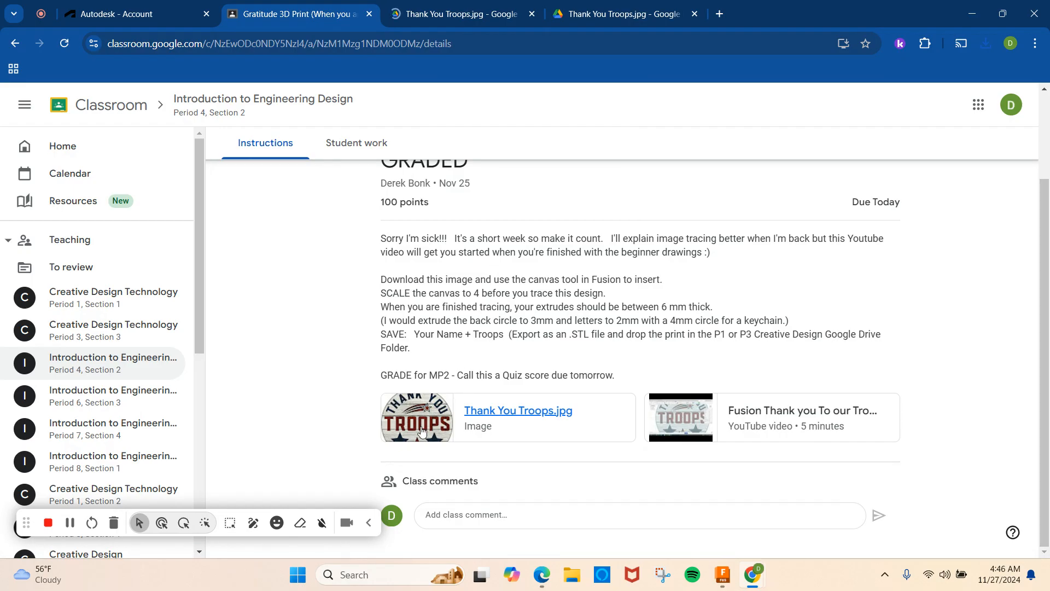
Step: Look over the Thank You Troops.jpg image and the Autodesk account page in the browser, and switch back to Fusion
left_click(486, 15)
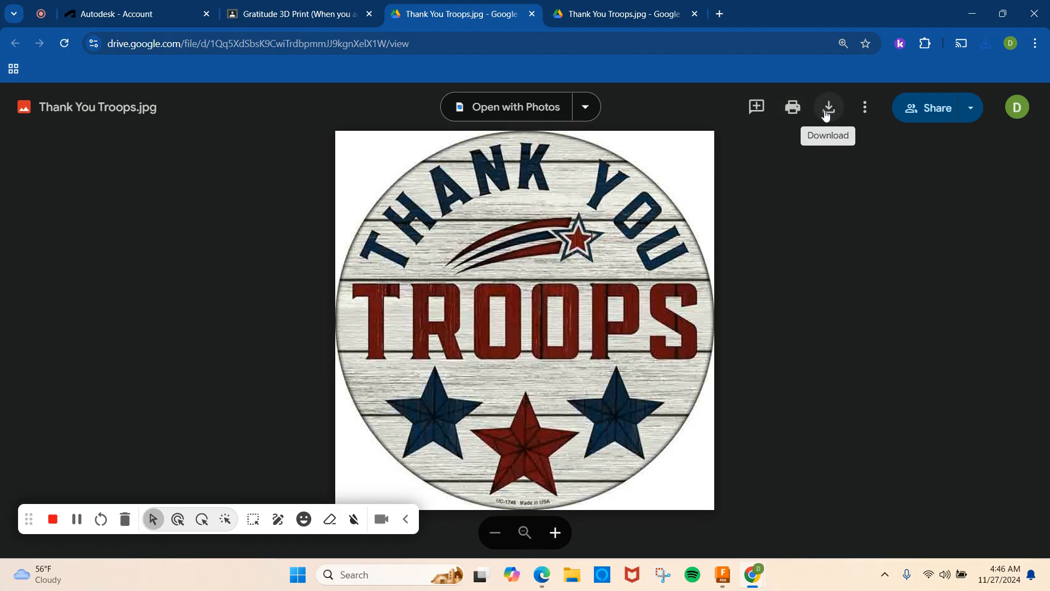
left_click(722, 574)
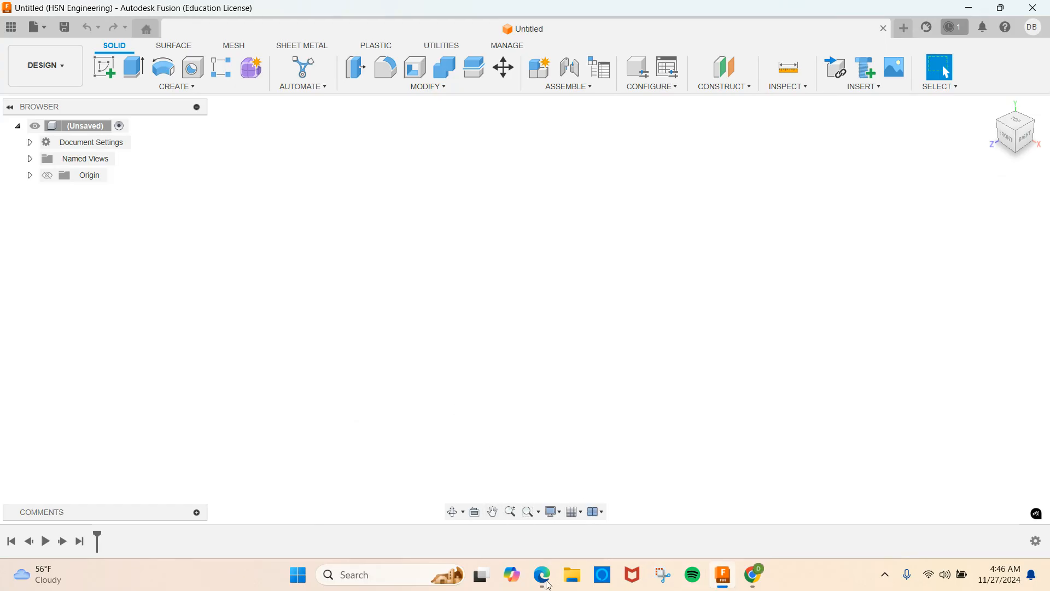
mouse_move(754, 575)
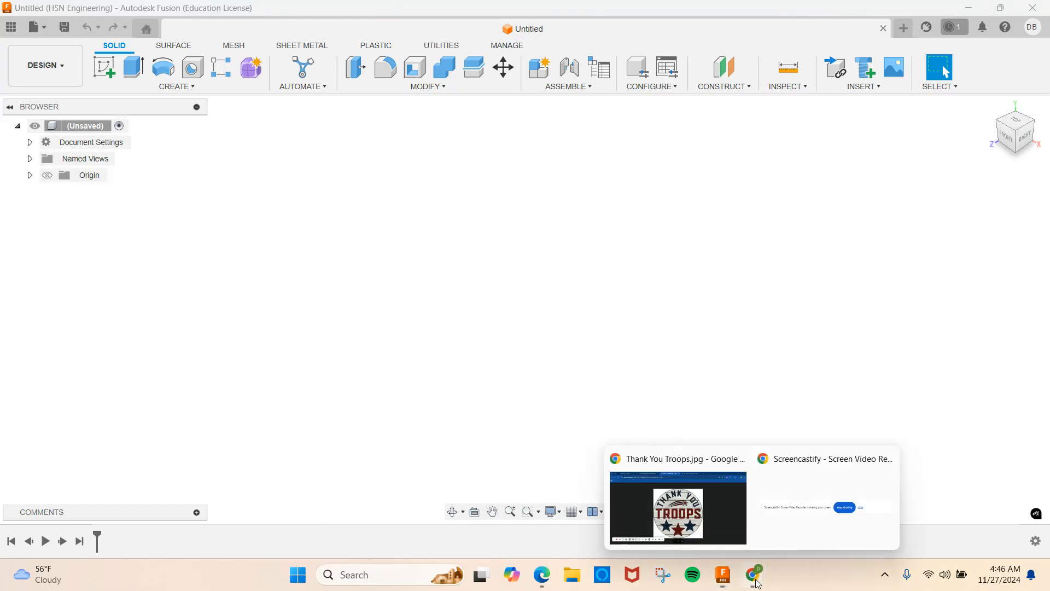
left_click(699, 498)
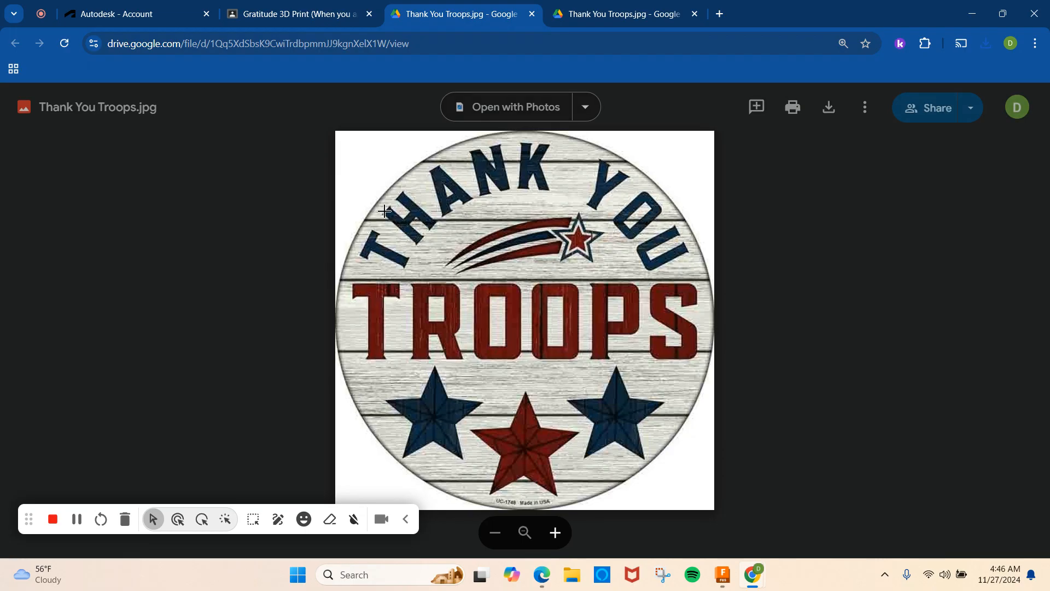
left_click(153, 17)
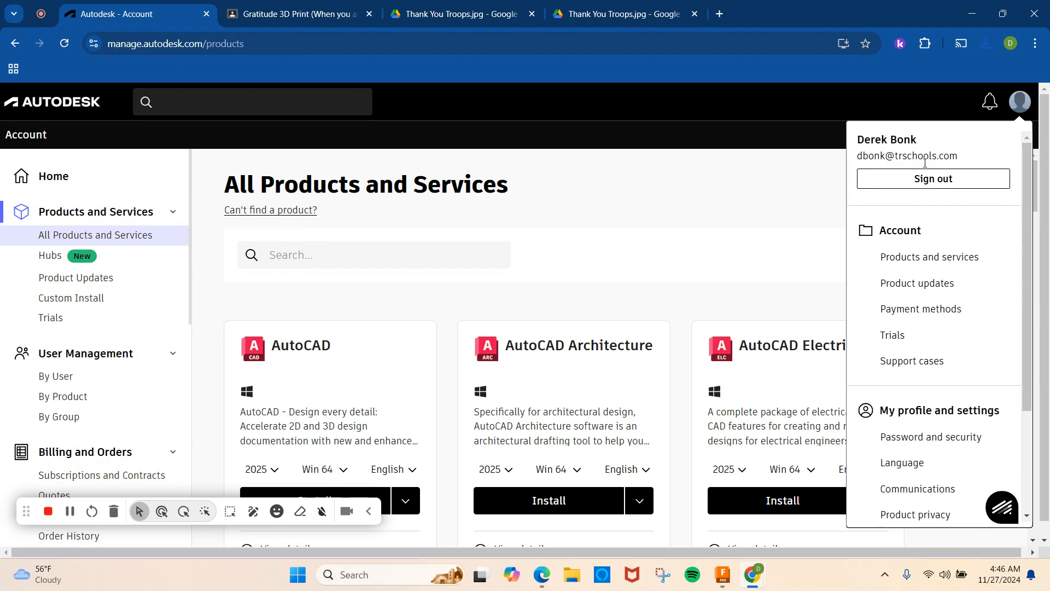
left_click(722, 575)
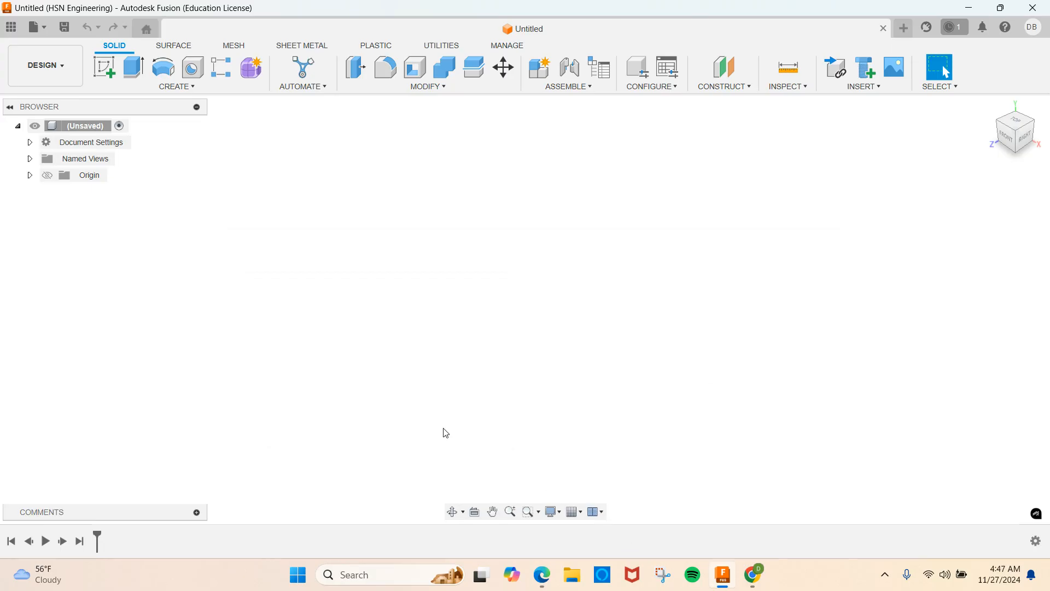
Step: Insert the Thank You Troops image from the computer's Downloads folder as a canvas on the XY plane
left_click(901, 70)
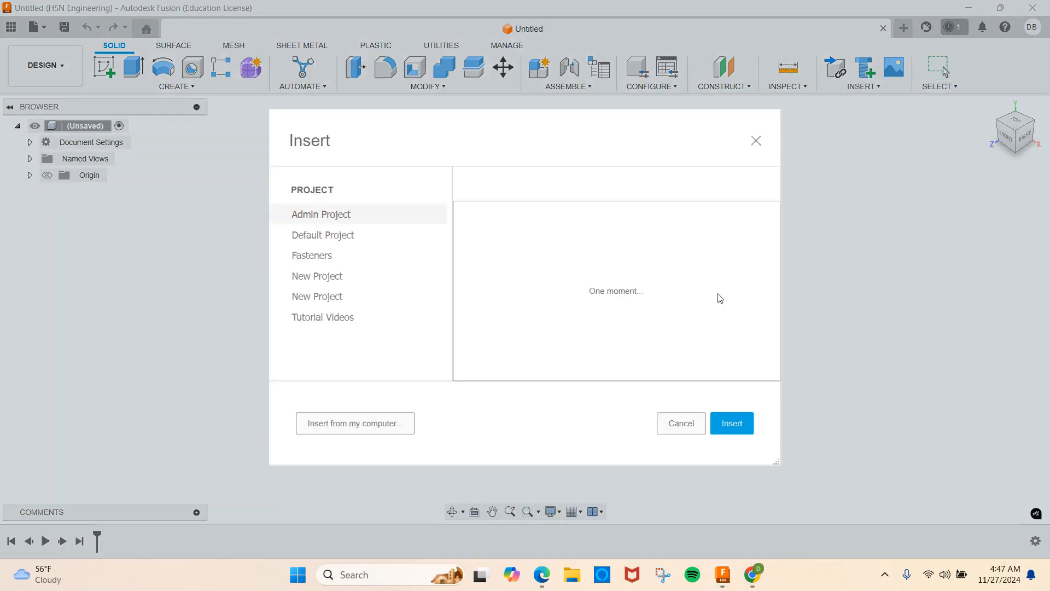
left_click(346, 425)
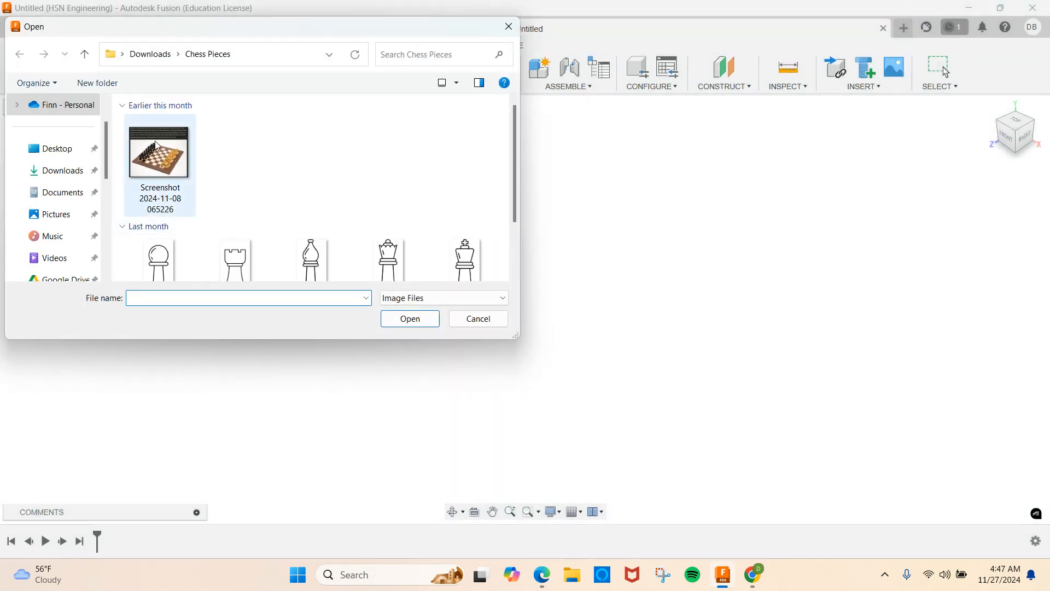
left_click(62, 169)
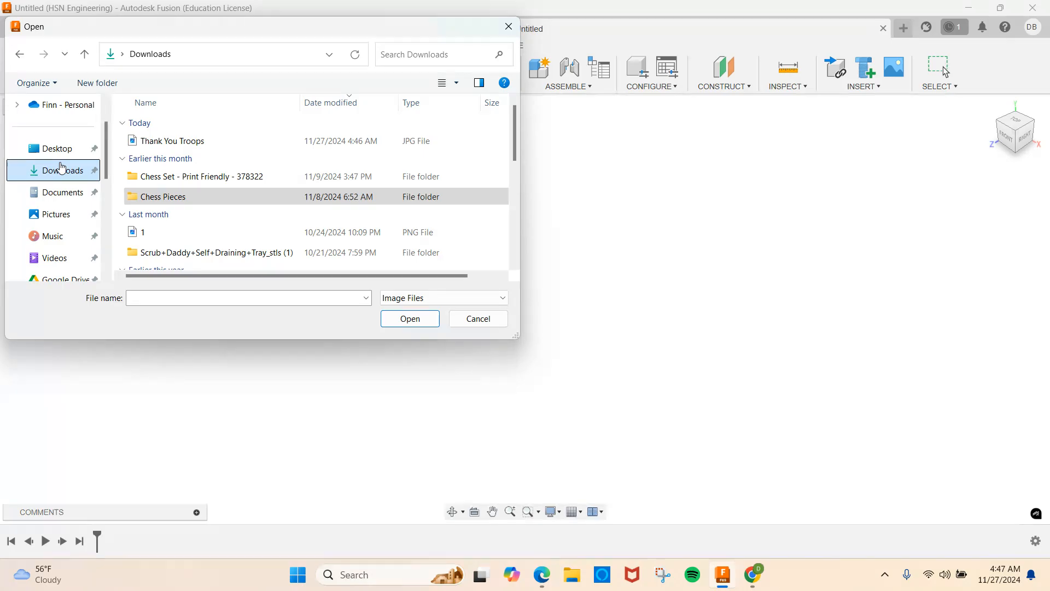
left_click(174, 141)
double_click(174, 141)
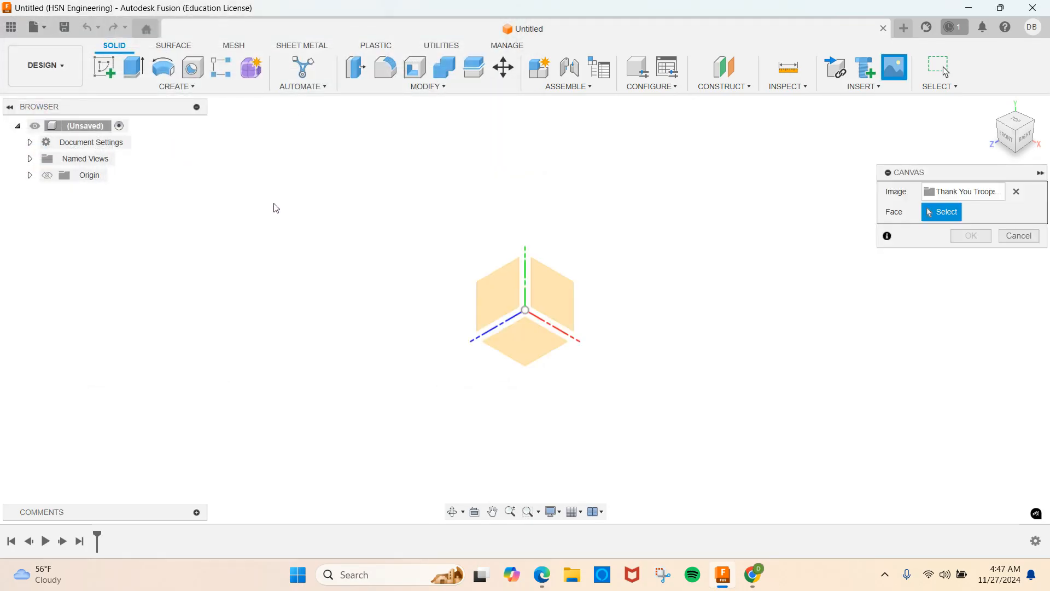
left_click(556, 298)
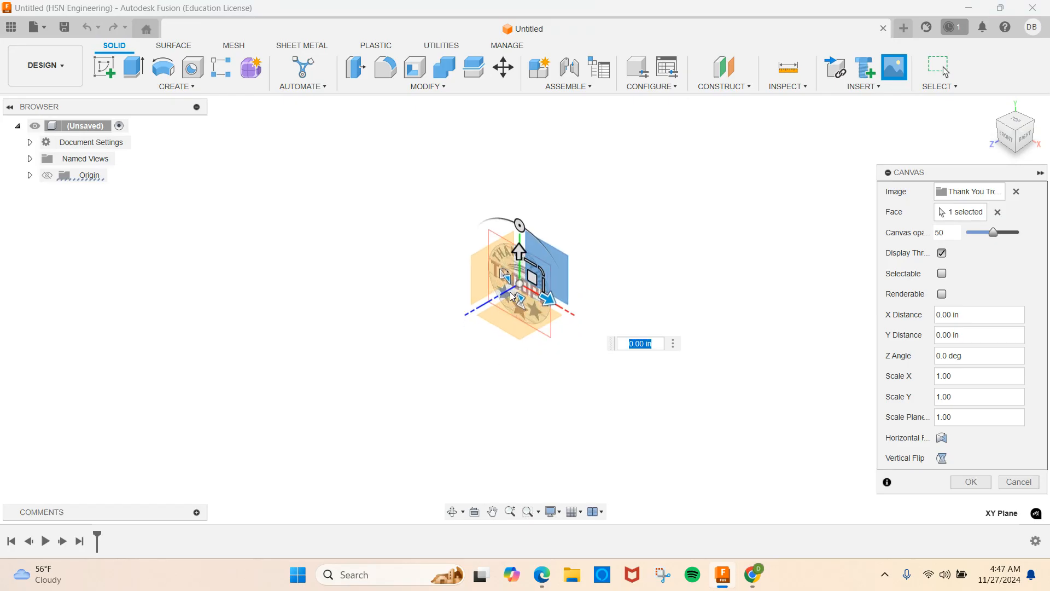
Step: Enlarge the canvas uniformly by setting its in-plane scale to 4 and accept the placement
middle_click_drag(623, 171, 520, 197)
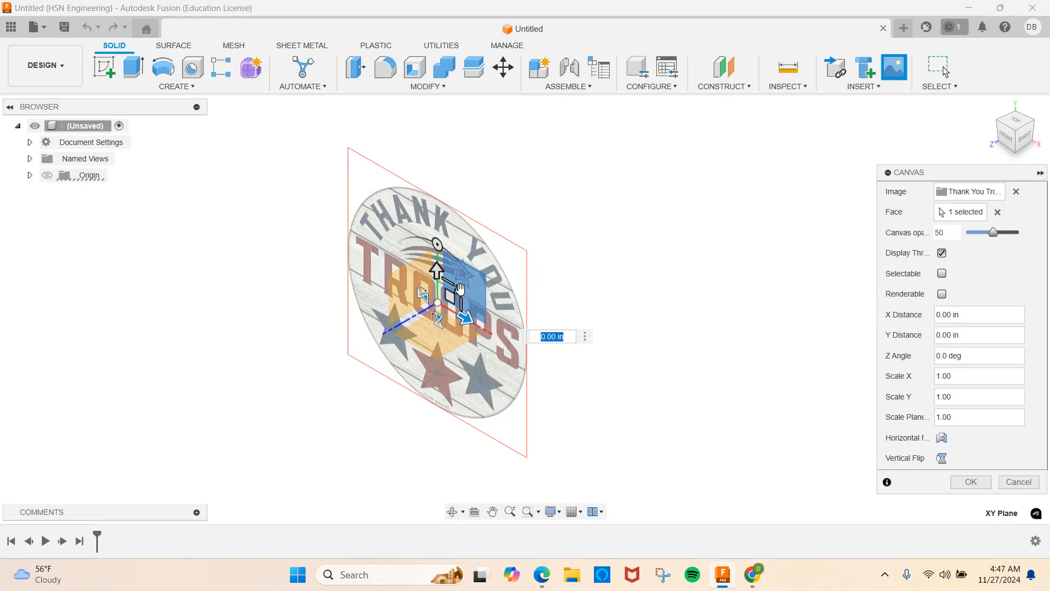
mouse_move(459, 288)
left_mouse_down()
mouse_move(488, 274)
mouse_move(463, 293)
left_mouse_up()
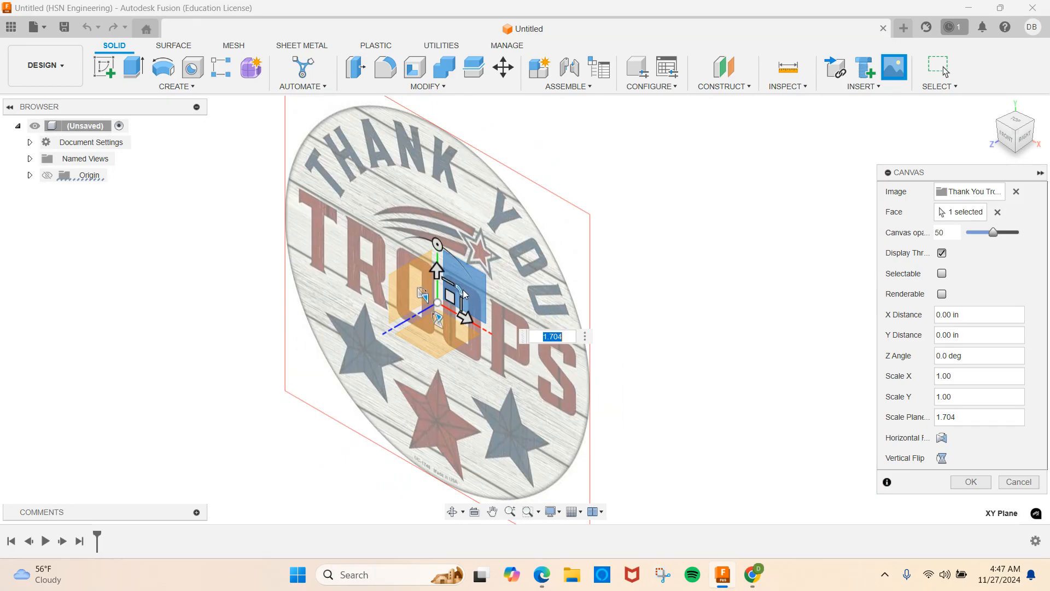
left_click_drag(460, 289, 467, 288)
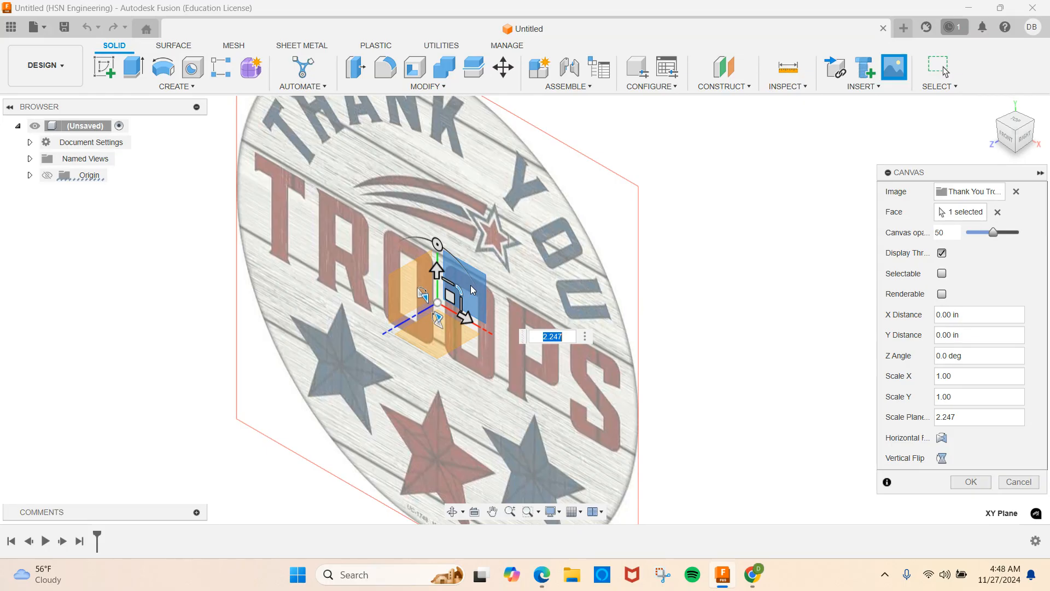
mouse_move(461, 293)
left_mouse_down()
mouse_move(479, 294)
mouse_move(469, 298)
left_mouse_up()
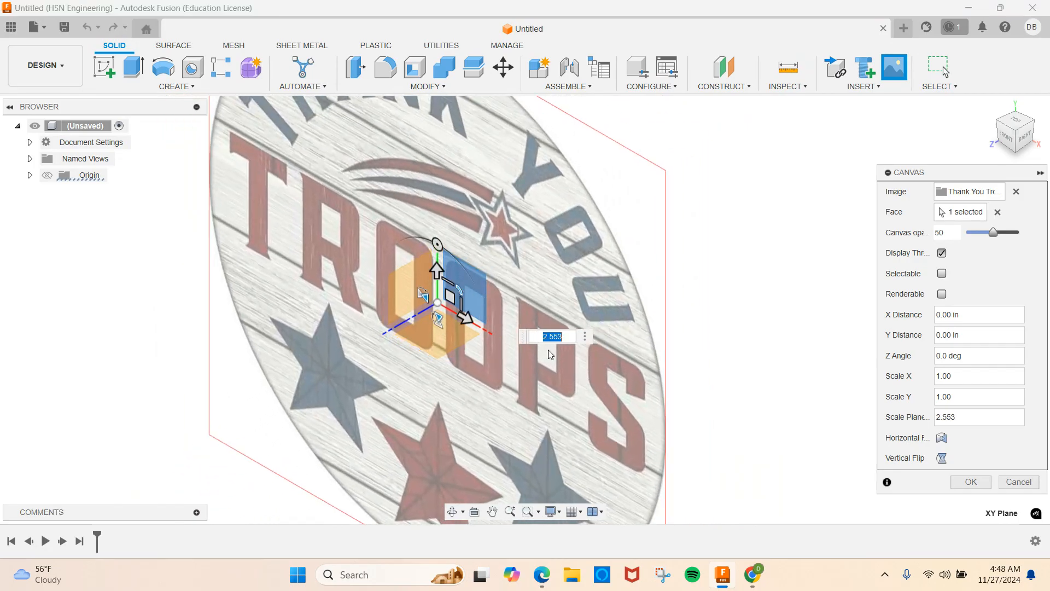
type("4")
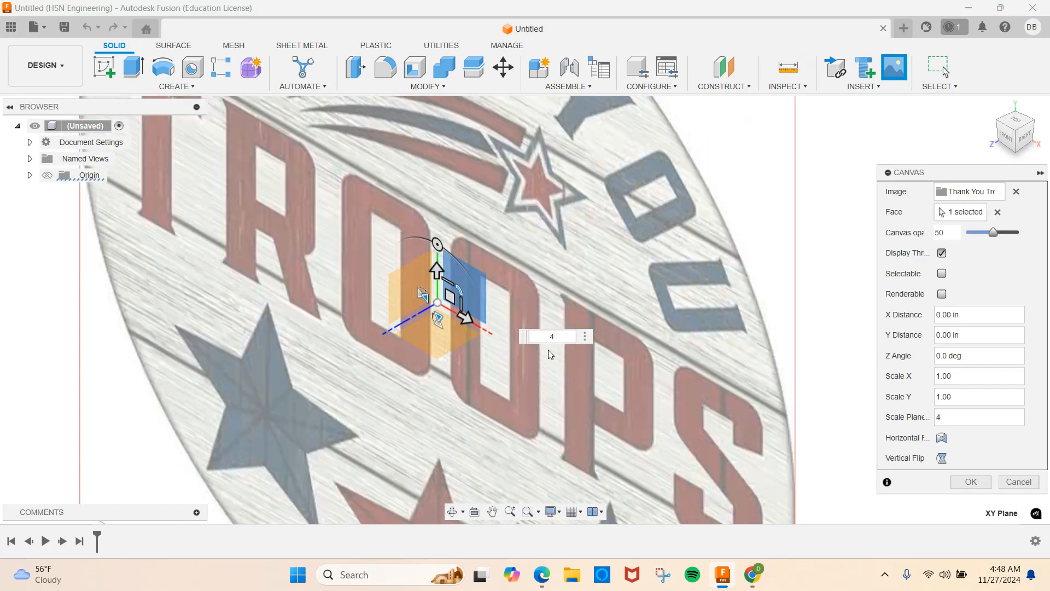
key("Return")
Step: Face the canvas from the front and try its horizontal and vertical flips while editing it, reversing each one
scroll(455, 309, "down", 5)
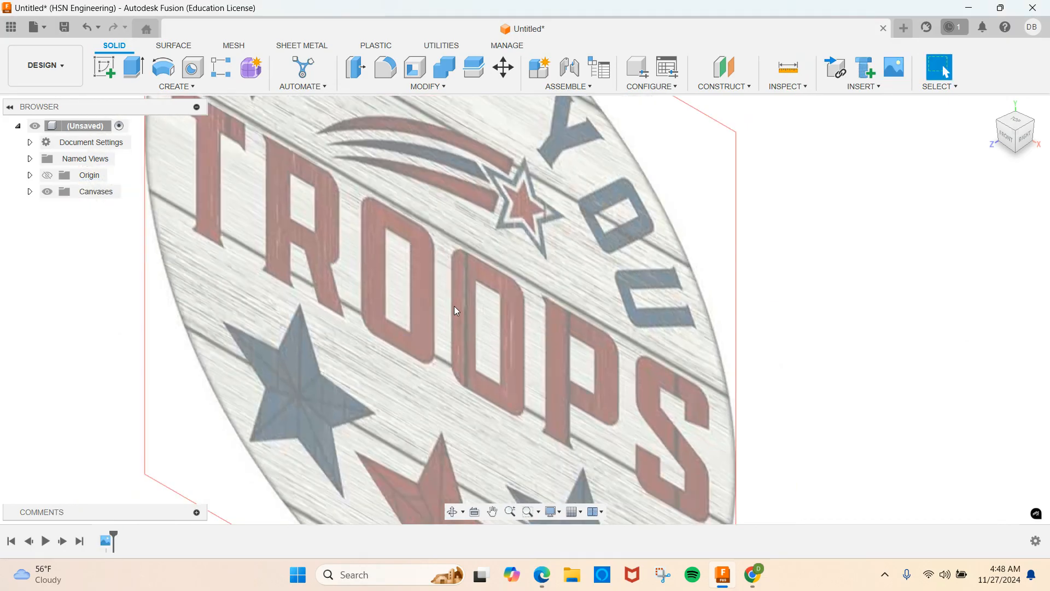
mouse_move(454, 306)
middle_mouse_down()
mouse_move(465, 296)
mouse_move(438, 296)
middle_mouse_up()
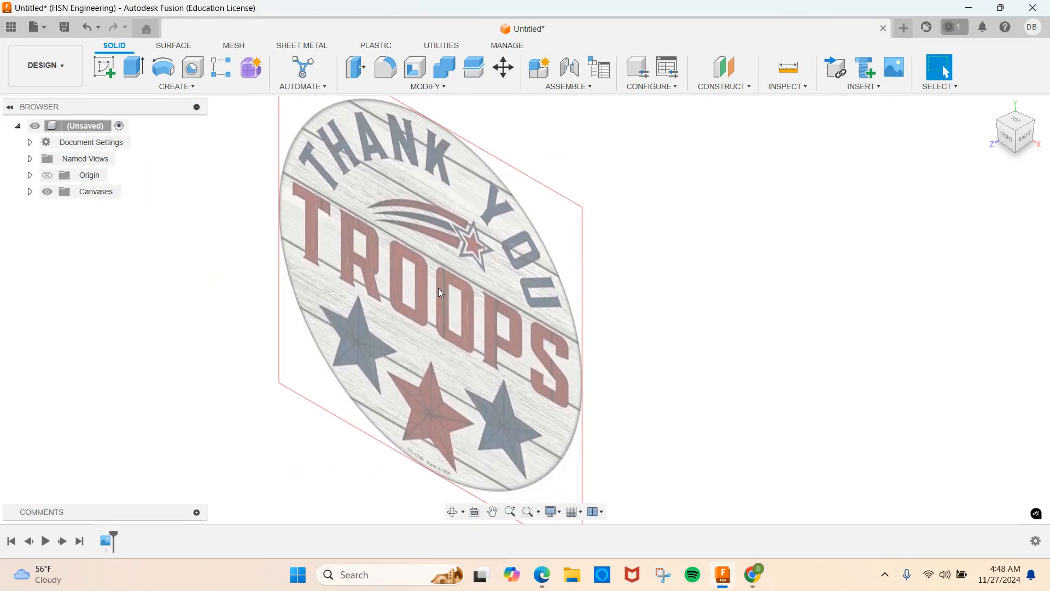
left_click(1007, 138)
left_click(30, 192)
left_click(97, 208)
right_click(96, 208)
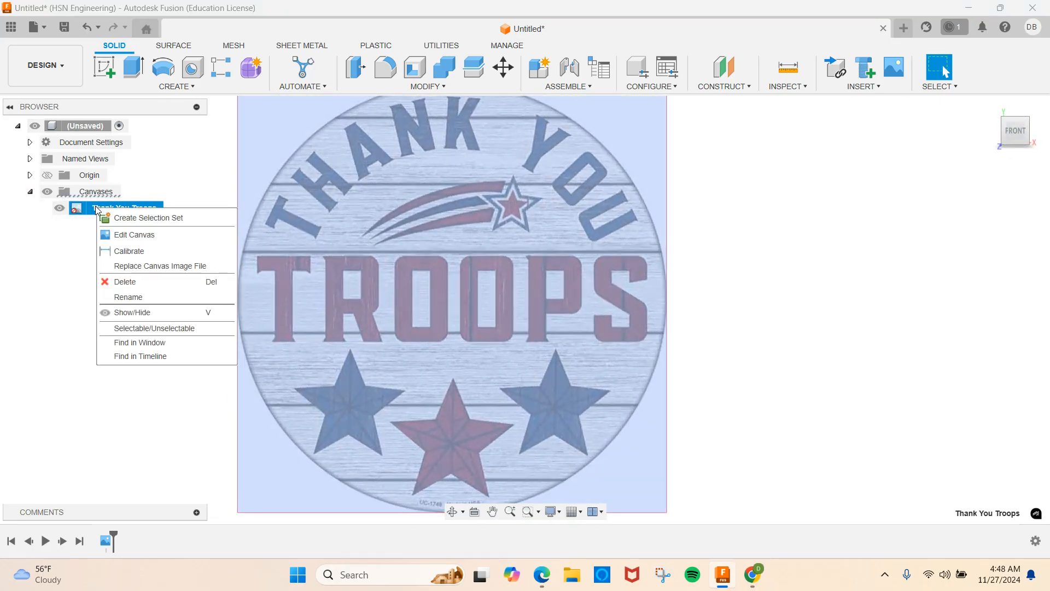
left_click(134, 235)
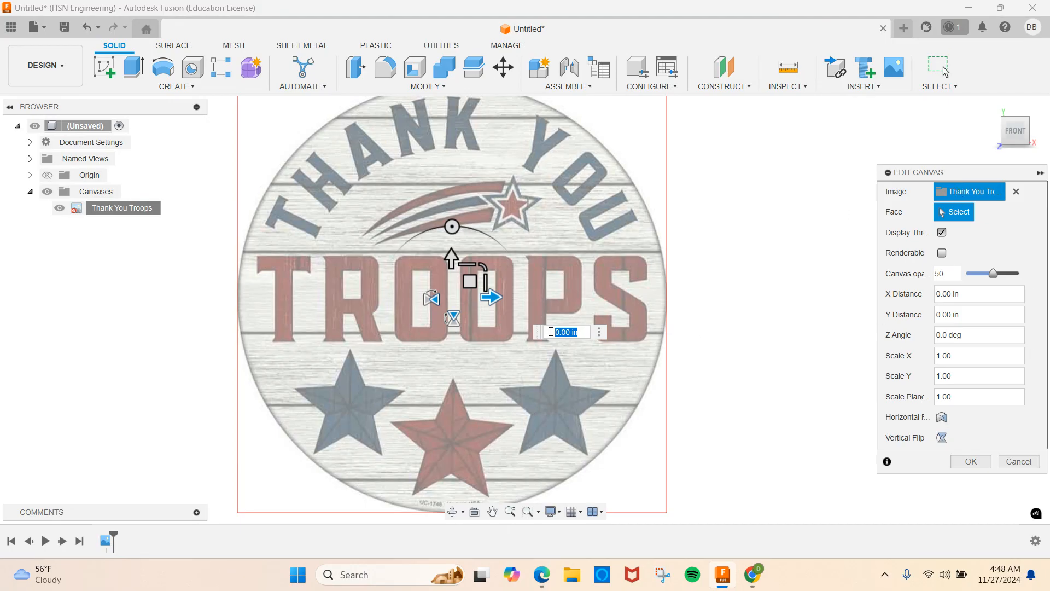
left_click(431, 298)
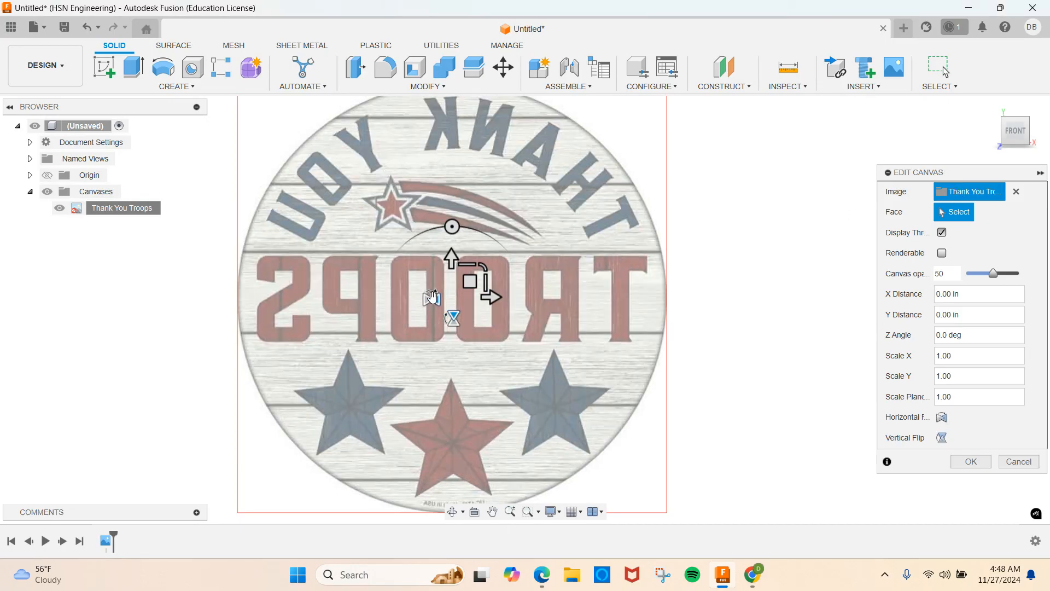
left_click(431, 298)
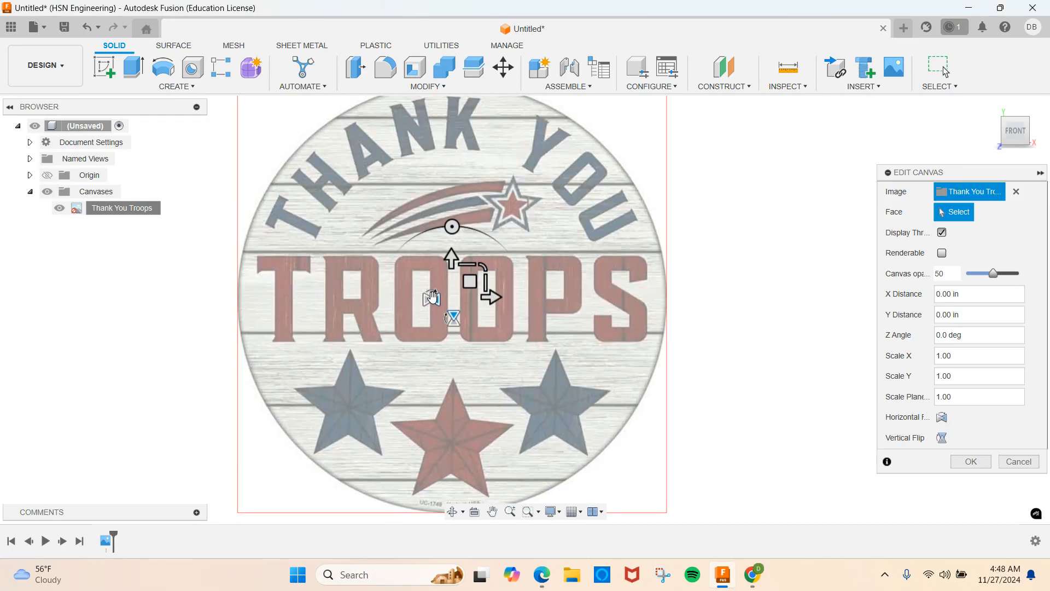
left_click(454, 319)
left_click(453, 320)
Step: Create a sketch on the XY plane over the canvas, starting a trial line at the image's edge and cancelling it
left_click(105, 68)
left_click(260, 275)
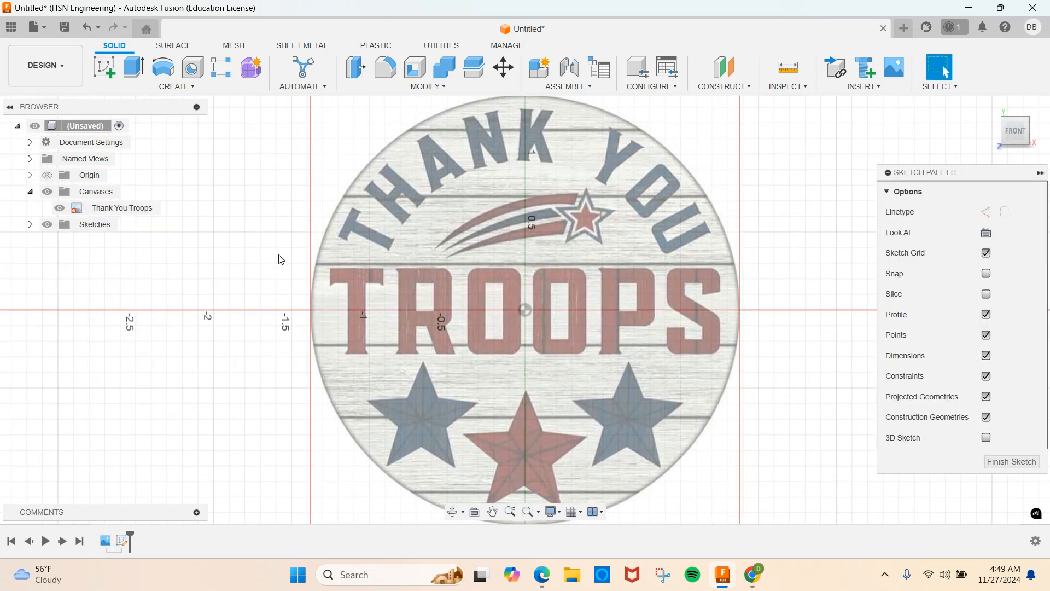
left_click(310, 309)
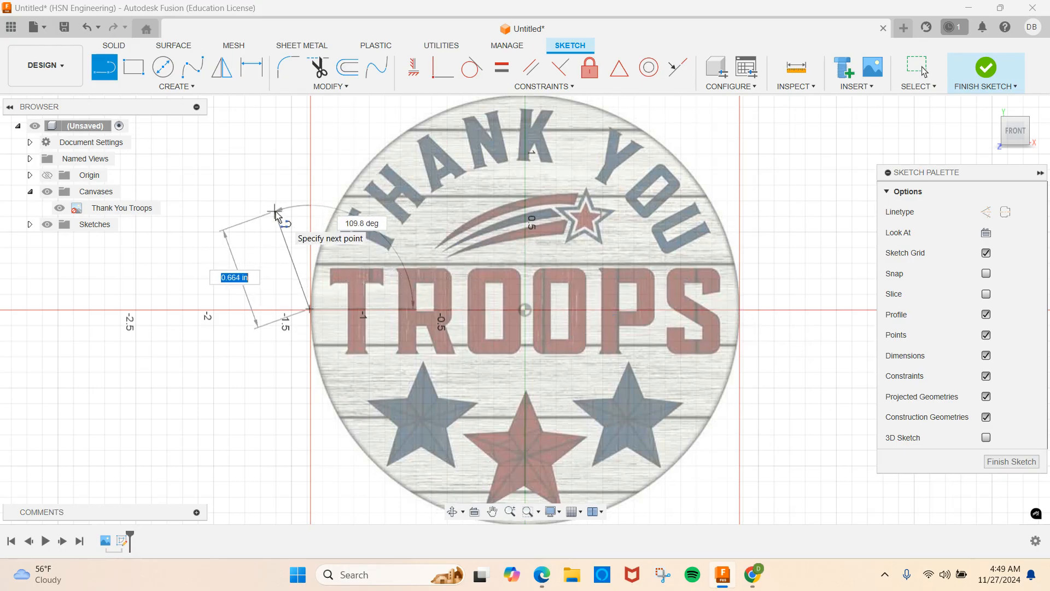
key("Escape")
Step: Edit the Thank You Troops canvas and enlarge it uniformly to an in-plane scale of about 1.591
right_click(143, 208)
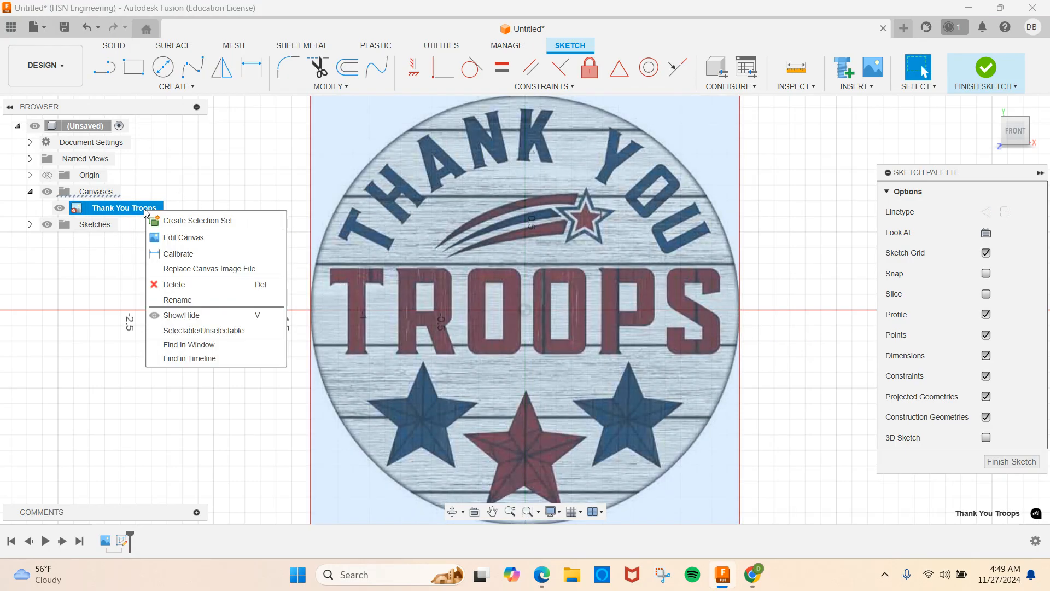
left_click(171, 238)
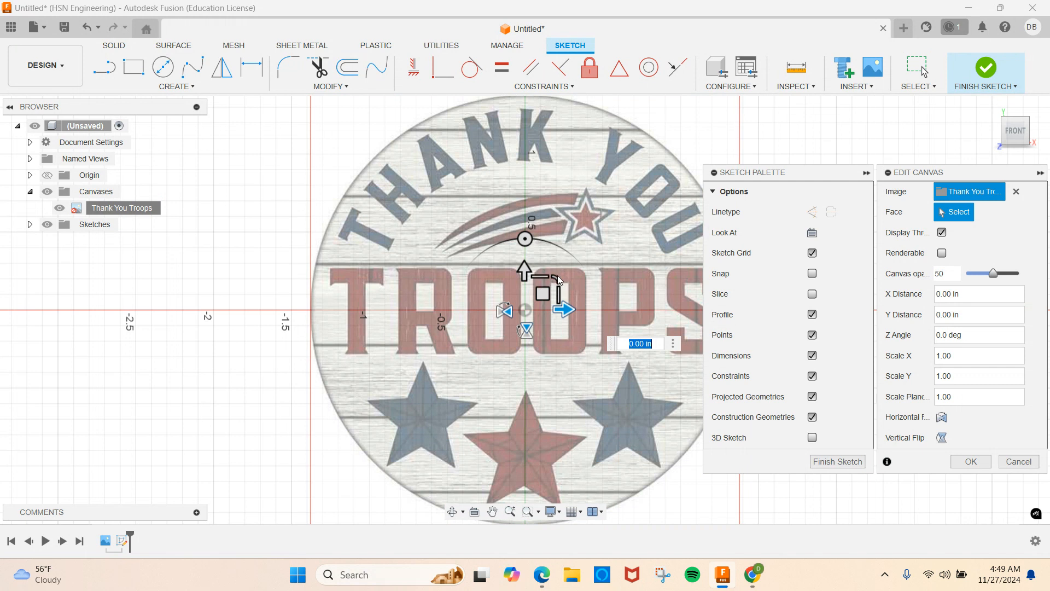
left_click_drag(557, 274, 568, 264)
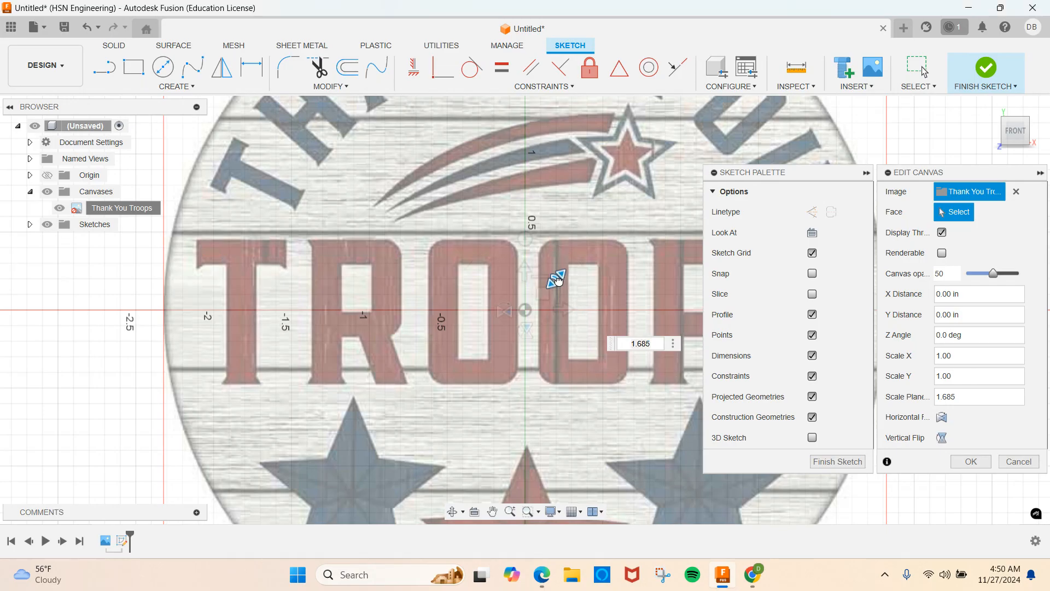
left_click_drag(559, 281, 557, 282)
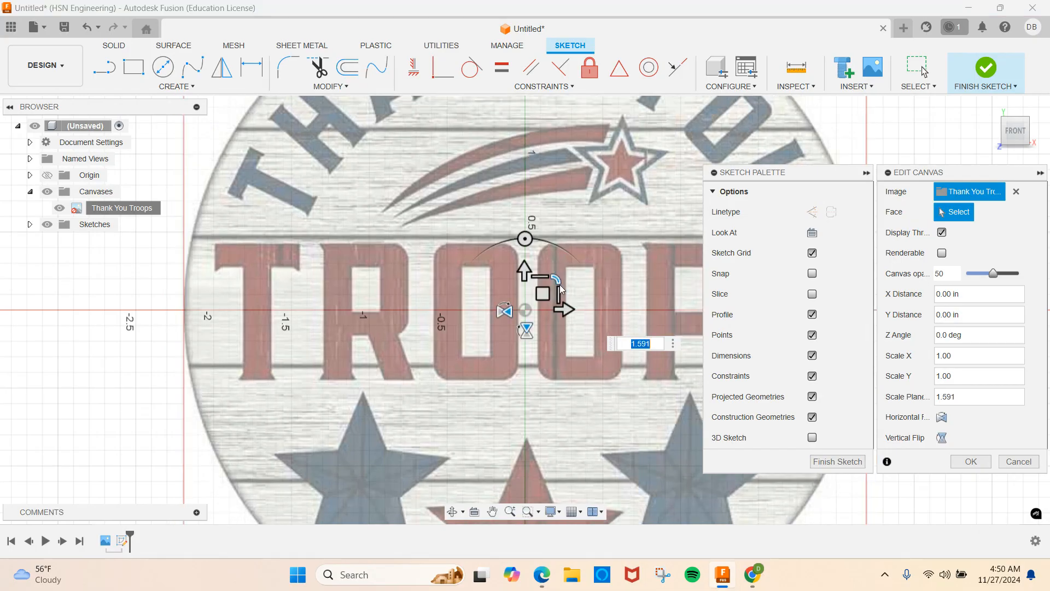
left_click(972, 462)
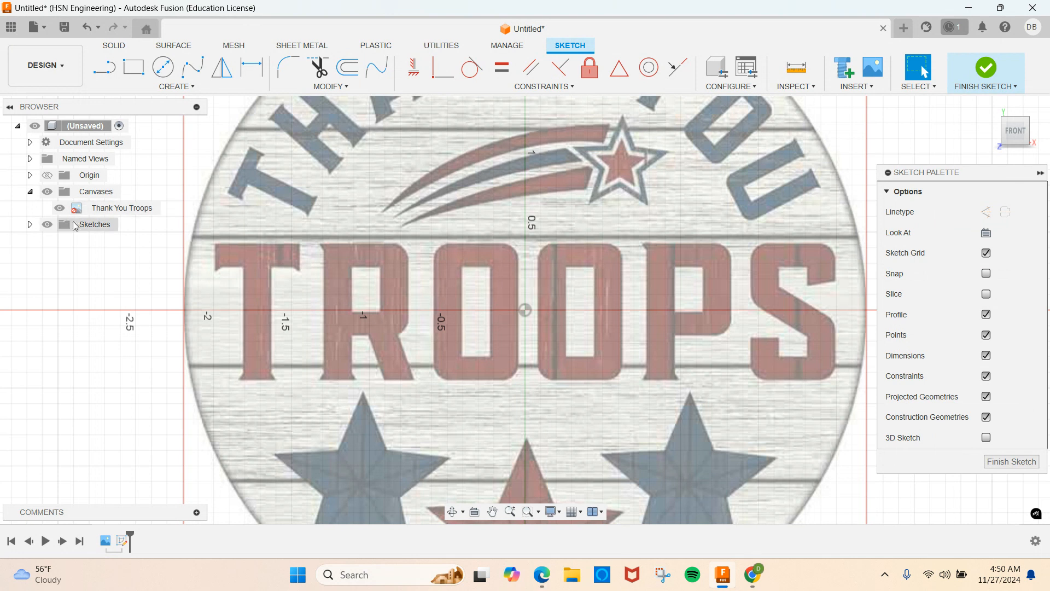
Step: Check the canvas's overall width with a temporary horizontal line spanning the circle, and cancel the line
left_click(30, 224)
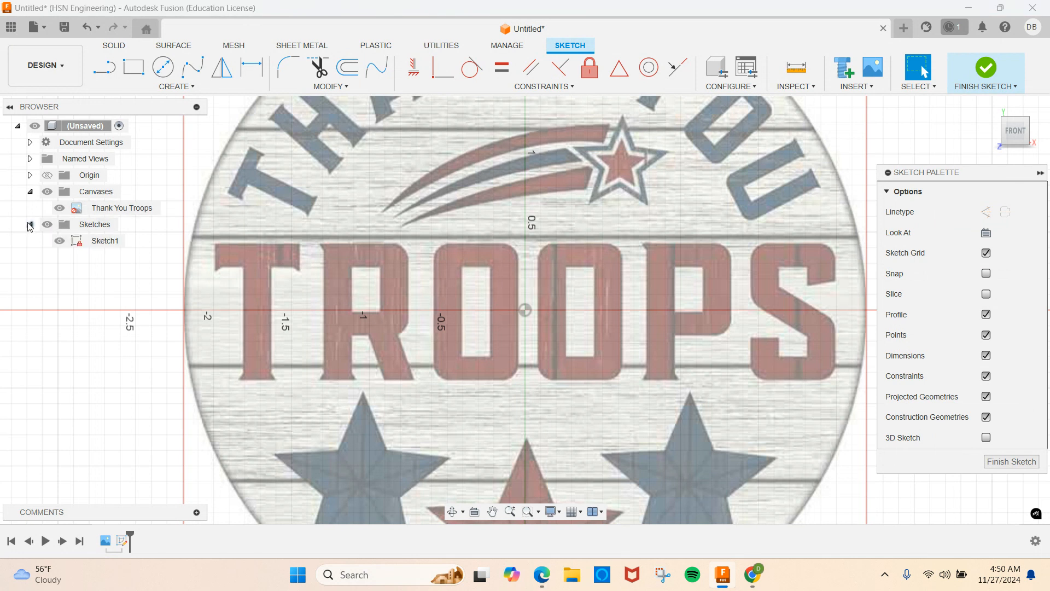
left_click(109, 241)
scroll(114, 279, "down", 3)
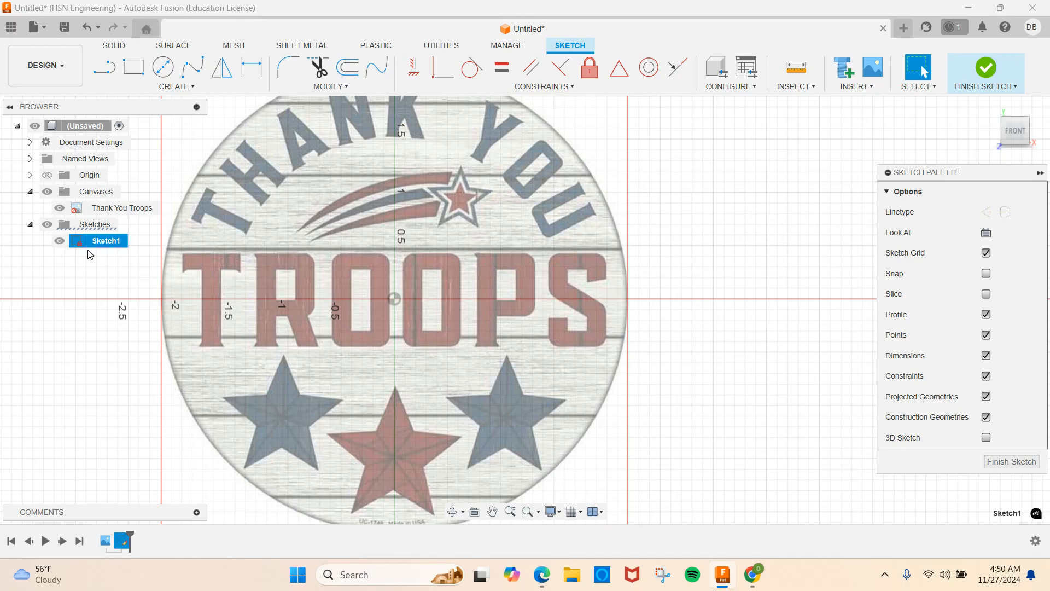
middle_click_drag(484, 346, 550, 354)
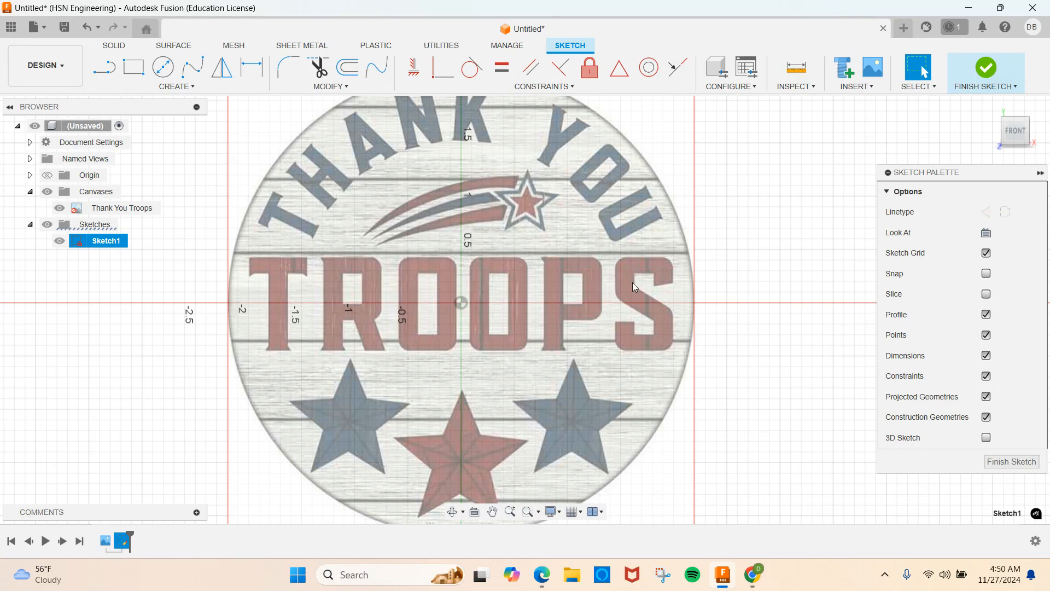
left_click(104, 67)
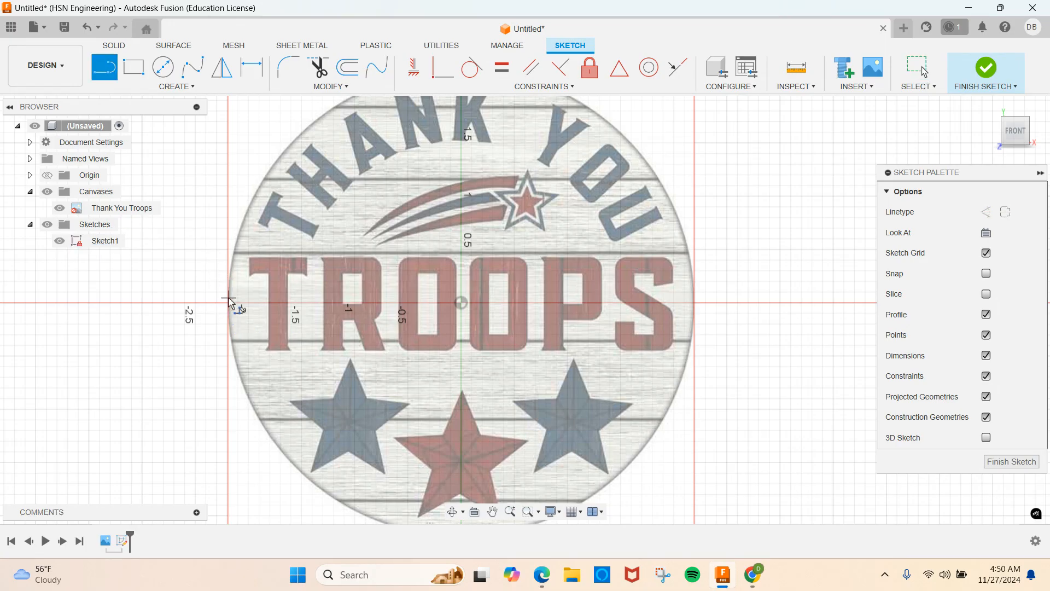
left_click(230, 303)
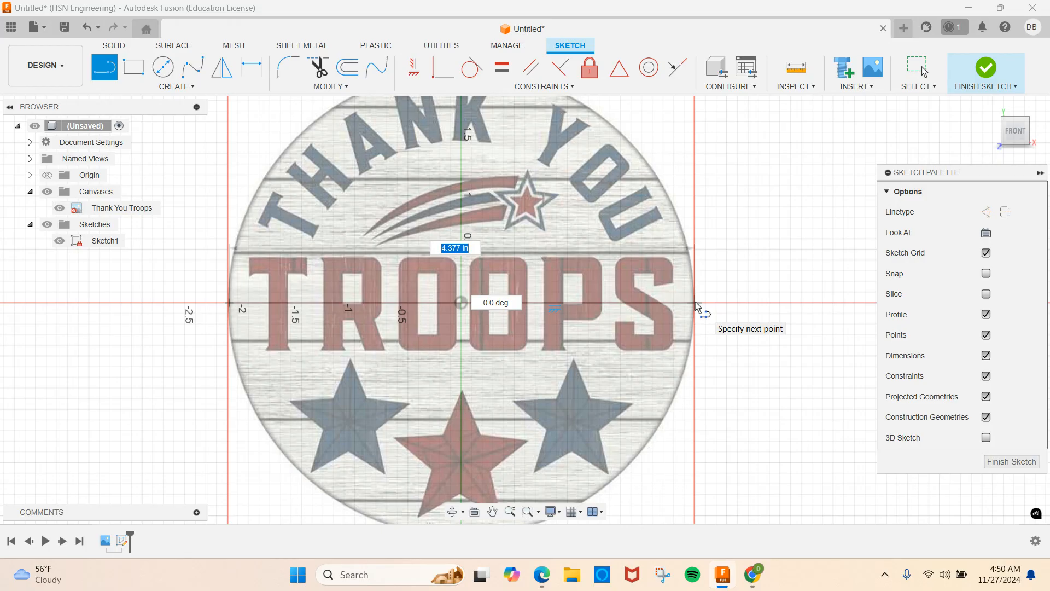
key("Escape")
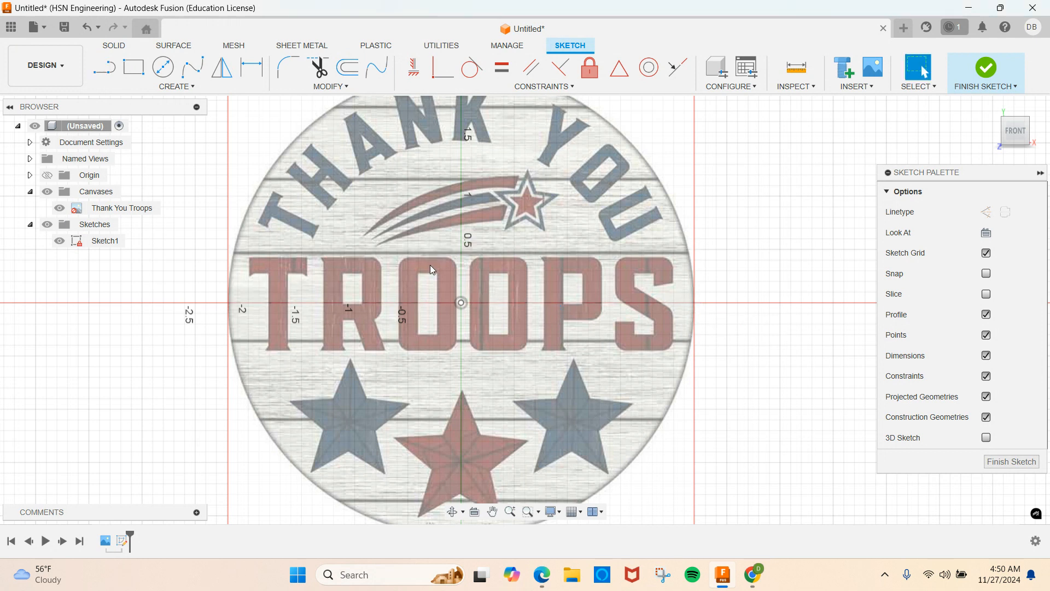
mouse_move(405, 224)
middle_mouse_down()
mouse_move(548, 262)
mouse_move(434, 262)
middle_mouse_up()
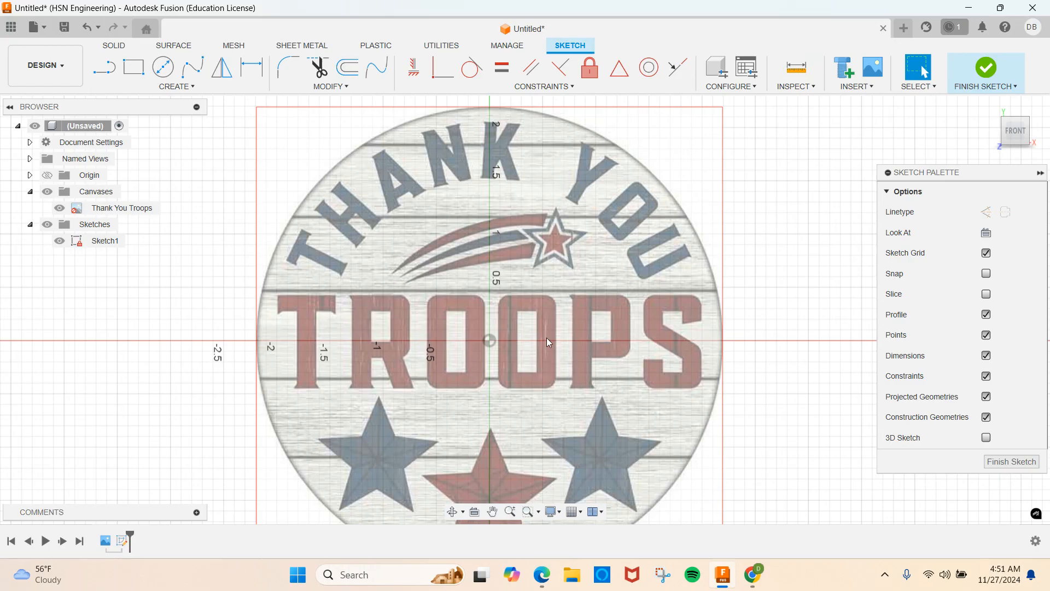
scroll(503, 324, "down", 2)
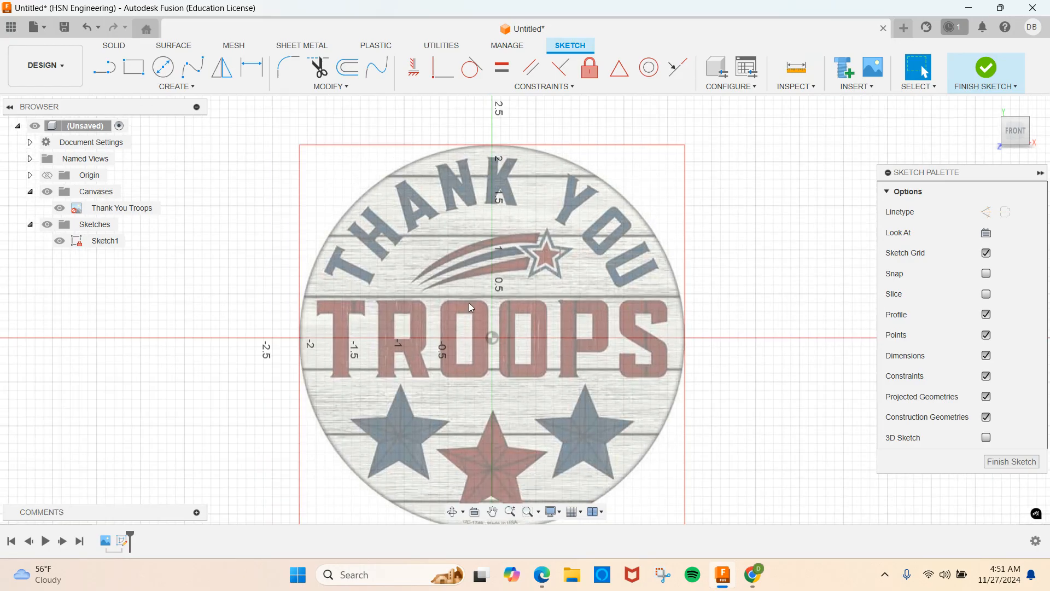
left_click(185, 87)
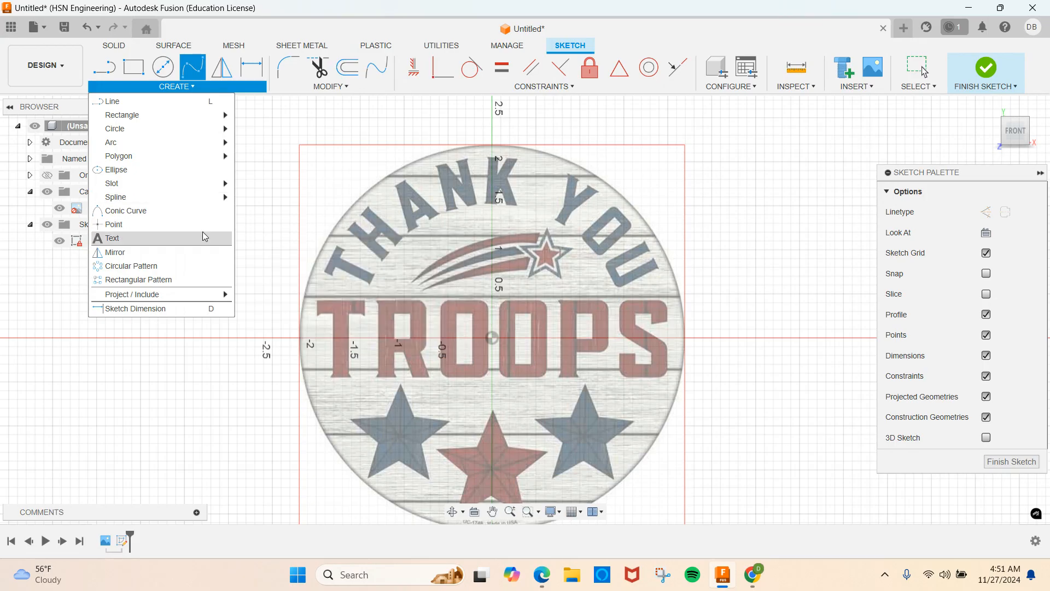
mouse_move(183, 116)
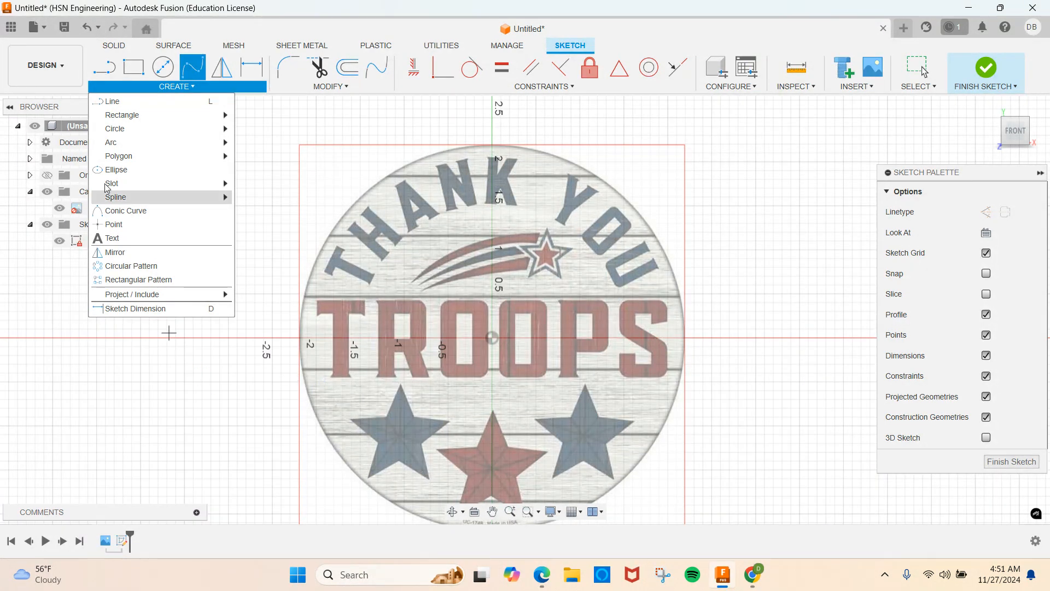
mouse_move(167, 138)
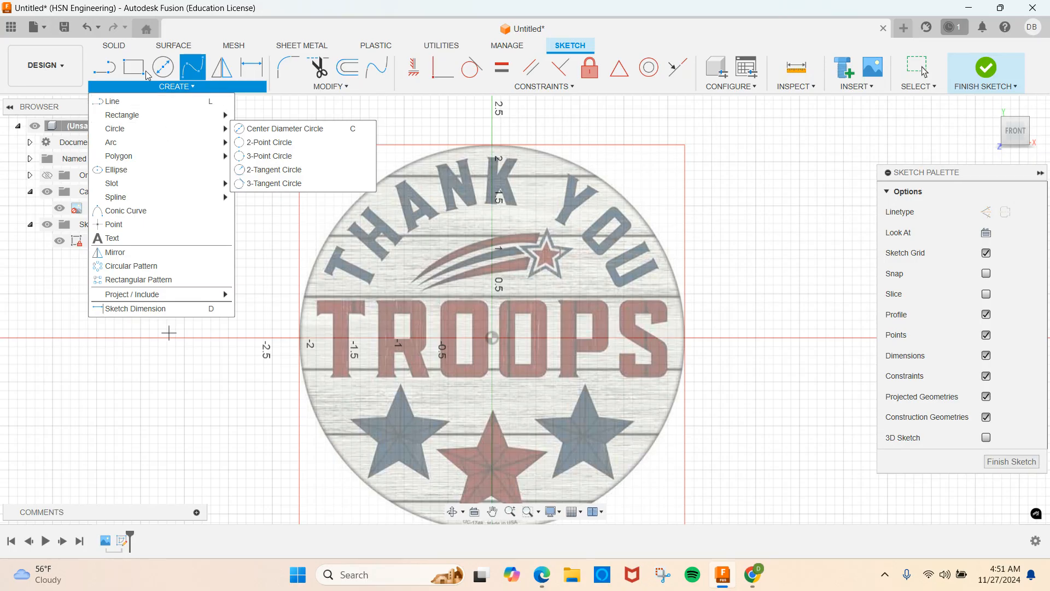
left_click(123, 115)
scroll(458, 372, "up", 5)
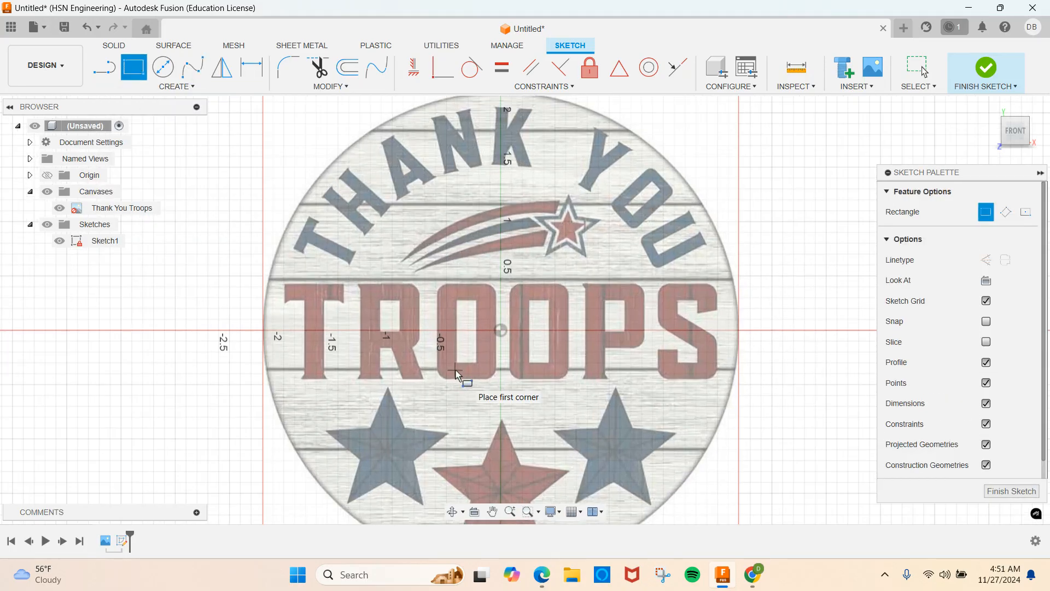
scroll(455, 370, "down", 3)
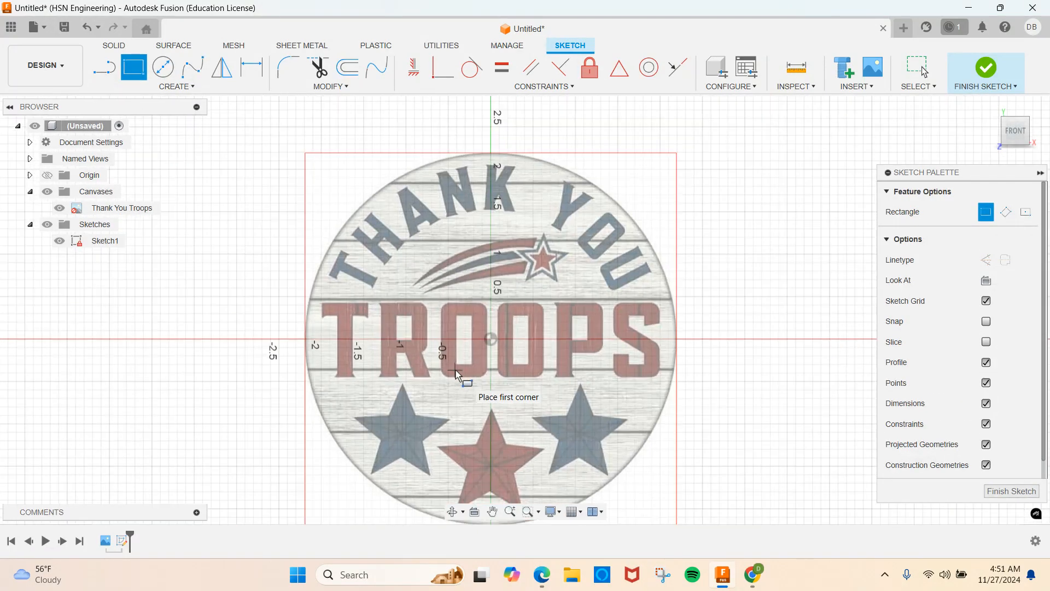
Step: Draw a 3-point circle tracing the round outer edge of the Thank You Troops image
left_click(176, 86)
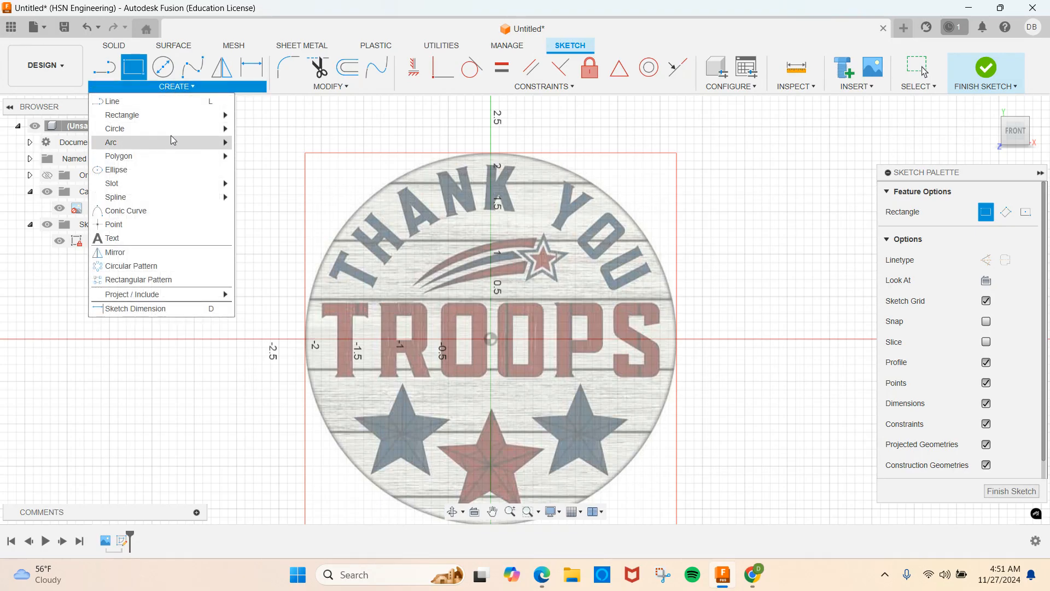
mouse_move(189, 131)
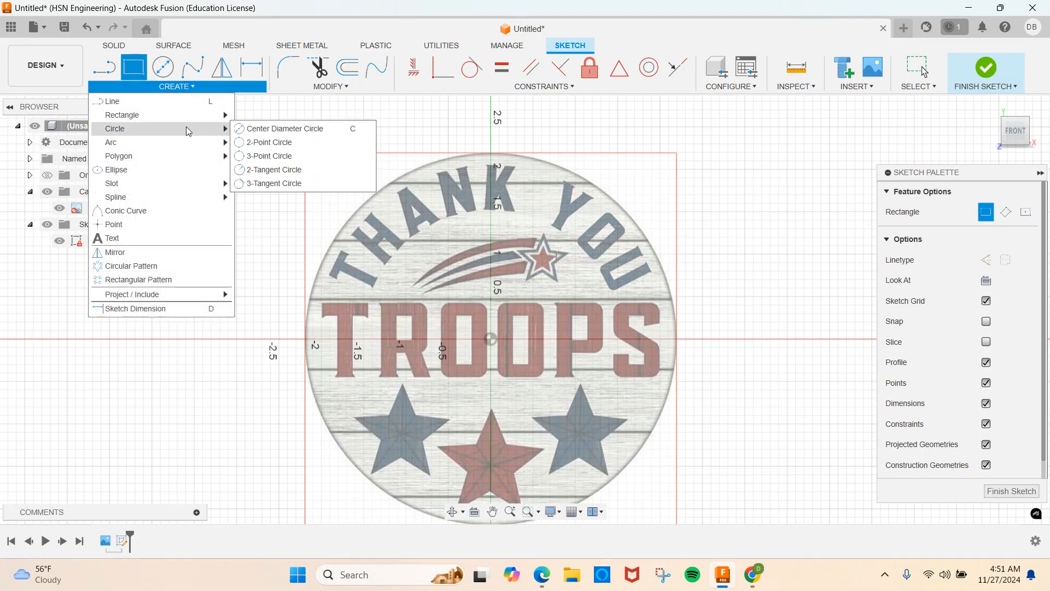
left_click(270, 157)
scroll(339, 233, "up", 2)
scroll(339, 232, "up", 1)
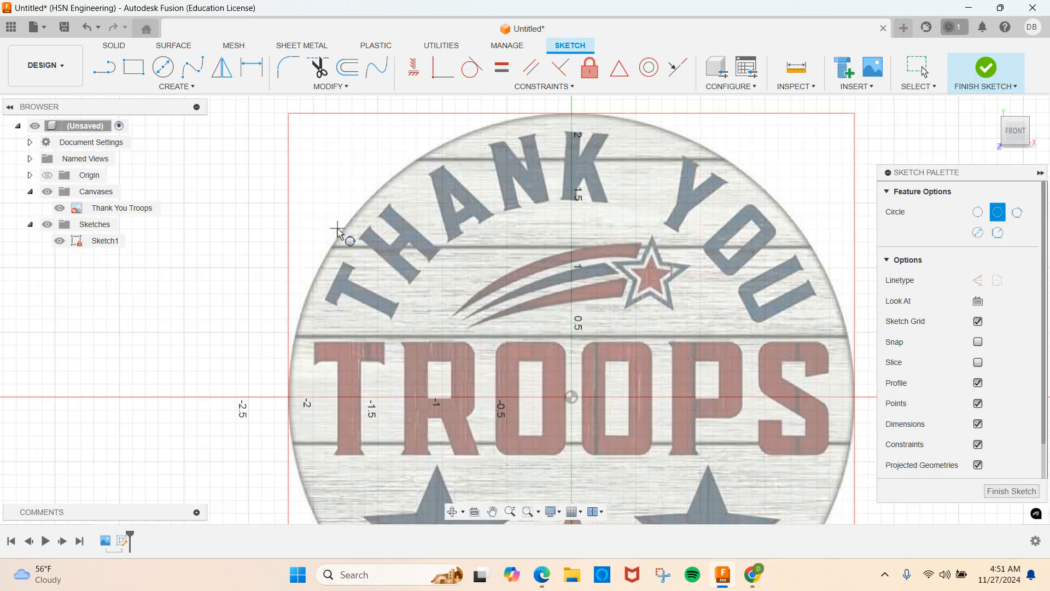
left_click(340, 233)
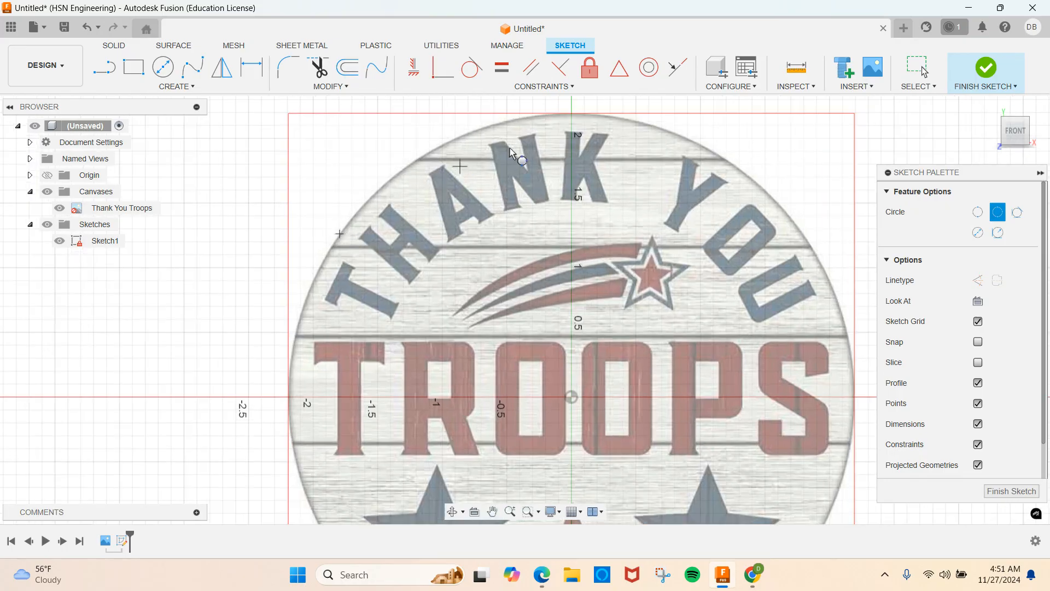
left_click(680, 135)
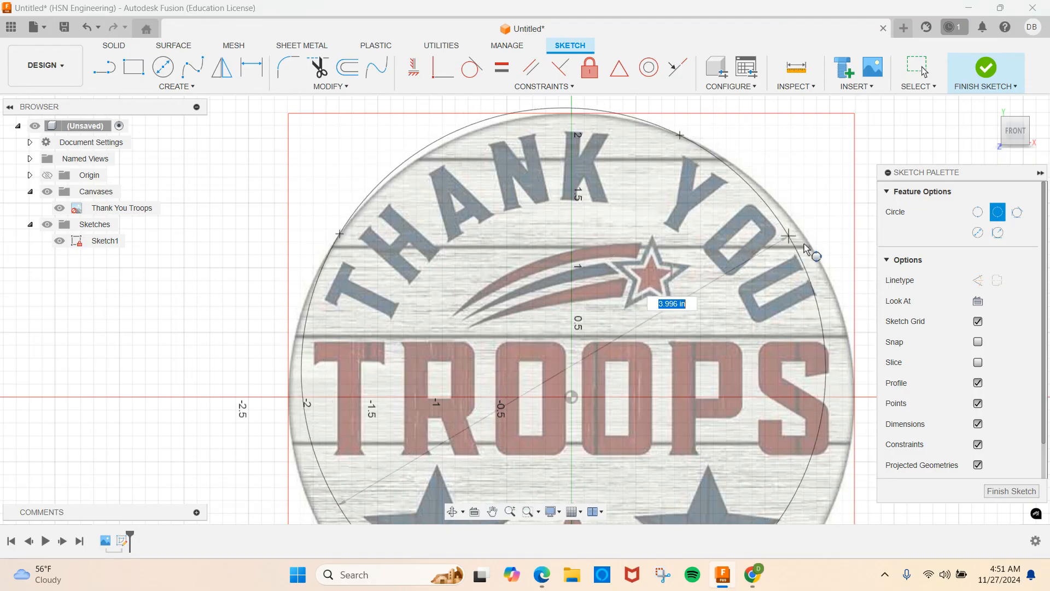
left_click(831, 288)
Step: Hide and show the Thank You Troops canvas repeatedly to check the traced outer circle by itself
scroll(821, 292, "down", 2)
middle_click_drag(723, 239, 551, 196)
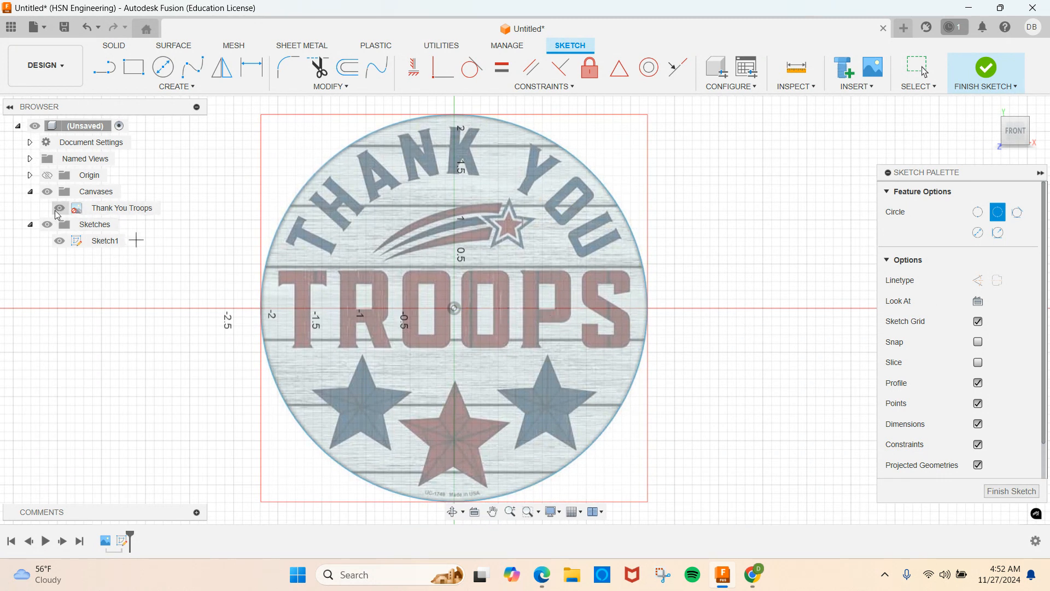
left_click(61, 208)
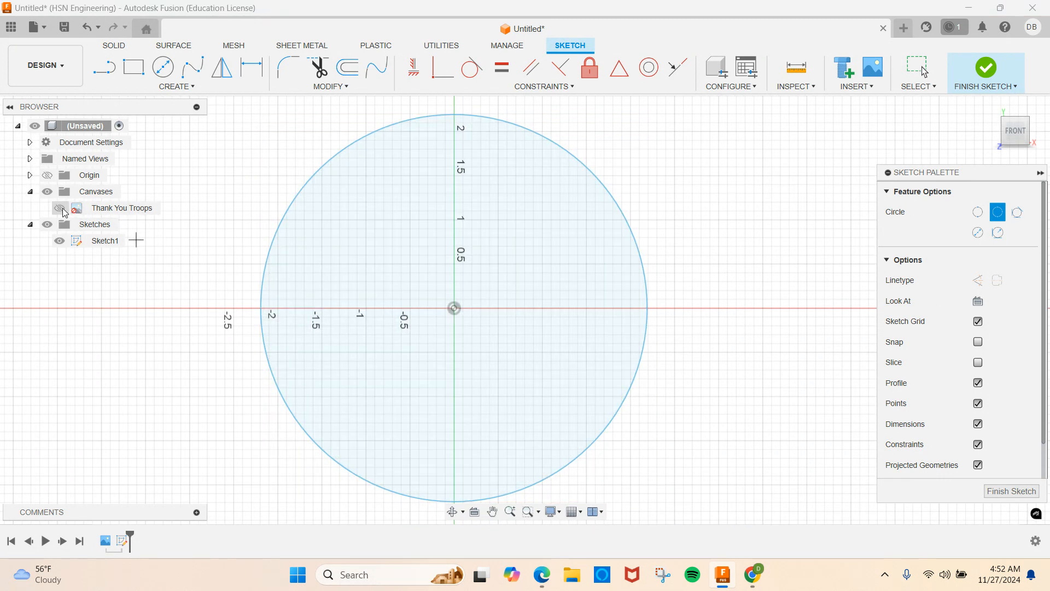
left_click(61, 208)
left_click(60, 208)
left_click(60, 208)
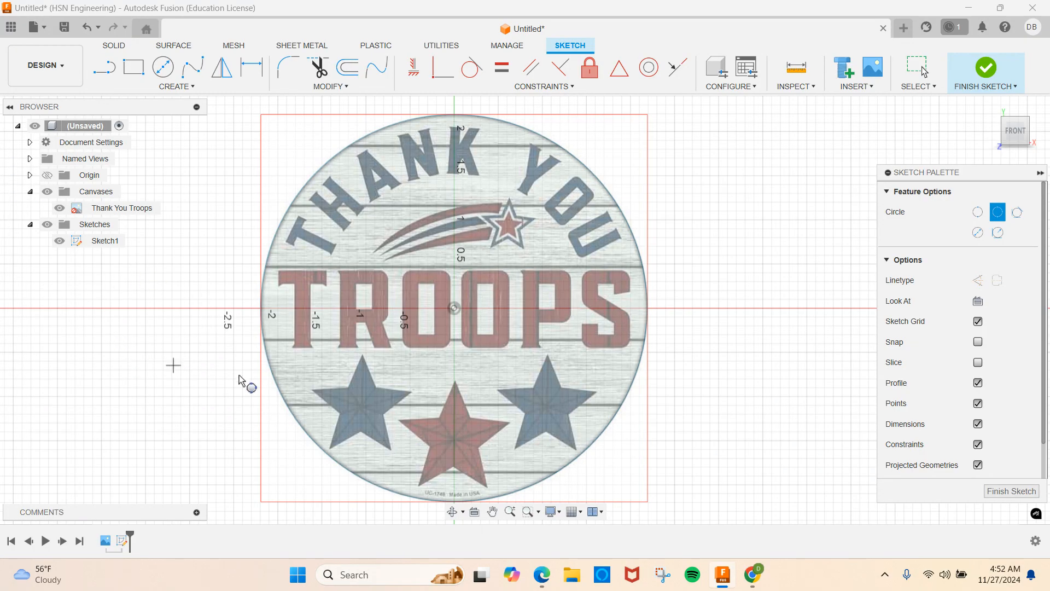
scroll(311, 375, "up", 1)
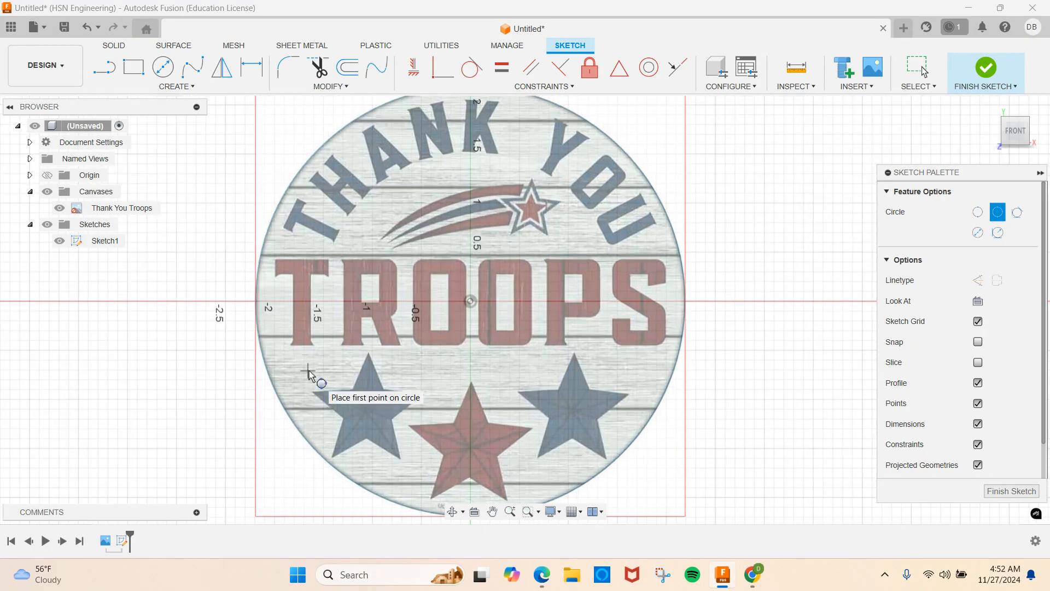
left_click(133, 67)
scroll(430, 305, "up", 1)
scroll(429, 304, "up", 1)
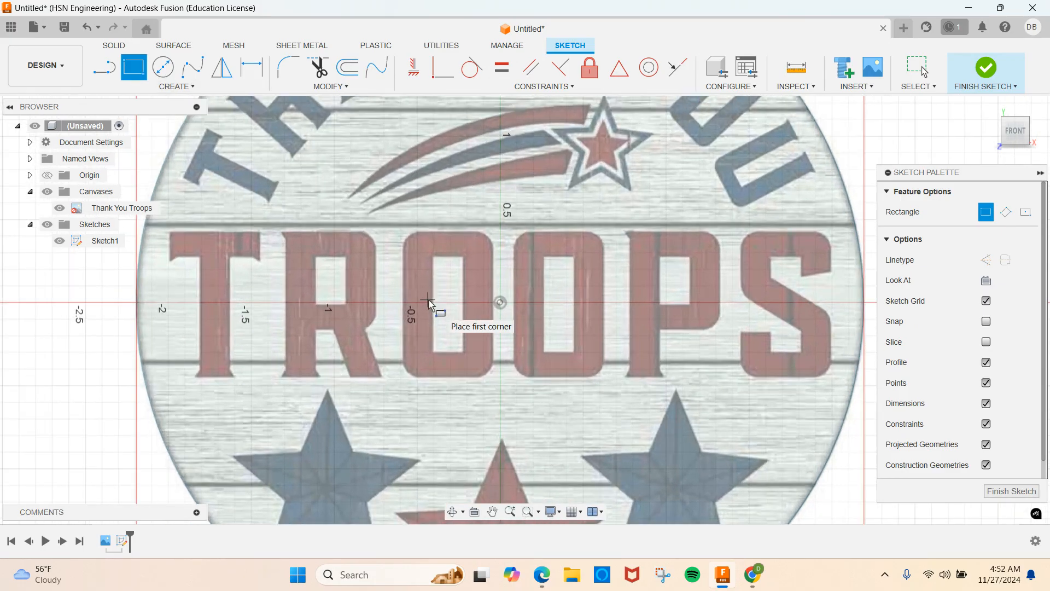
scroll(429, 302, "up", 3)
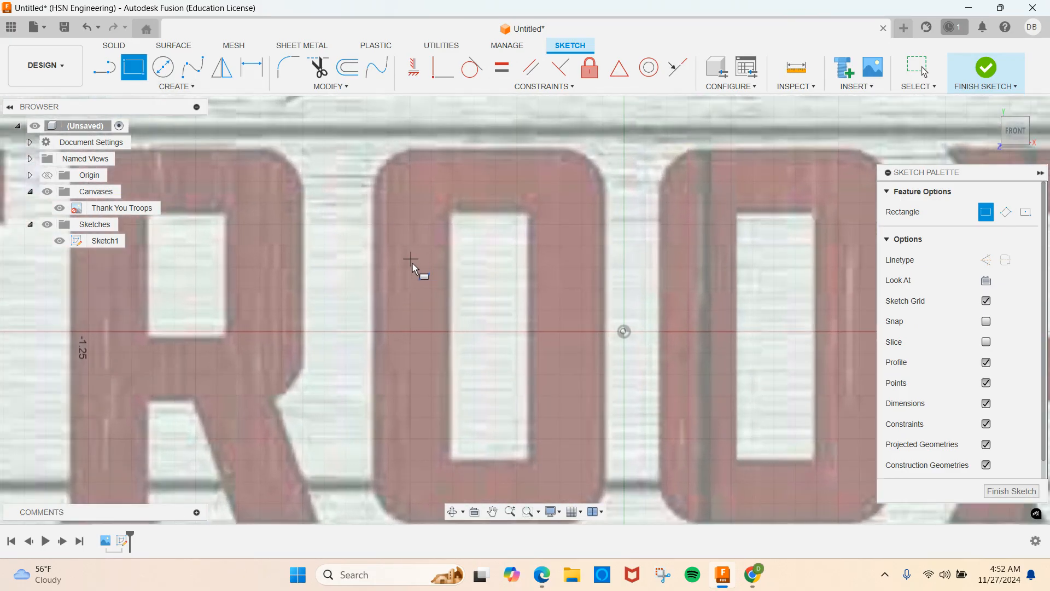
scroll(470, 301, "down", 3)
mouse_move(475, 300)
middle_mouse_down()
mouse_move(389, 258)
mouse_move(476, 304)
mouse_move(467, 284)
mouse_move(415, 260)
middle_mouse_up()
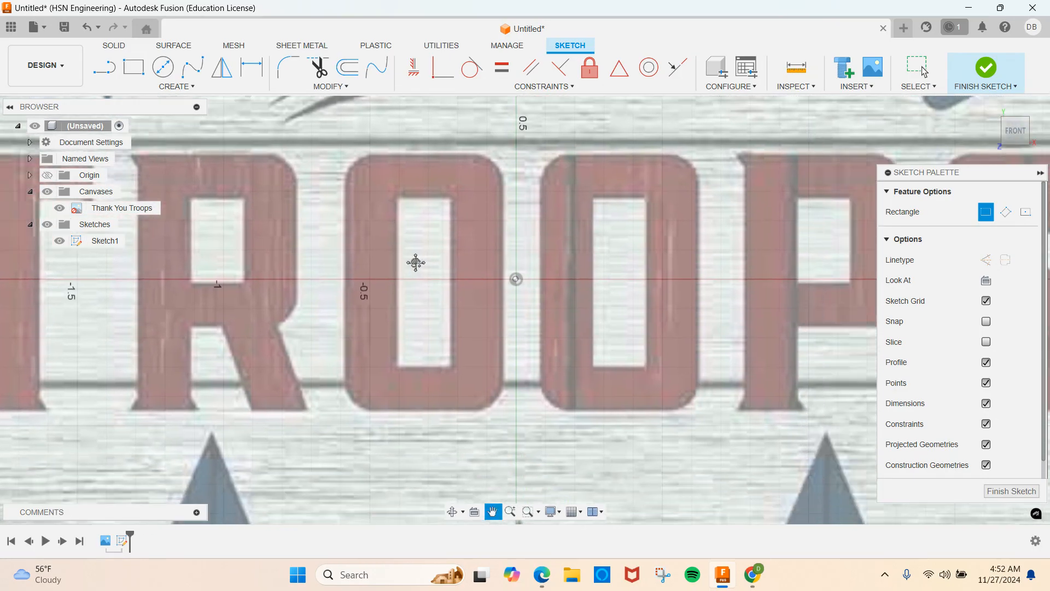
Step: Open the general preferences twice to examine the zoom direction and gesture-based view navigation settings, accepting the dialog each time
left_click(1032, 27)
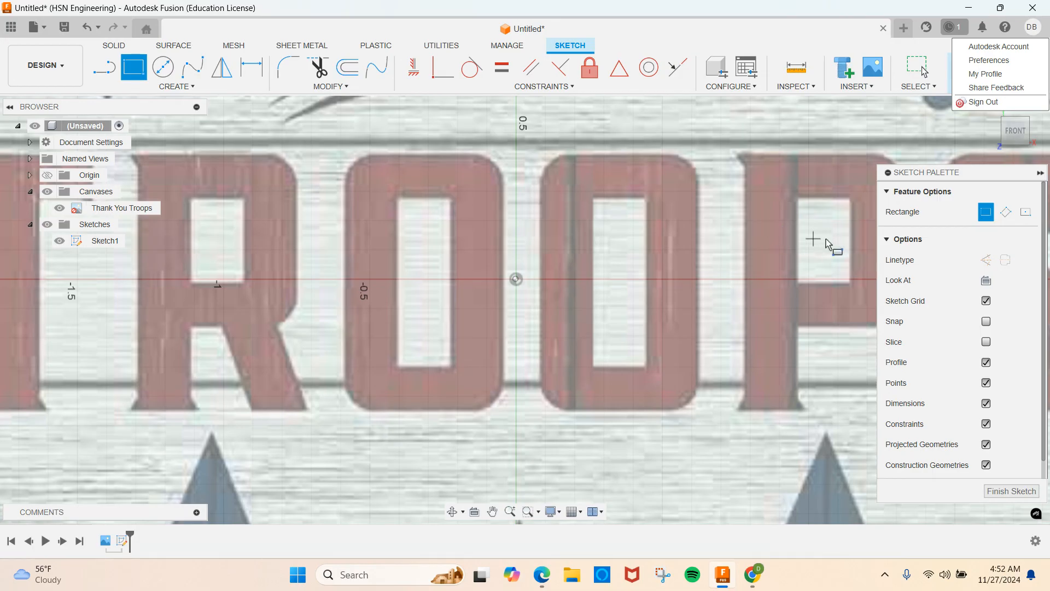
left_click(974, 67)
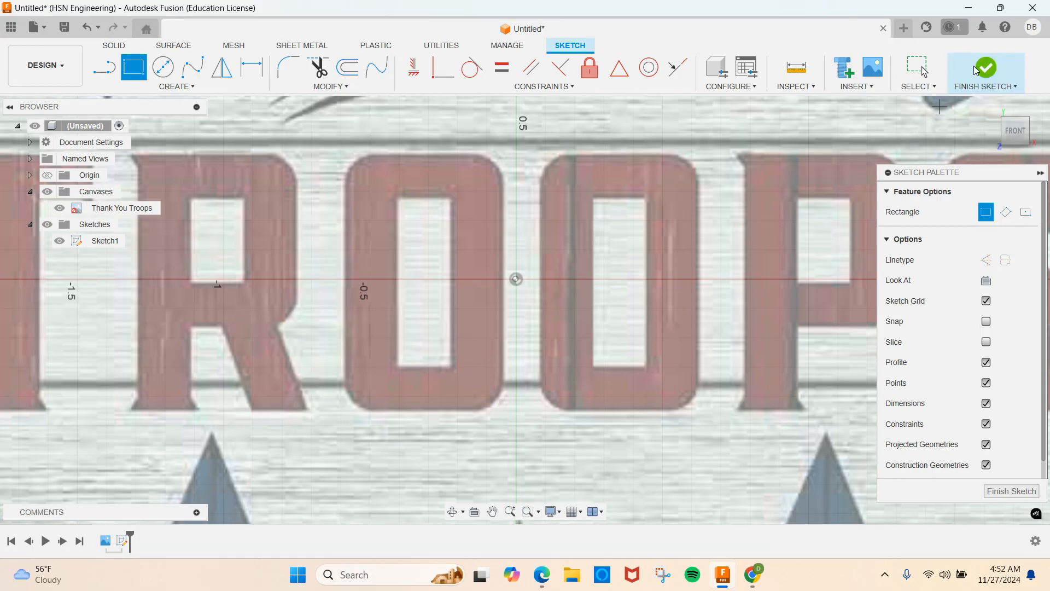
scroll(591, 419, "down", 2)
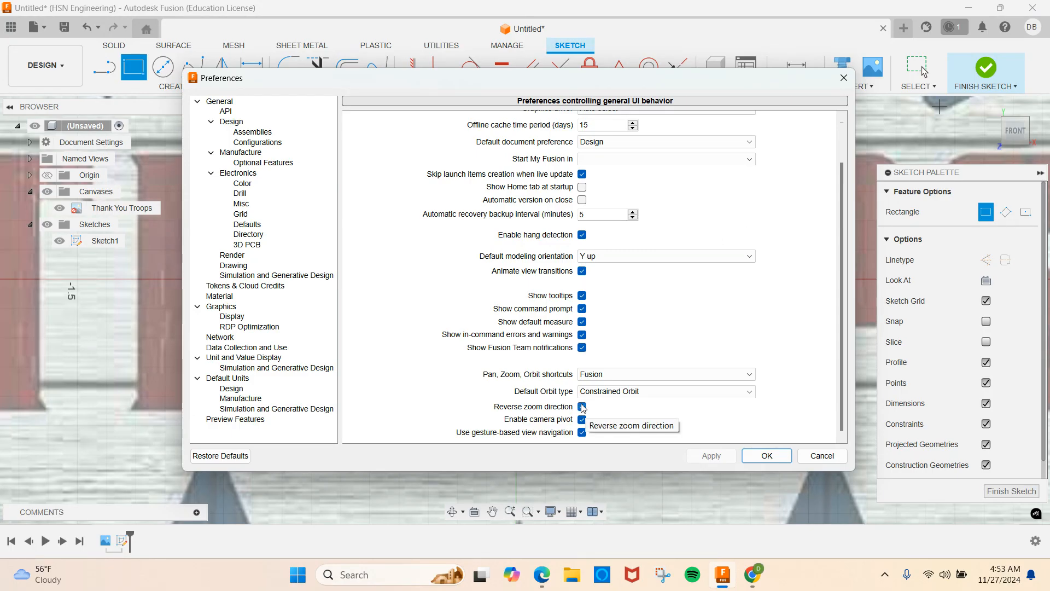
left_click(767, 456)
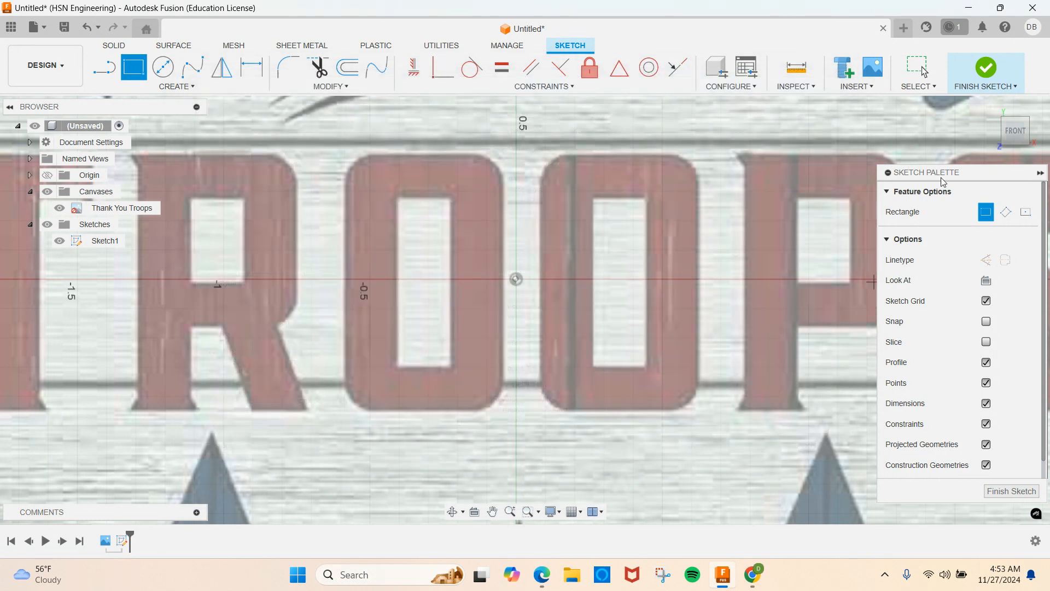
left_click(1033, 27)
left_click(988, 60)
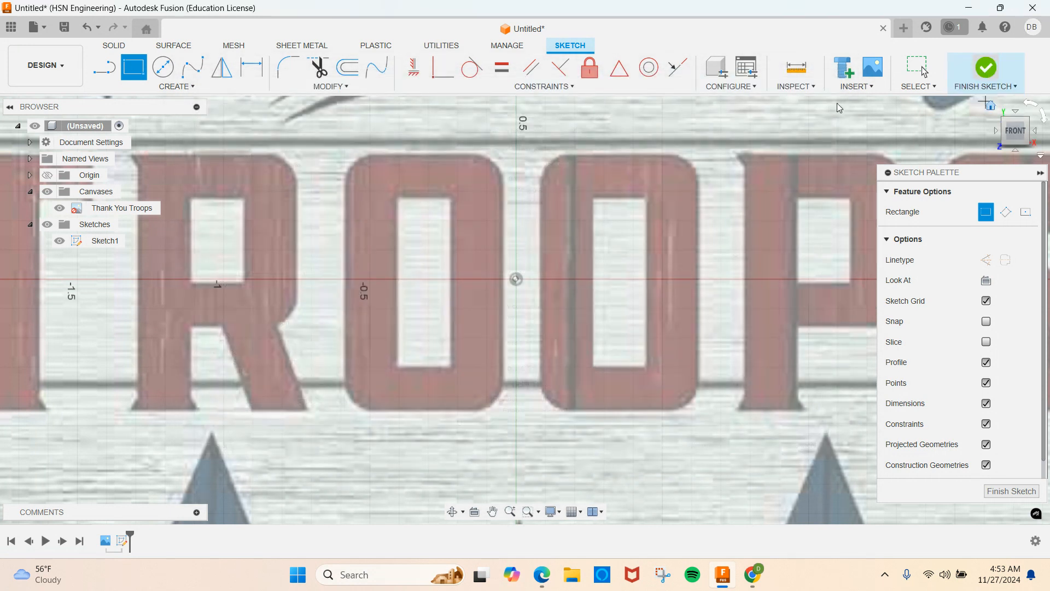
scroll(541, 386, "down", 1)
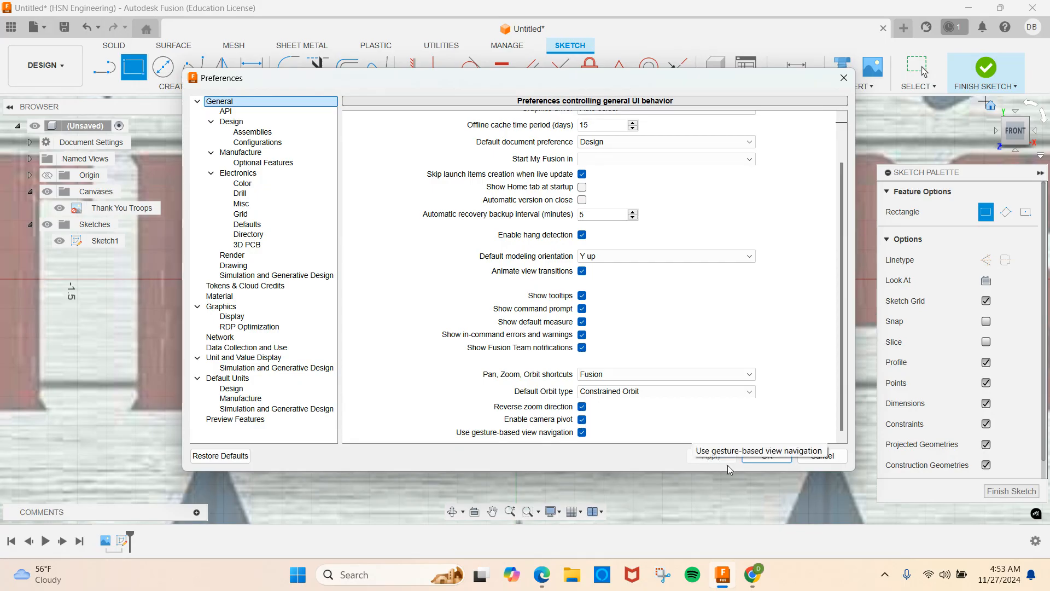
left_click(768, 458)
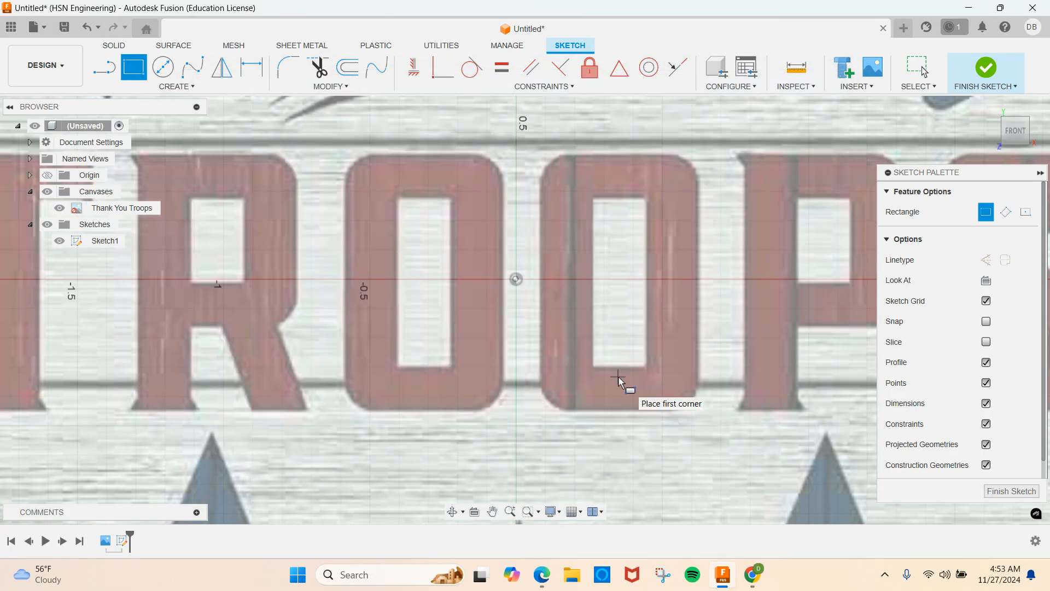
Step: Draw a two-corner rectangle enclosing the outer edges of the first O in TROOPS
scroll(617, 376, "down", 3)
mouse_move(616, 376)
middle_mouse_down()
mouse_move(455, 378)
mouse_move(376, 316)
mouse_move(527, 307)
middle_mouse_up()
key("r")
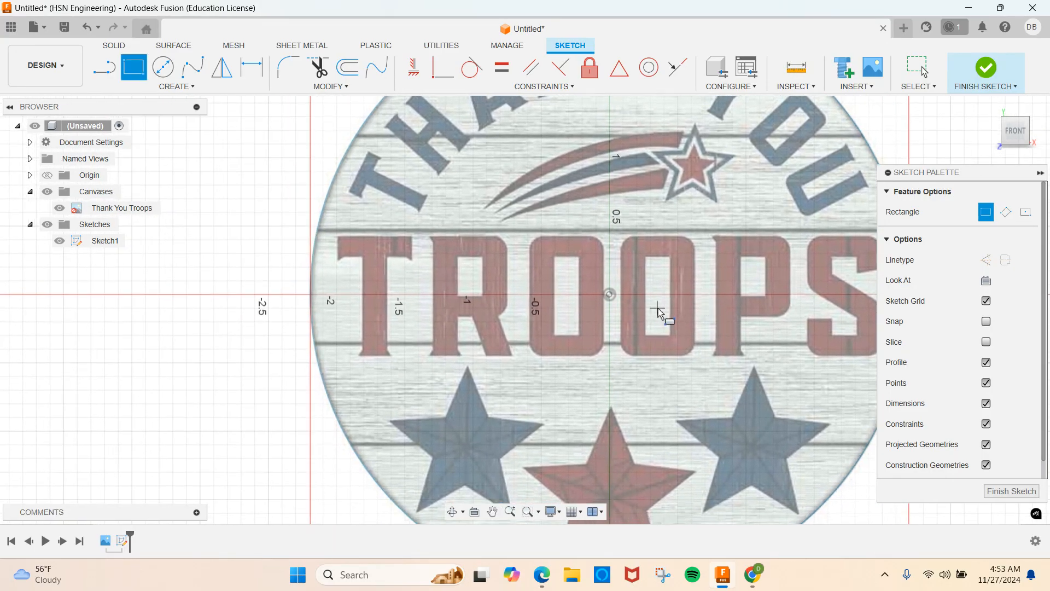
scroll(638, 311, "up", 5)
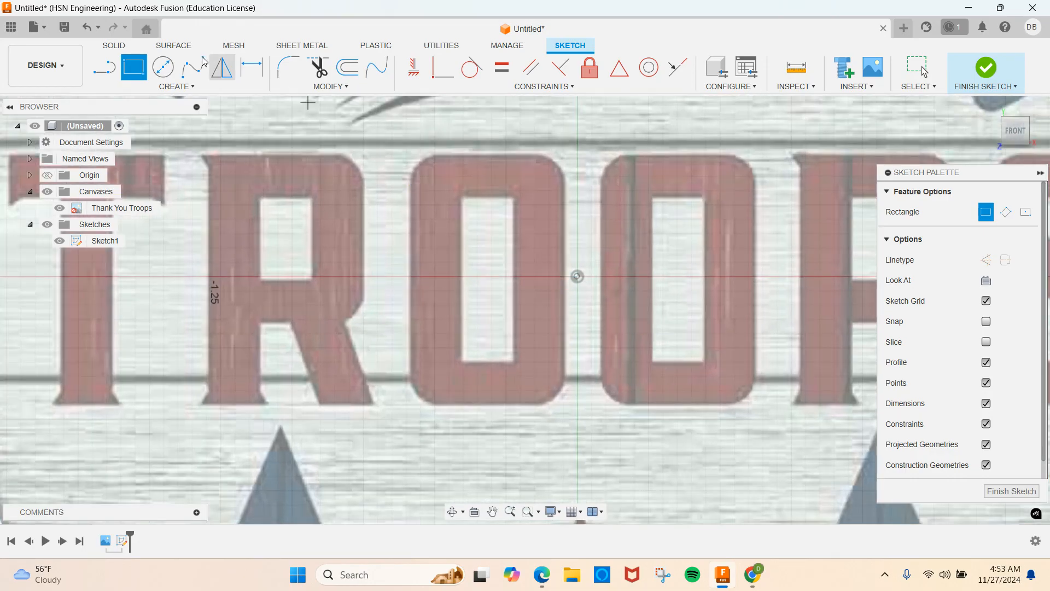
left_click(410, 156)
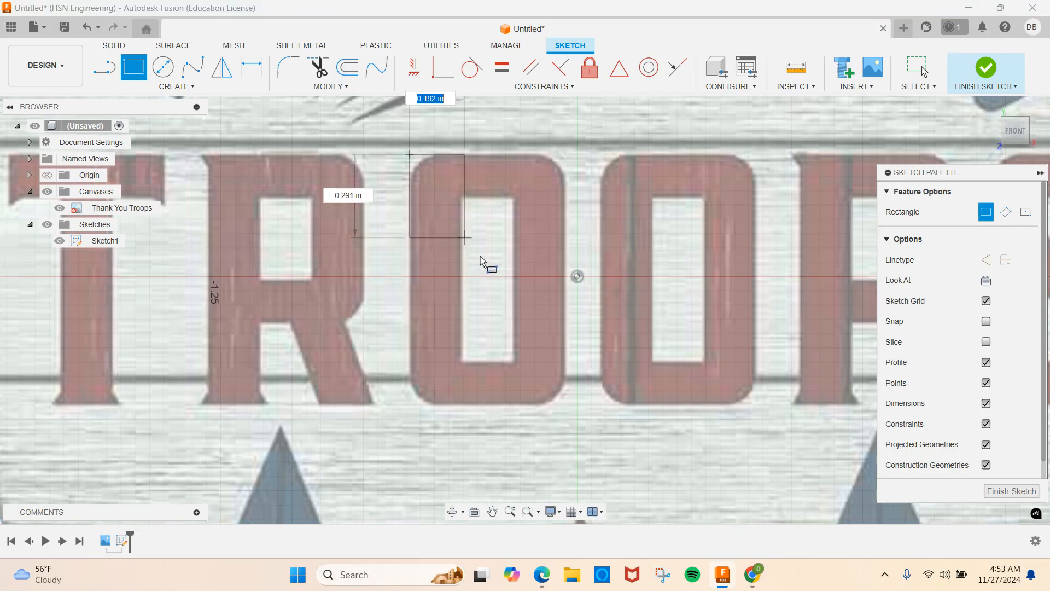
left_click(567, 405)
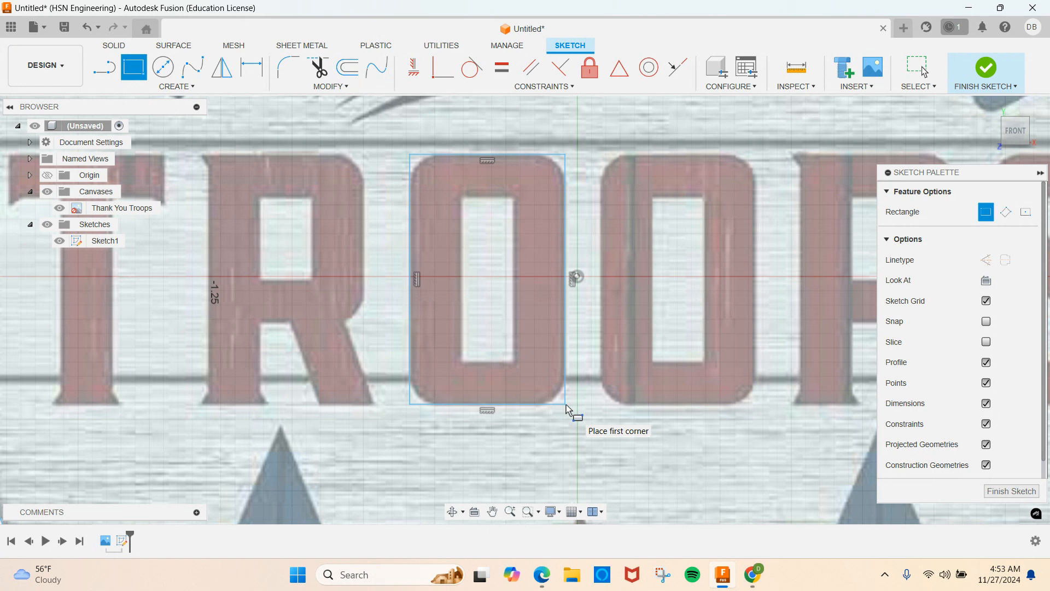
Step: Fillet all four corners of the rectangle around the first O in TROOPS with a 0.10 in radius
scroll(566, 409, "up", 2)
scroll(566, 409, "down", 2)
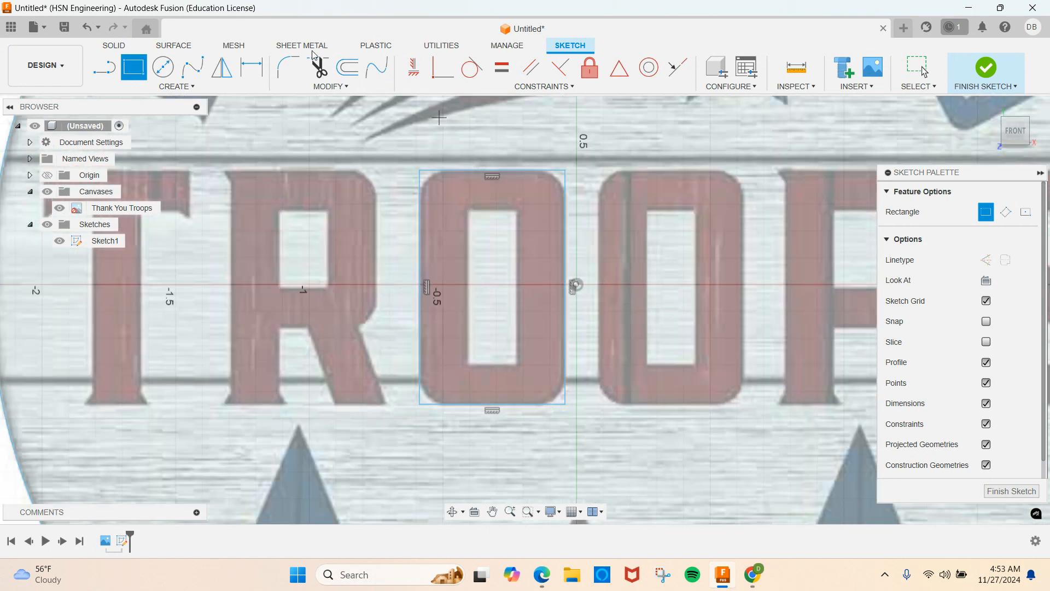
left_click(285, 68)
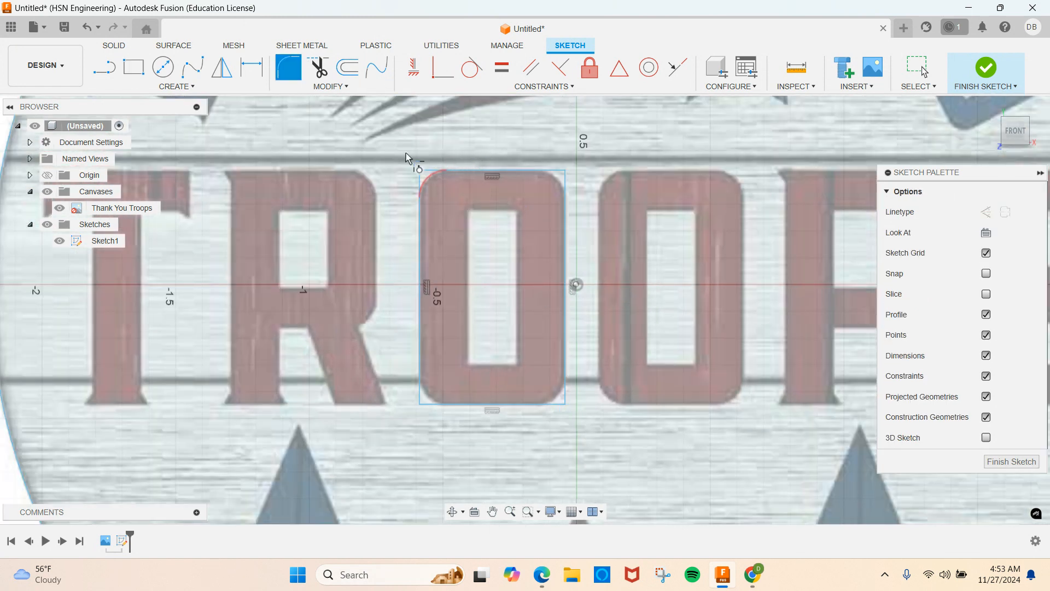
left_click(318, 88)
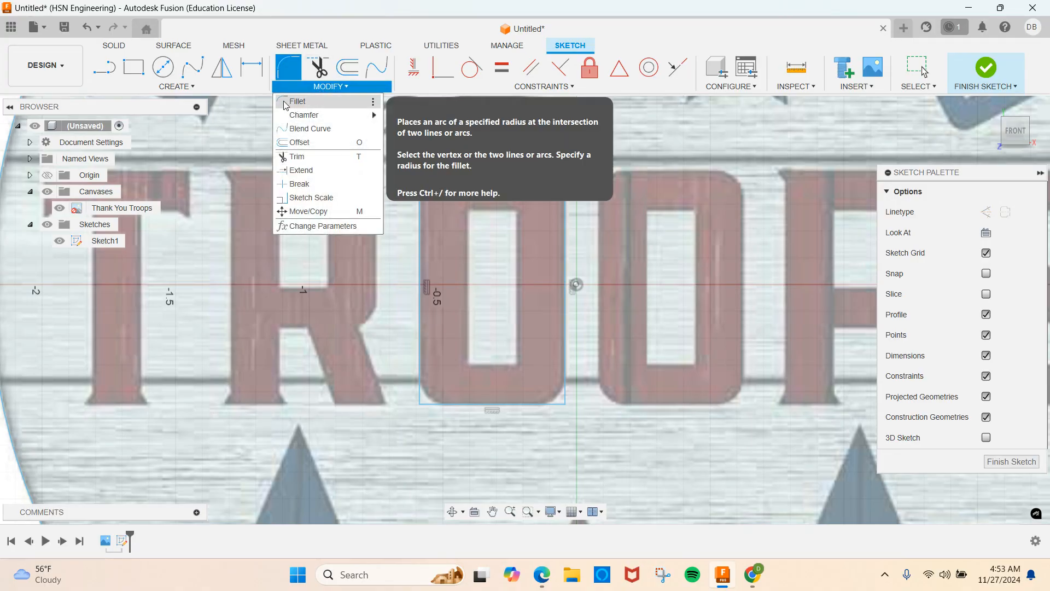
mouse_move(282, 116)
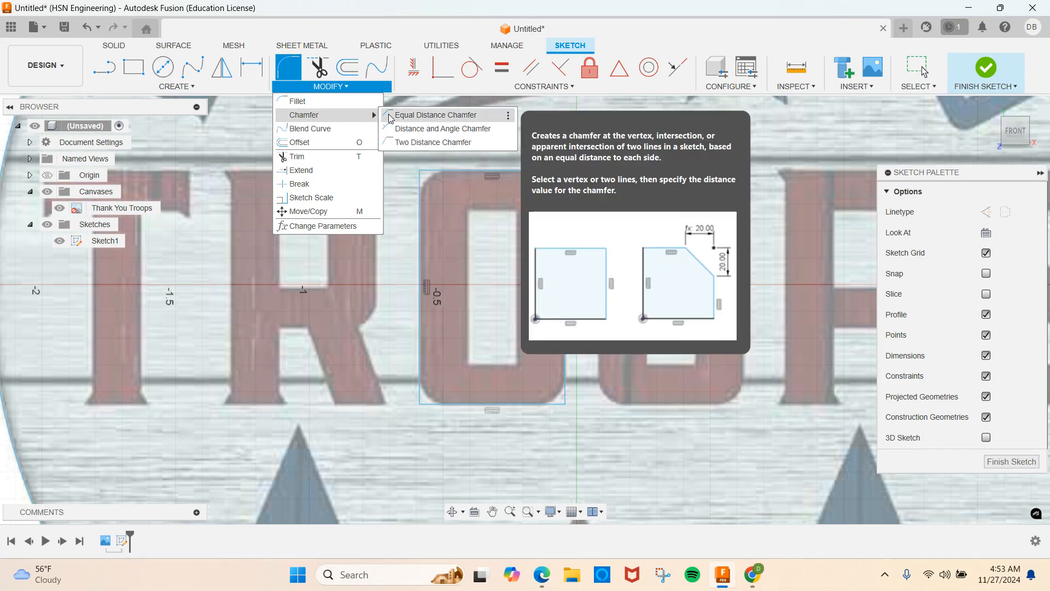
left_click(299, 102)
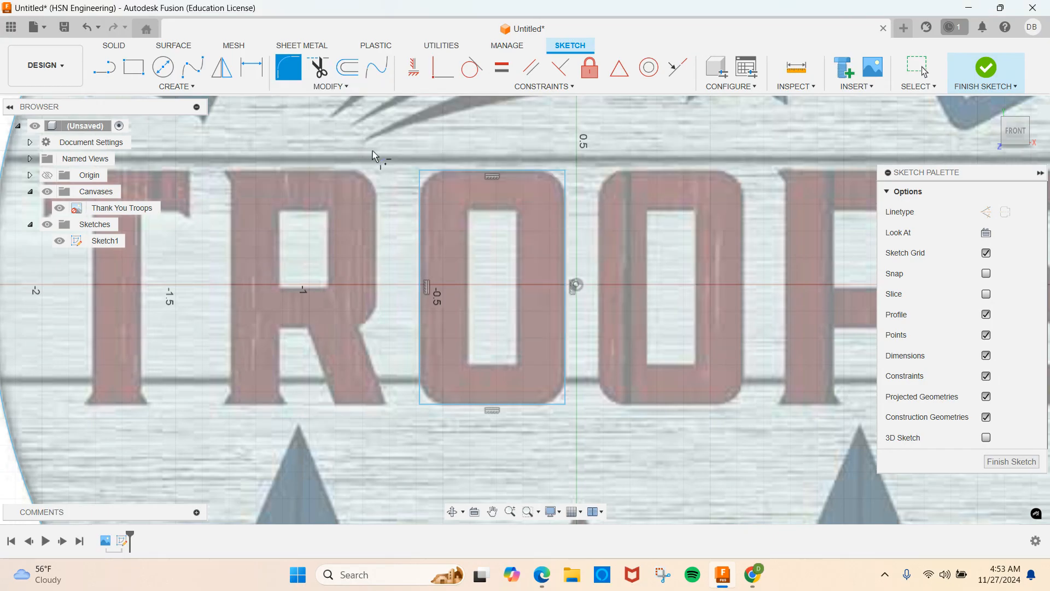
left_click(419, 170)
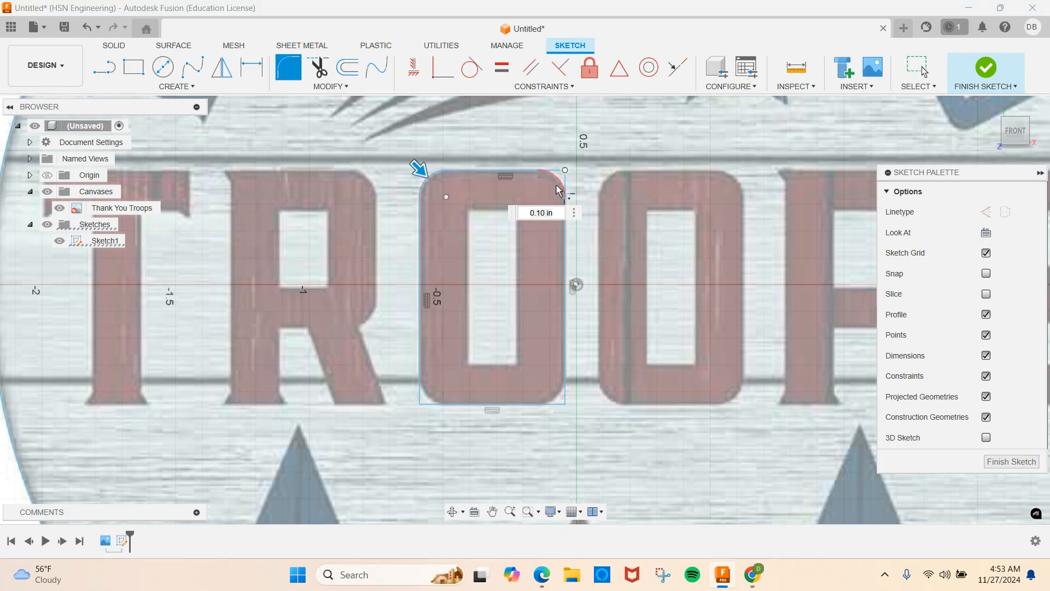
left_click(565, 173)
left_click(566, 404)
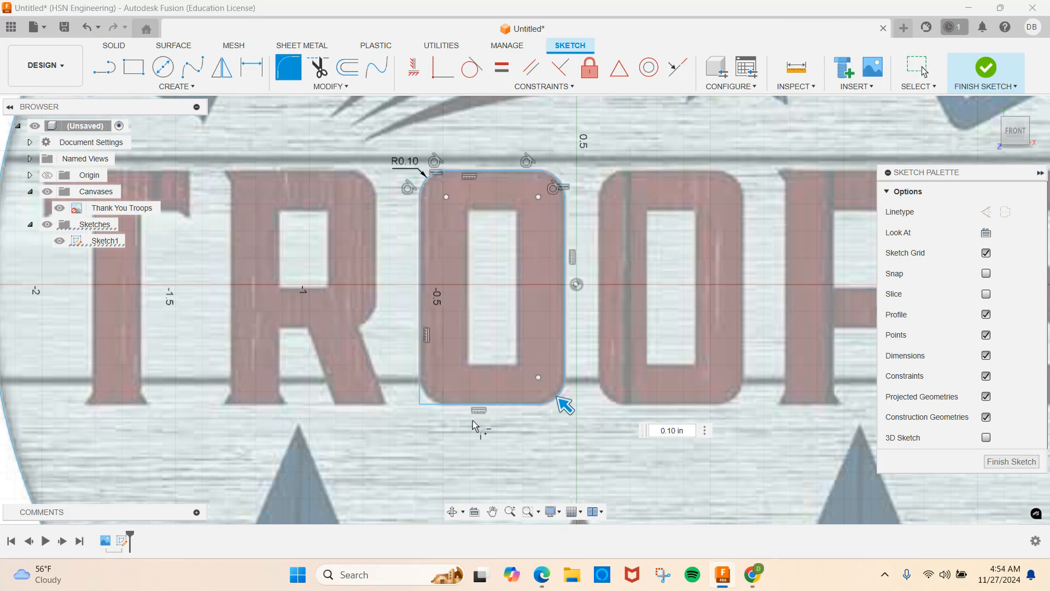
left_click(418, 403)
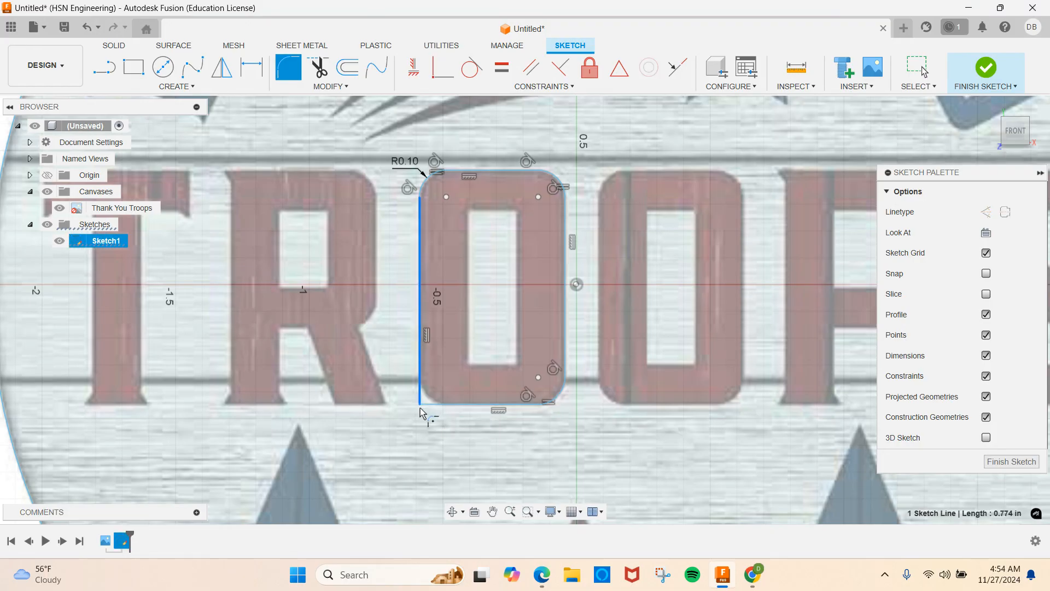
left_click(420, 406)
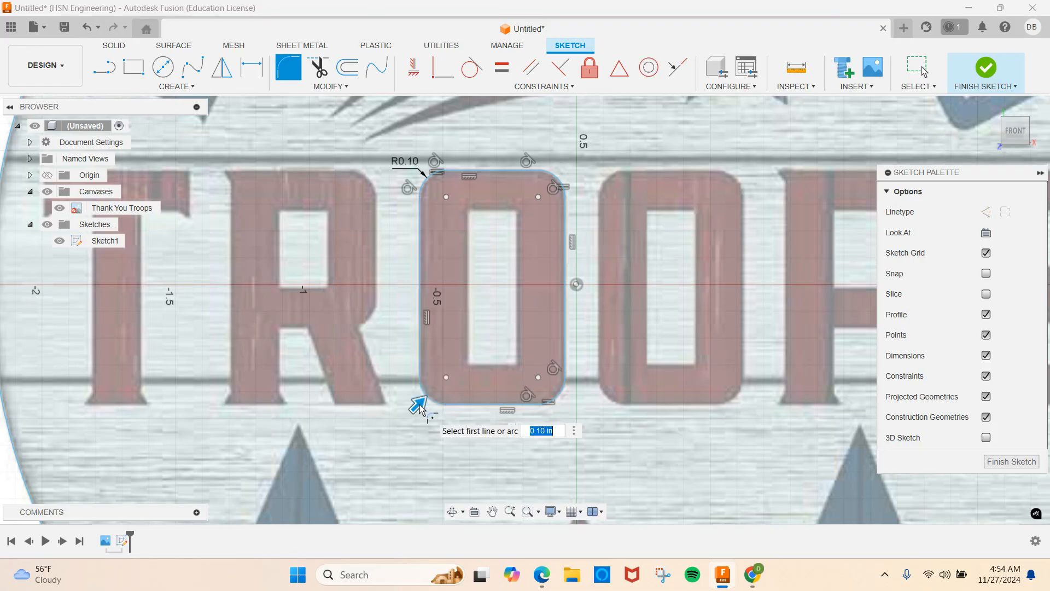
scroll(514, 452, "up", 2)
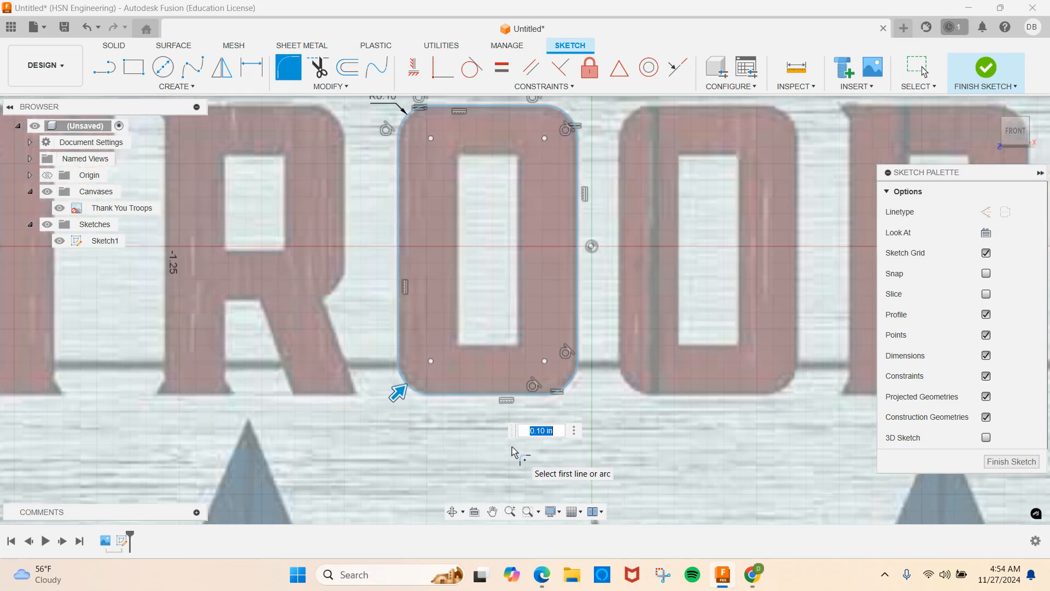
scroll(480, 437, "up", 2)
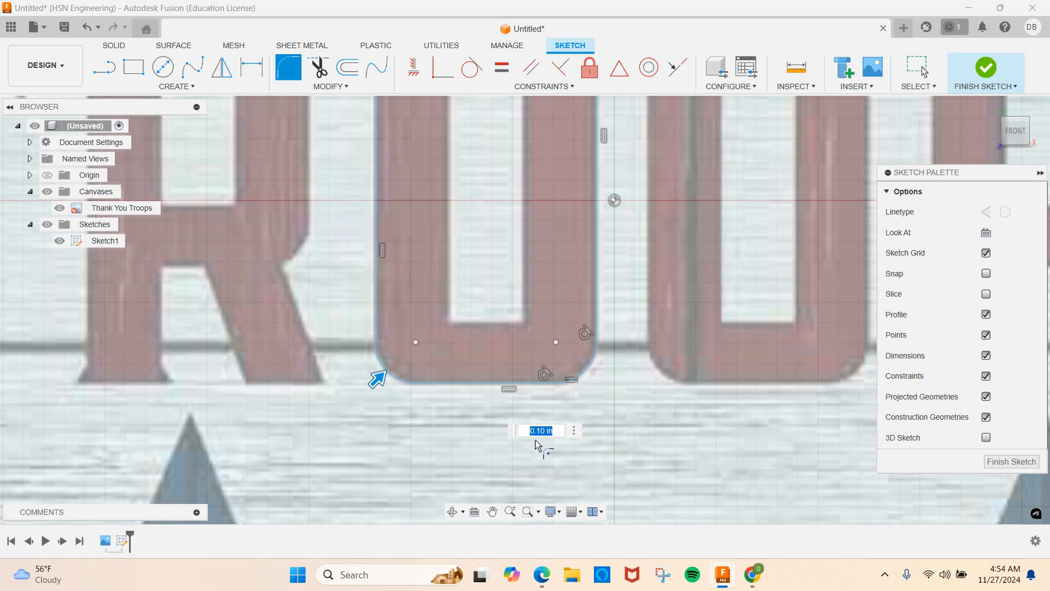
key("Escape")
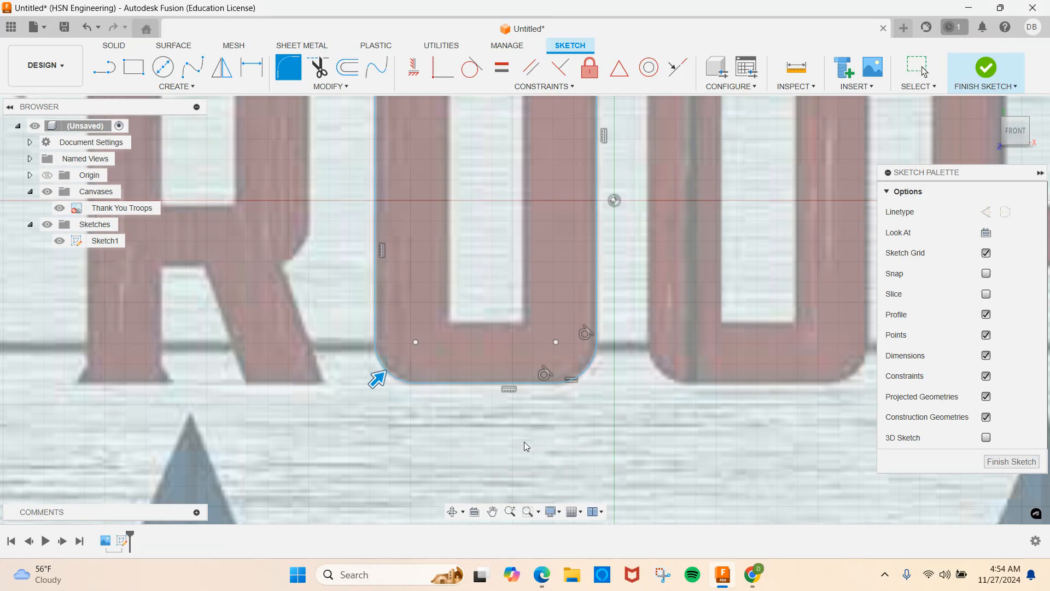
scroll(501, 448, "down", 3)
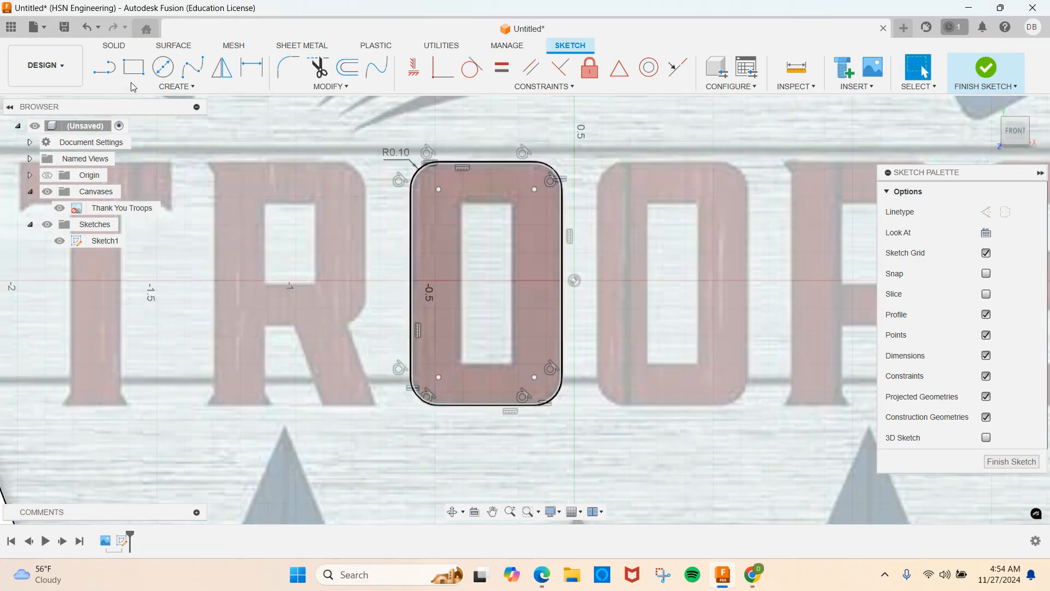
Step: Draw a two-corner rectangle tracing the inner opening of the first O in TROOPS
left_click(133, 68)
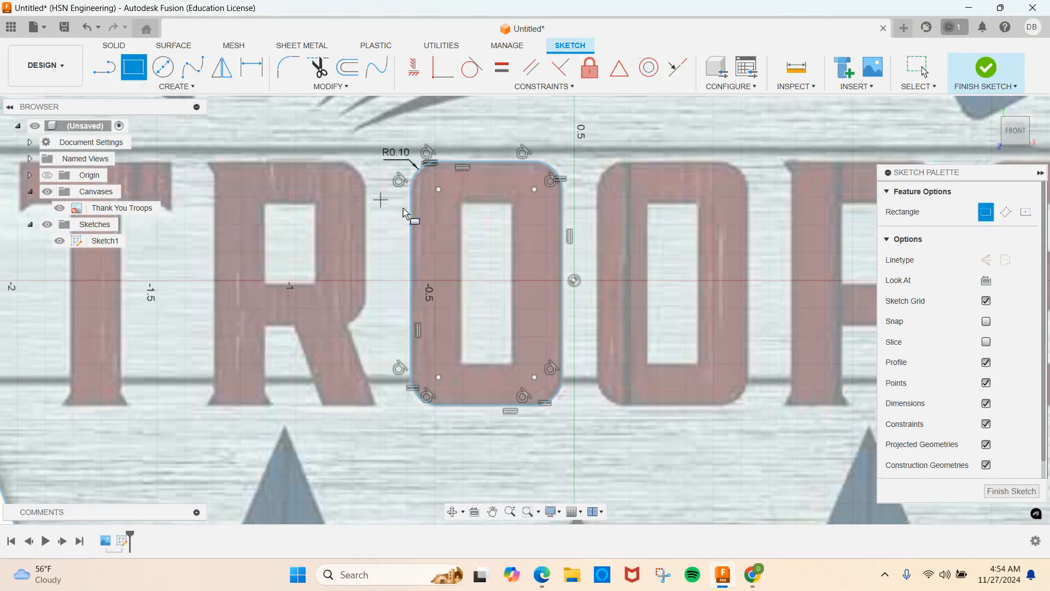
scroll(448, 228, "up", 5)
scroll(457, 222, "up", 1)
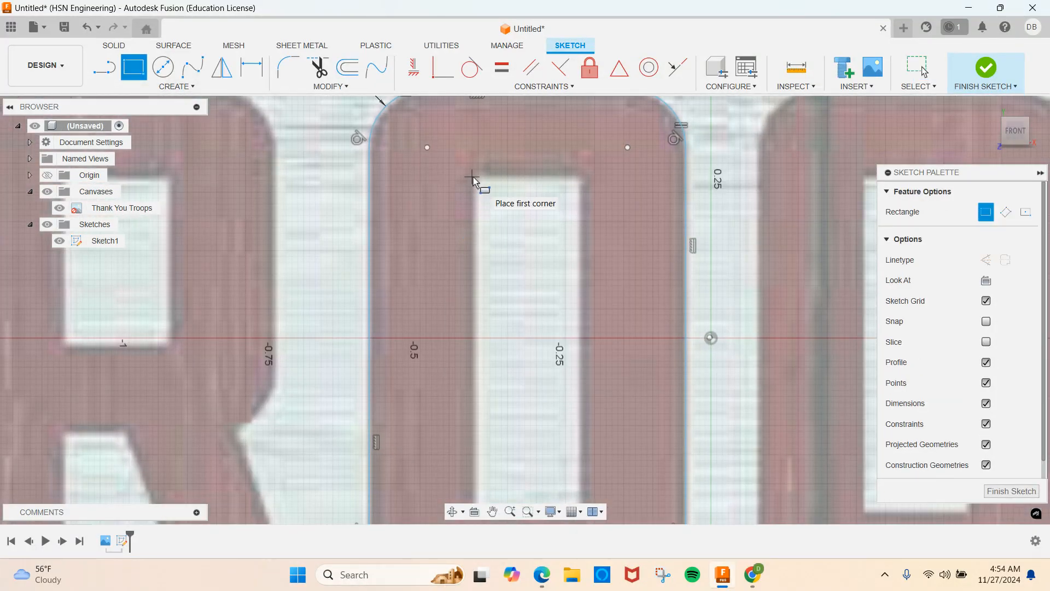
left_click(475, 178)
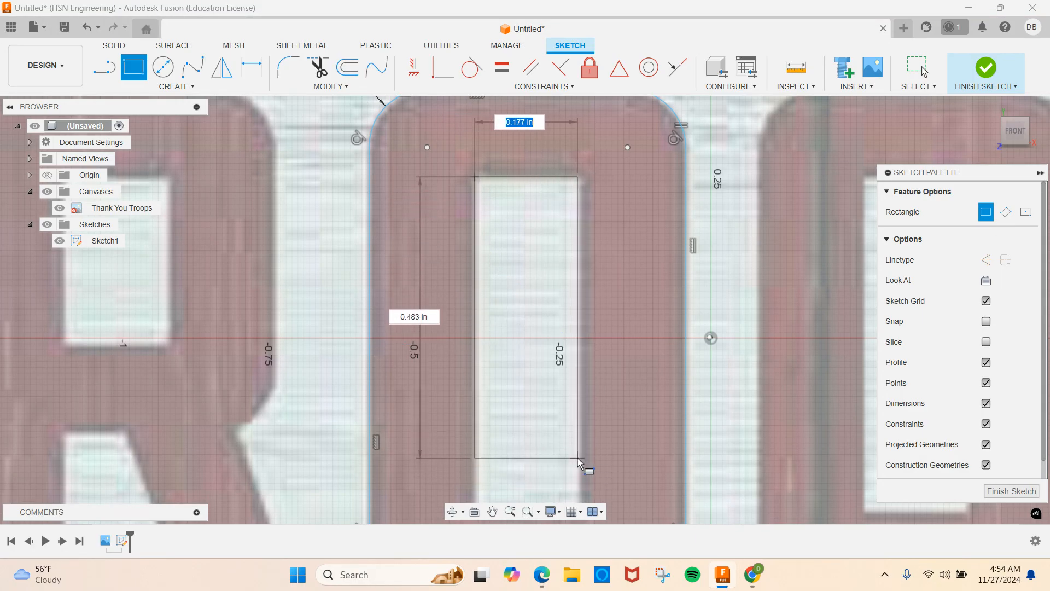
middle_click_drag(581, 466, 553, 190)
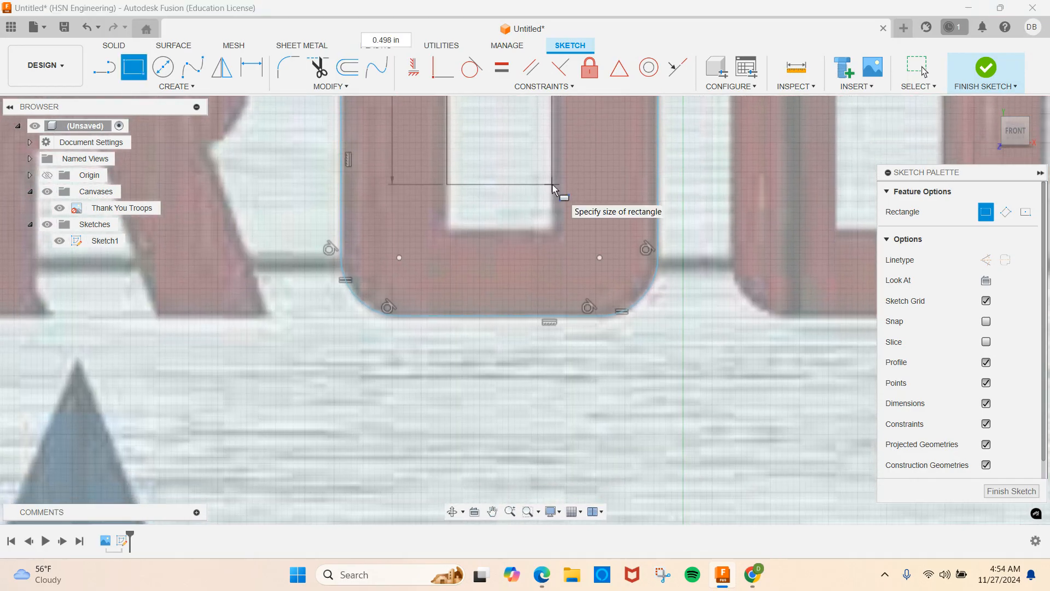
left_click(557, 232)
scroll(557, 235, "down", 5)
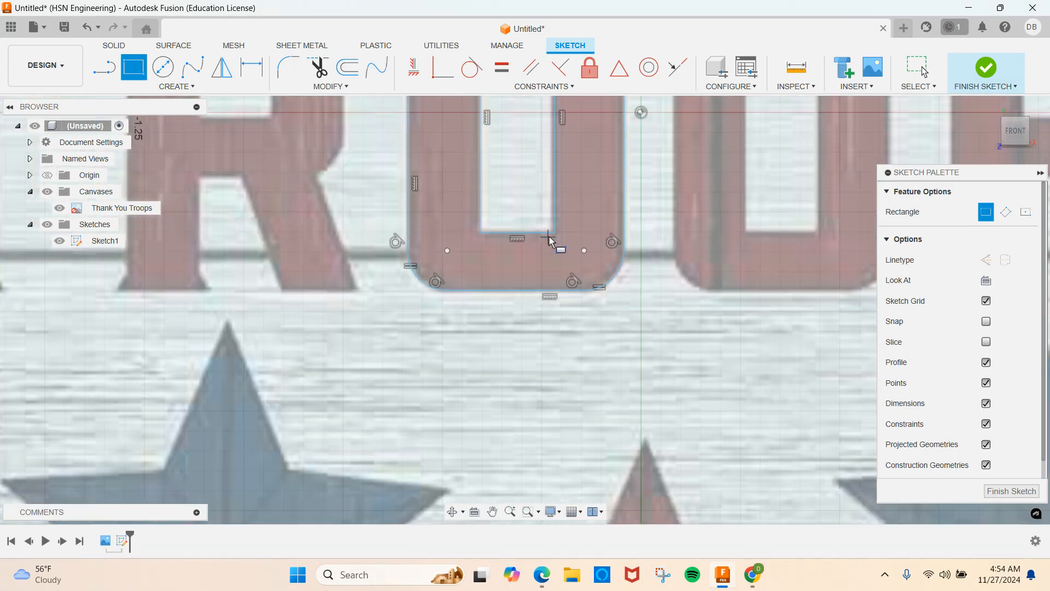
mouse_move(555, 244)
middle_mouse_down()
mouse_move(552, 206)
mouse_move(511, 284)
middle_mouse_up()
key("r")
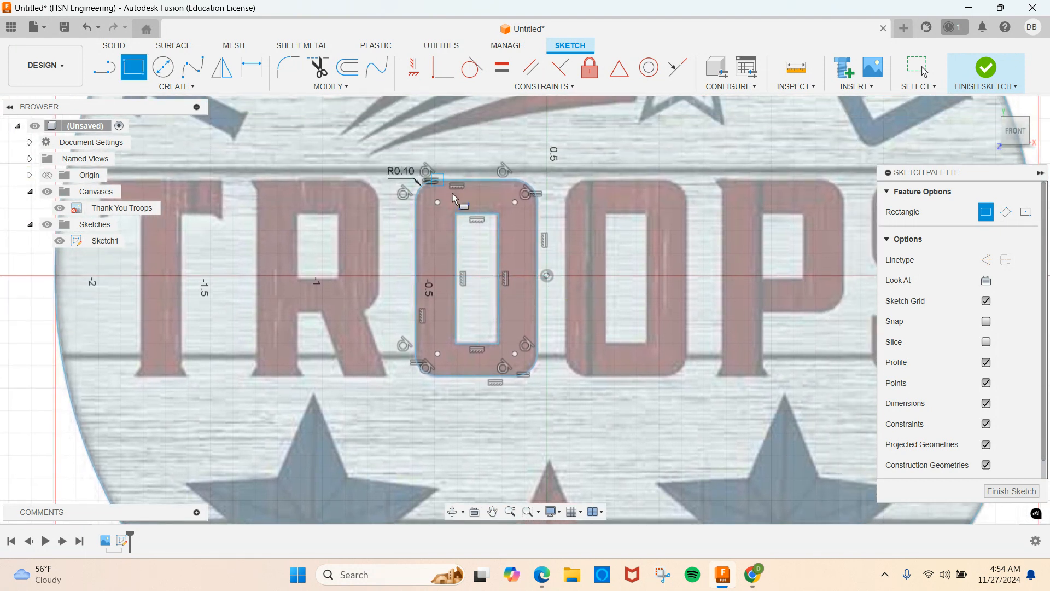
left_click(394, 157)
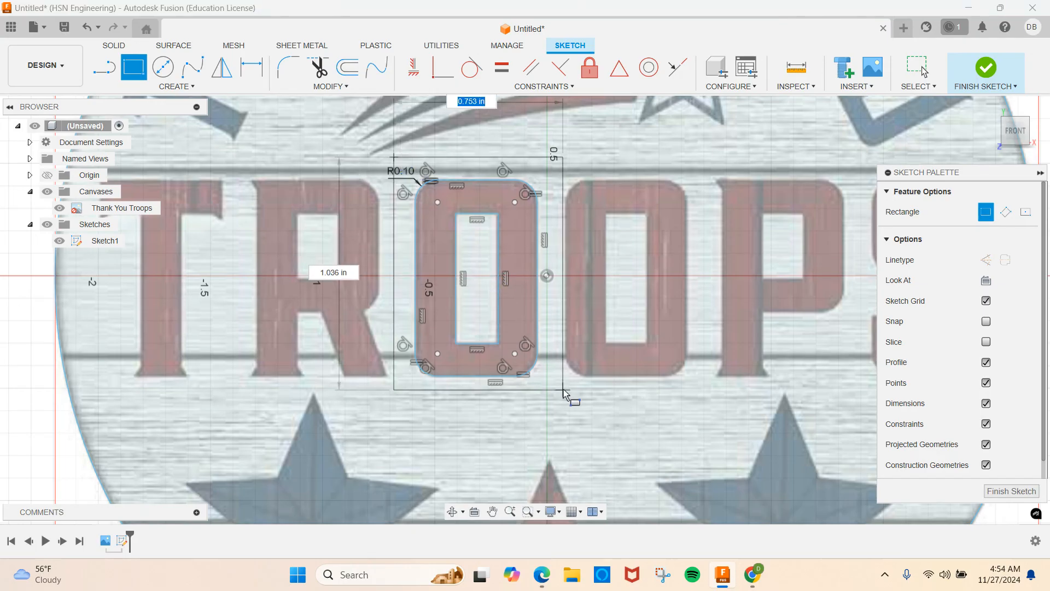
key("Escape")
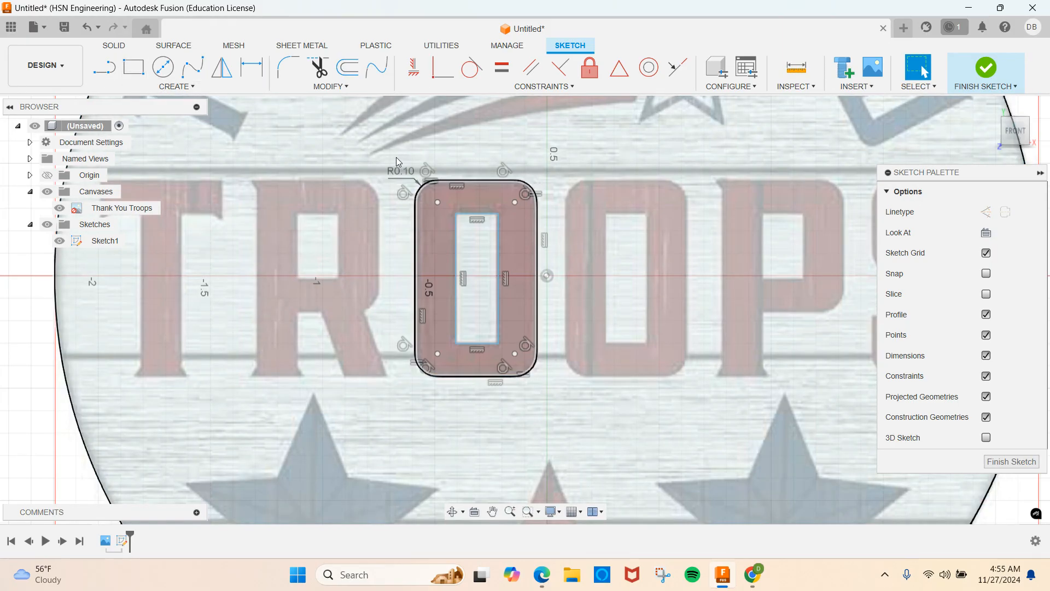
Step: Copy the first O's rounded outline together with its inner rectangle and paste the copy into the sketch
left_click_drag(396, 157, 551, 398)
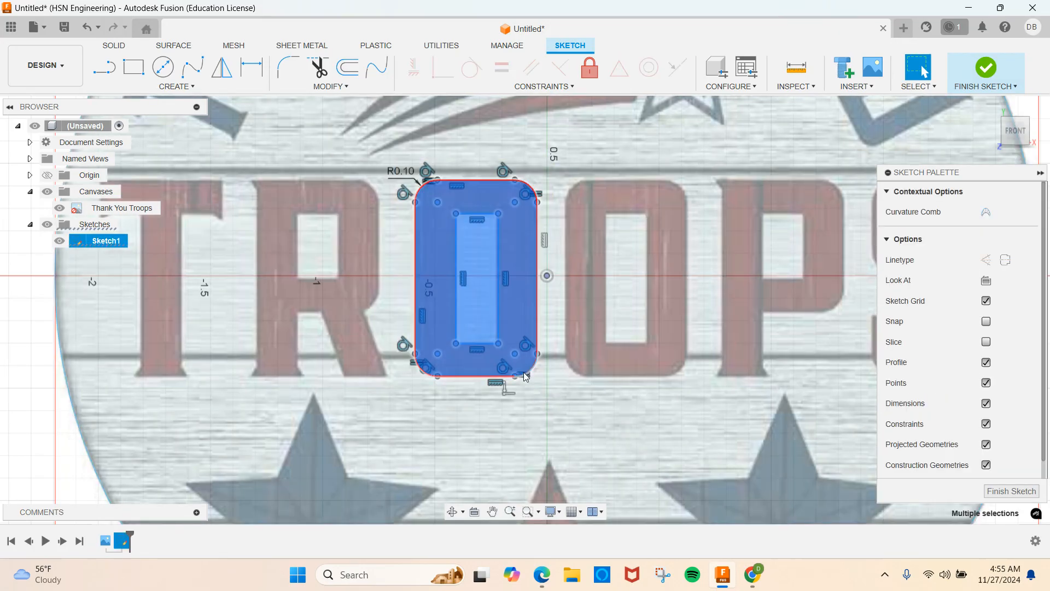
right_click(525, 377)
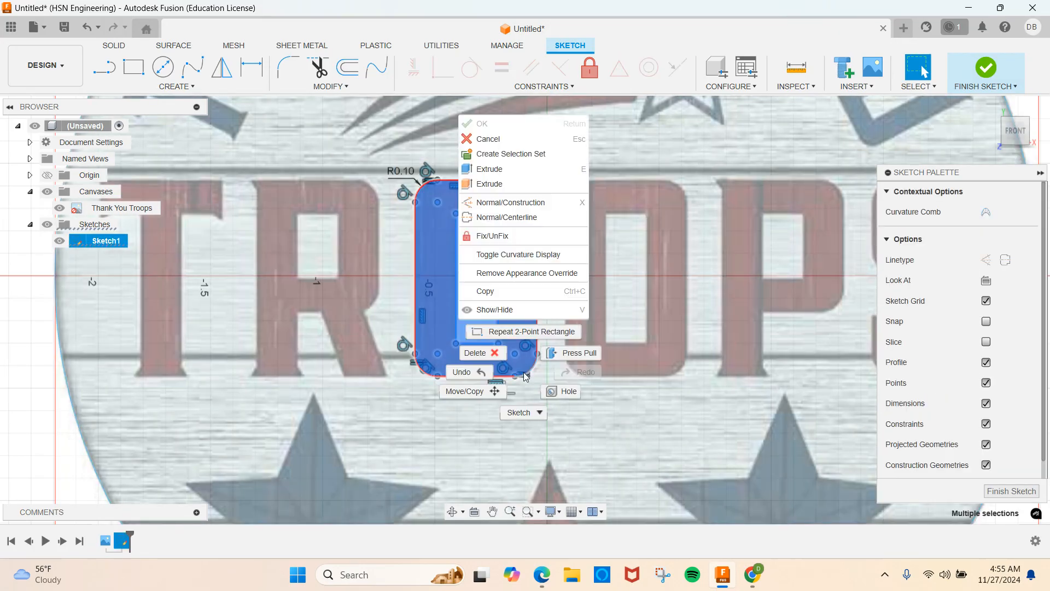
left_click(501, 293)
right_click(589, 284)
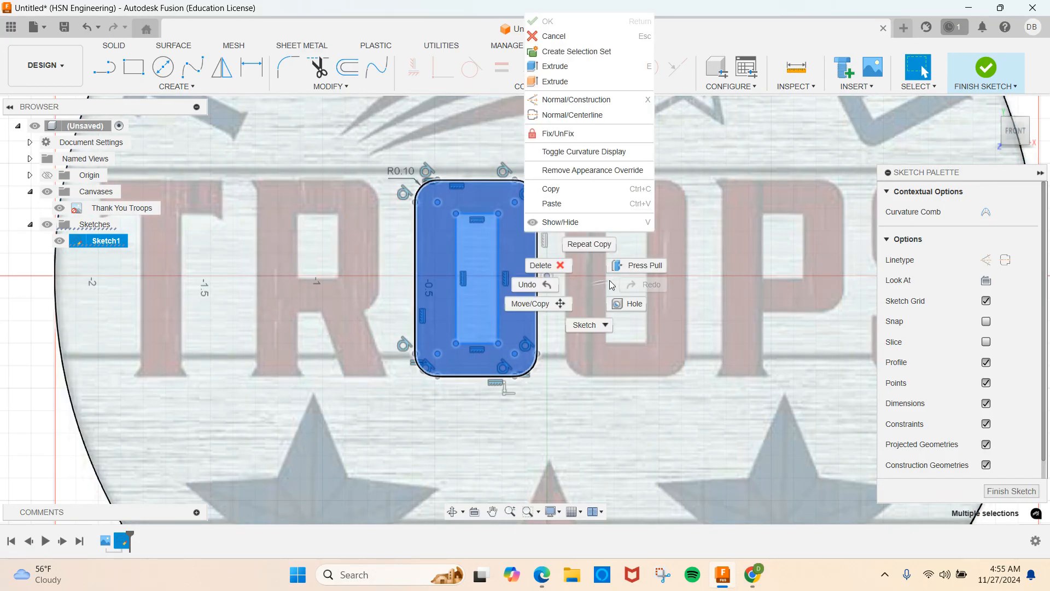
left_click(569, 203)
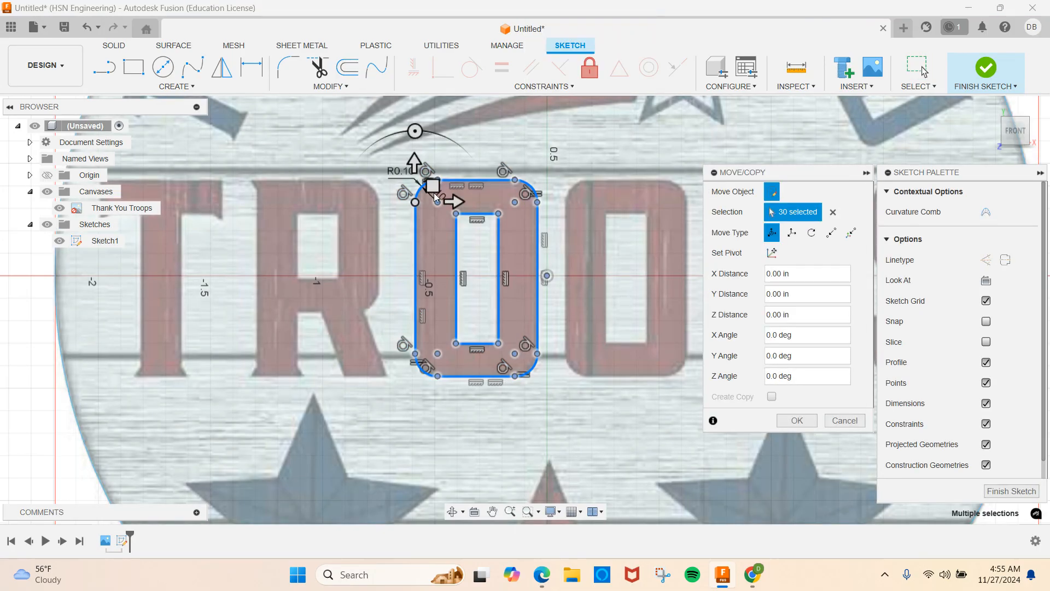
Step: Move the pasted O horizontally by about 0.65 in so it sits over the second O in TROOPS
left_click_drag(454, 201, 603, 219)
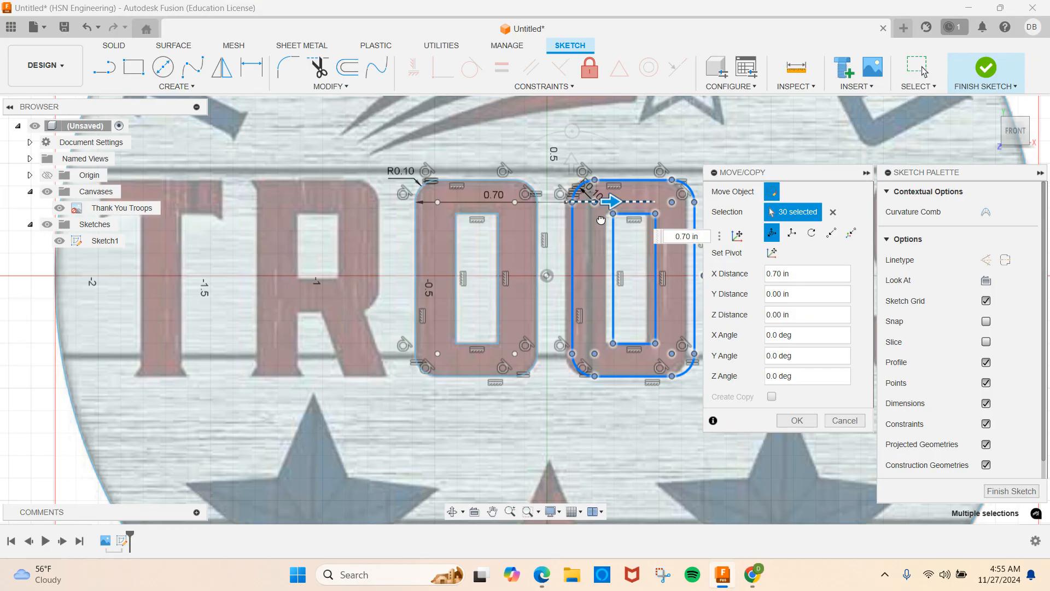
left_click_drag(600, 219, 601, 218)
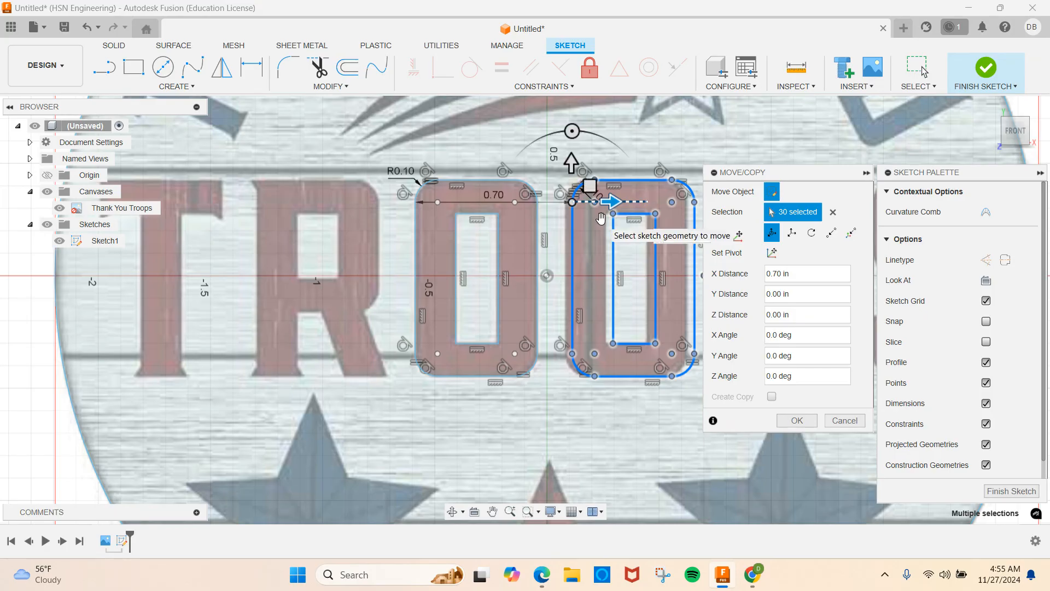
scroll(600, 218, "up", 4)
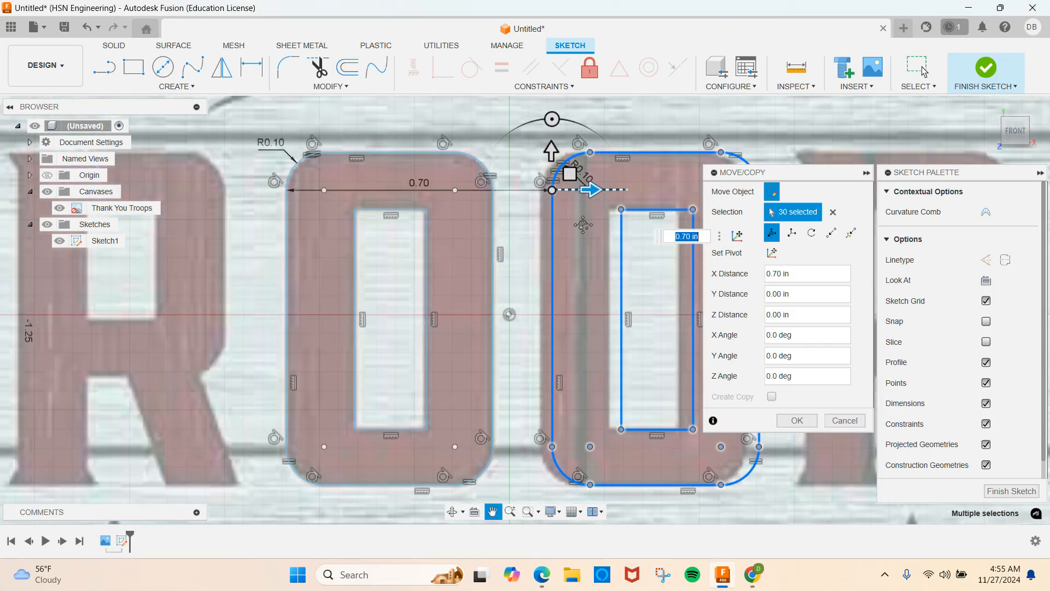
mouse_move(583, 225)
middle_mouse_down()
mouse_move(290, 223)
mouse_move(316, 224)
middle_mouse_up()
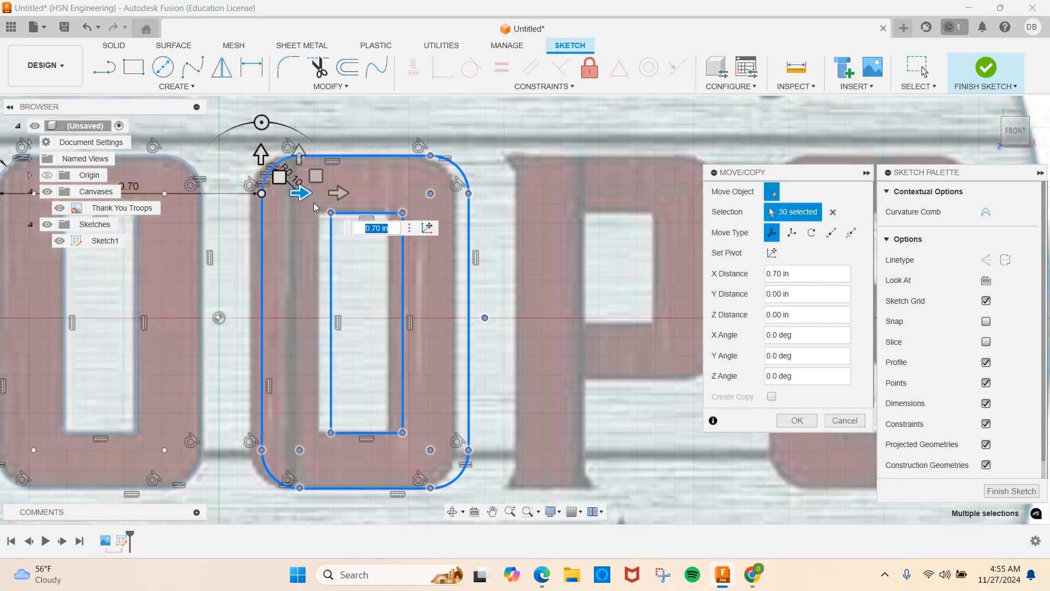
scroll(313, 202, "down", 2)
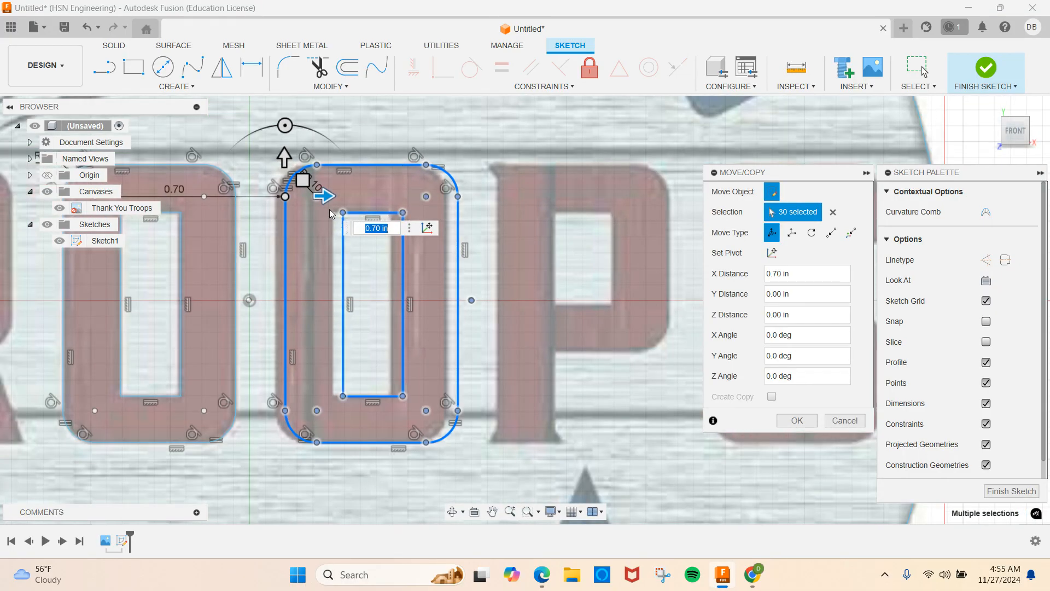
scroll(319, 196, "up", 2)
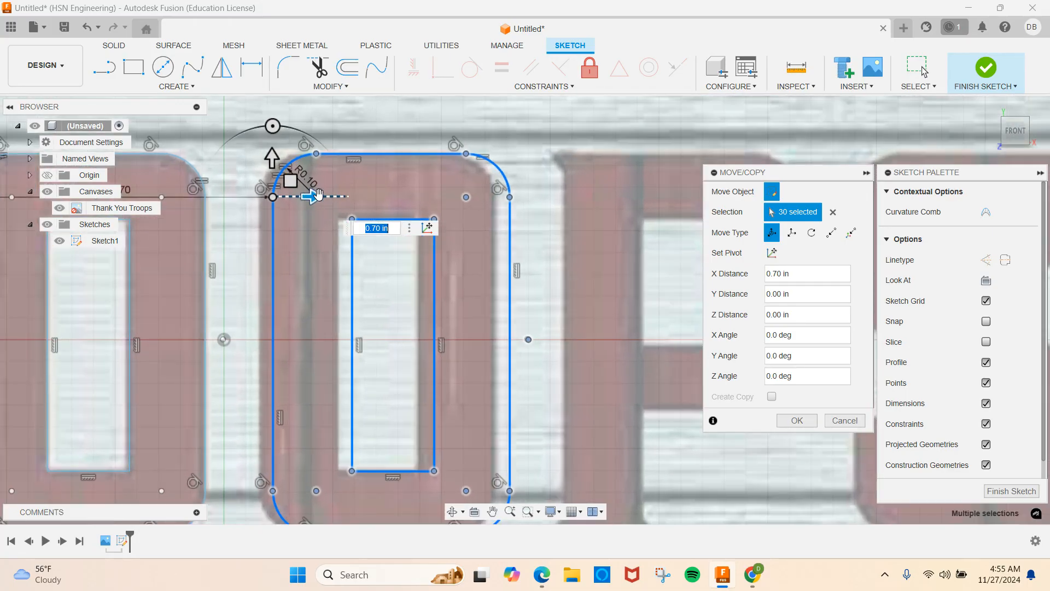
left_click(311, 197)
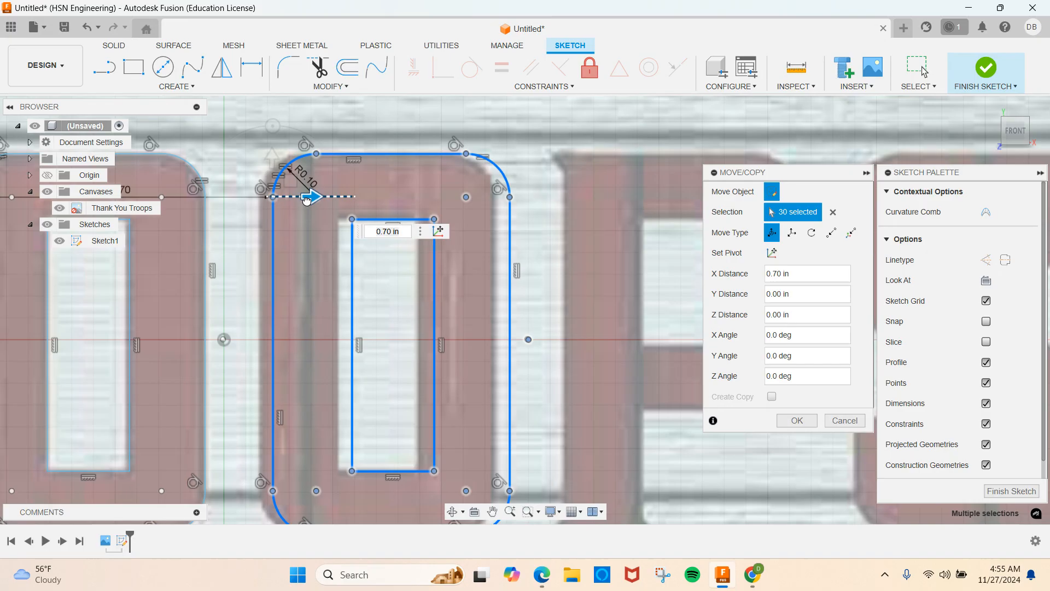
left_click_drag(303, 199, 302, 194)
left_click_drag(302, 195, 298, 193)
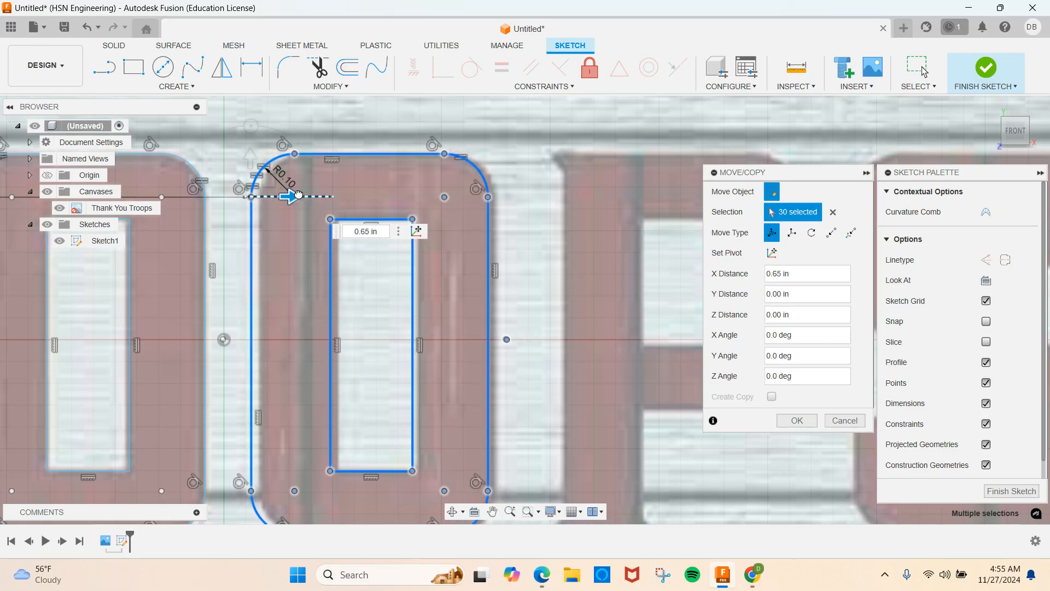
Step: Nudge the pasted O about 0.017 in horizontally, then move it 0.01 in down to fit the second O in TROOPS
scroll(298, 193, "up", 5)
scroll(298, 193, "up", 3)
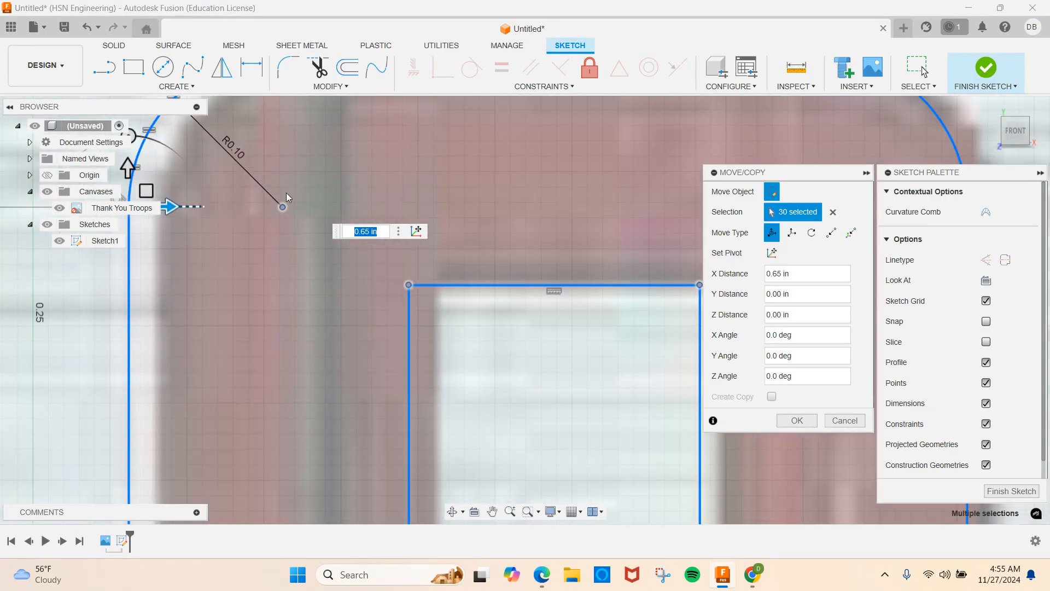
left_click_drag(147, 185, 174, 189)
scroll(176, 192, "down", 5)
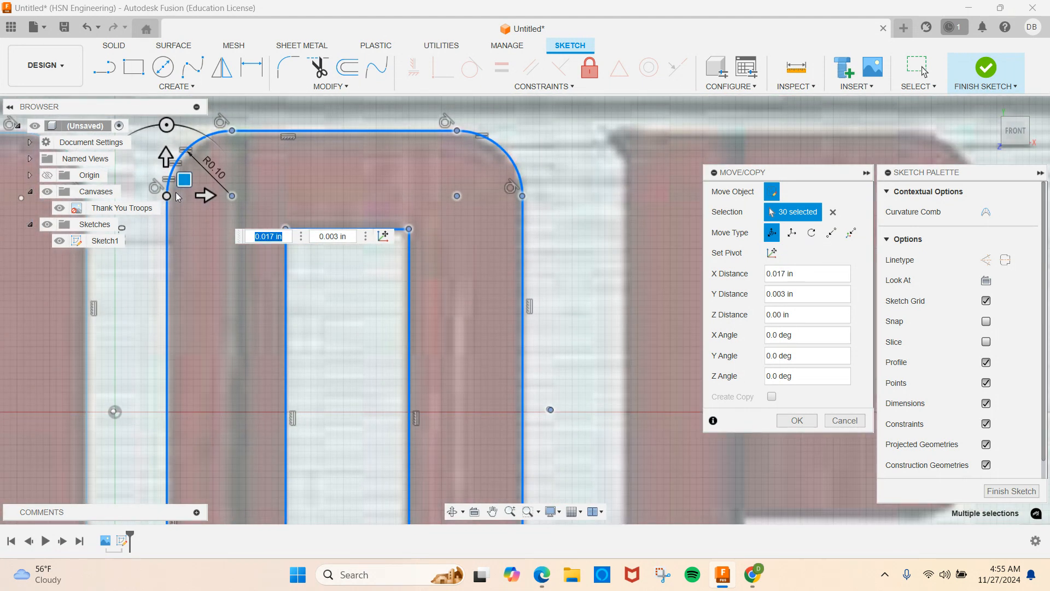
mouse_move(181, 197)
middle_mouse_down()
mouse_move(384, 237)
mouse_move(453, 202)
middle_mouse_up()
scroll(396, 170, "up", 4)
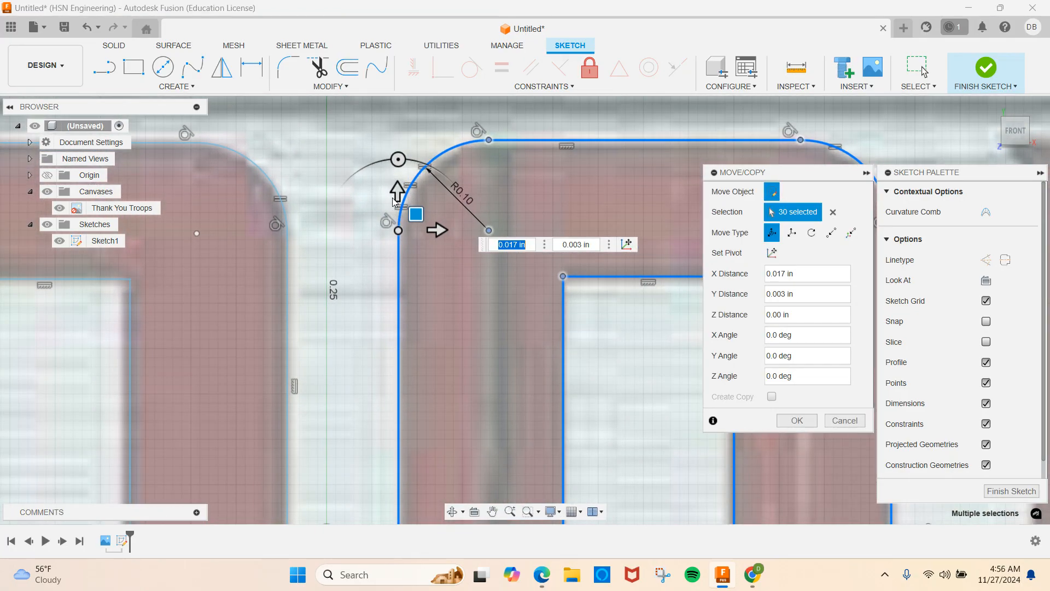
left_click_drag(396, 190, 393, 196)
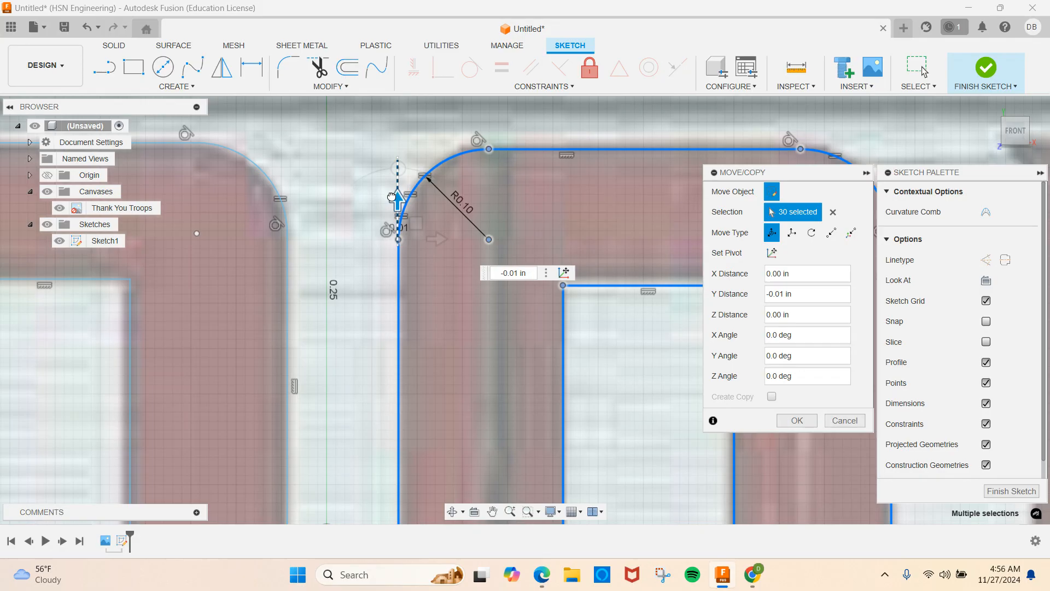
left_click_drag(392, 197, 392, 195)
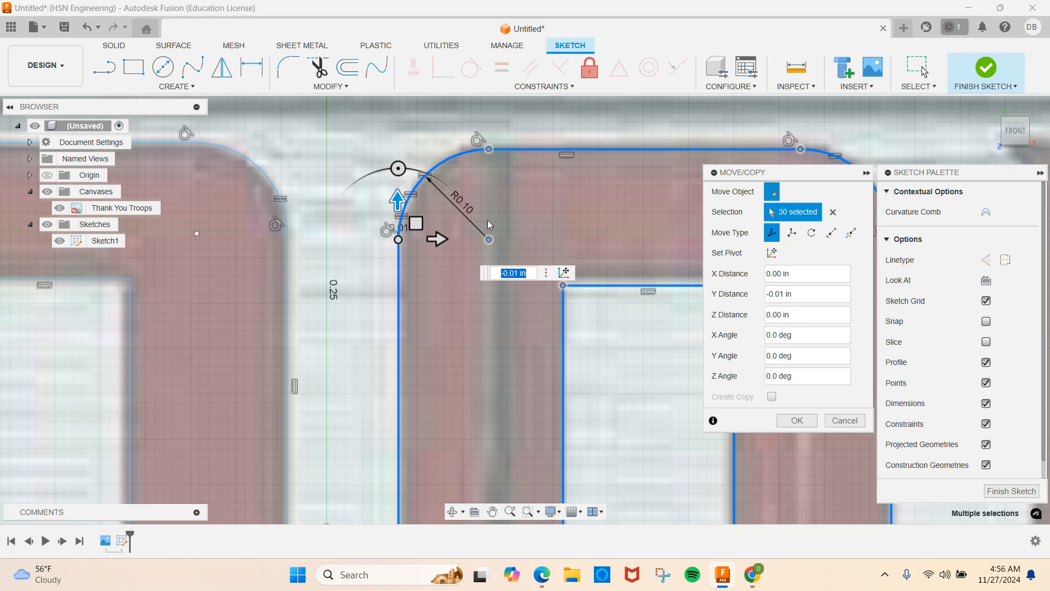
left_click(797, 420)
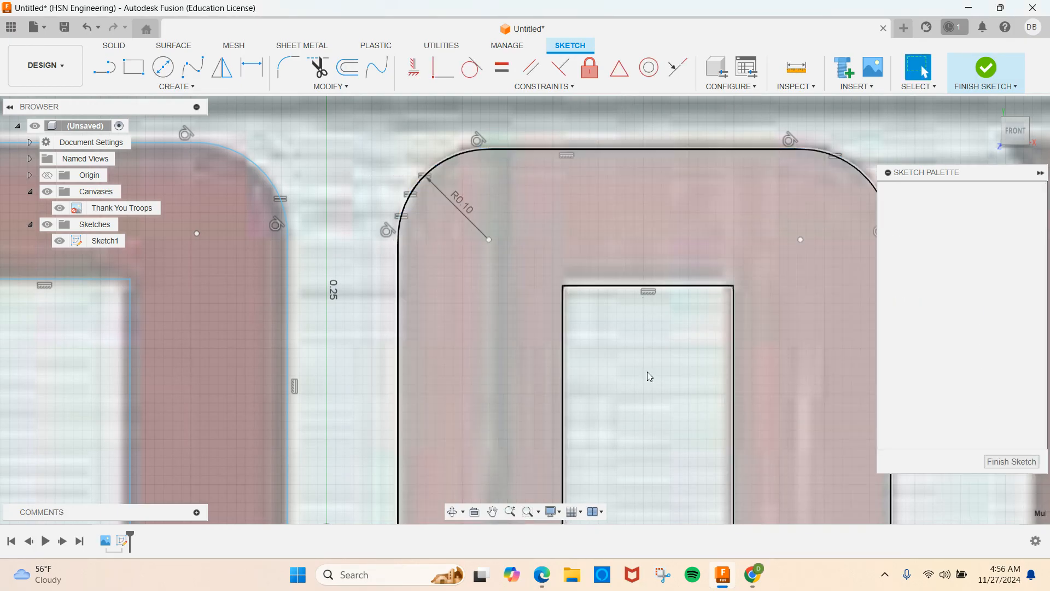
Step: Try to apply a Horizontal/Vertical constraint to the top edge of the first O in TROOPS
scroll(471, 281, "down", 3)
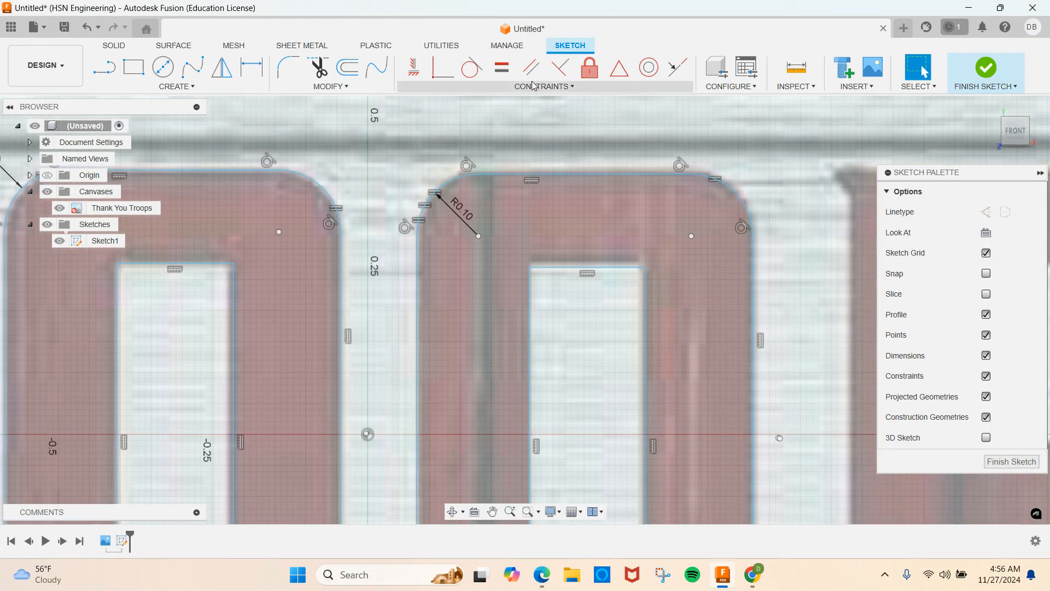
left_click(540, 87)
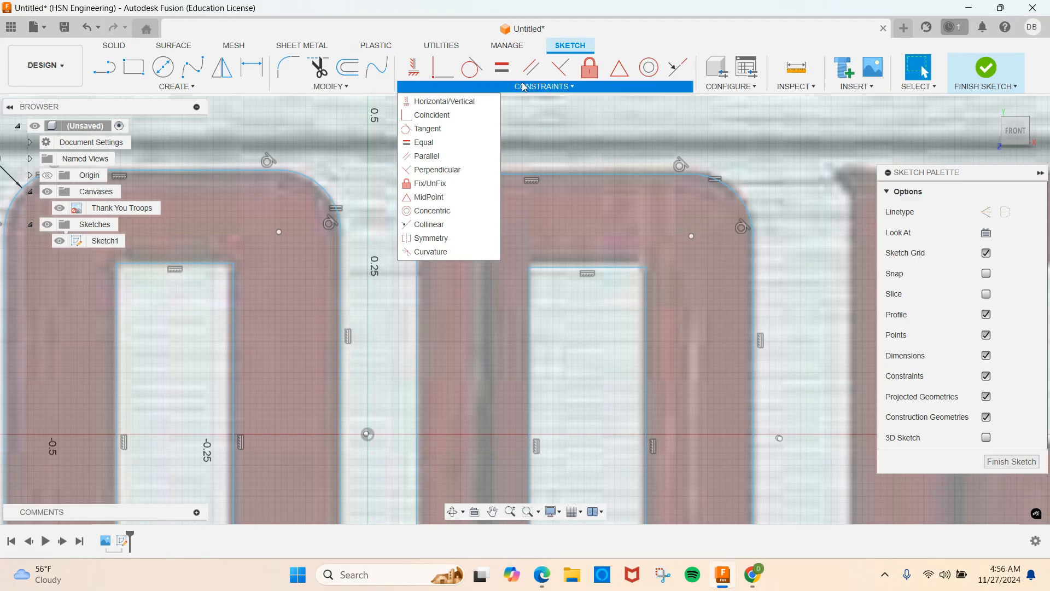
left_click(465, 100)
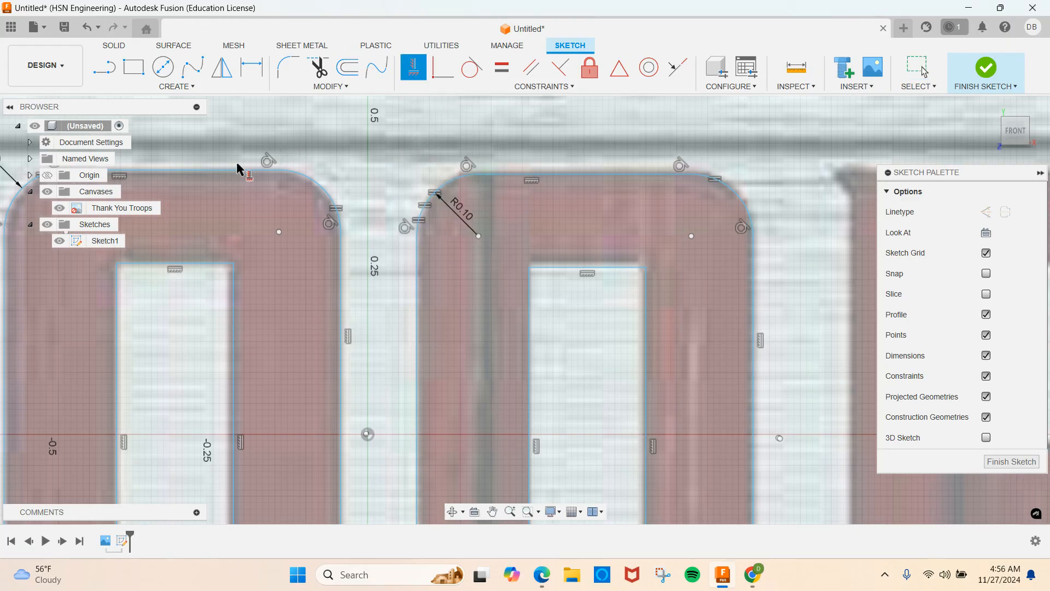
left_click(239, 175)
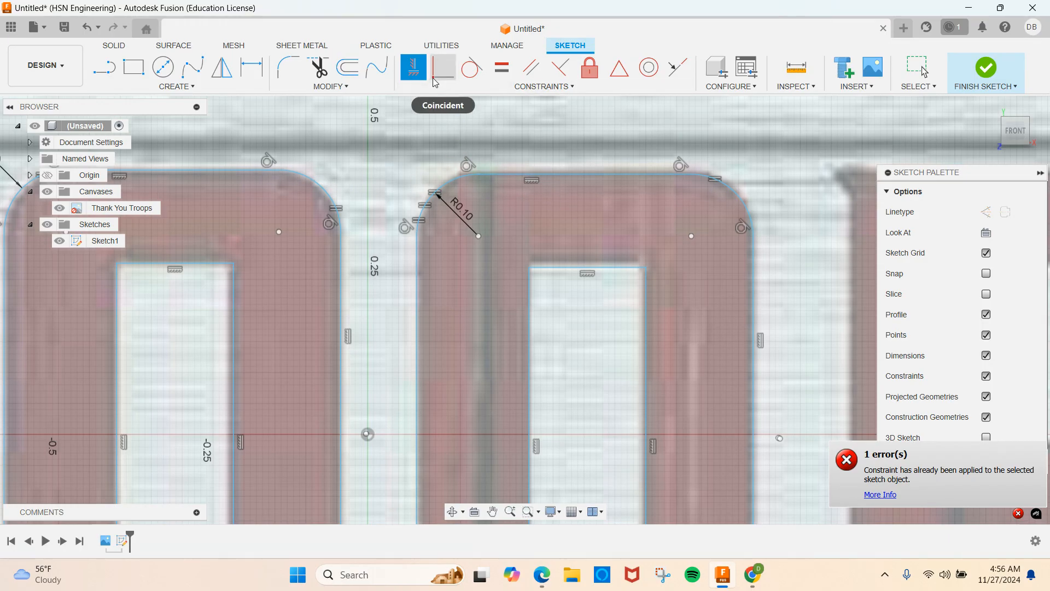
Step: Apply a Collinear constraint between the outer top edges of the two Os in TROOPS
left_click(508, 90)
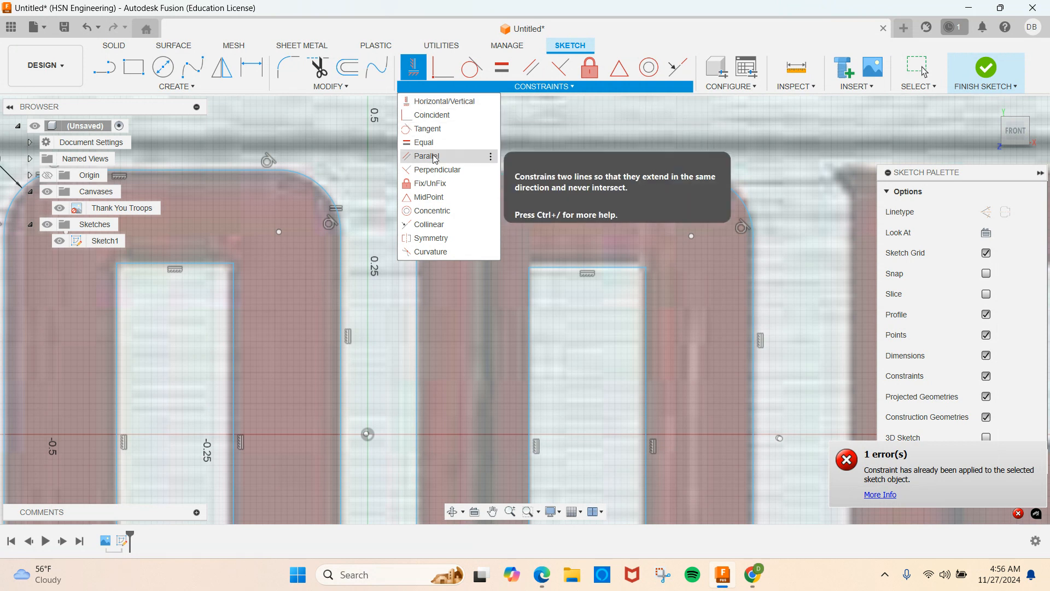
left_click(429, 224)
left_click(254, 176)
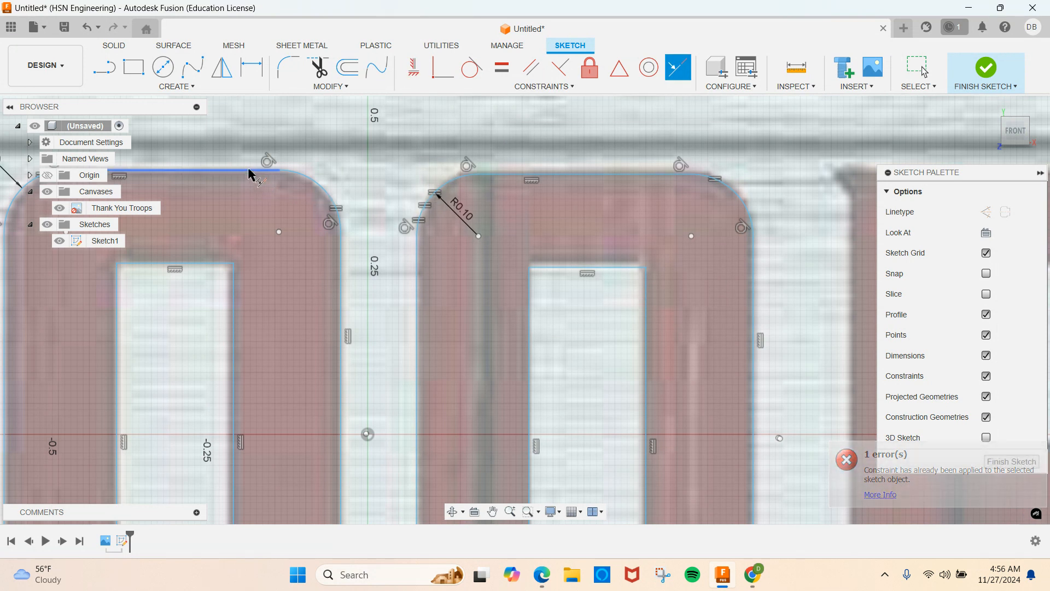
left_click(563, 178)
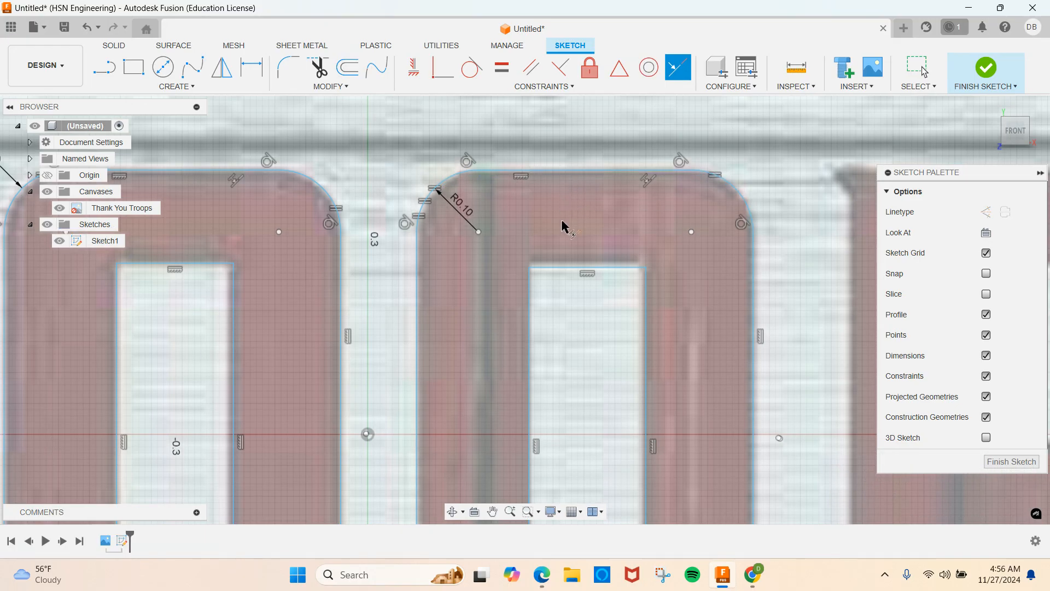
scroll(597, 212, "down", 5)
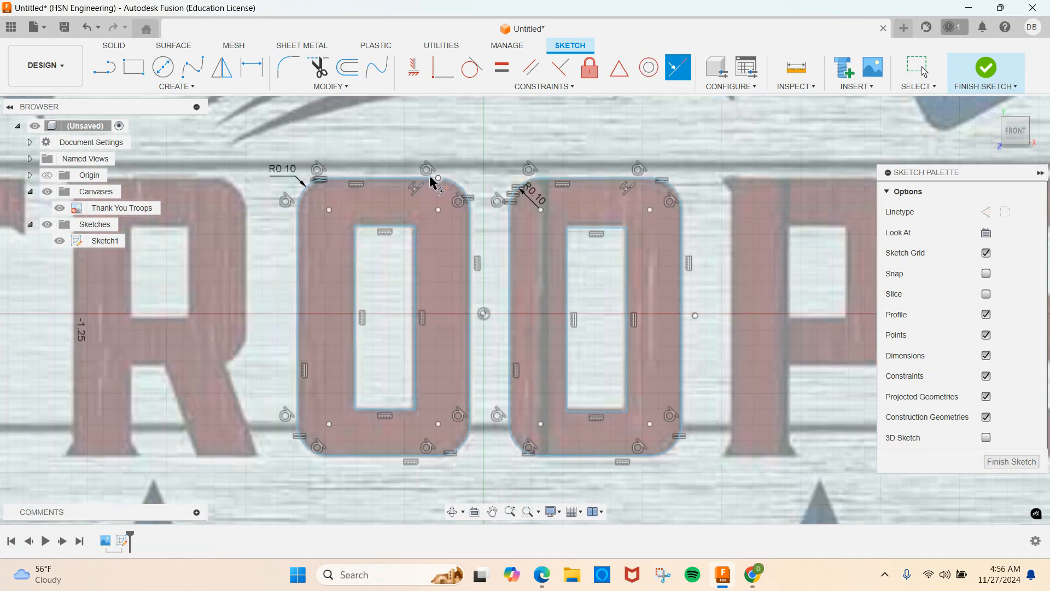
left_click(542, 88)
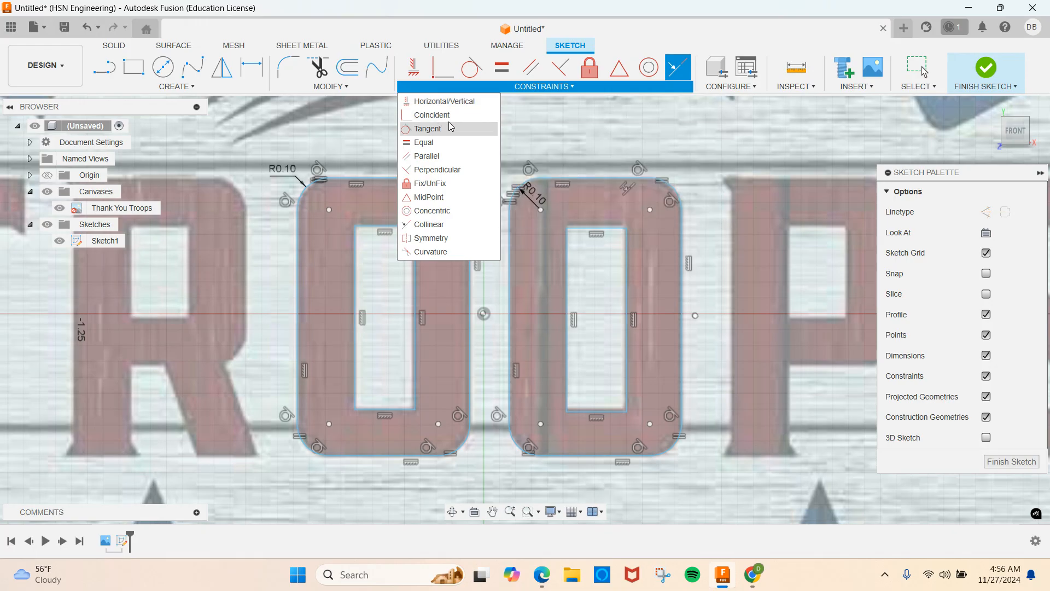
left_click(430, 225)
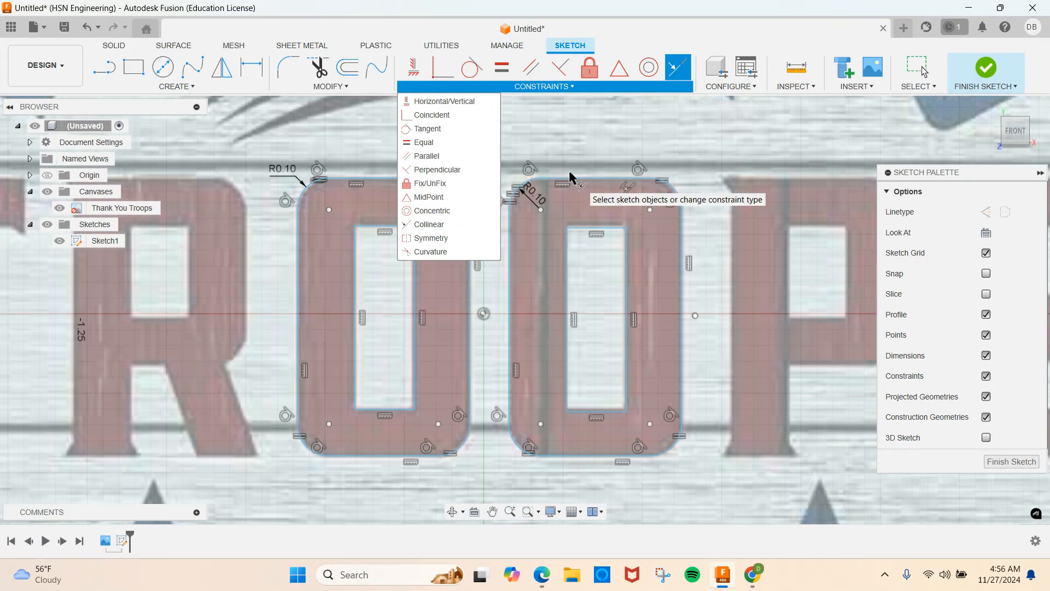
scroll(569, 174, "down", 1)
scroll(570, 174, "down", 1)
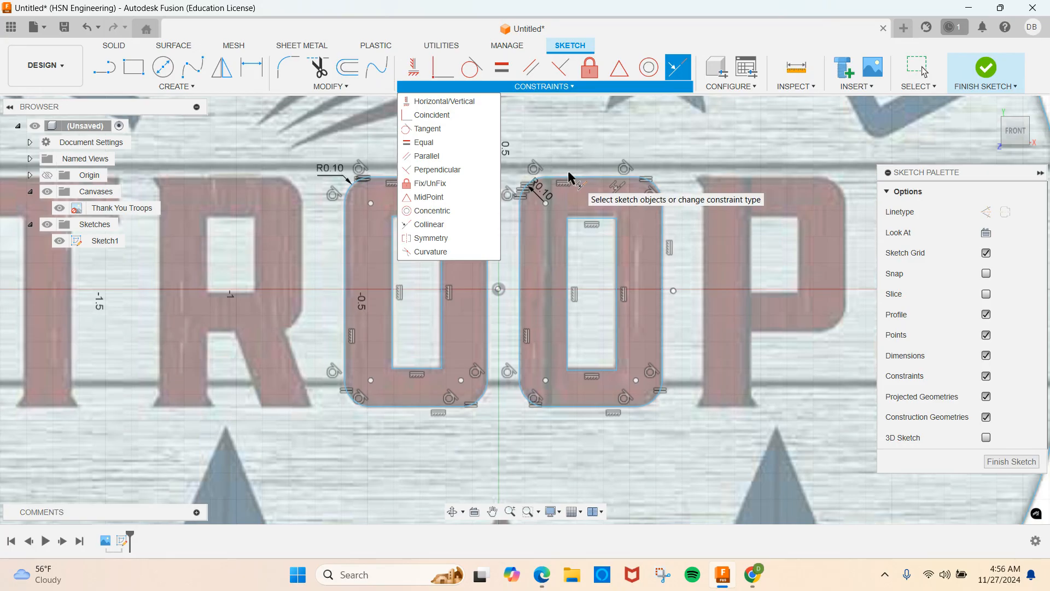
middle_click_drag(644, 142, 552, 166)
Step: Hide the canvases and turn off the display of constraints in the sketch
left_click(47, 192)
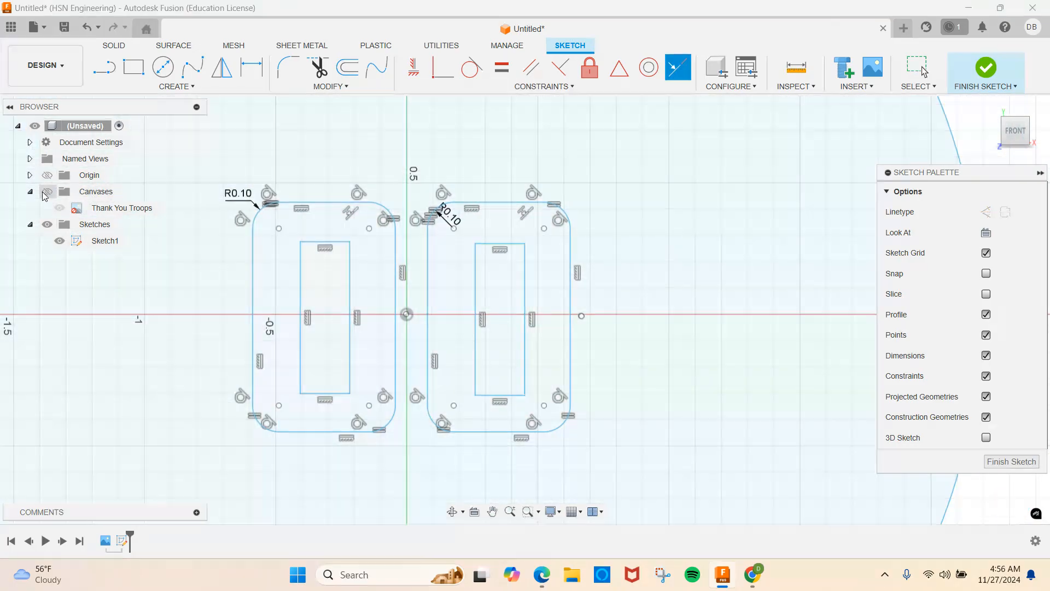
scroll(381, 297, "down", 8)
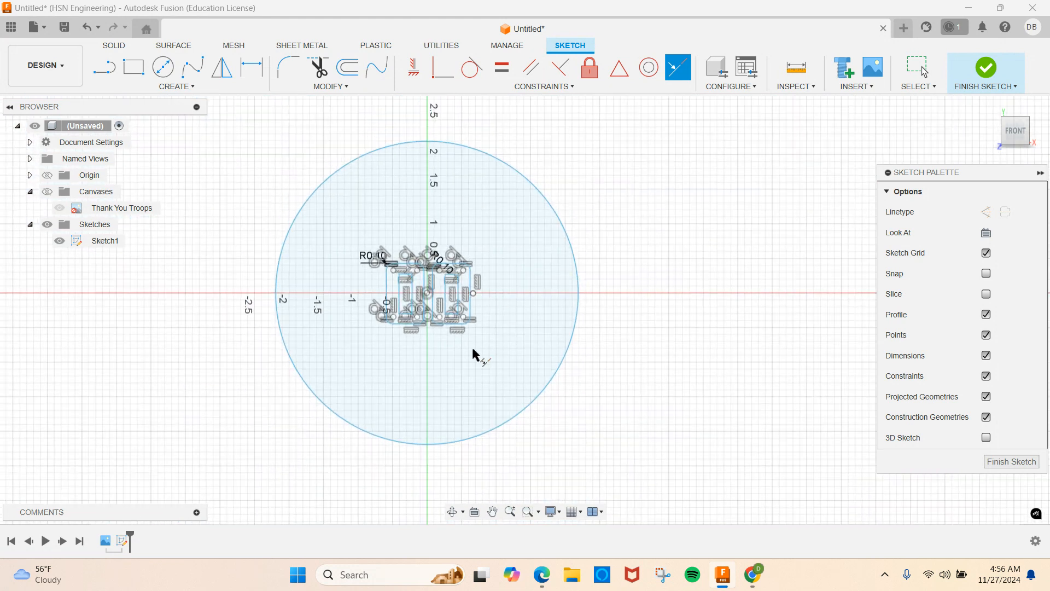
scroll(474, 355, "up", 2)
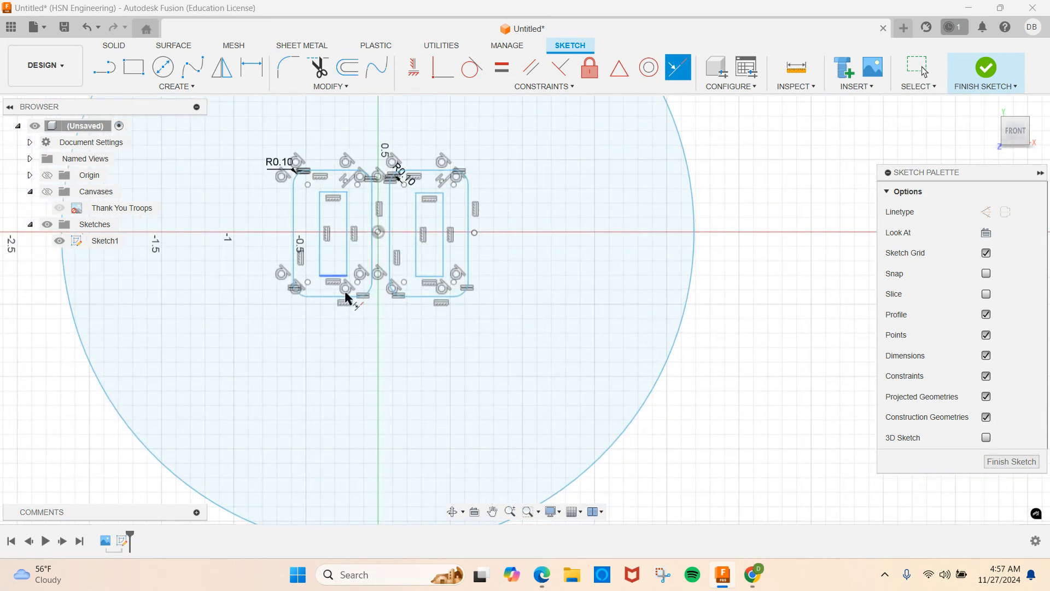
left_click(987, 377)
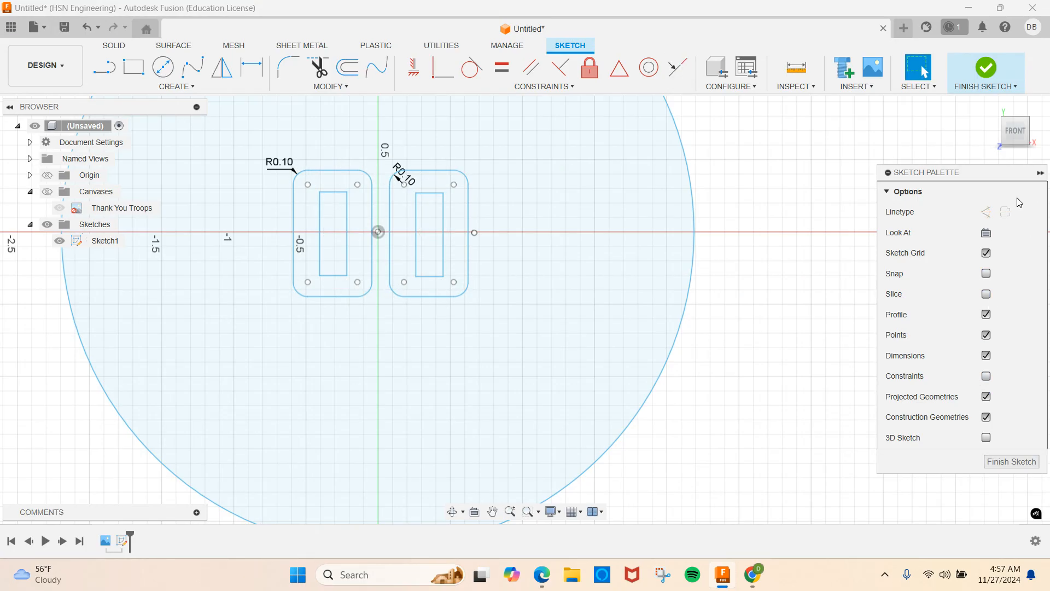
left_click(1039, 173)
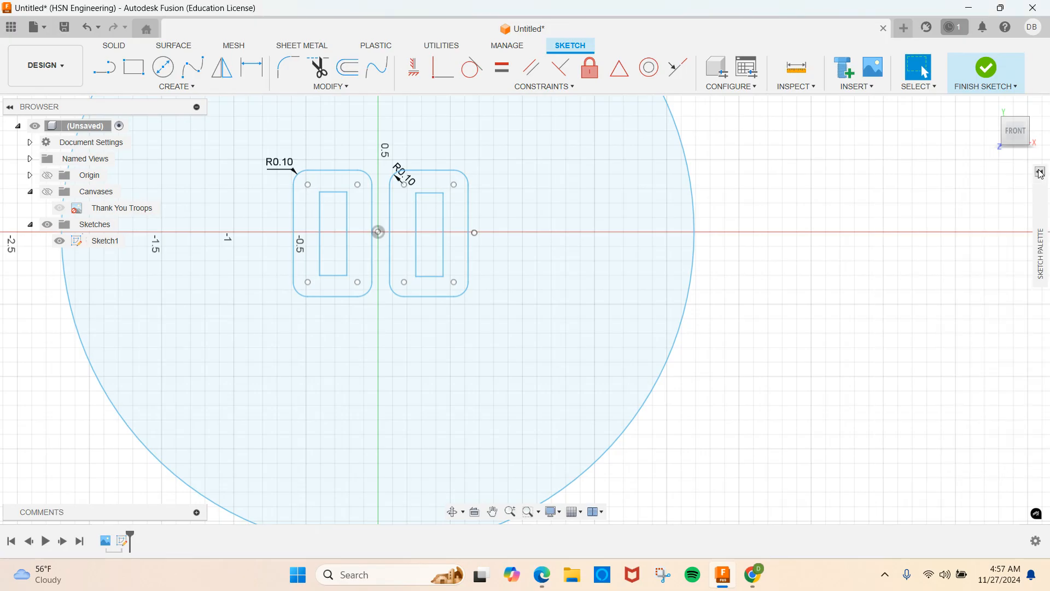
left_click(1040, 174)
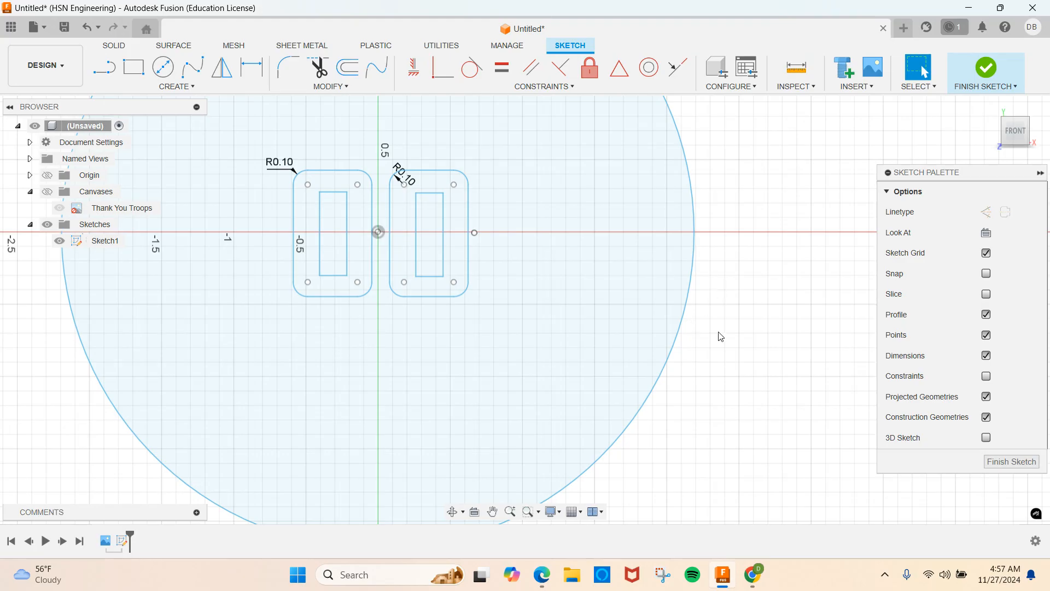
Step: Collapse the sketch palette and show the Thank You Troops canvas again
left_click(60, 209)
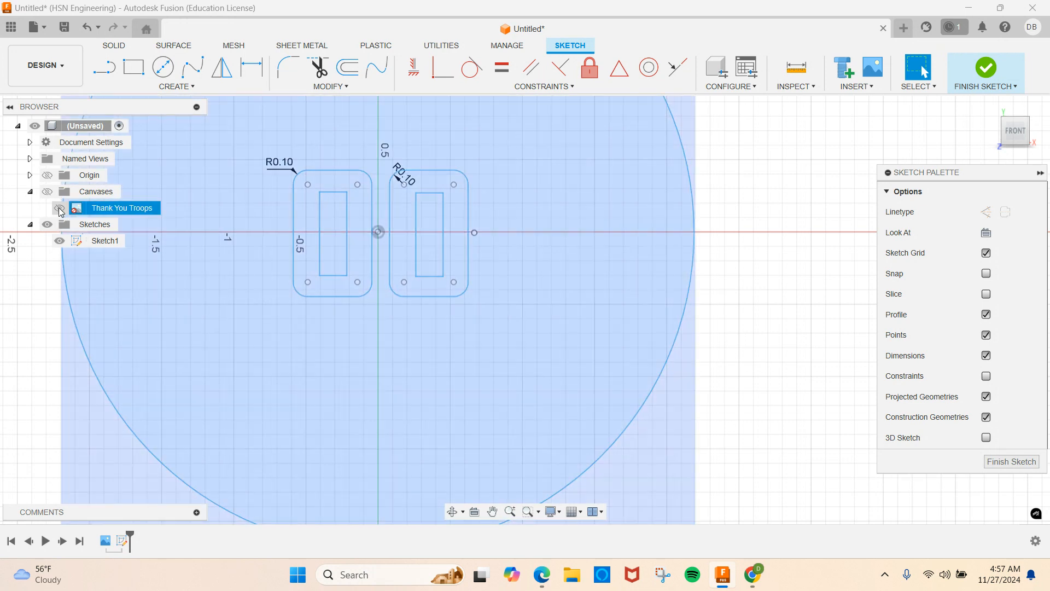
left_click(60, 208)
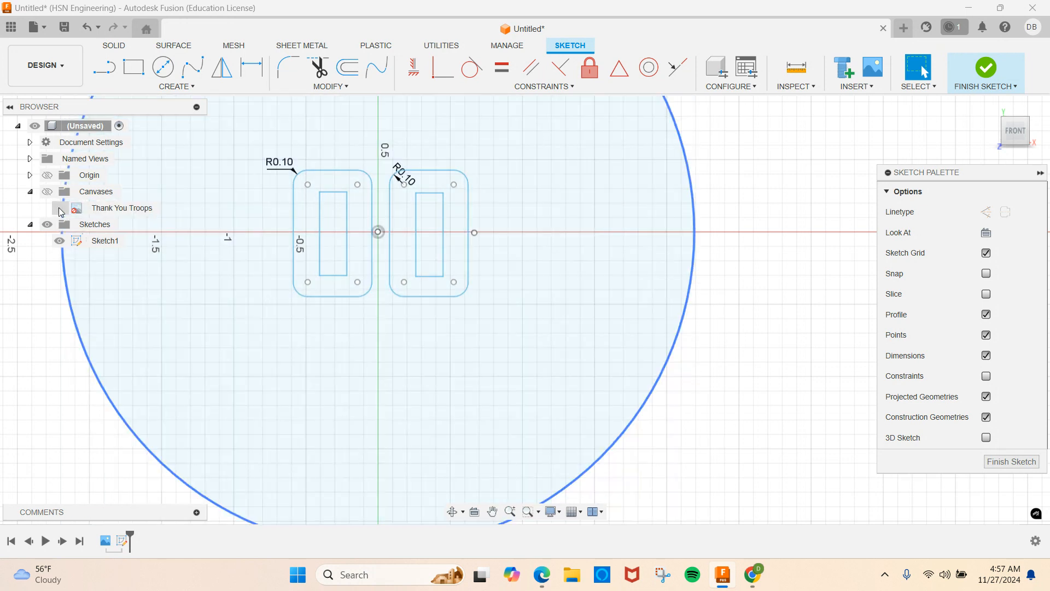
scroll(428, 334, "down", 4)
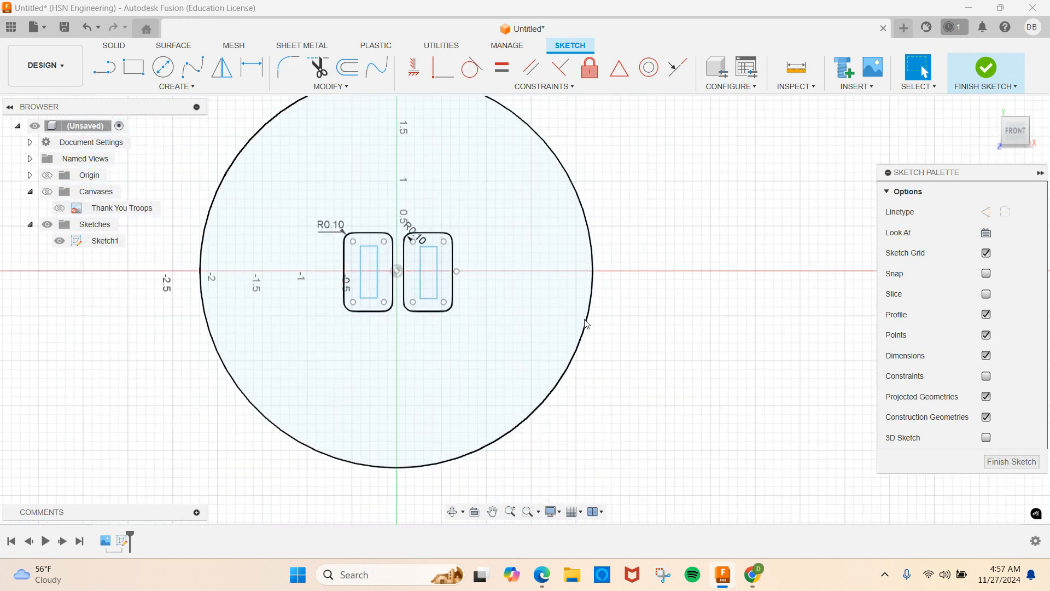
left_click(1040, 172)
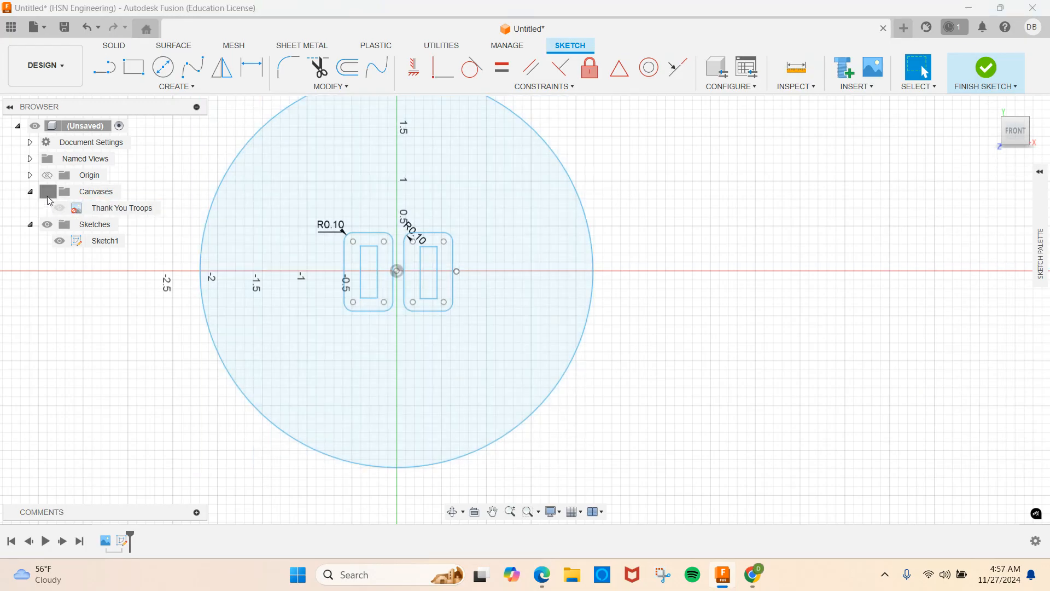
left_click(48, 194)
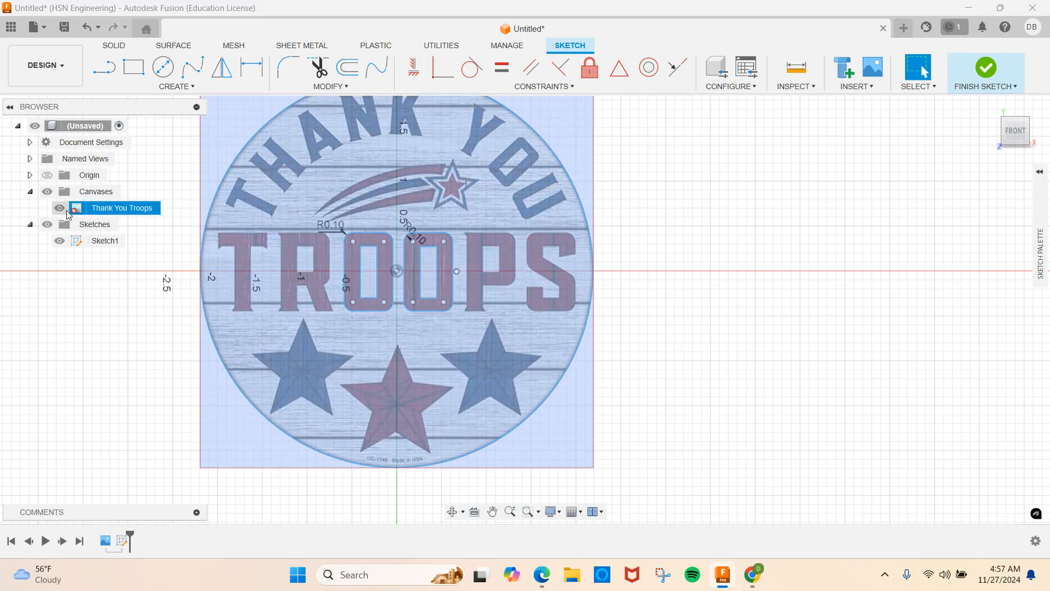
Step: Trace the top edge, right side and lower edge of the bowl of the P in TROOPS with connected lines
scroll(297, 215, "up", 2)
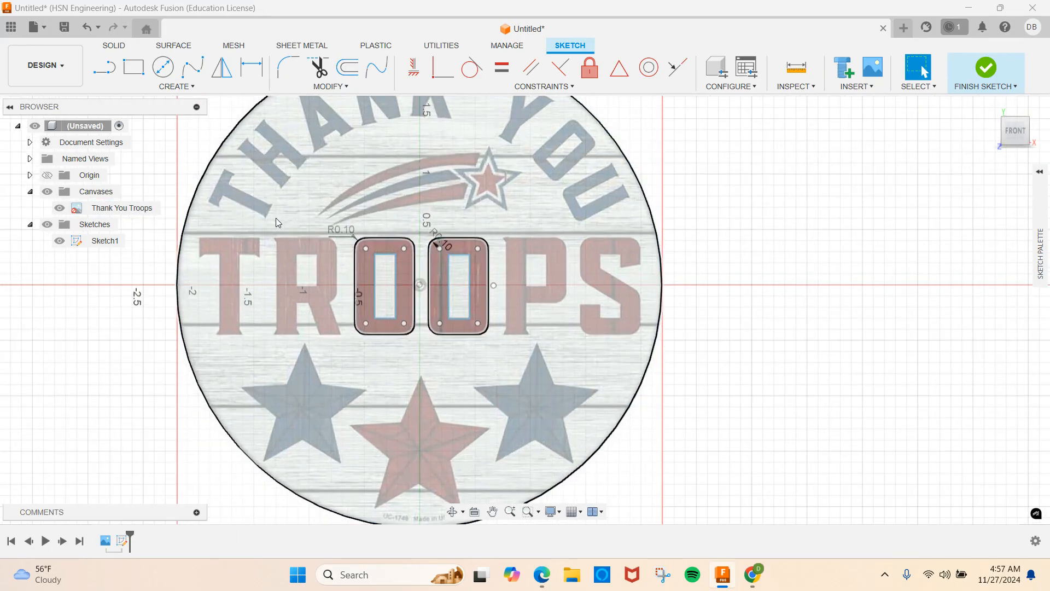
mouse_move(276, 217)
middle_mouse_down()
mouse_move(415, 217)
mouse_move(192, 182)
mouse_move(109, 182)
mouse_move(19, 205)
mouse_move(39, 249)
middle_mouse_up()
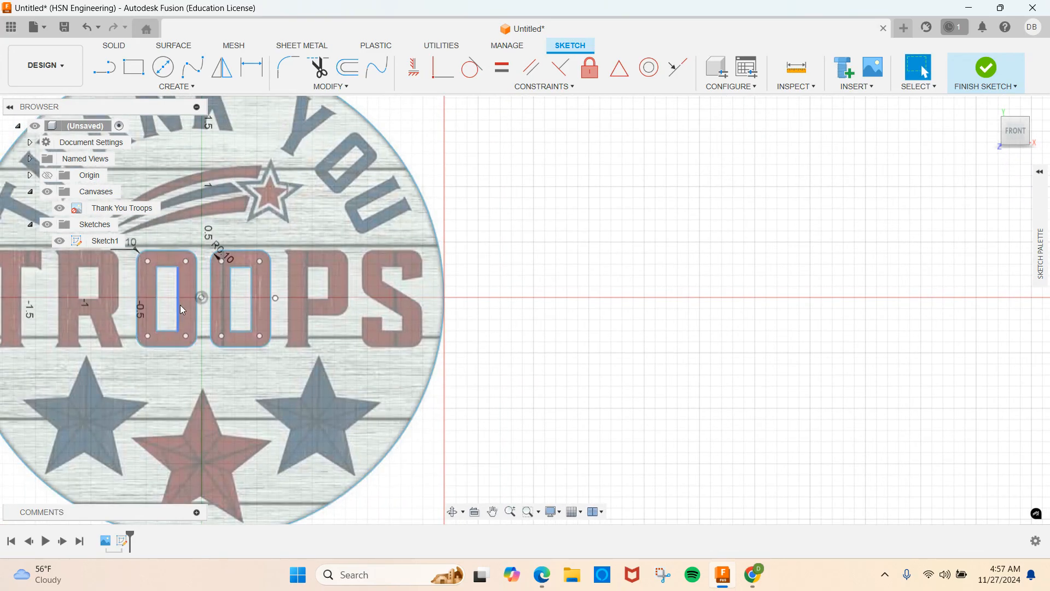
scroll(257, 281, "up", 5)
scroll(320, 241, "up", 1)
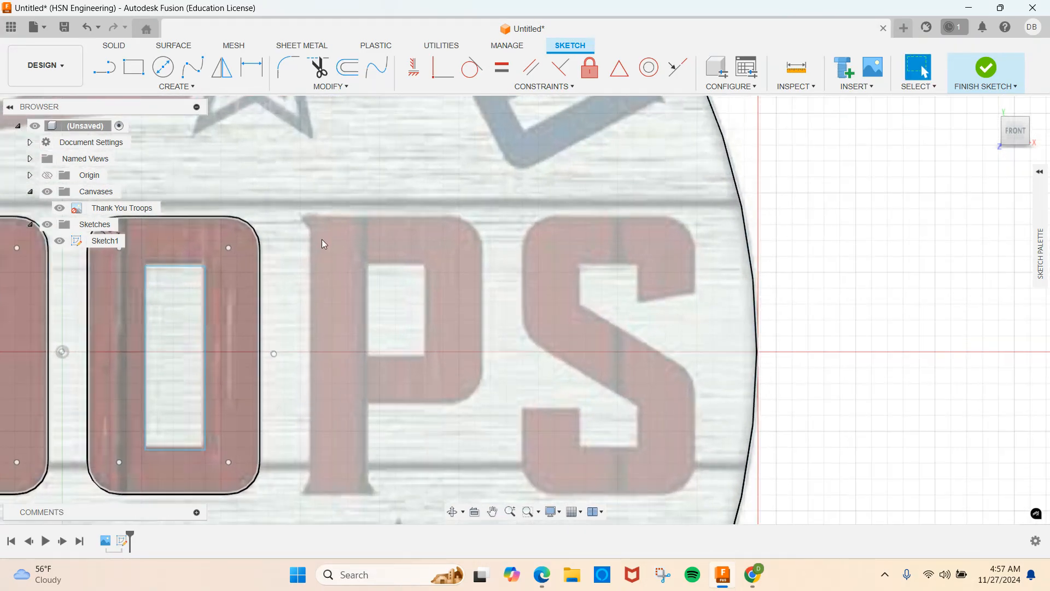
left_click(113, 66)
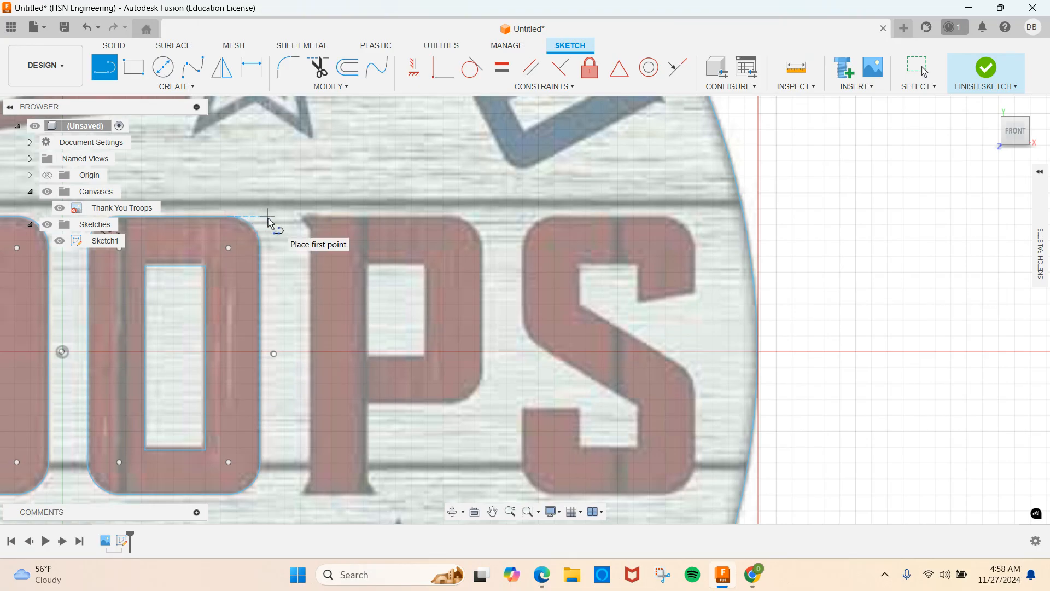
left_click(302, 217)
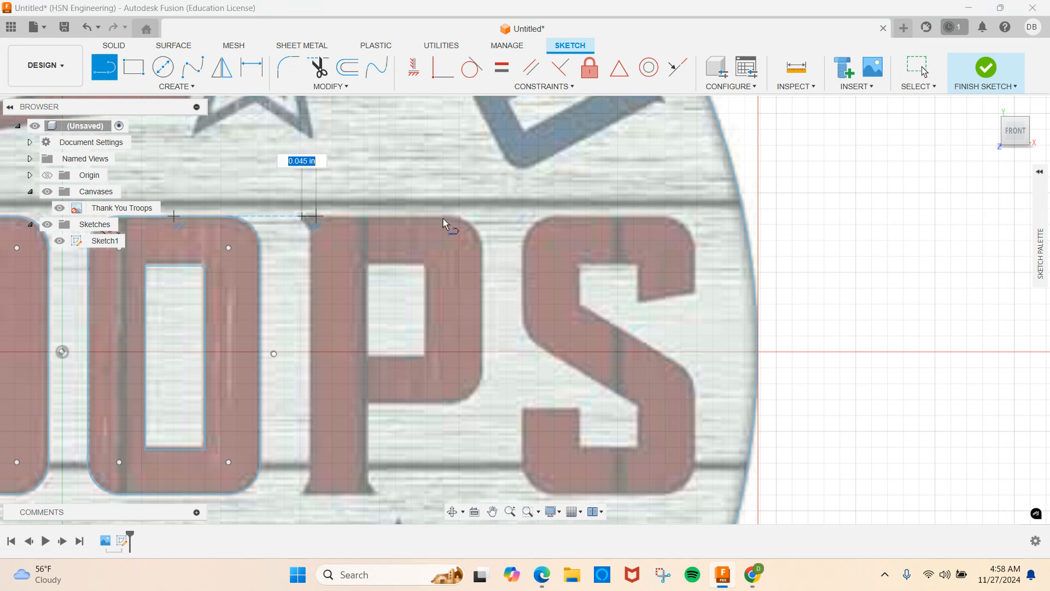
left_click(482, 218)
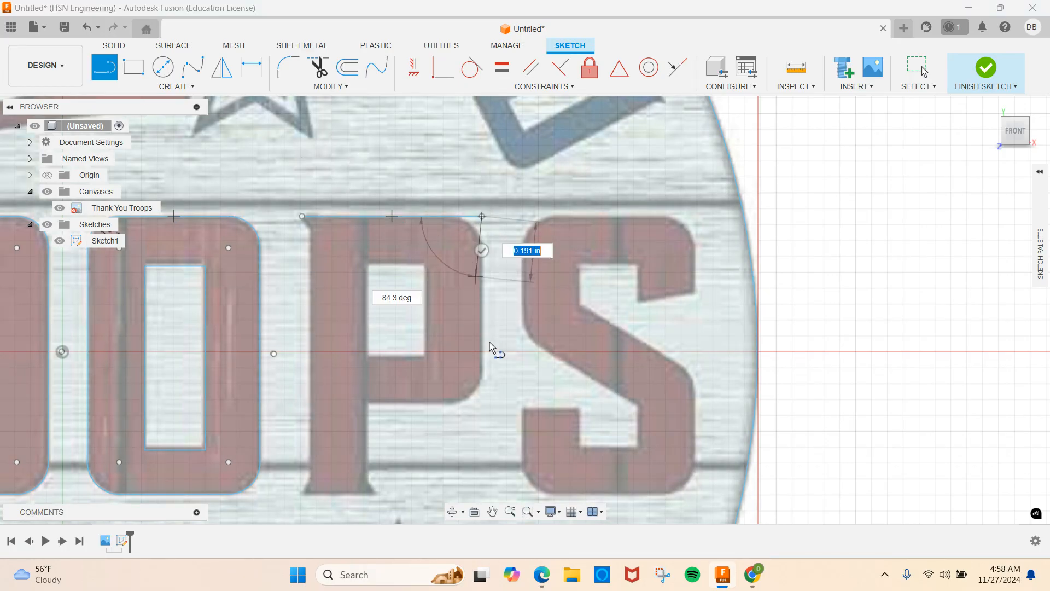
left_click(482, 403)
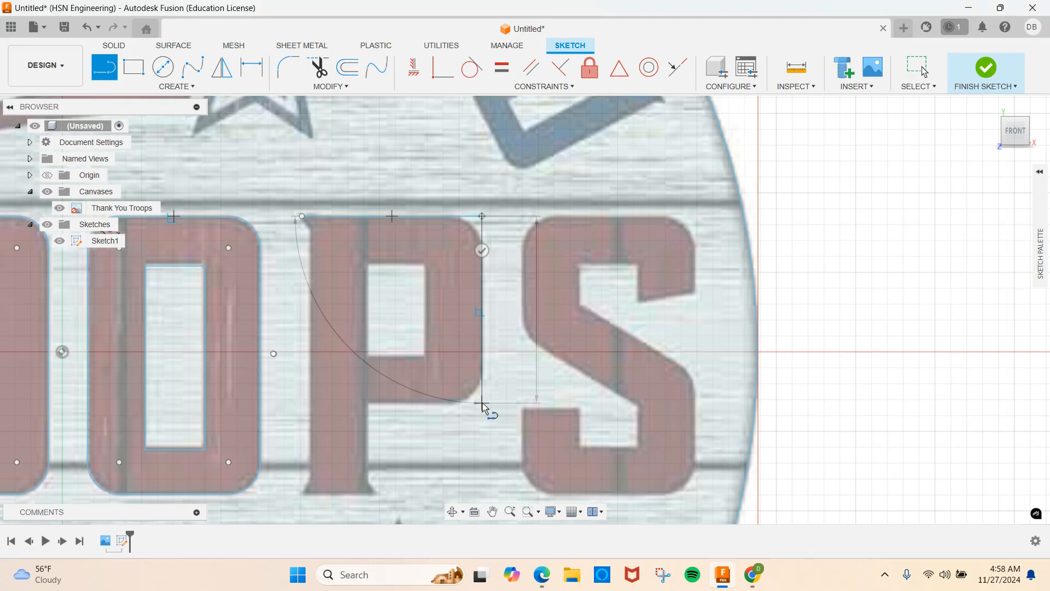
left_click(370, 408)
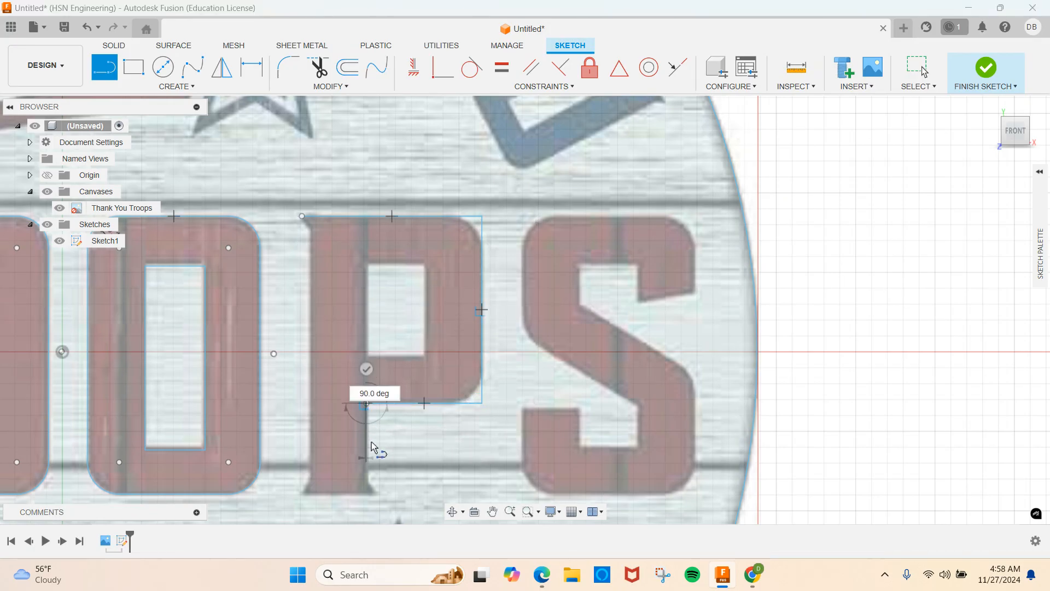
Step: Continue the P outline down the right side of the stem and around the flared foot, making its base about 0.228 in wide
middle_click_drag(369, 480, 354, 242)
scroll(355, 241, "up", 1)
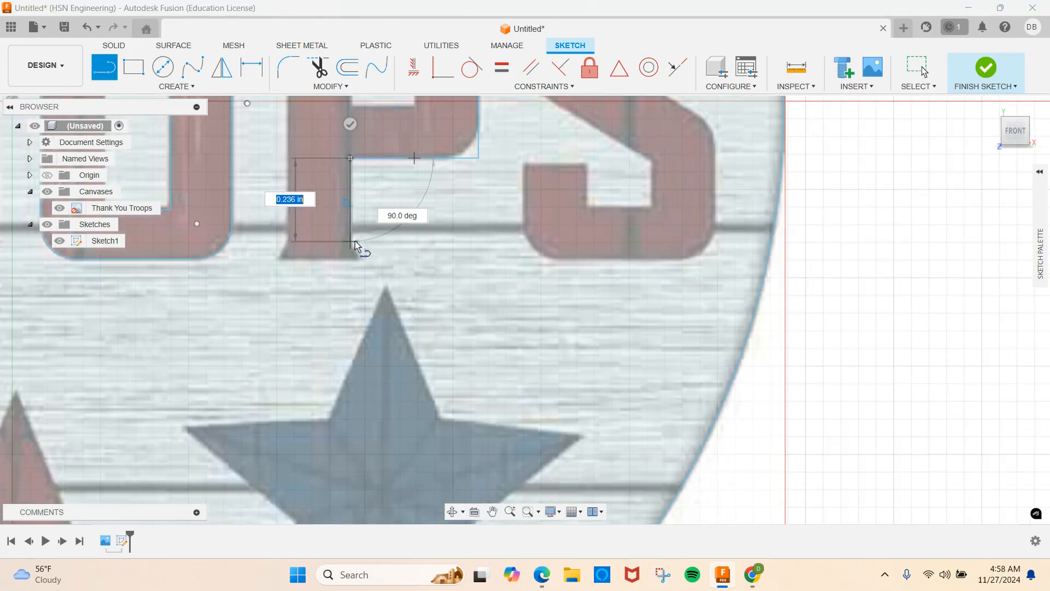
scroll(354, 246, "up", 3)
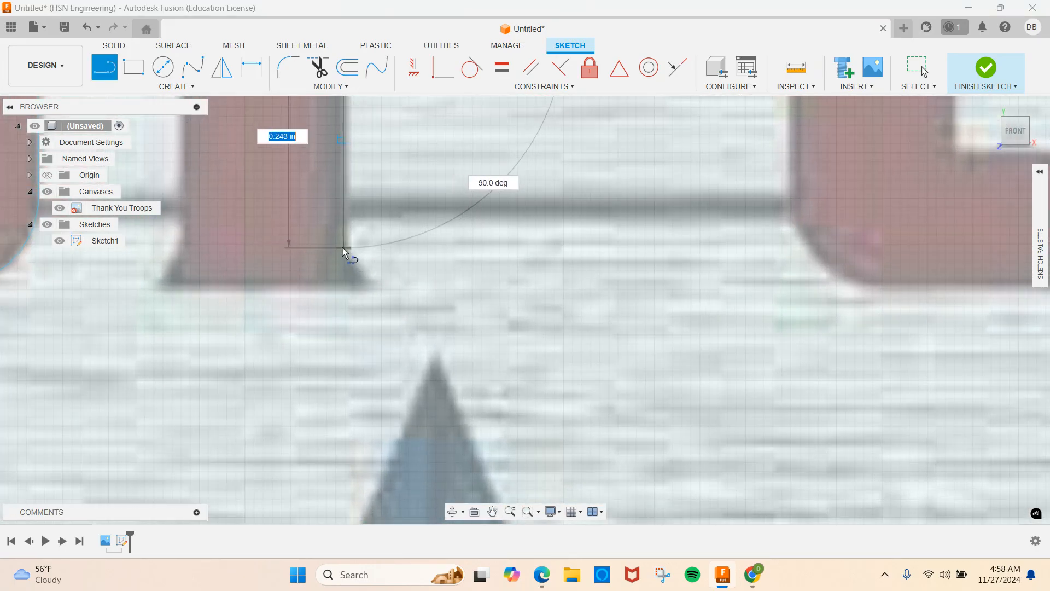
left_click(343, 242)
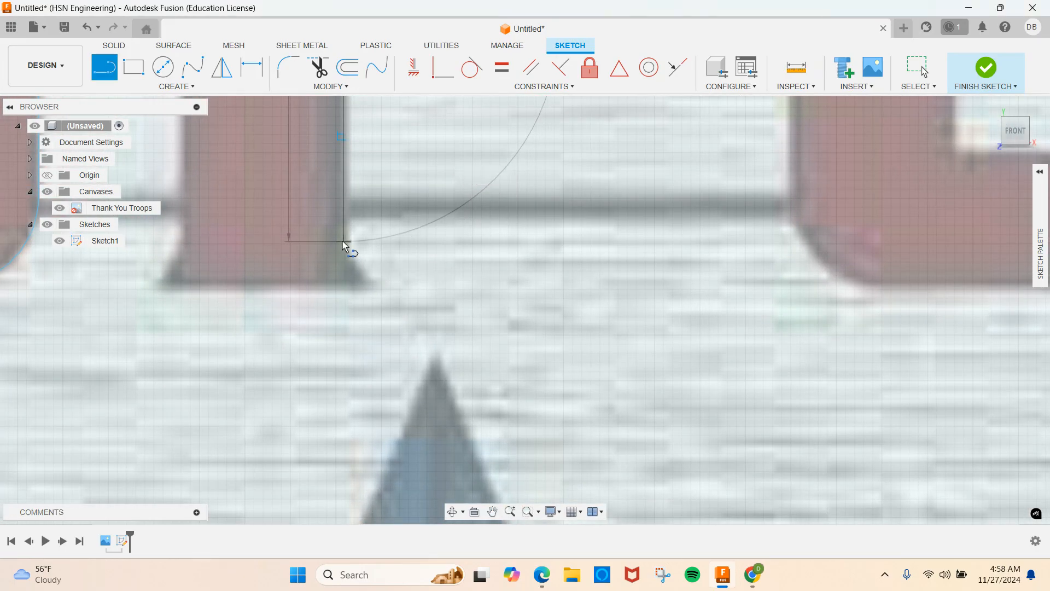
left_click(366, 288)
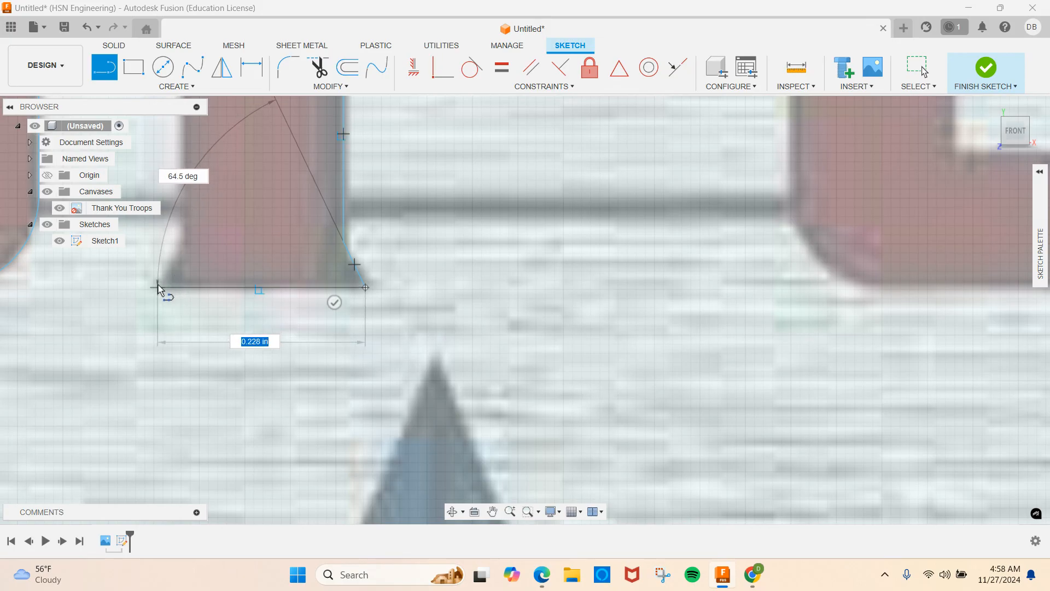
left_click(158, 287)
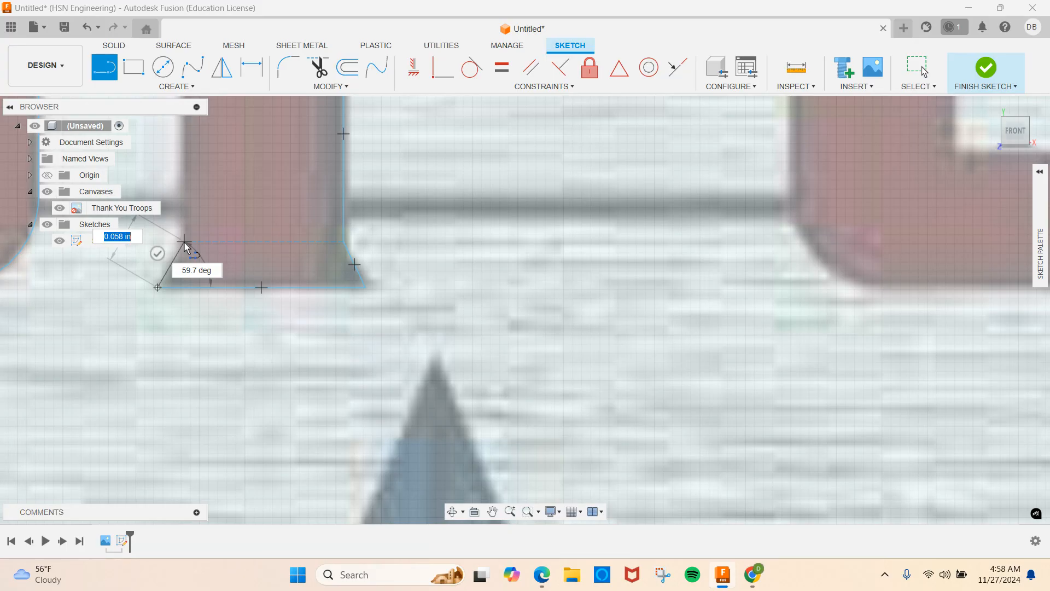
left_click(187, 242)
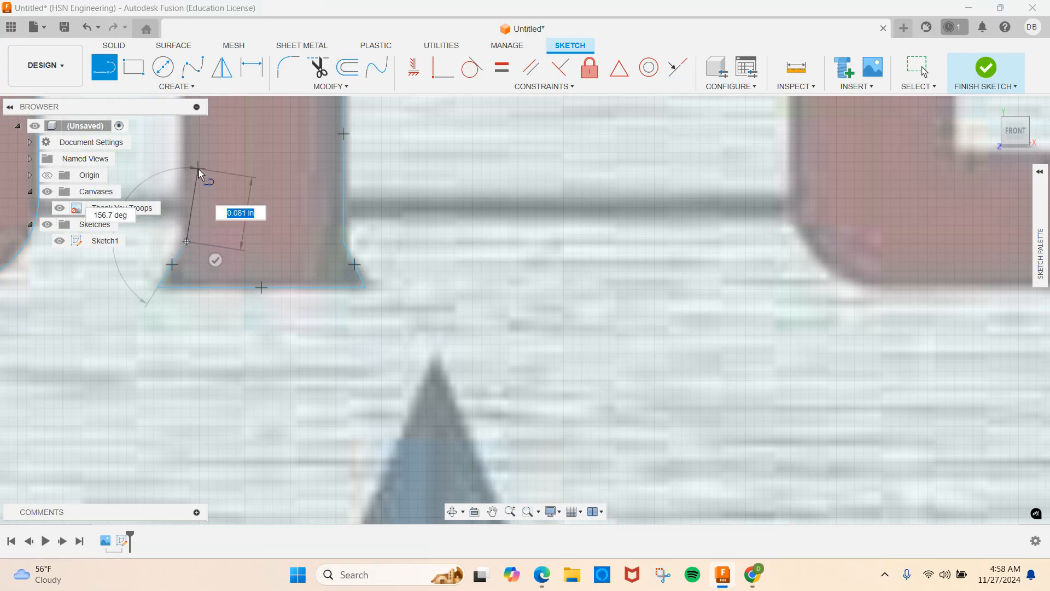
Step: Close the P outline up the left side of the stem and along the slanted upper serif to the starting point
mouse_move(192, 161)
middle_mouse_down()
mouse_move(210, 167)
mouse_move(233, 561)
middle_mouse_up()
mouse_move(227, 228)
middle_mouse_down()
mouse_move(233, 457)
mouse_move(218, 377)
middle_mouse_up()
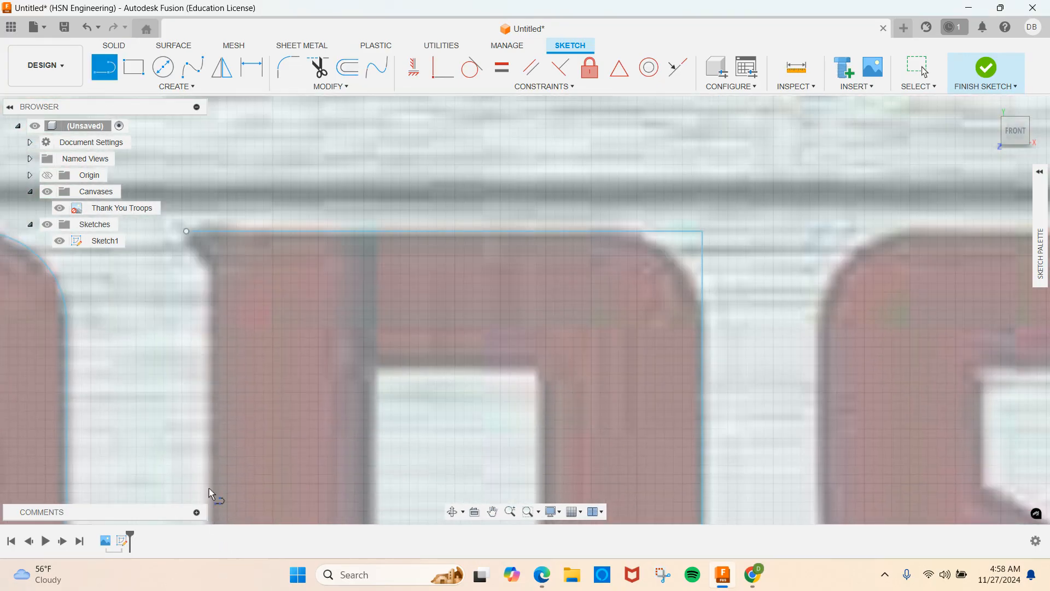
left_click(215, 269)
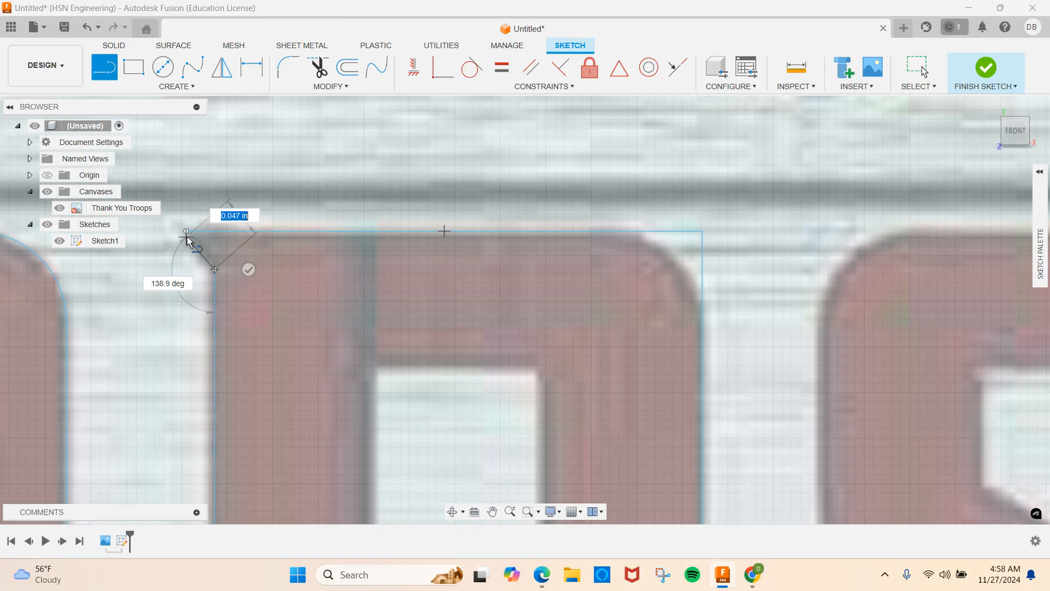
left_click(187, 232)
scroll(189, 243, "up", 4)
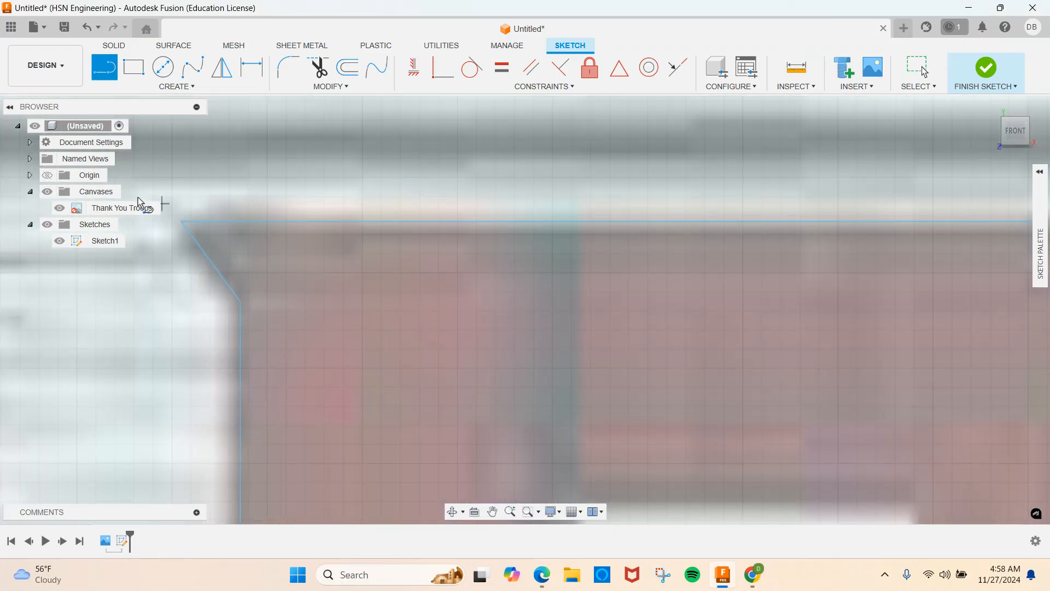
Step: Hide the canvases to check the P outline for closure, and show them again
left_click(48, 192)
scroll(276, 216, "down", 5)
scroll(309, 228, "down", 6)
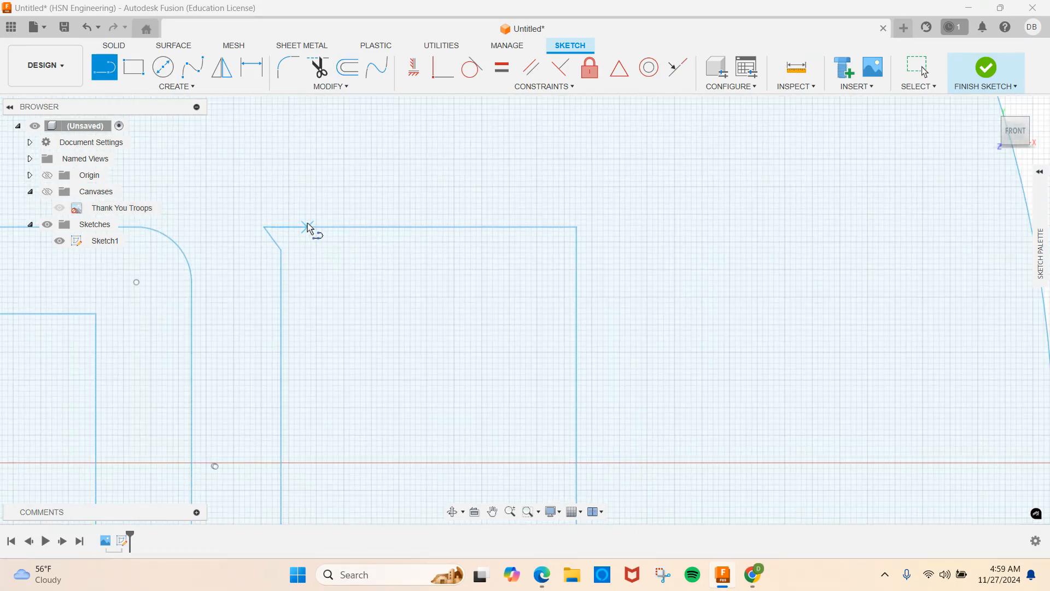
scroll(304, 217, "down", 1)
left_click(285, 220)
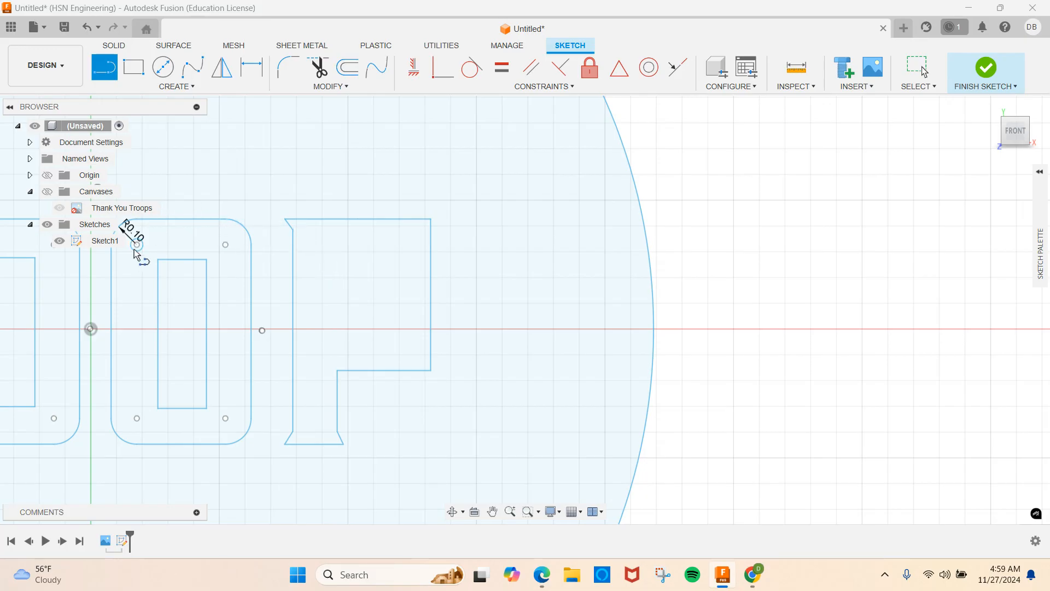
left_click(52, 193)
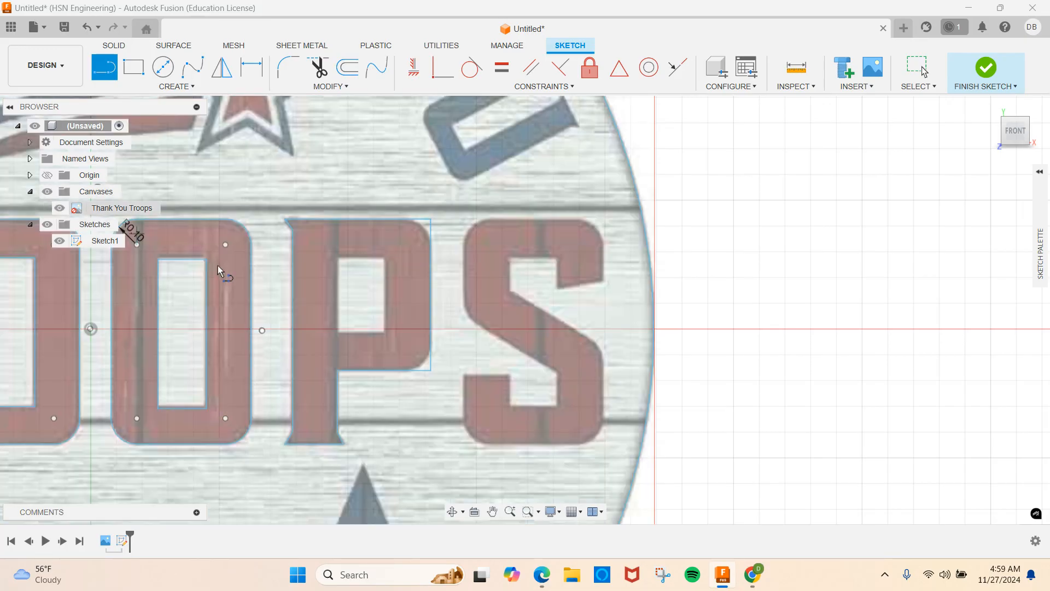
Step: Trace the inner opening of the P with a two-point rectangle
scroll(268, 268, "up", 2)
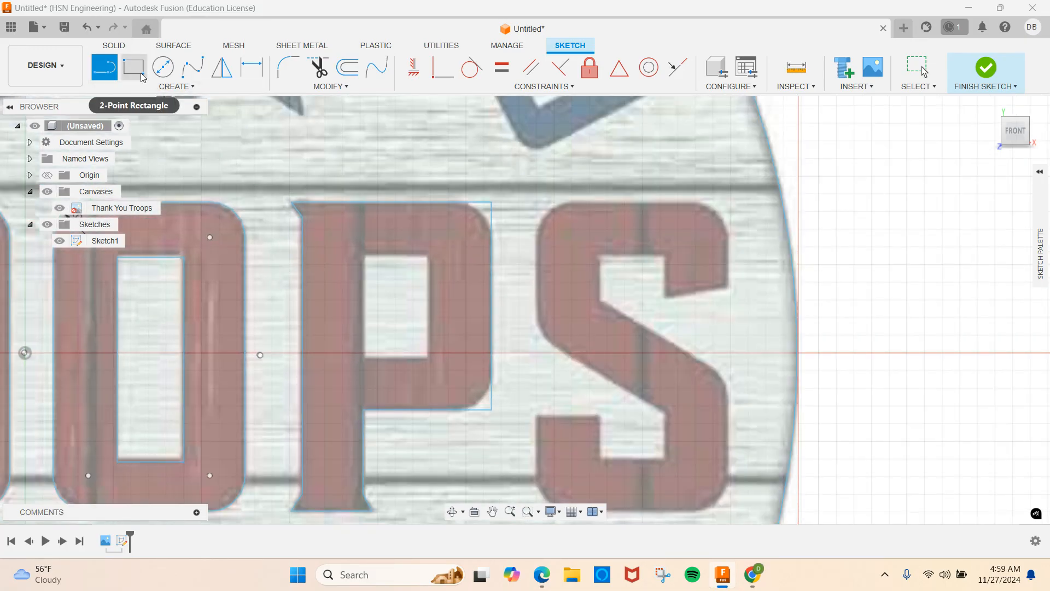
left_click(364, 254)
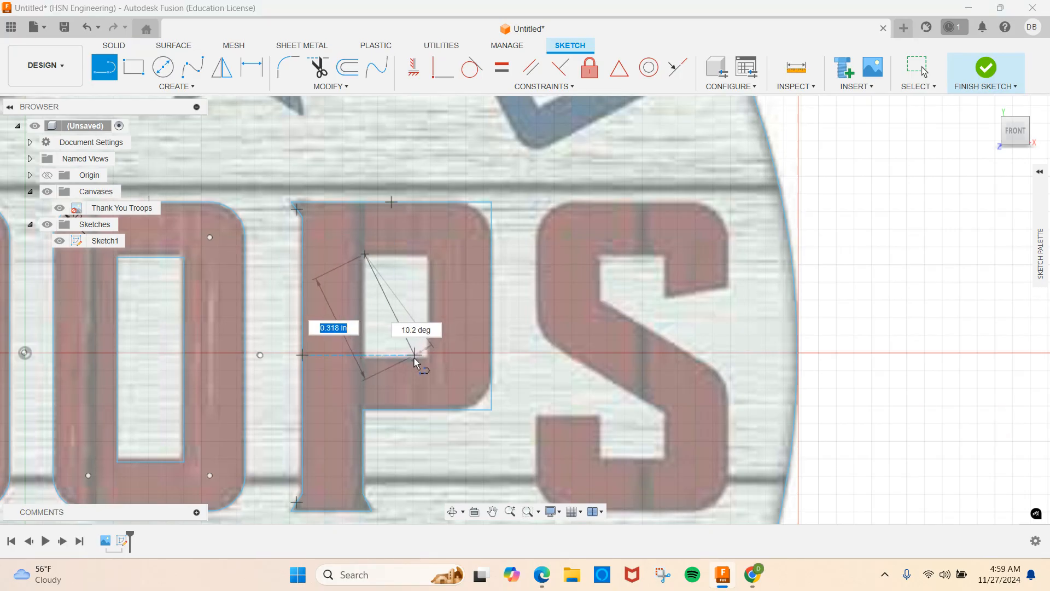
key("Escape")
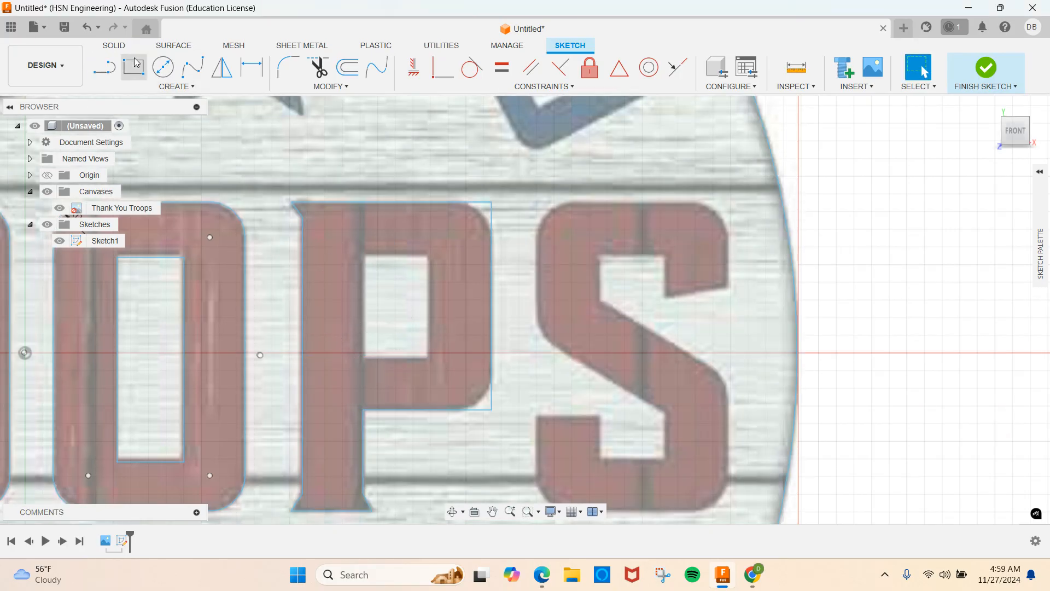
key("r")
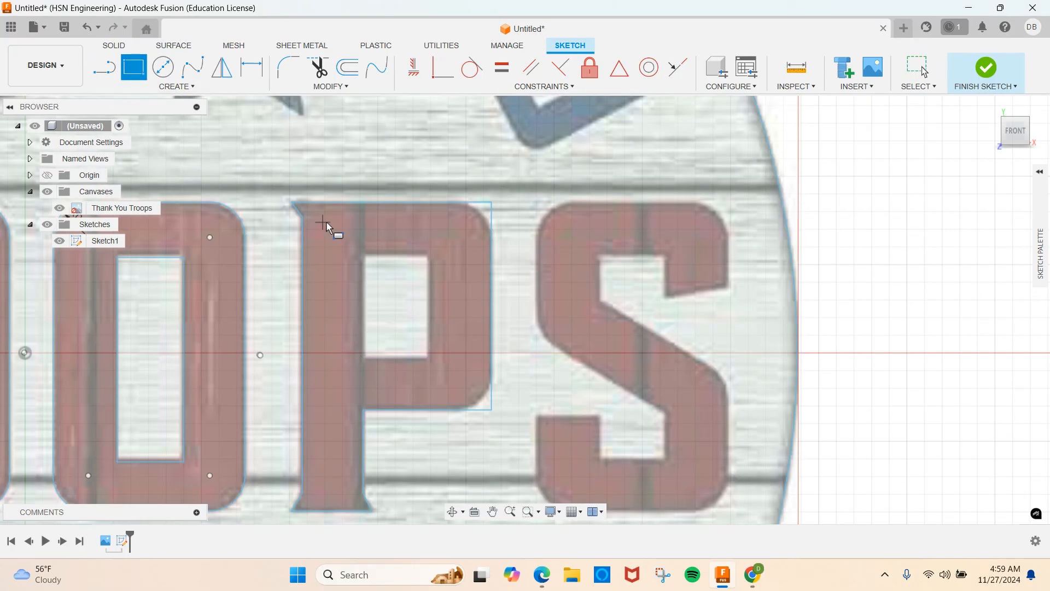
left_click(363, 254)
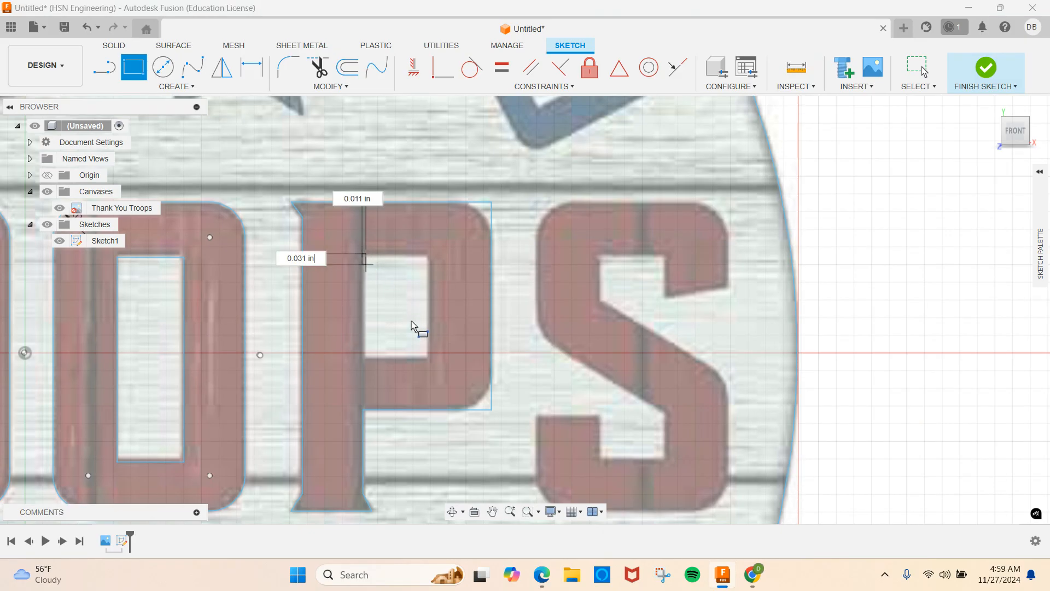
left_click(430, 358)
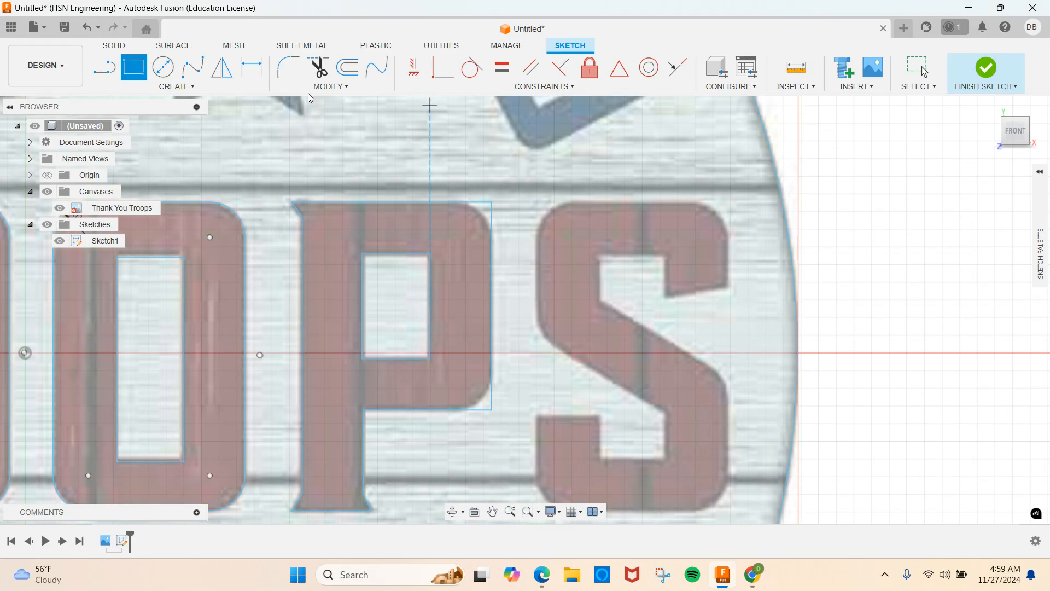
Step: Fillet the upper and lower right corners of the P's bowl with a 0.10 in radius
left_click(288, 68)
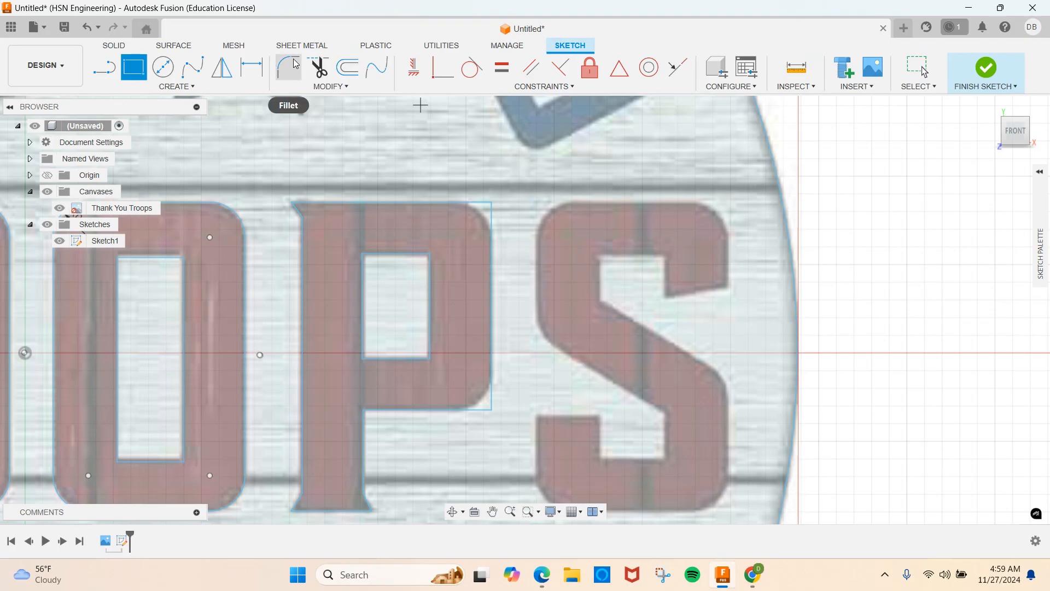
left_click(490, 205)
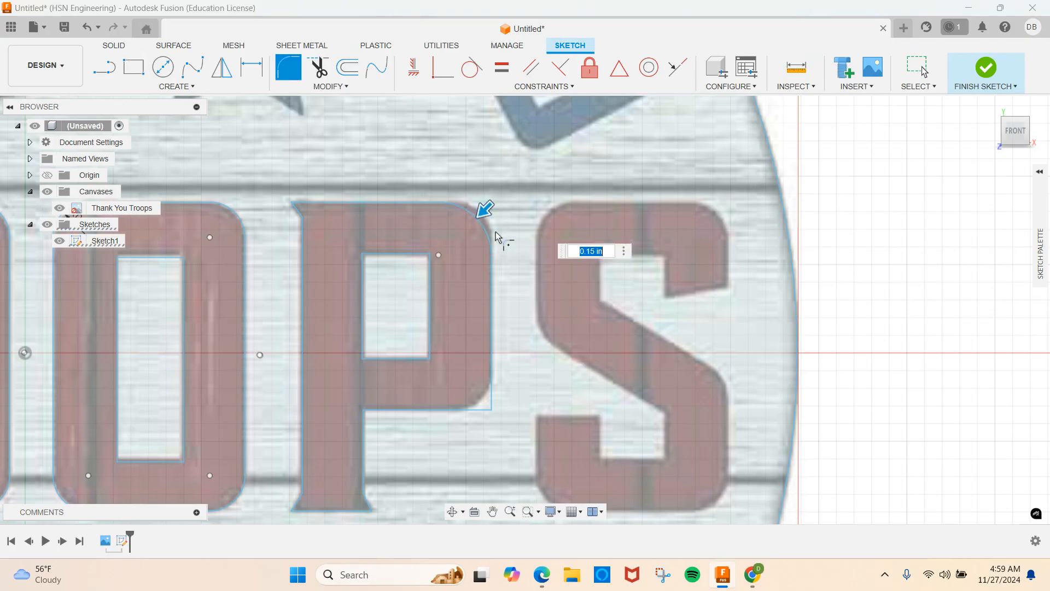
left_click(494, 409)
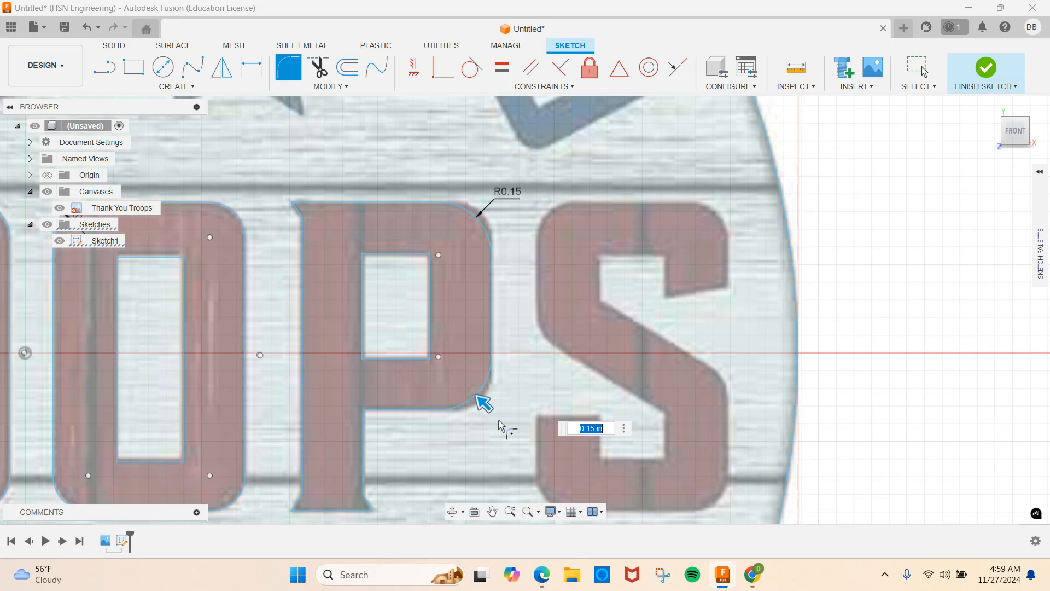
type("0.125")
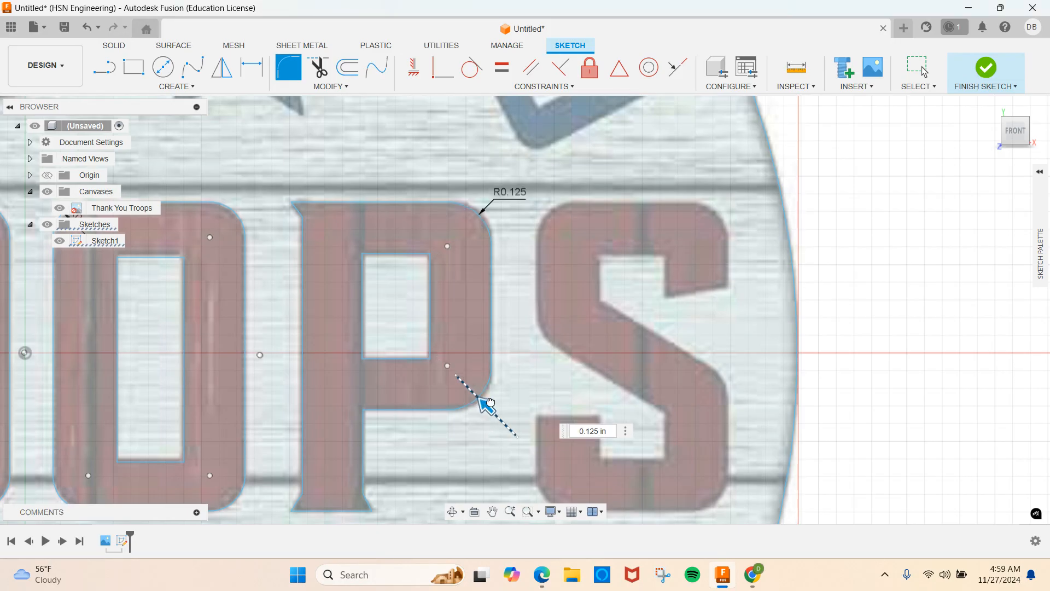
left_click_drag(490, 403, 494, 404)
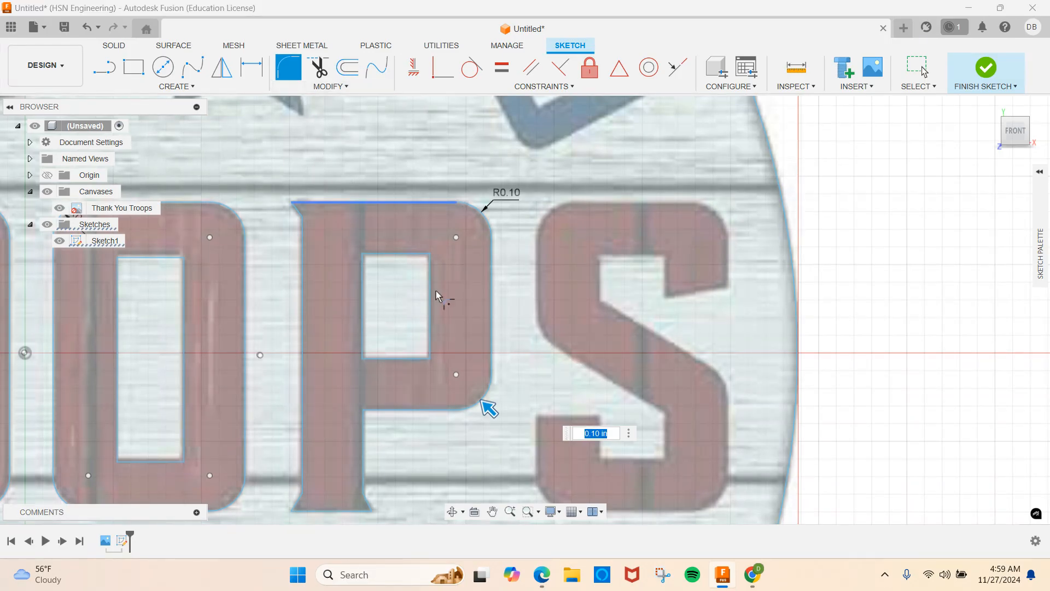
key("Escape")
Step: Trace the left blue star with lines from its upper point down the left side to the lower left point
scroll(563, 376, "down", 10)
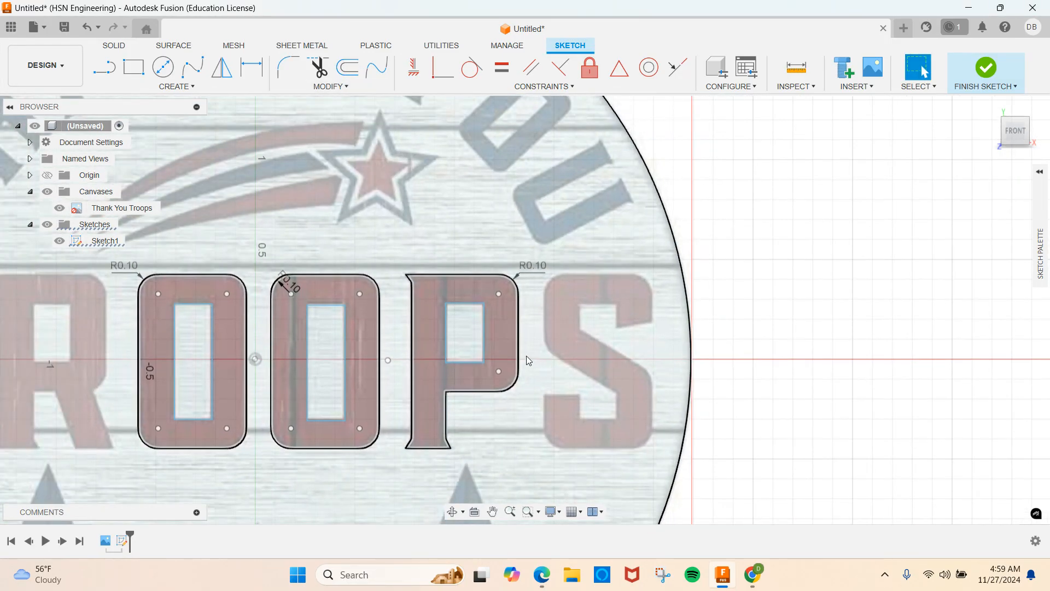
middle_click_drag(339, 464, 503, 289)
scroll(482, 277, "up", 10)
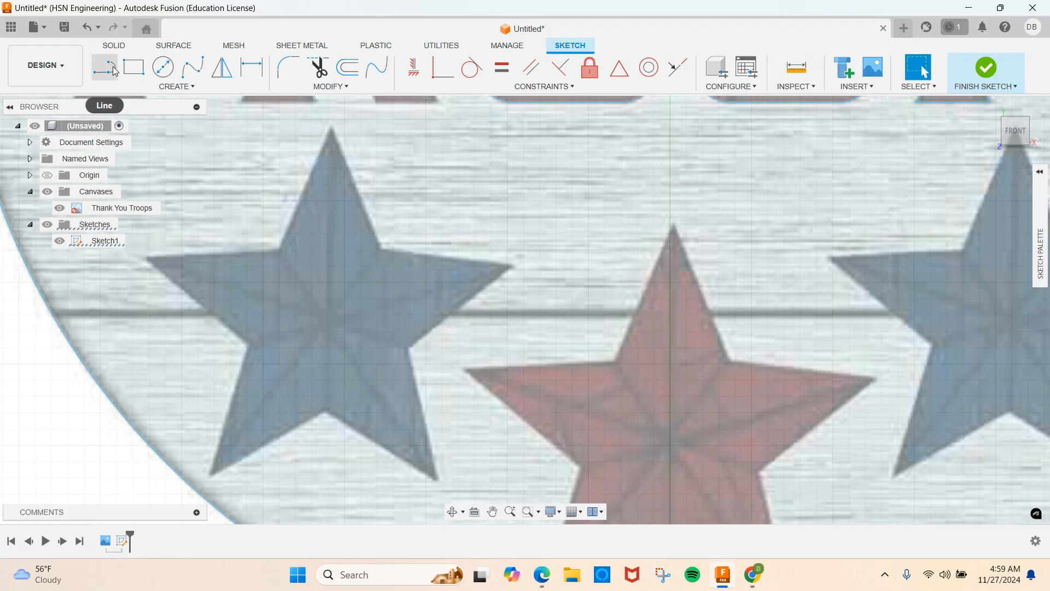
left_click(104, 67)
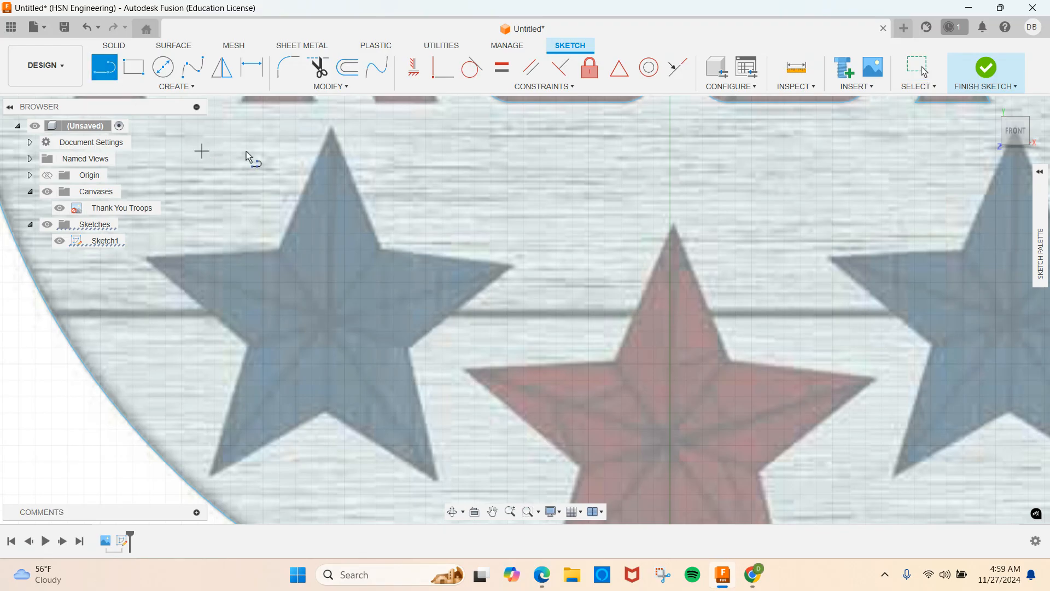
left_click(330, 128)
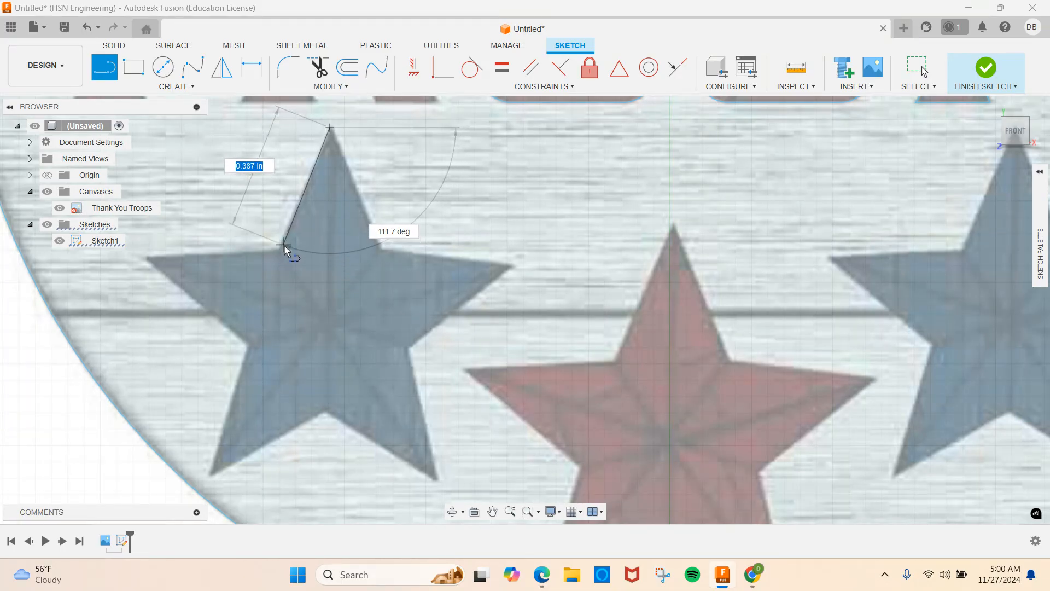
left_click(281, 249)
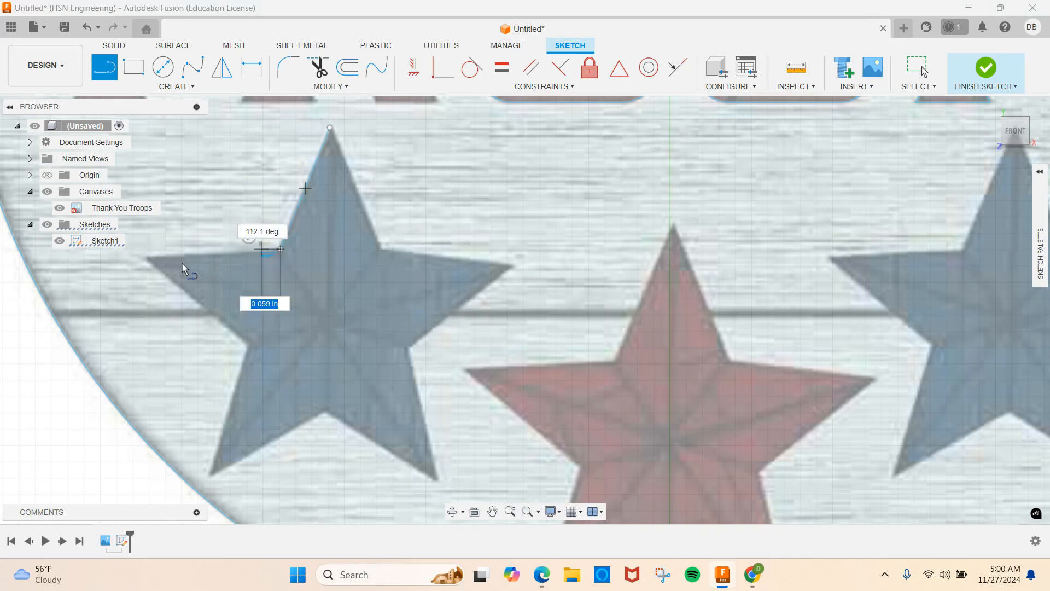
left_click(146, 258)
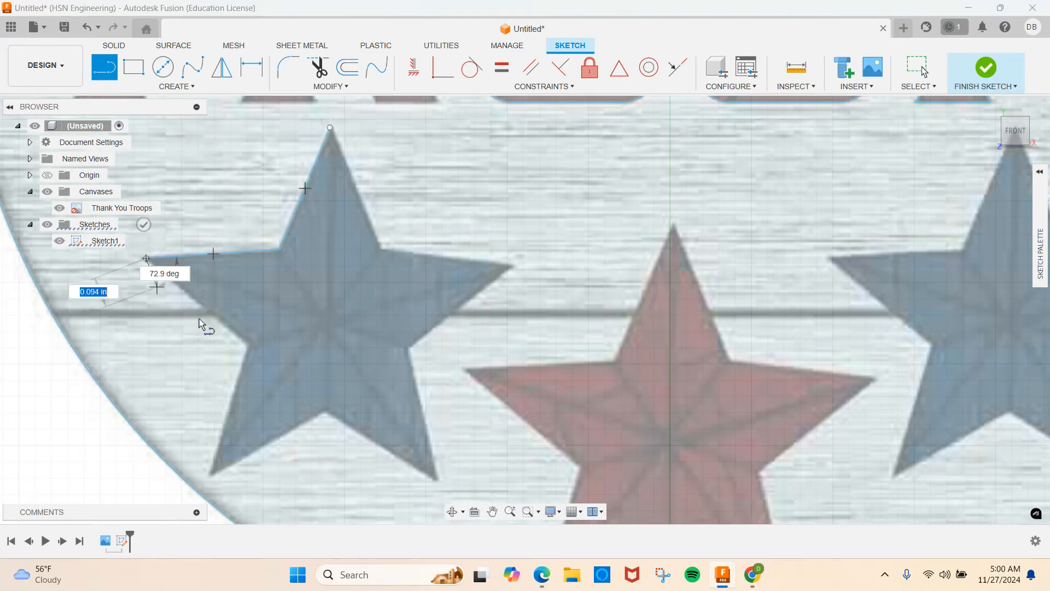
left_click(248, 345)
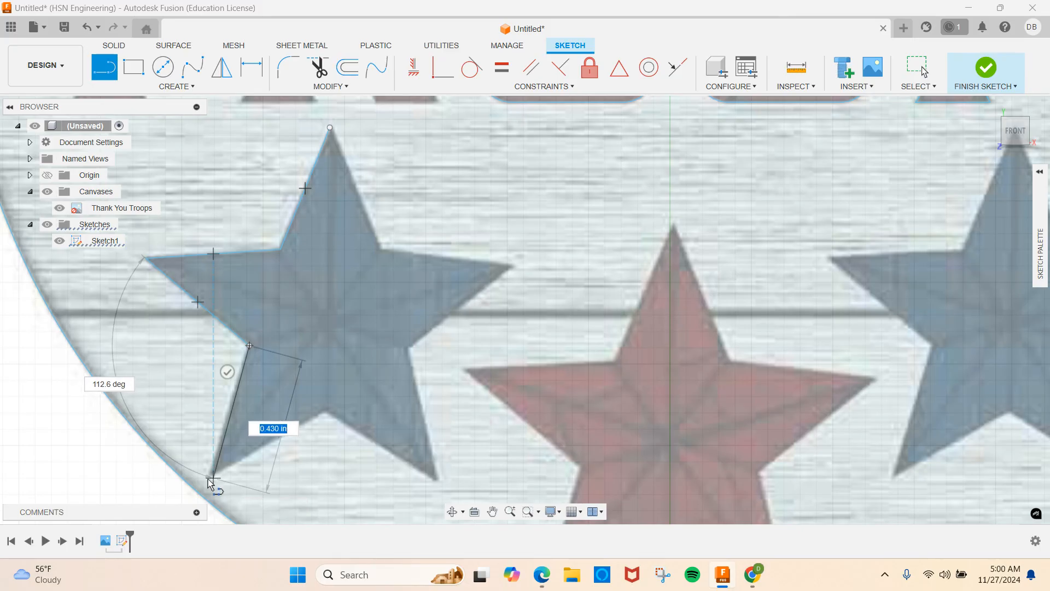
left_click(213, 474)
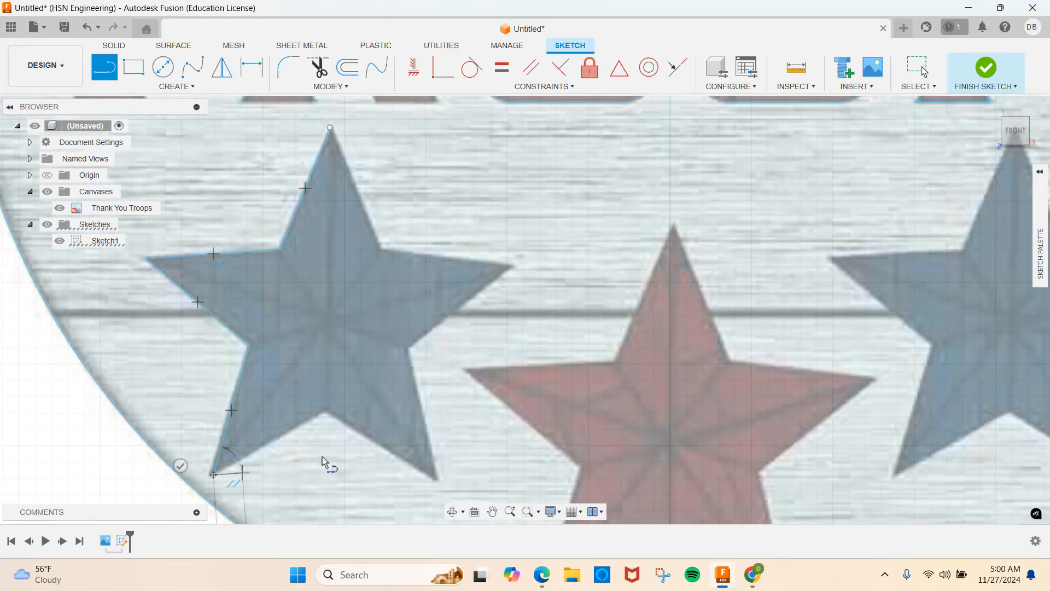
Step: Close the left star outline through the bottom notch, lower right point and right point back to its upper point
left_click(324, 410)
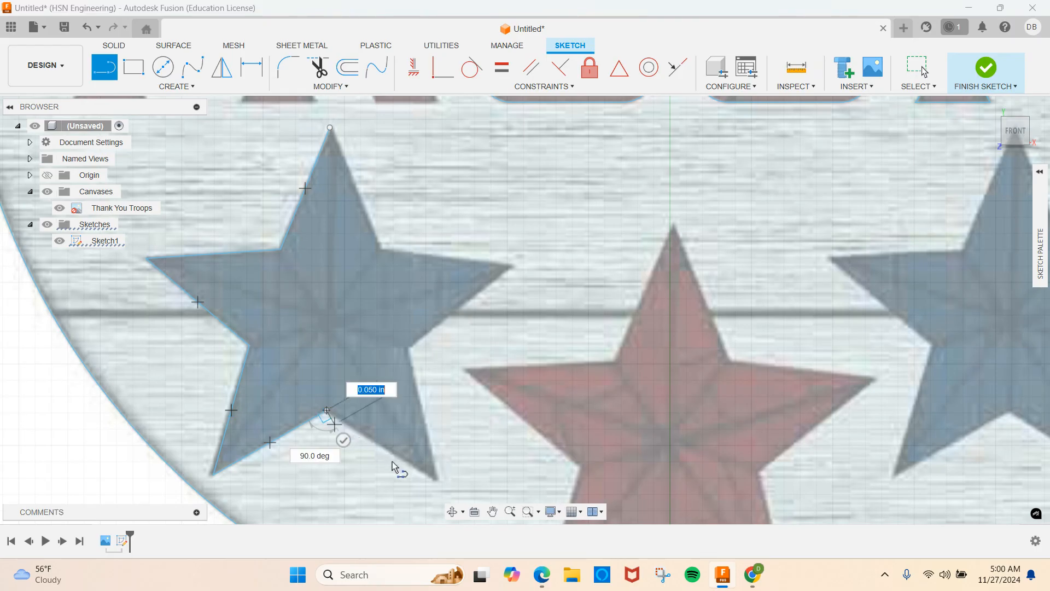
left_click(436, 481)
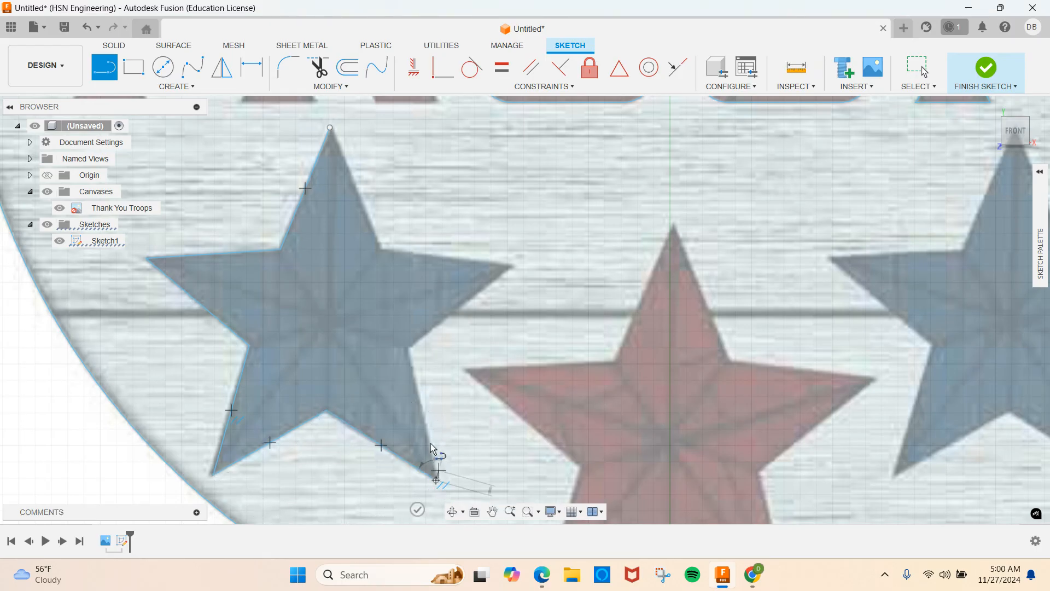
left_click(406, 349)
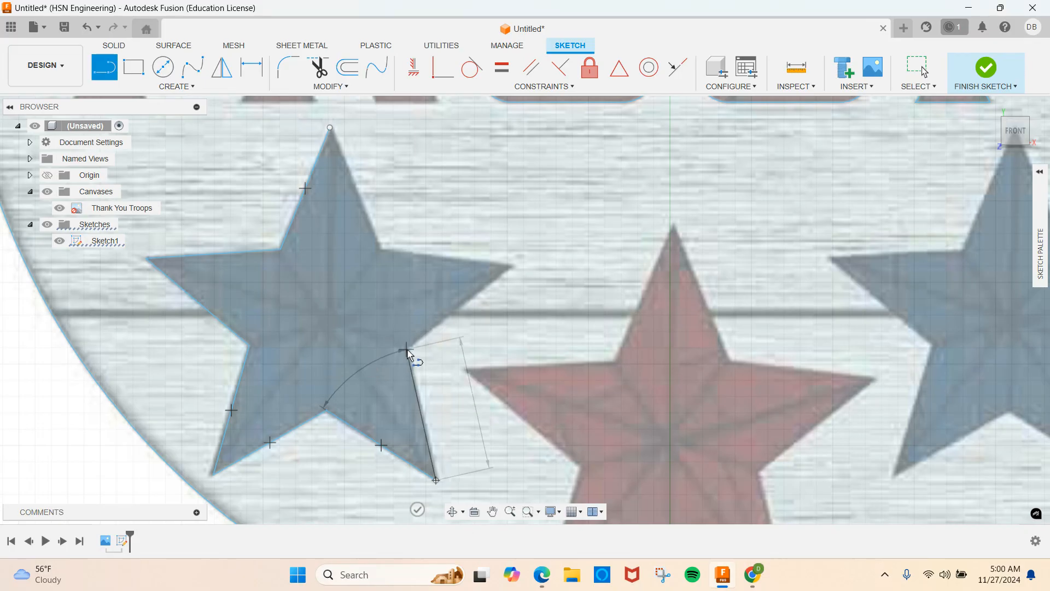
left_click(513, 266)
left_click(385, 250)
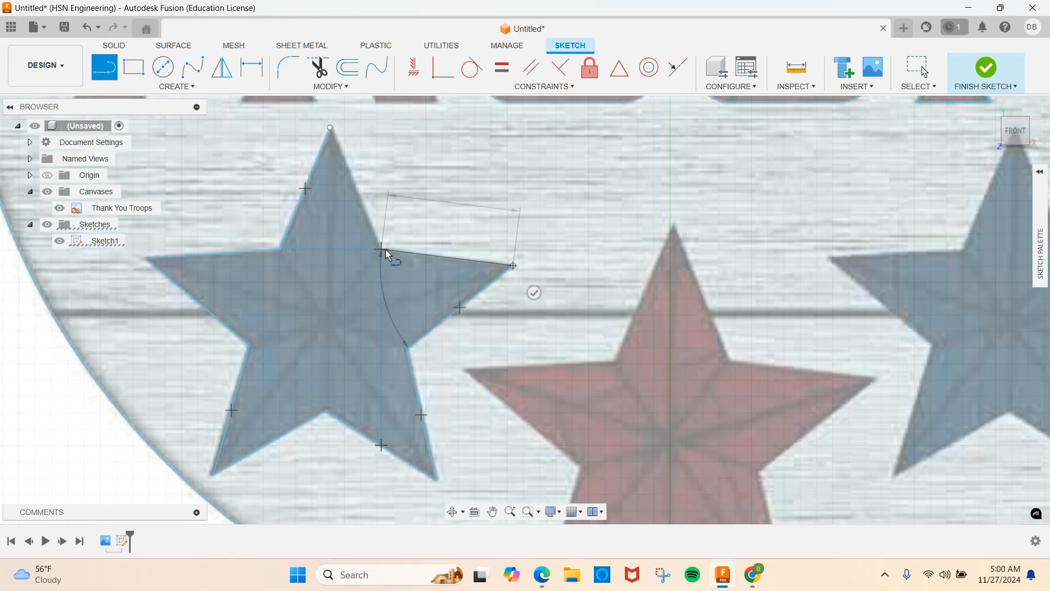
left_click(334, 131)
scroll(404, 153, "down", 2)
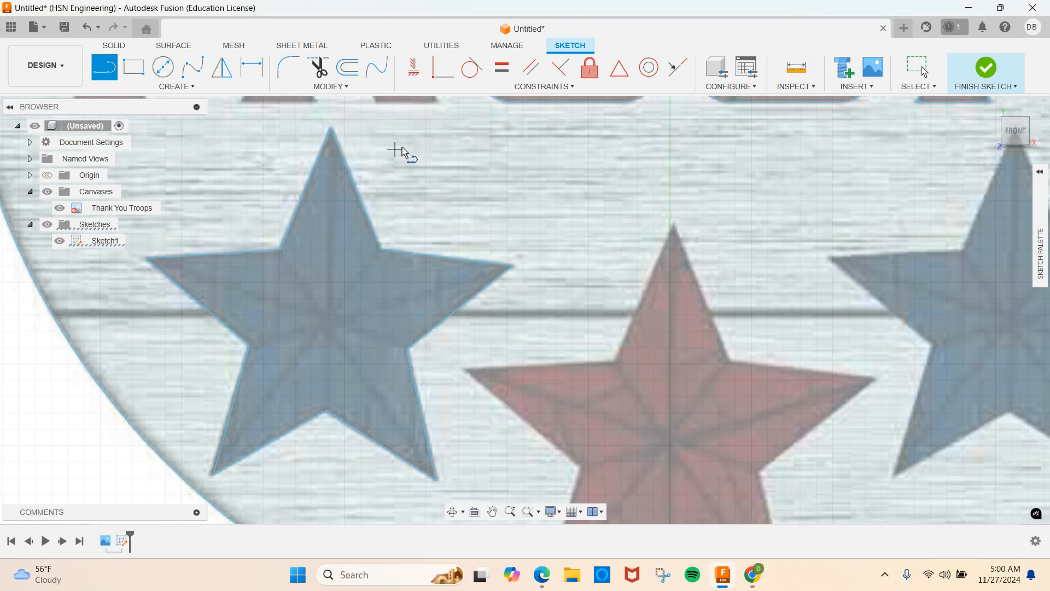
scroll(488, 162, "down", 1)
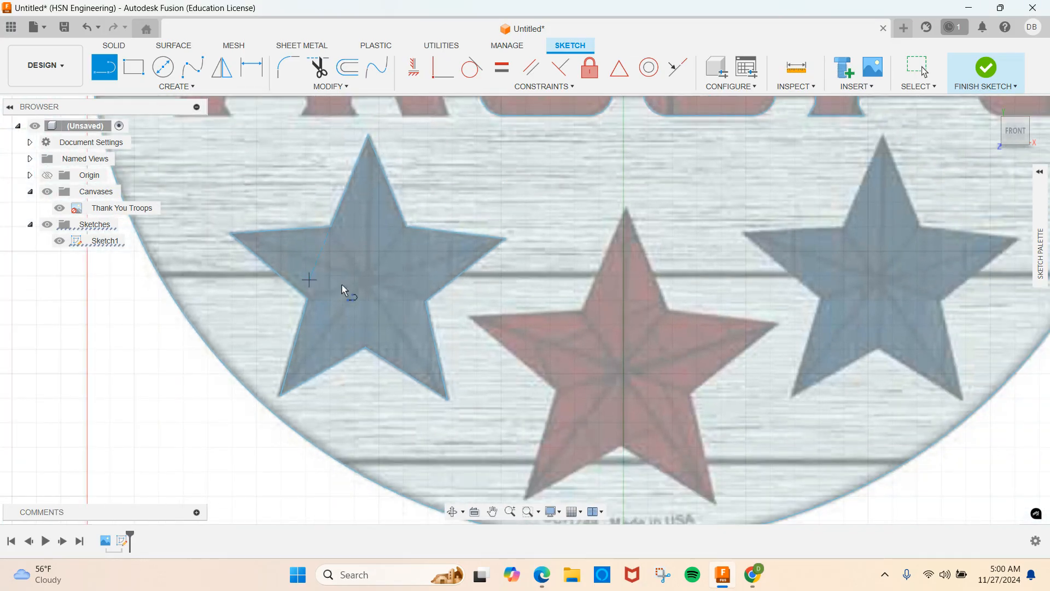
Step: Hide the canvases to check the left star outline for closure, and show them again
left_click(50, 193)
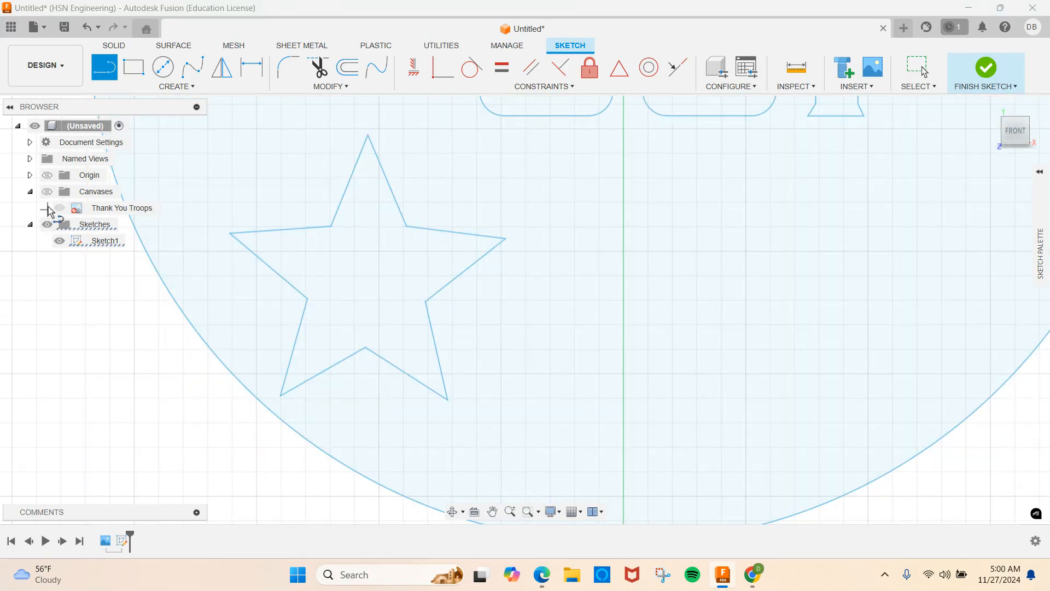
left_click(48, 191)
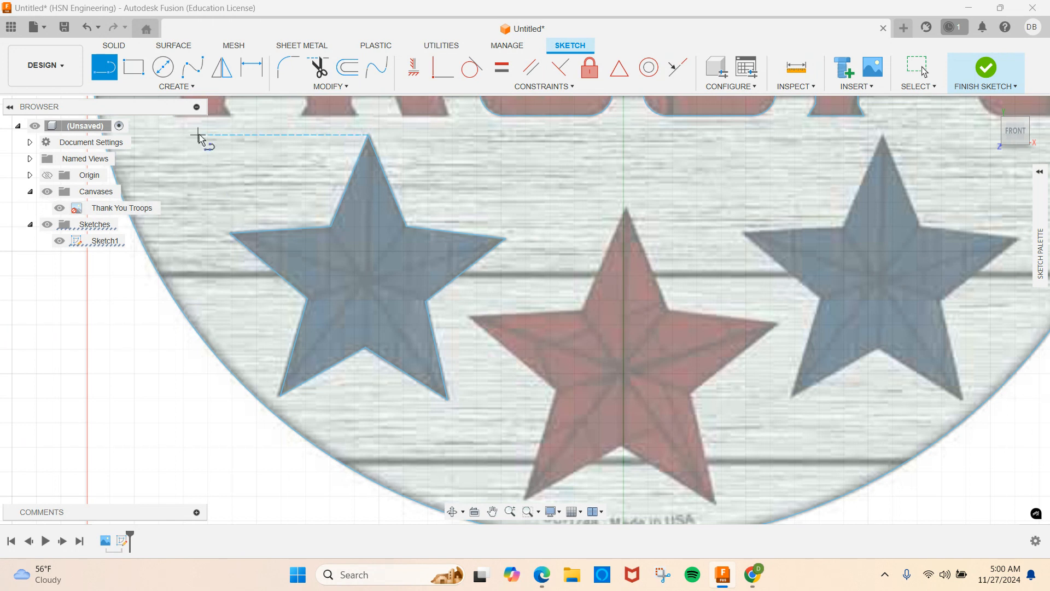
key("Escape")
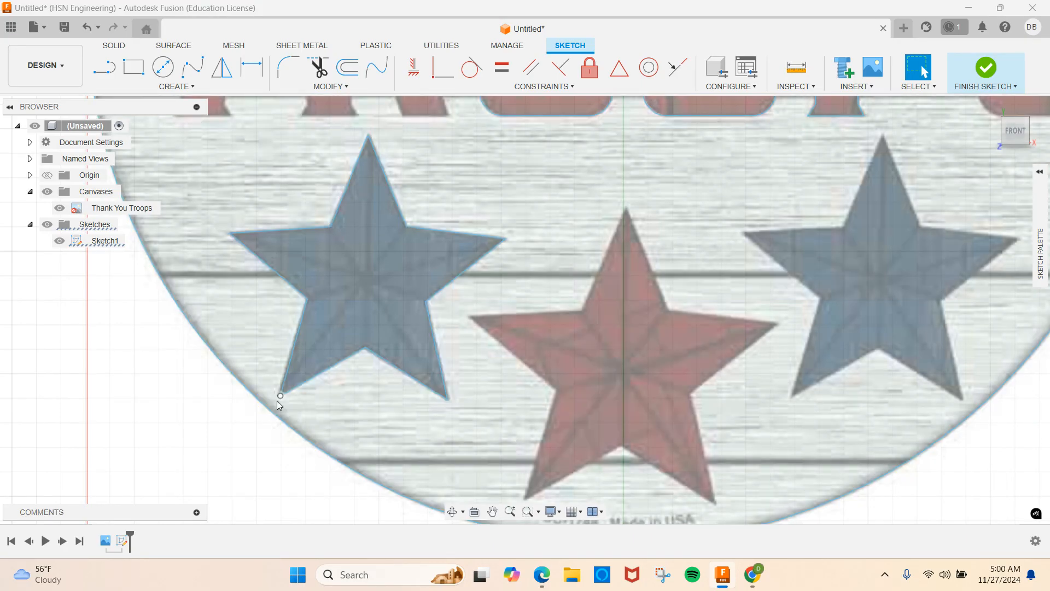
mouse_move(268, 401)
left_mouse_down()
mouse_move(386, 327)
mouse_move(536, 193)
mouse_move(523, 123)
left_mouse_up()
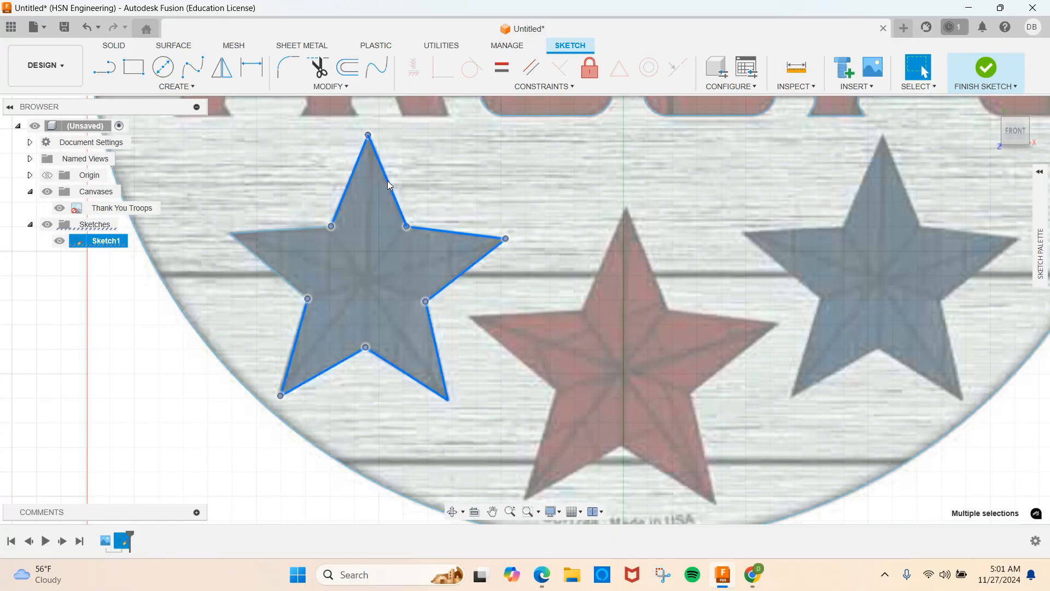
right_click(387, 181)
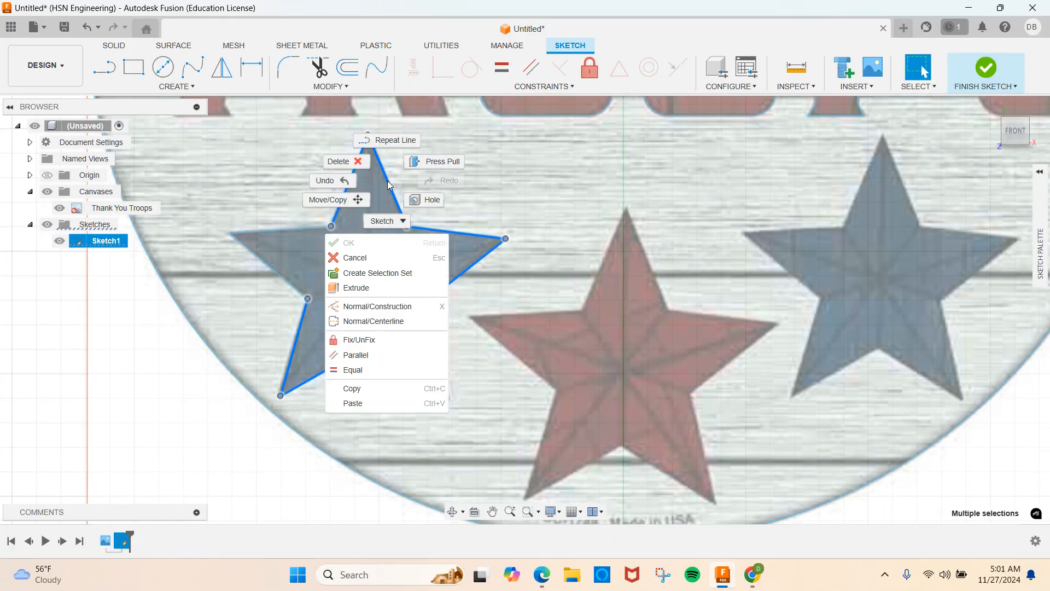
left_click(350, 389)
right_click(457, 330)
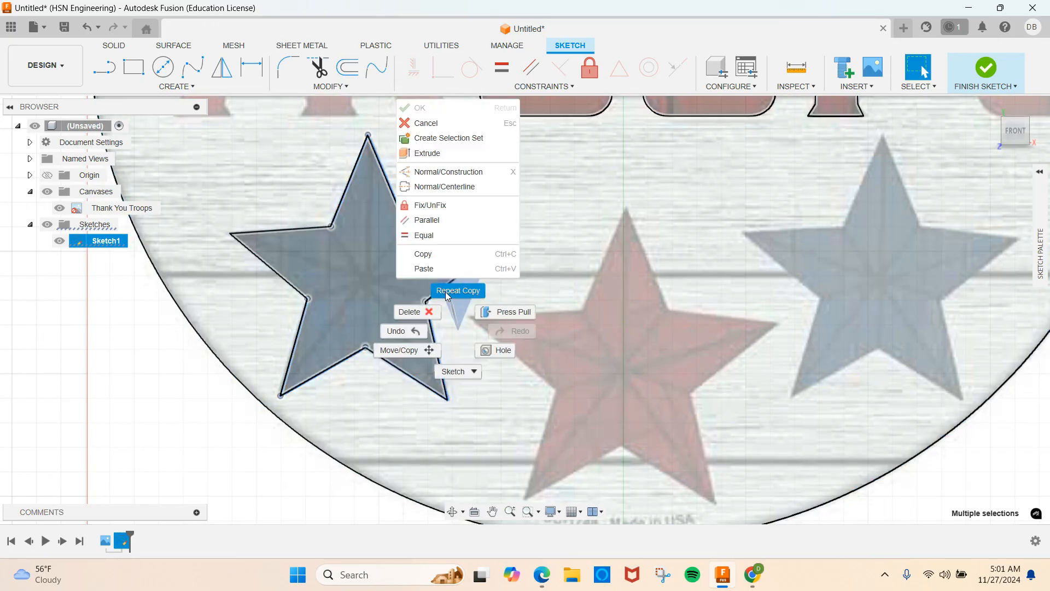
left_click(430, 269)
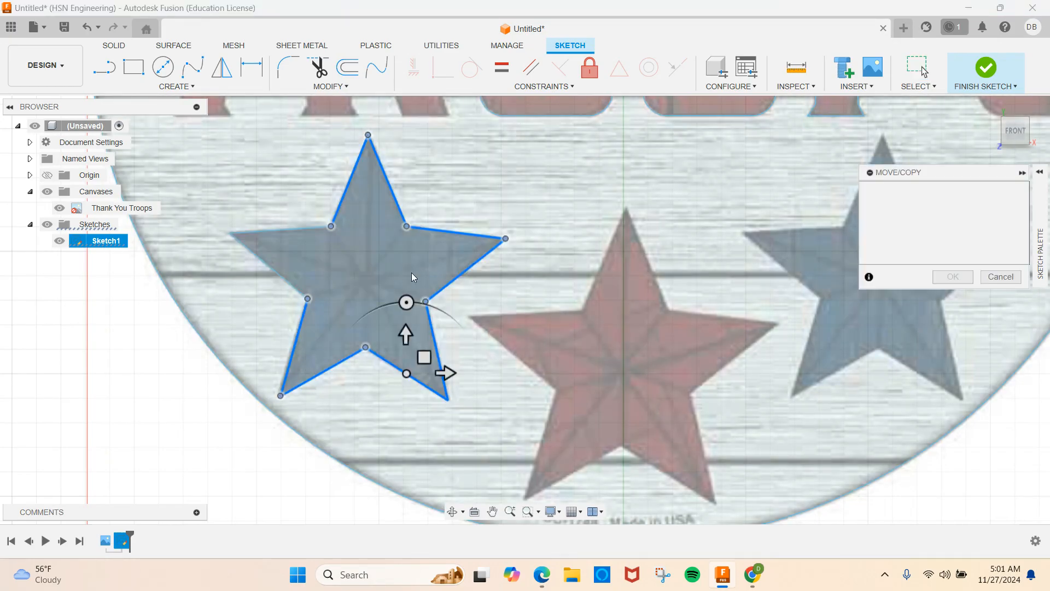
left_click_drag(422, 358, 637, 437)
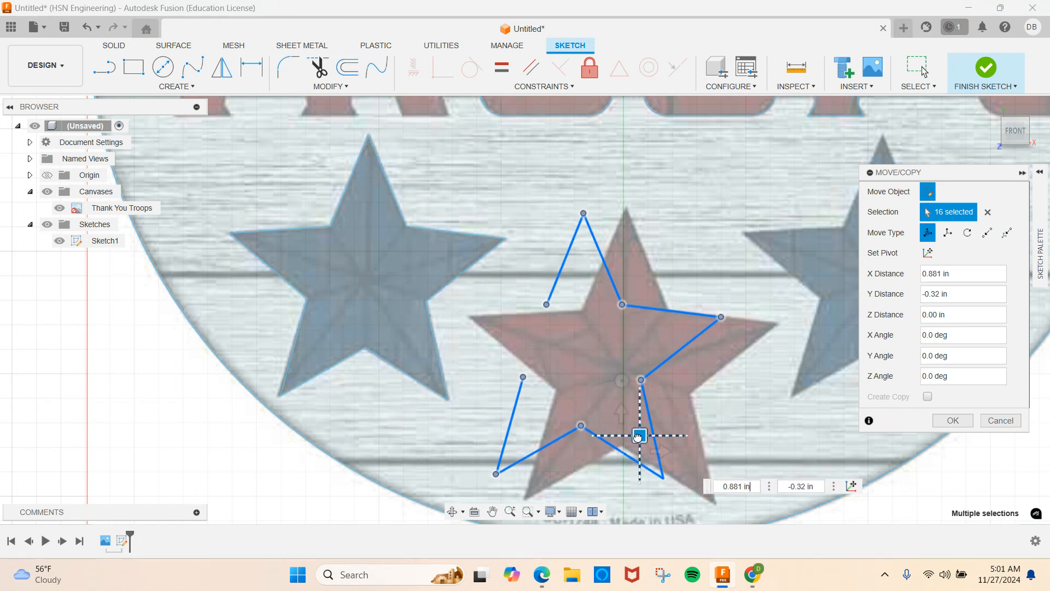
left_click_drag(638, 436, 638, 437)
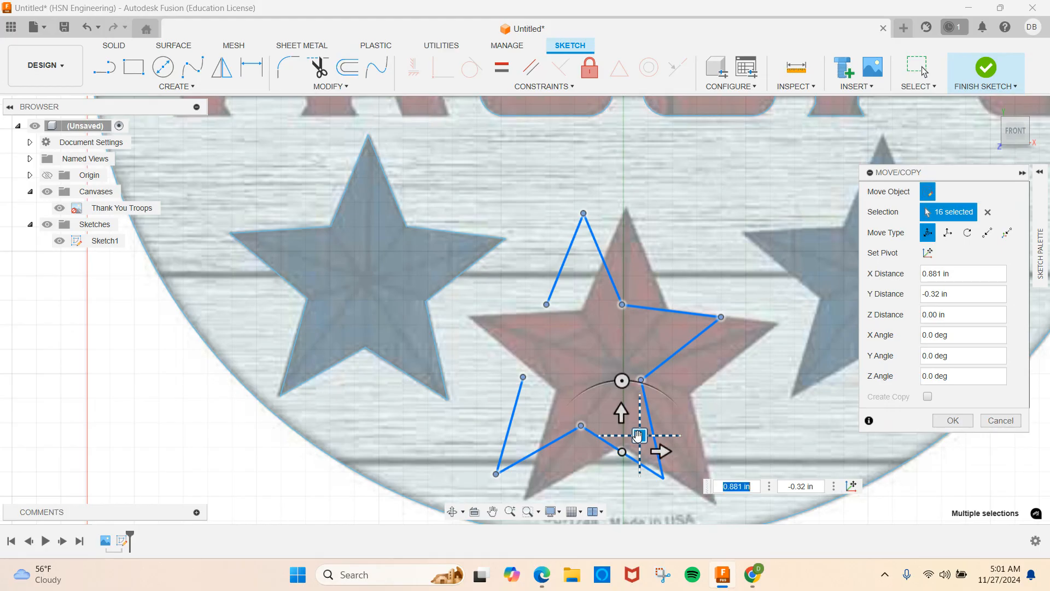
key("Escape")
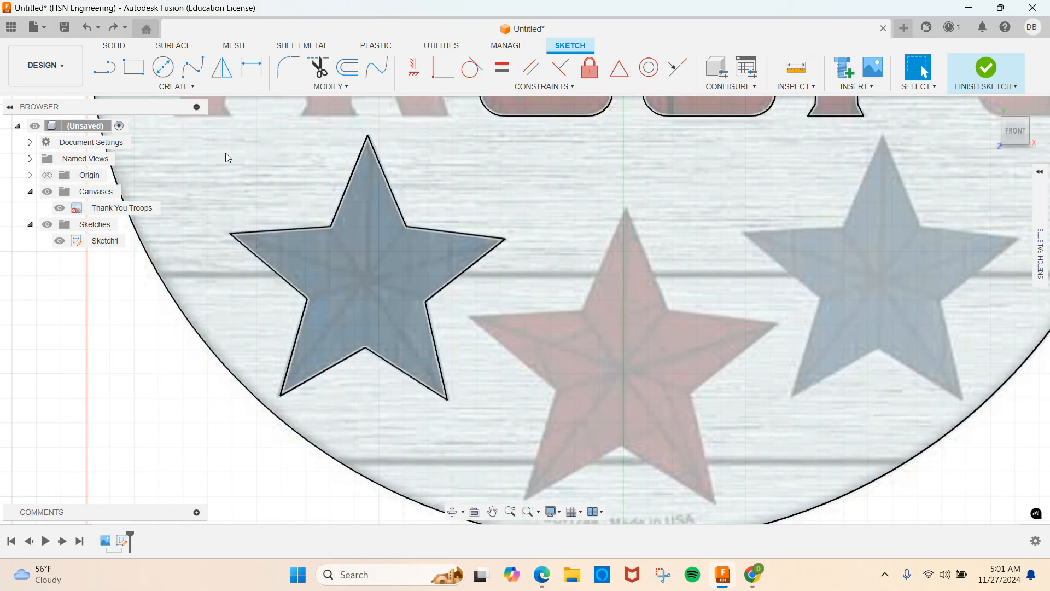
Step: Select all the lines of the left star without the outer circle and copy them
mouse_move(236, 141)
left_mouse_down()
mouse_move(350, 300)
mouse_move(447, 402)
mouse_move(532, 425)
left_mouse_up()
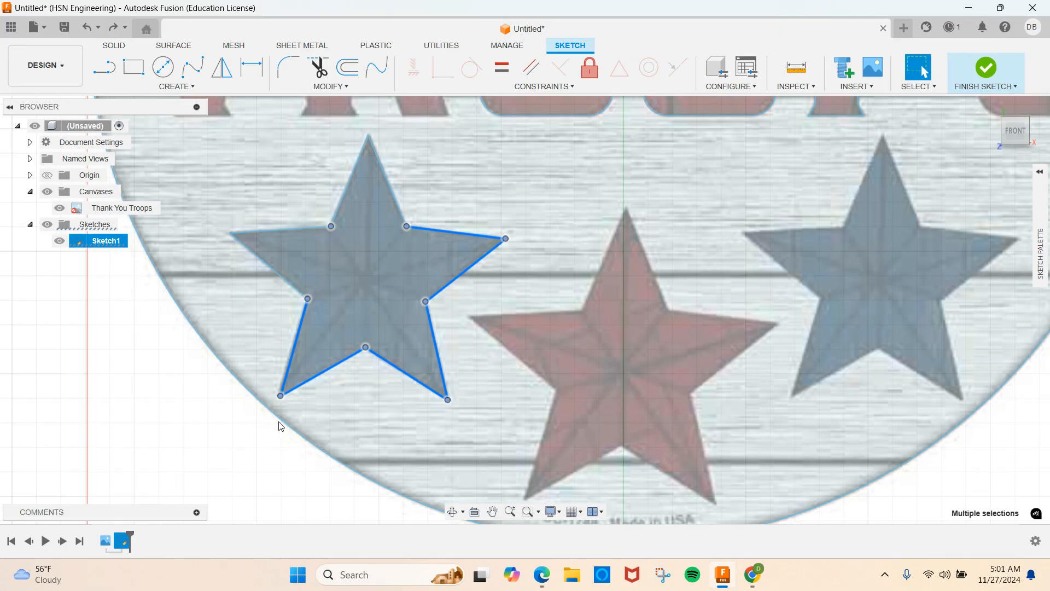
left_click(282, 425, "shift")
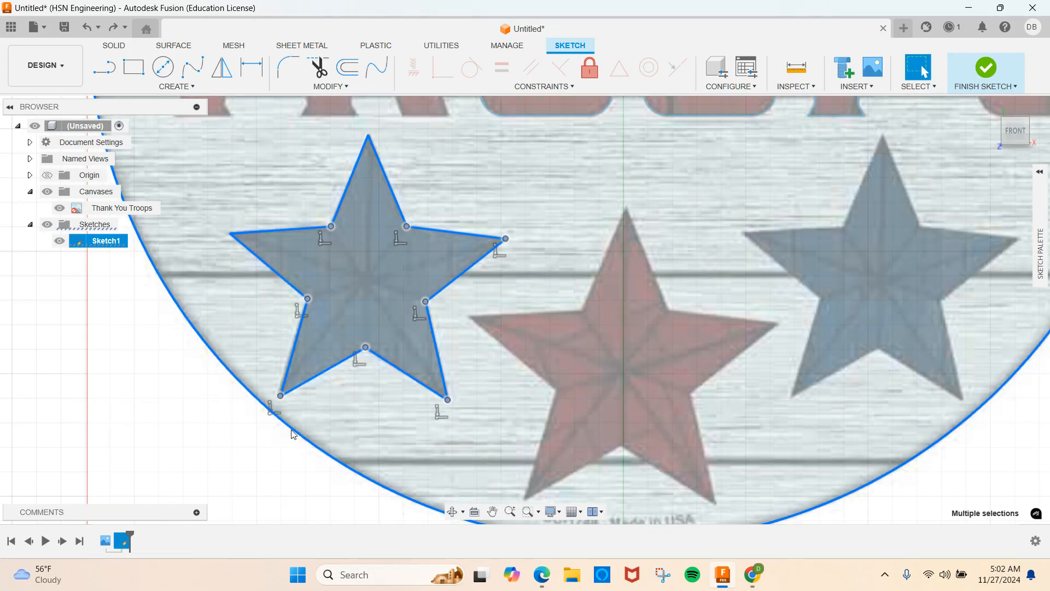
left_click(293, 433, "ctrl")
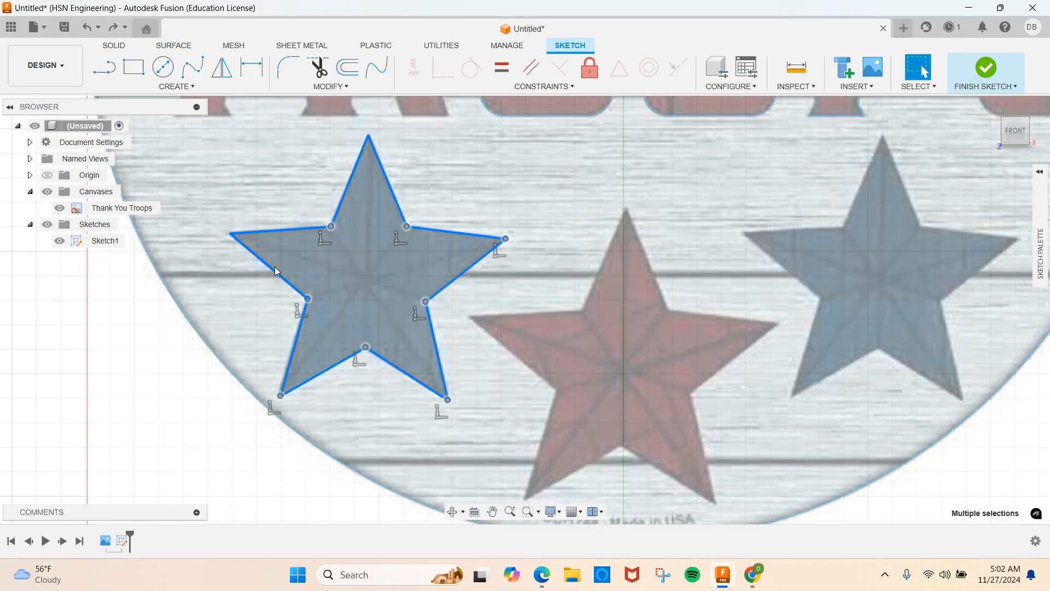
right_click(275, 270)
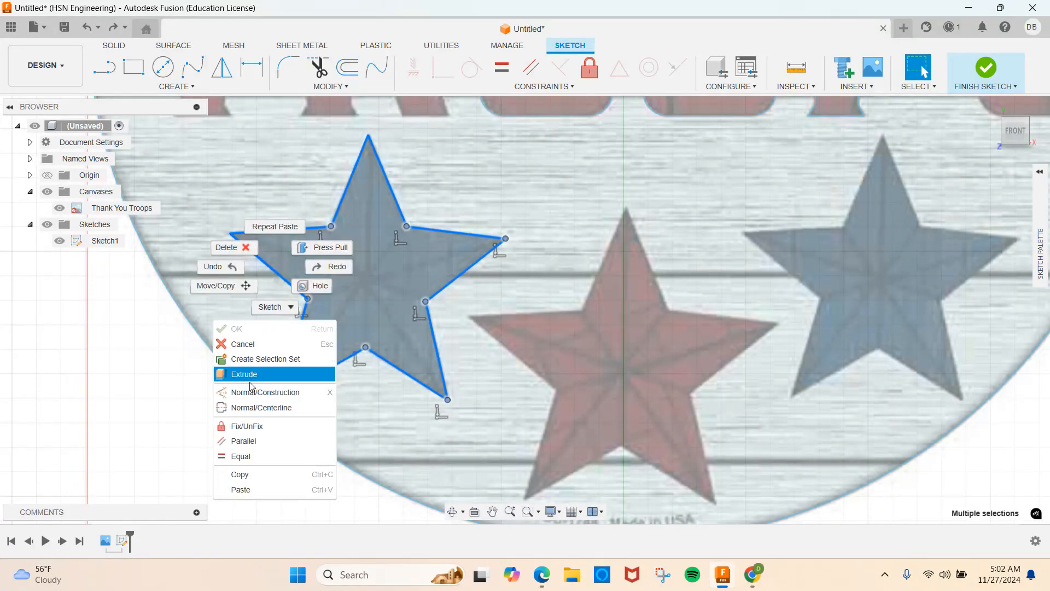
left_click(253, 475)
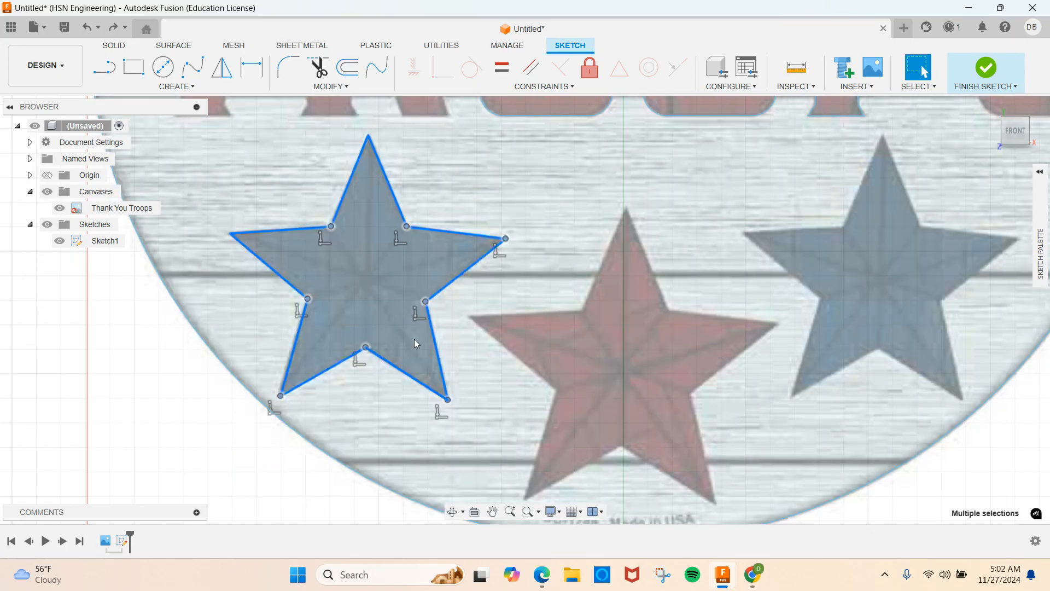
Step: Paste the star outline and move the copy onto the red middle star, 1.044 in along X and -0.378 in along Y
left_click(449, 335)
right_click(448, 333)
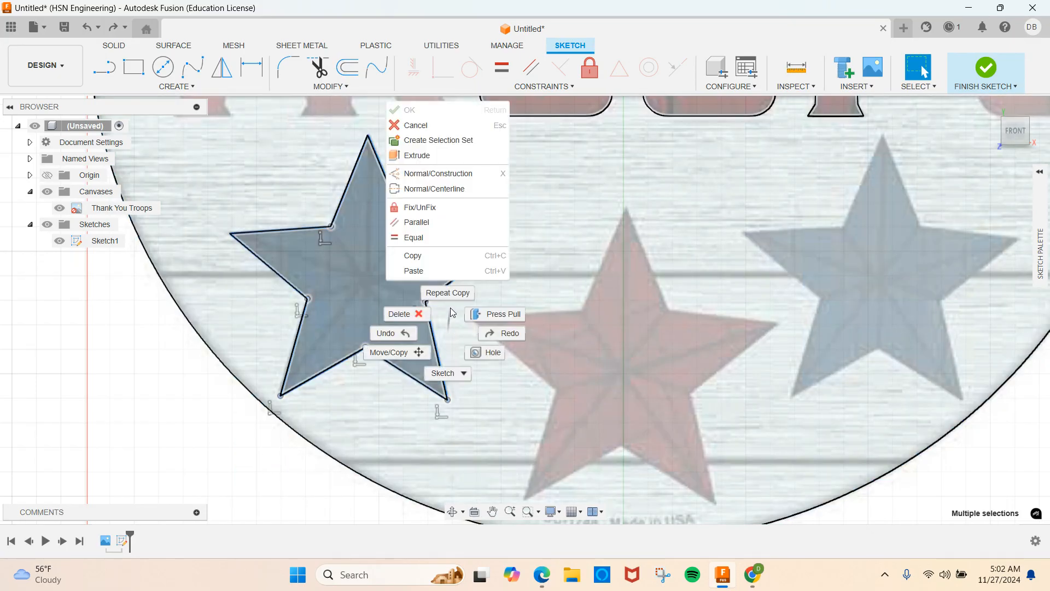
left_click(451, 272)
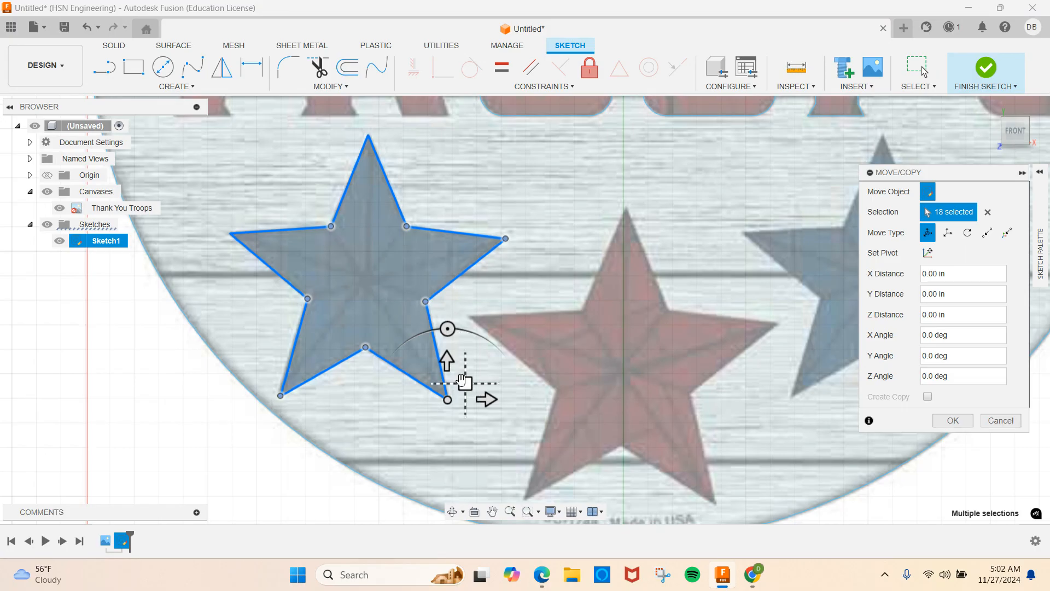
left_click_drag(464, 381, 721, 470)
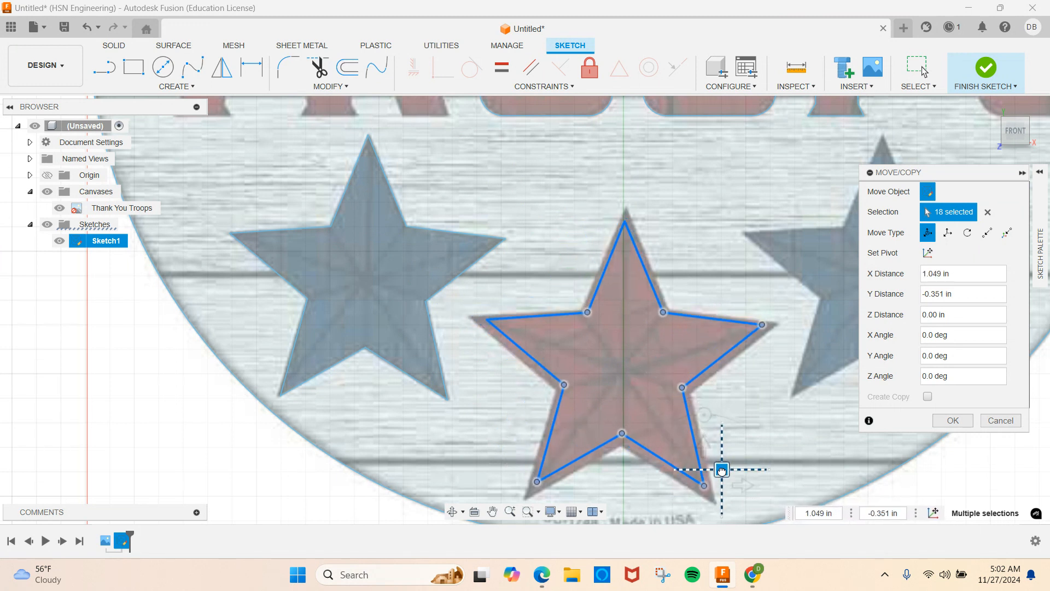
left_click_drag(721, 471, 721, 478)
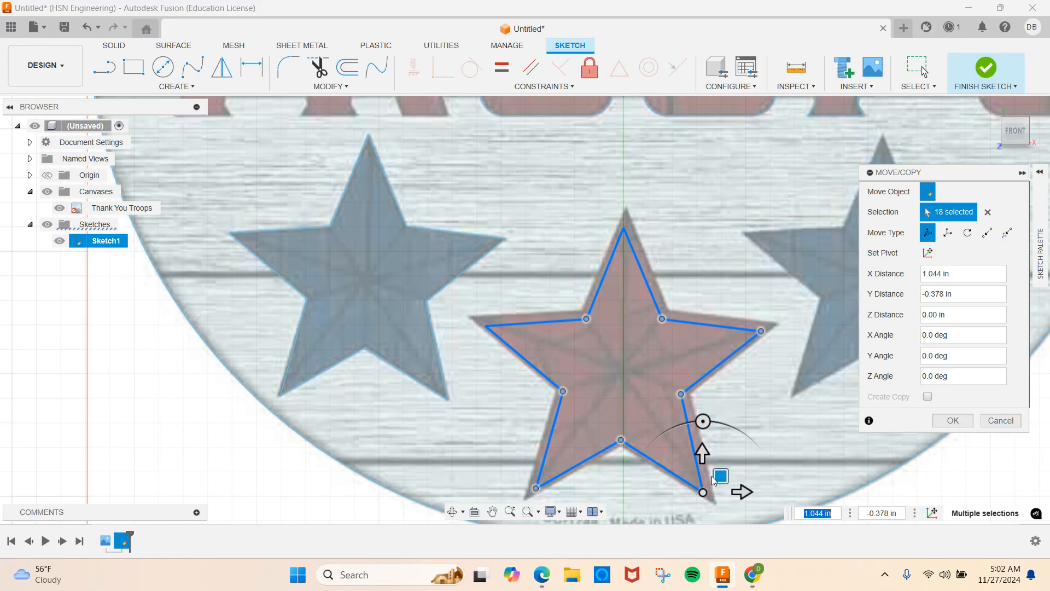
key("Return")
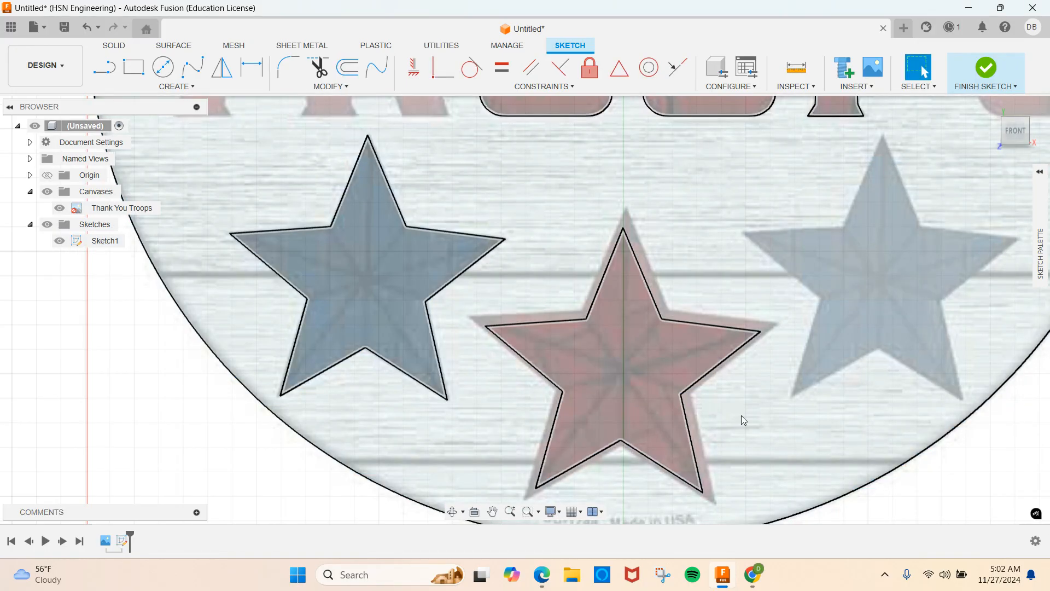
Step: Paste another star outline and move it onto the right blue star, 2.102 in along X and 0.004 in along Y
right_click(544, 208)
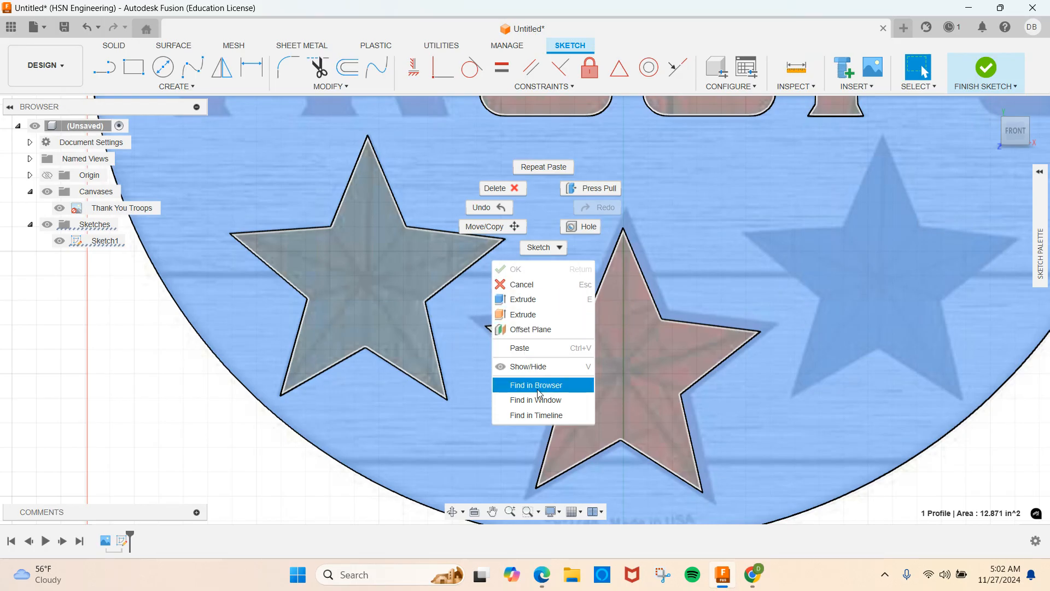
left_click(532, 352)
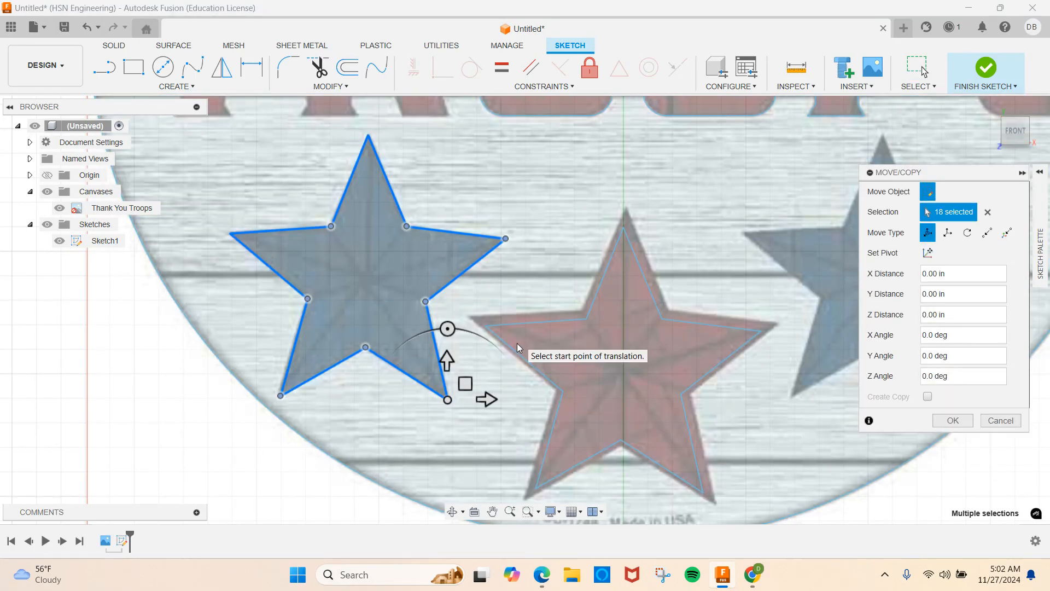
left_click_drag(465, 382, 886, 402)
mouse_move(783, 396)
middle_mouse_down()
mouse_move(413, 391)
mouse_move(264, 454)
mouse_move(234, 395)
middle_mouse_up()
mouse_move(349, 406)
left_mouse_down()
mouse_move(405, 382)
mouse_move(446, 385)
left_mouse_up()
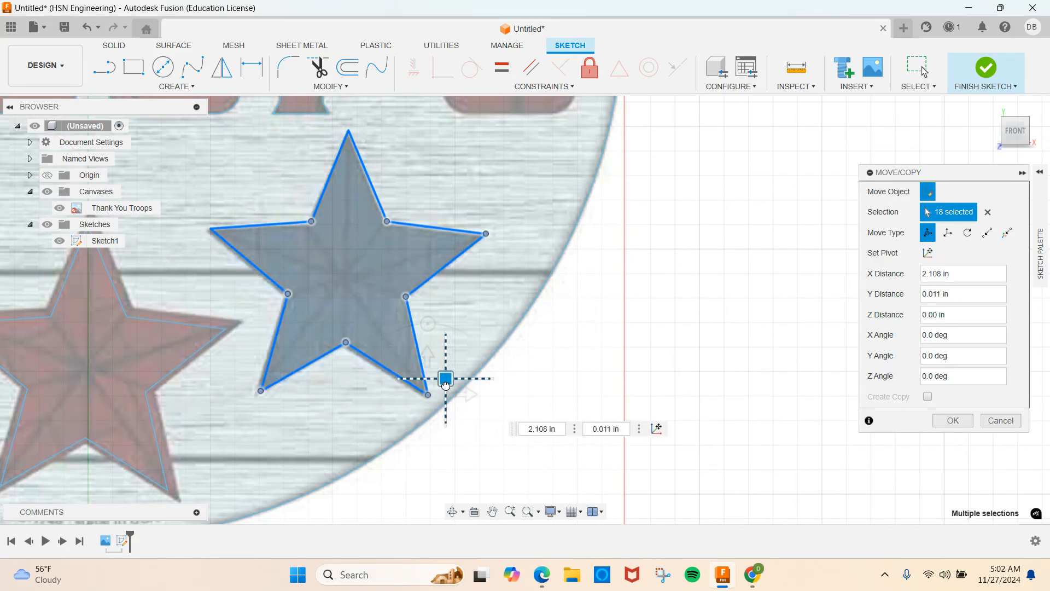
left_click_drag(446, 385, 444, 386)
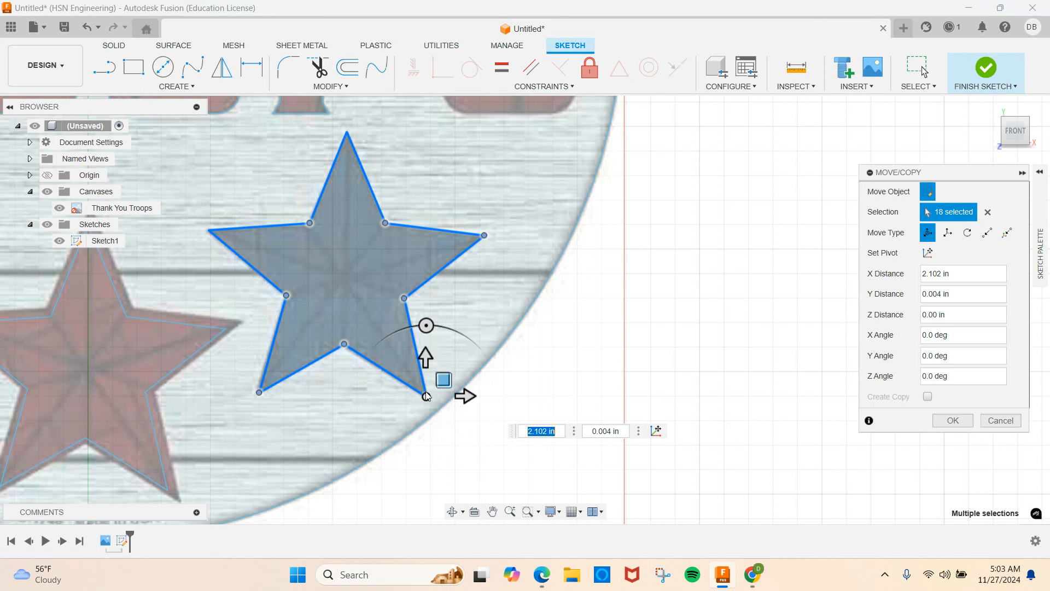
key("Return")
Step: Trace the shooting star's outer edge with lines from its upper left notch through the top and right points to the lower right notch
scroll(405, 391, "down", 3)
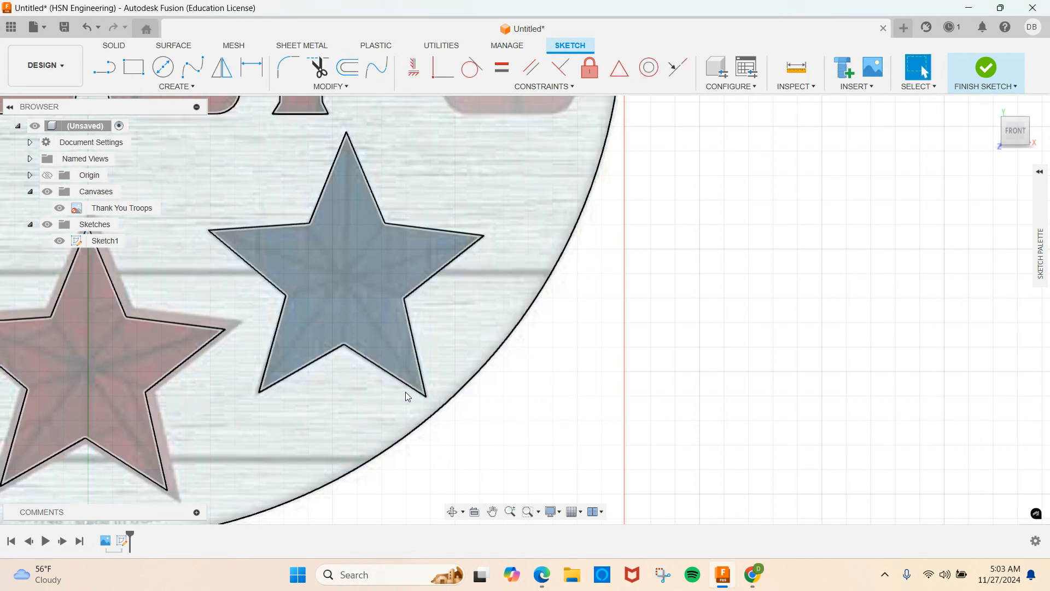
scroll(408, 391, "down", 5)
scroll(290, 273, "down", 2)
mouse_move(293, 261)
middle_mouse_down()
mouse_move(478, 337)
mouse_move(472, 345)
mouse_move(457, 285)
middle_mouse_up()
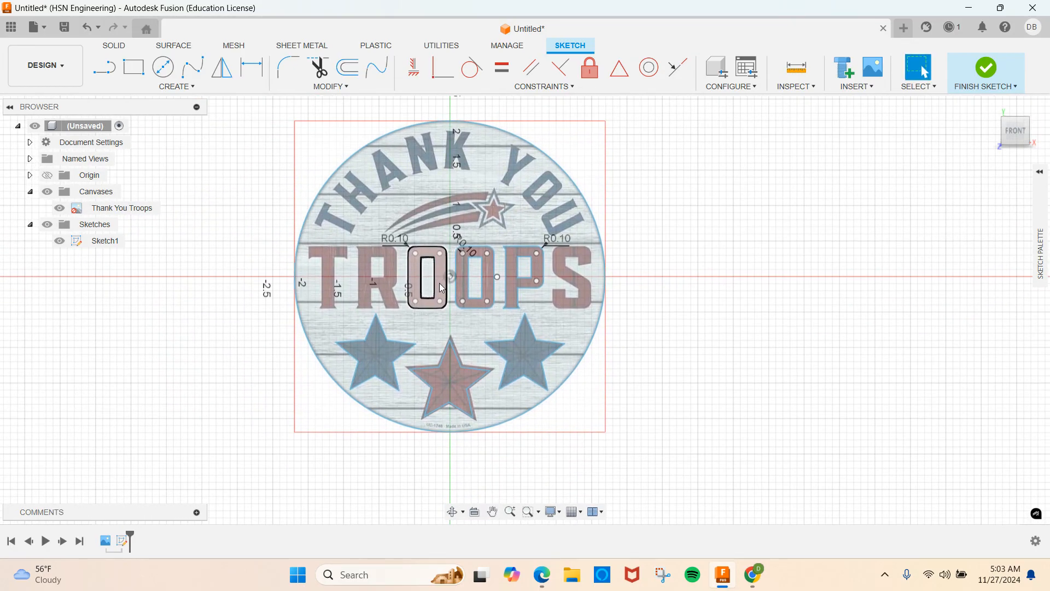
scroll(436, 241, "up", 3)
scroll(439, 169, "up", 8)
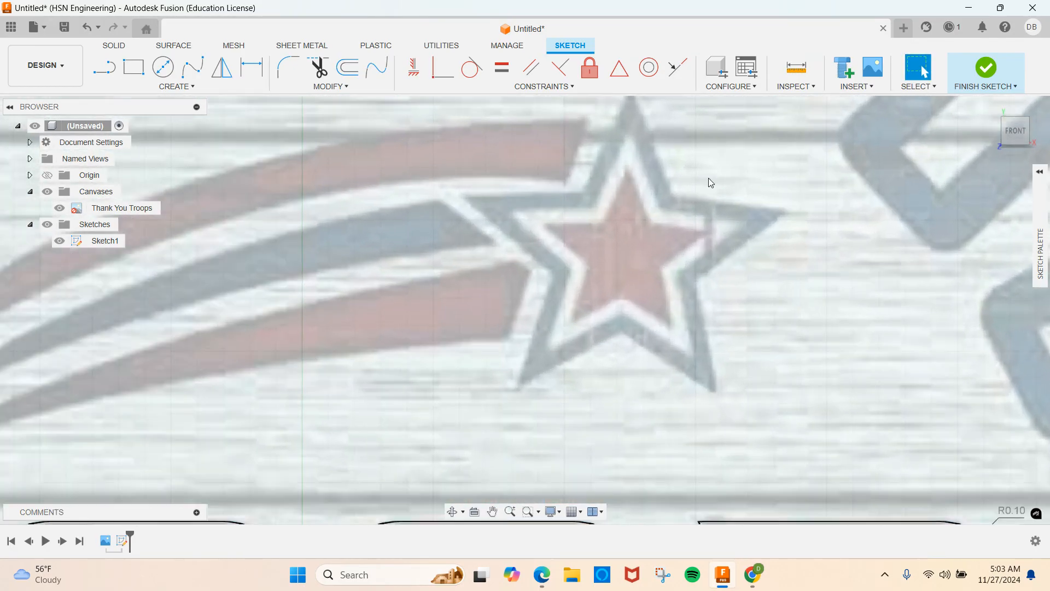
middle_click_drag(711, 180, 461, 297)
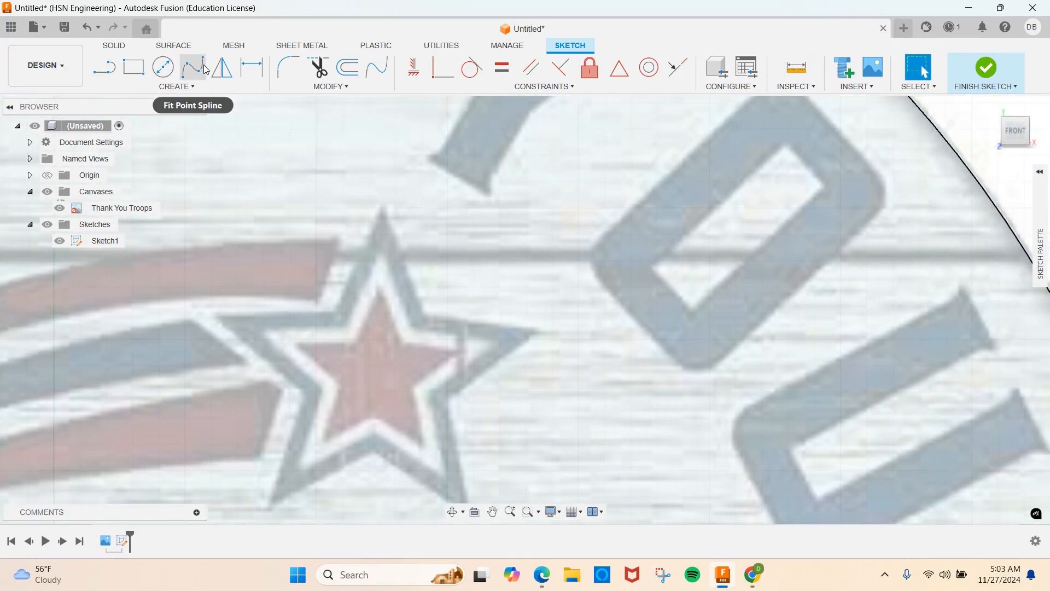
left_click(104, 67)
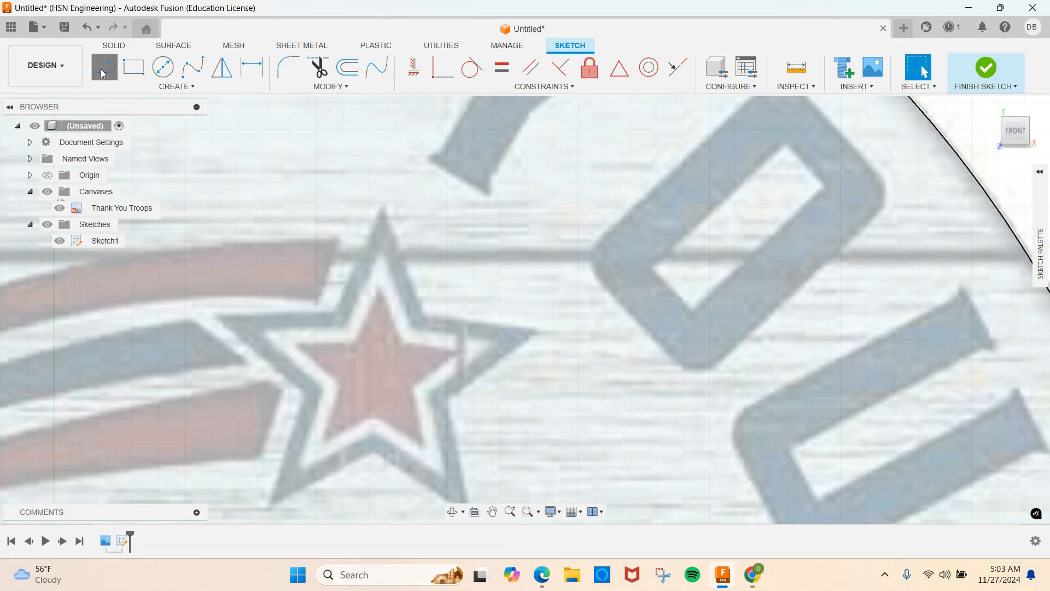
left_click(334, 312)
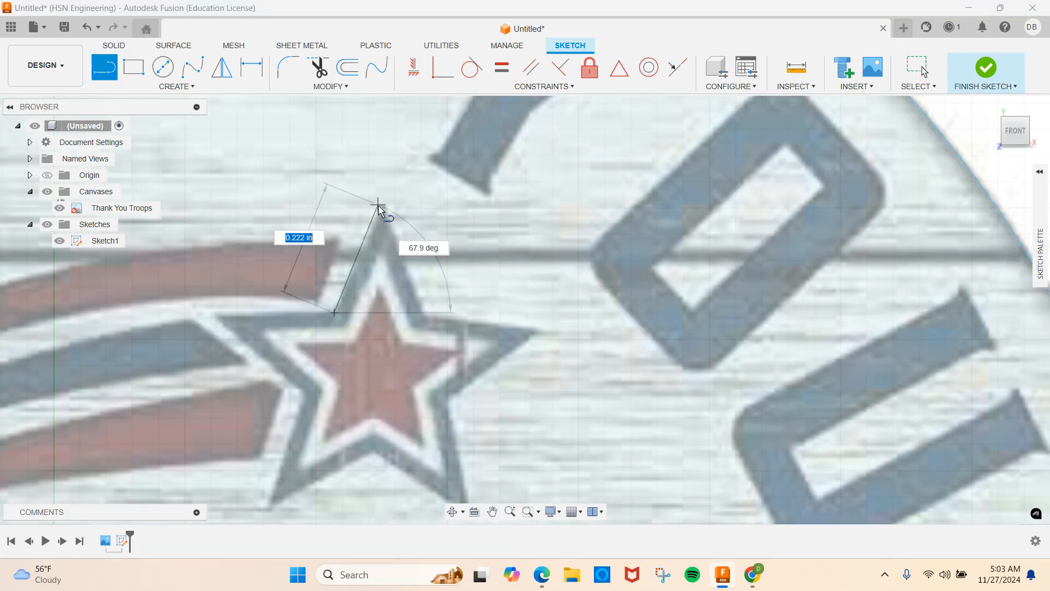
left_click(381, 208)
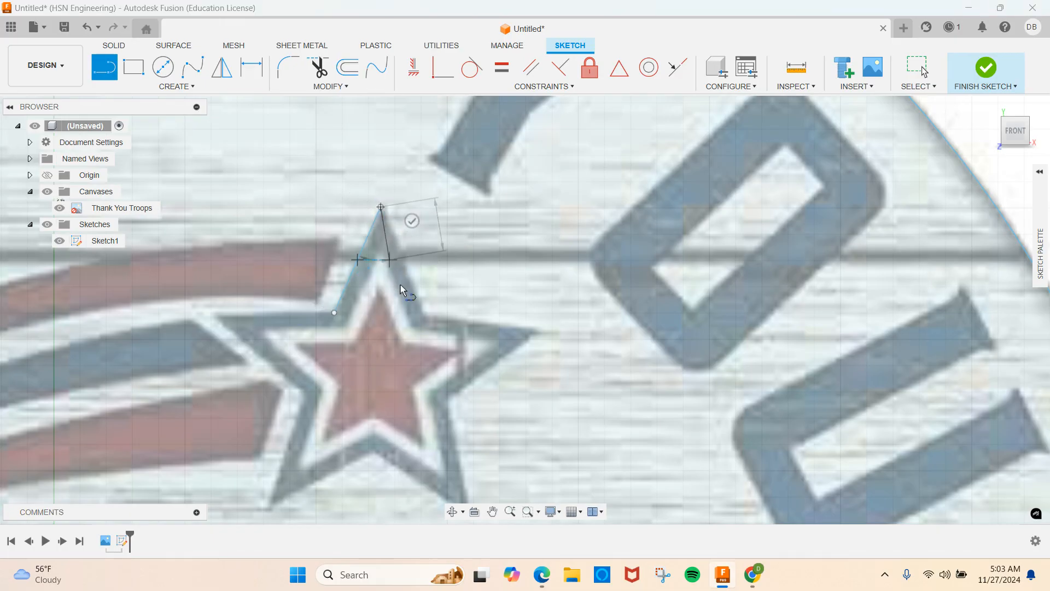
left_click(422, 313)
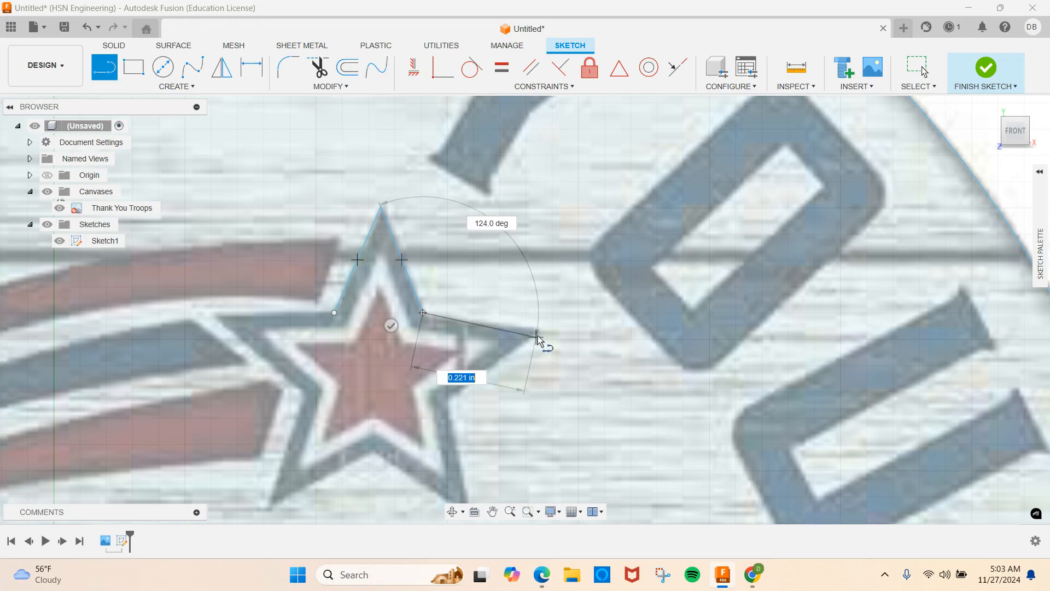
left_click(536, 331)
left_click(448, 395)
Step: Close the shooting star's outline through the lower right point, bottom notch, lower left point, left notch and left point to its start
middle_click_drag(459, 440, 432, 208)
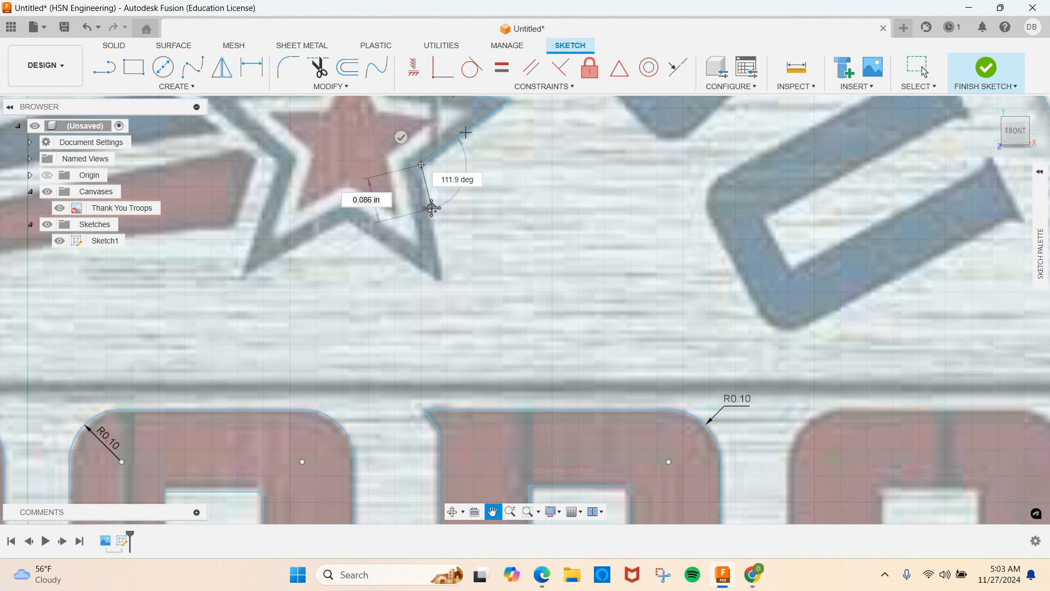
left_click(442, 282)
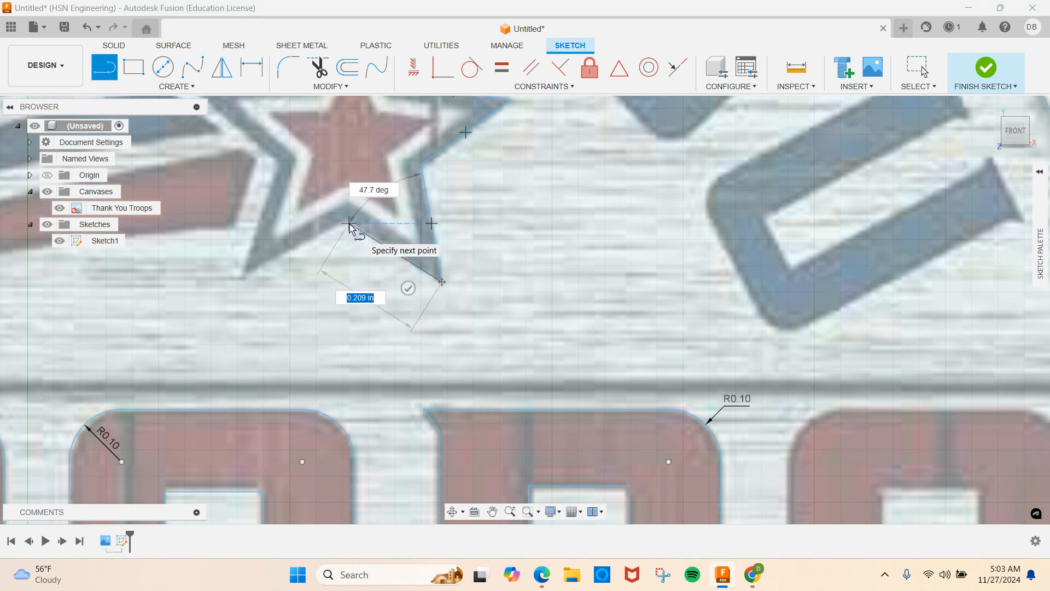
left_click(344, 221)
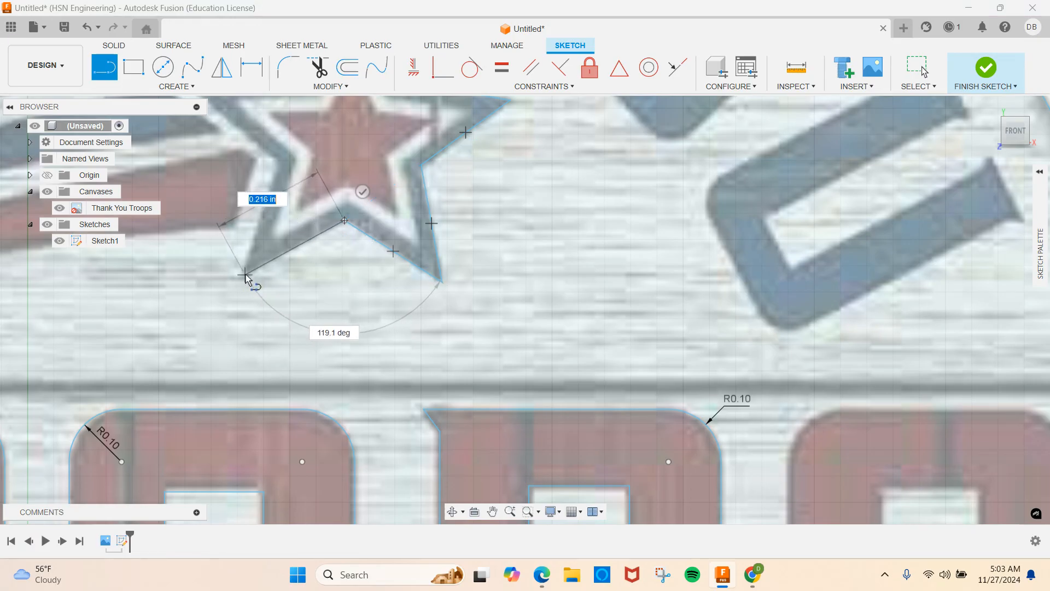
left_click(245, 274)
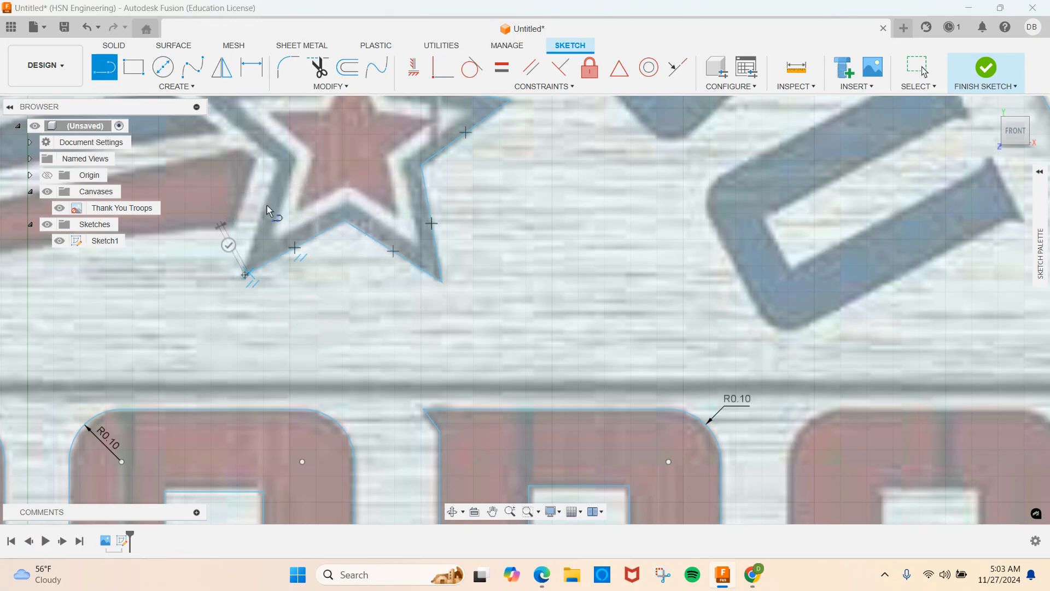
left_click(279, 163)
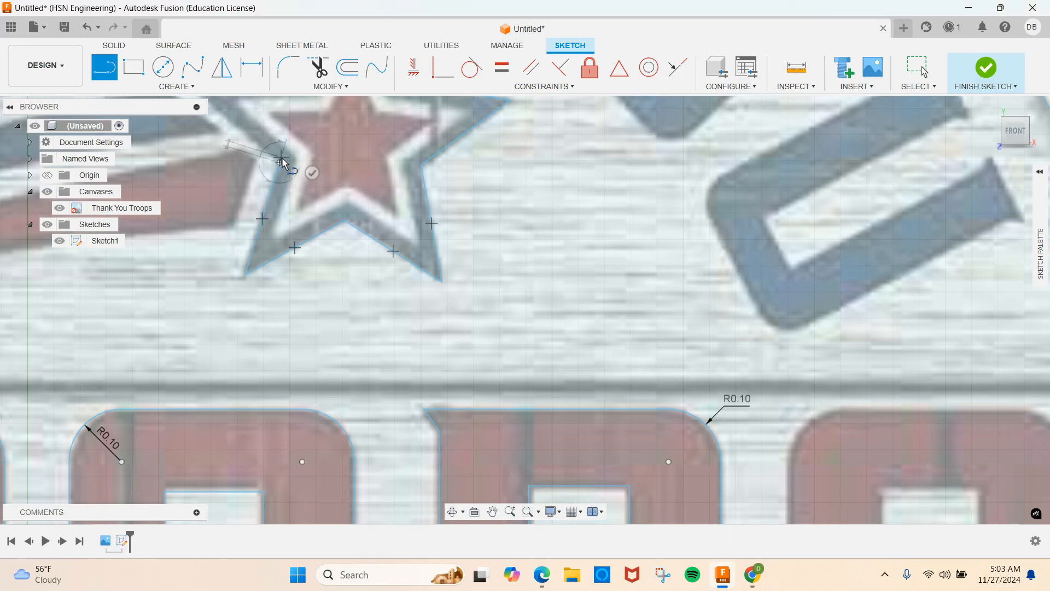
mouse_move(253, 182)
middle_mouse_down()
mouse_move(261, 335)
mouse_move(249, 467)
middle_mouse_up()
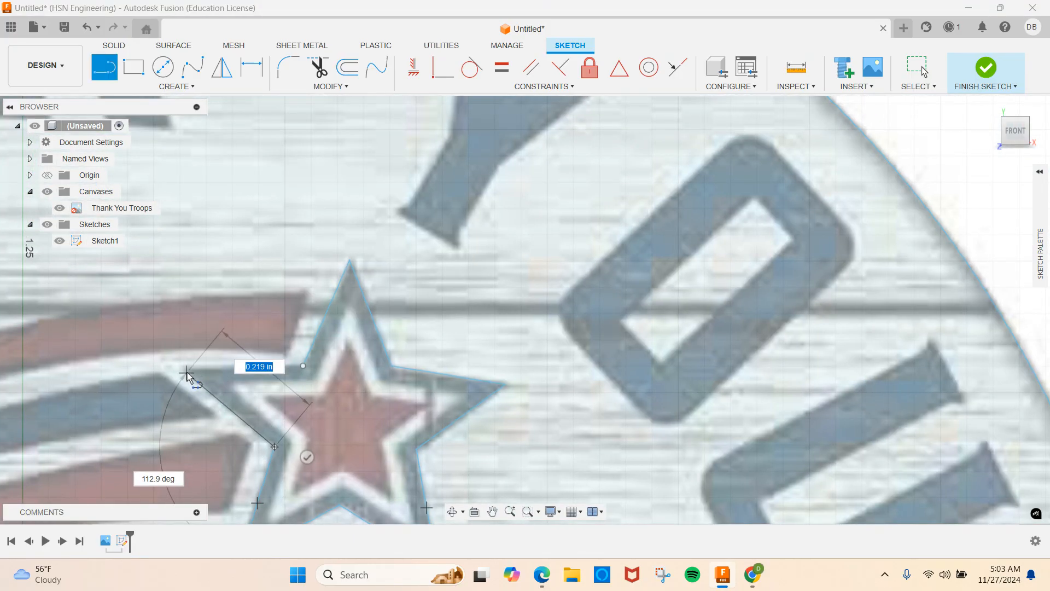
left_click(183, 368)
left_click(302, 365)
middle_click_drag(310, 208, 375, 120)
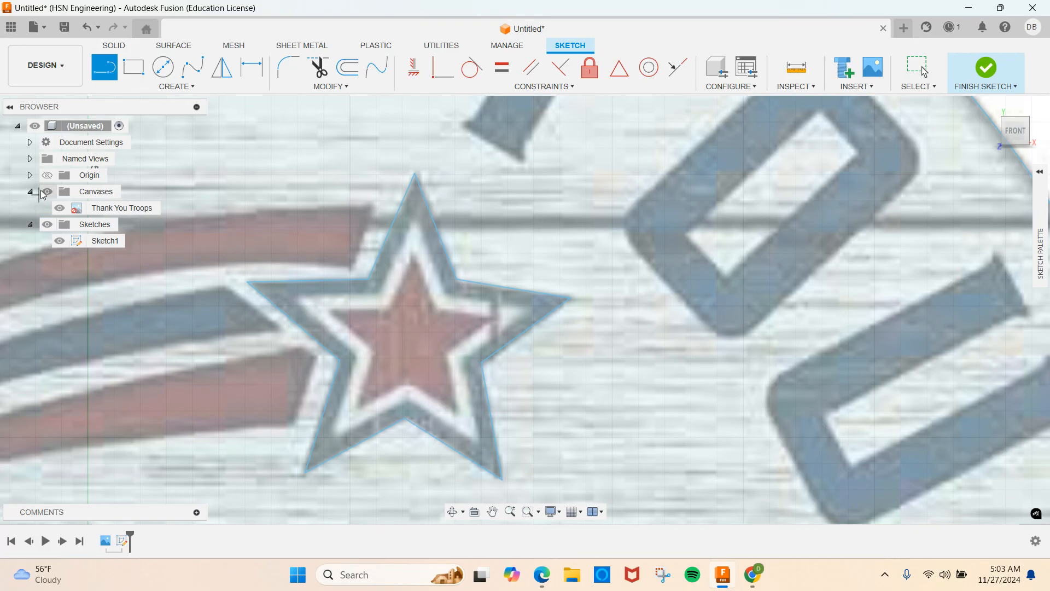
Step: Hide the canvases and set up an inward offset of the shooting star's outline at about 0.028 in
left_click(48, 192)
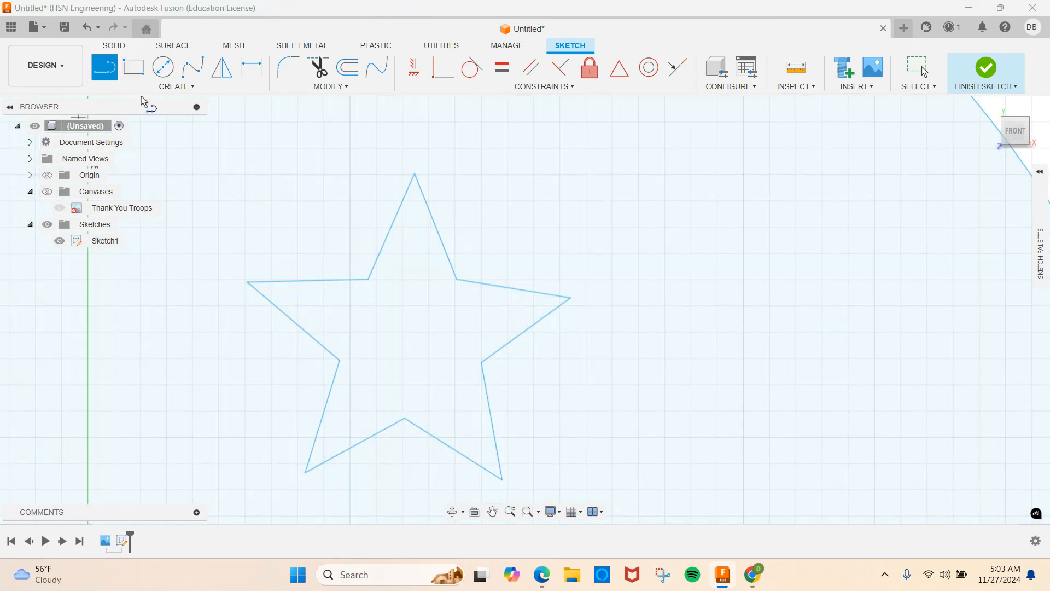
left_click(347, 66)
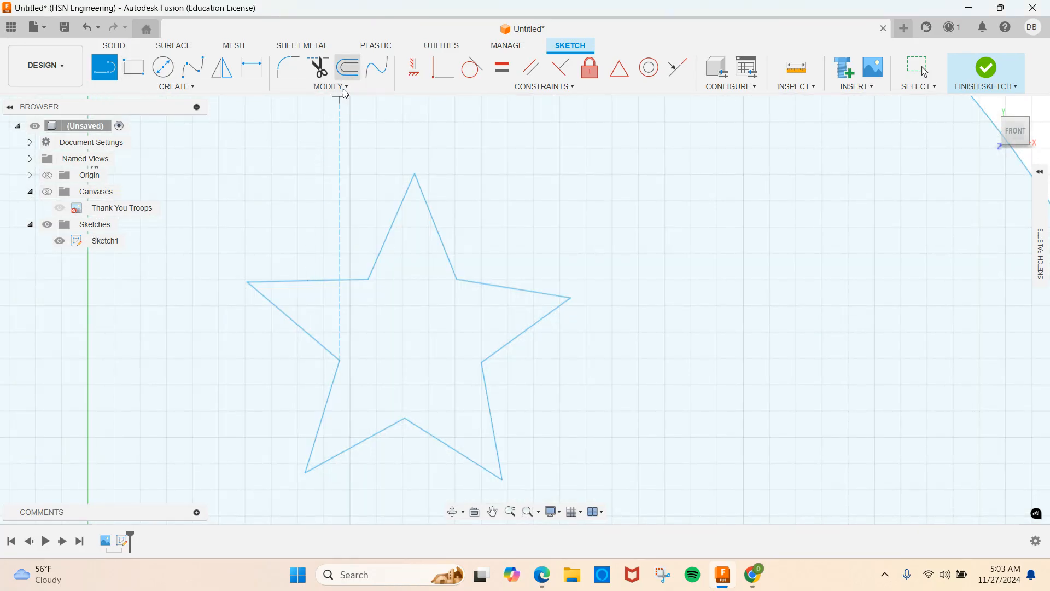
scroll(495, 176, "down", 2)
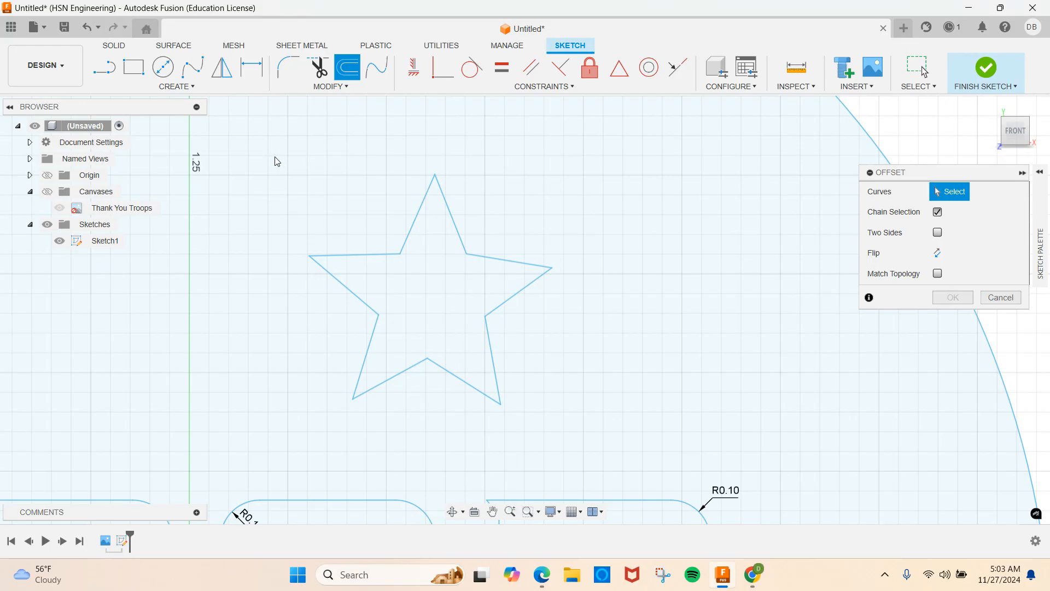
left_click(453, 223)
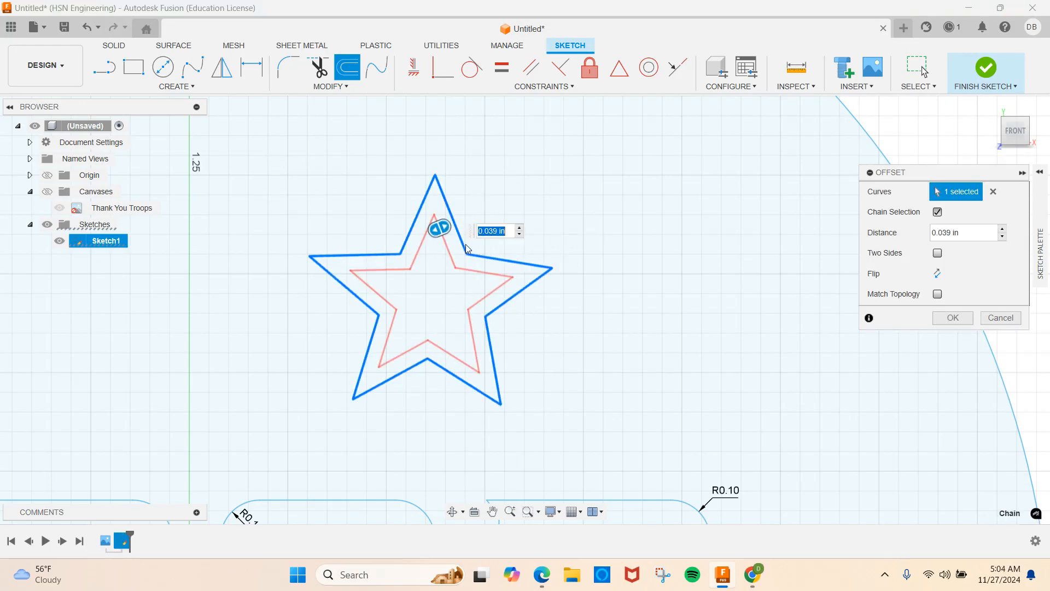
left_click_drag(438, 228, 439, 229)
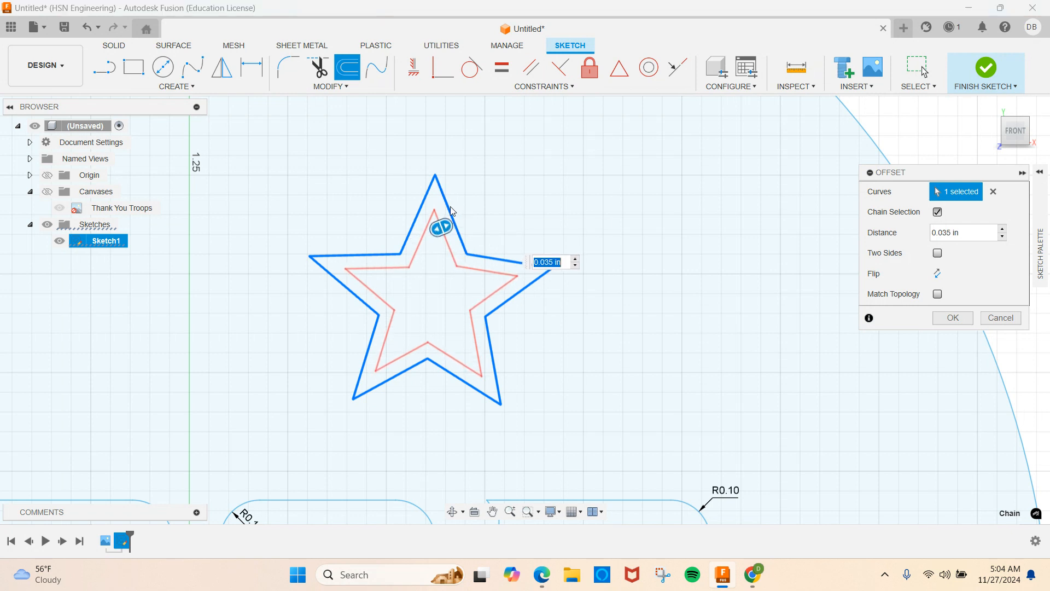
scroll(447, 239, "up", 3)
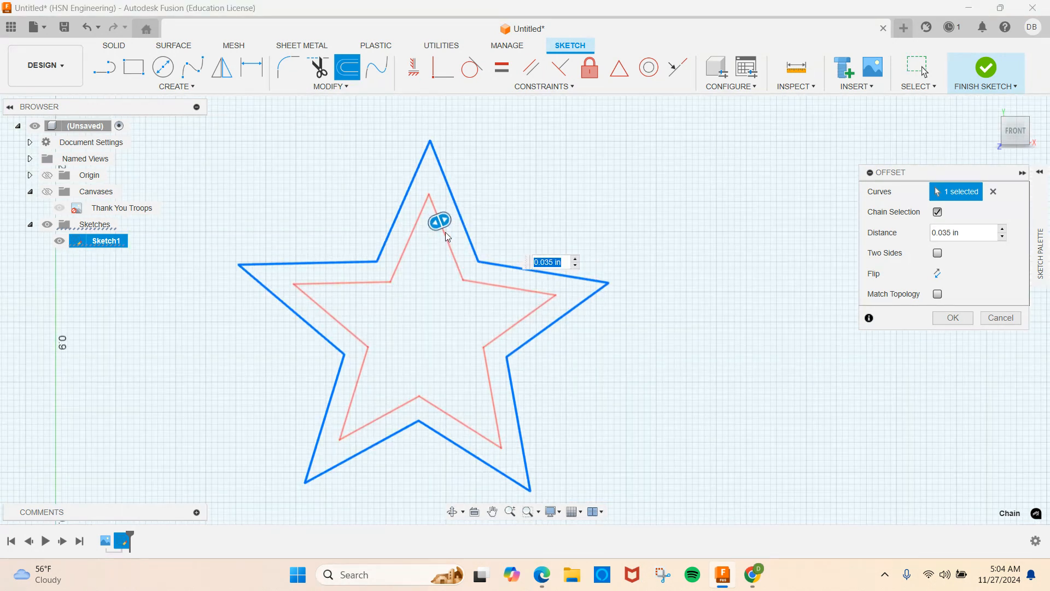
mouse_move(441, 220)
left_mouse_down()
mouse_move(502, 194)
mouse_move(448, 225)
left_mouse_up()
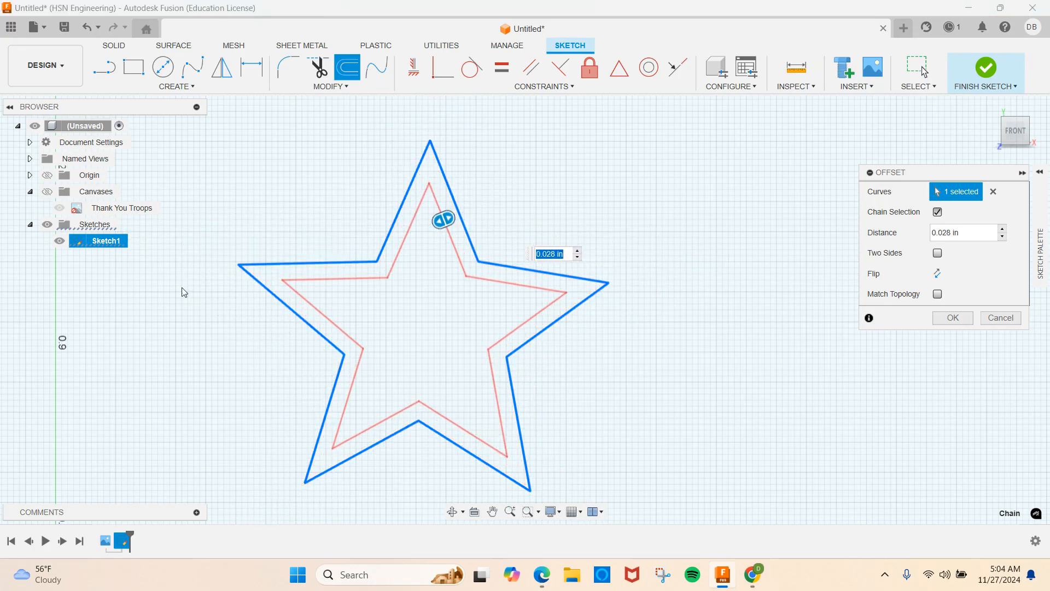
Step: Show the canvases again and finish the inward star offset at 0.029 in, matching the blue border's inner edge
left_click(48, 192)
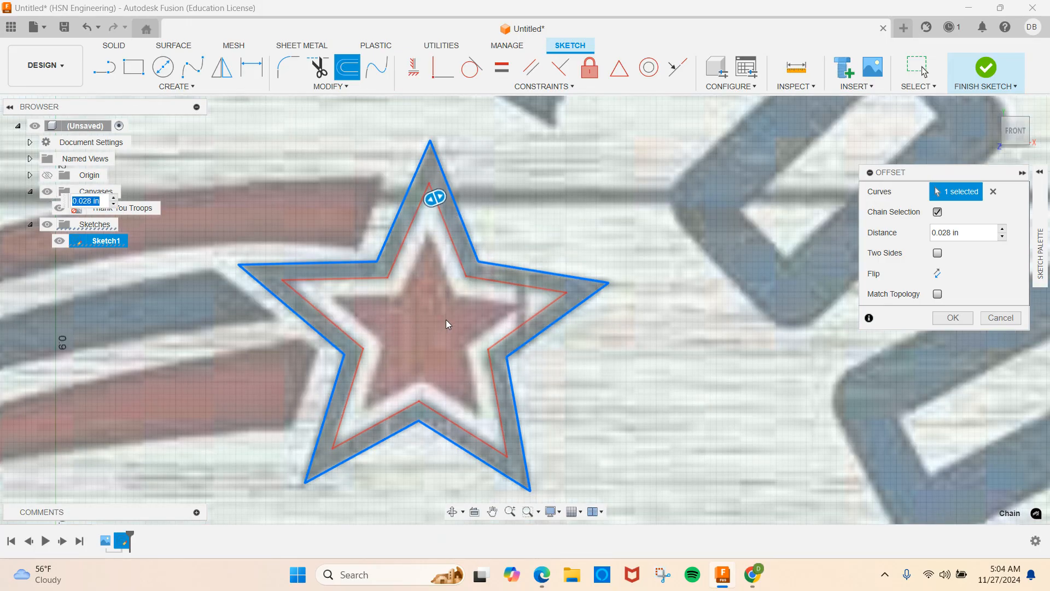
scroll(454, 309, "up", 1)
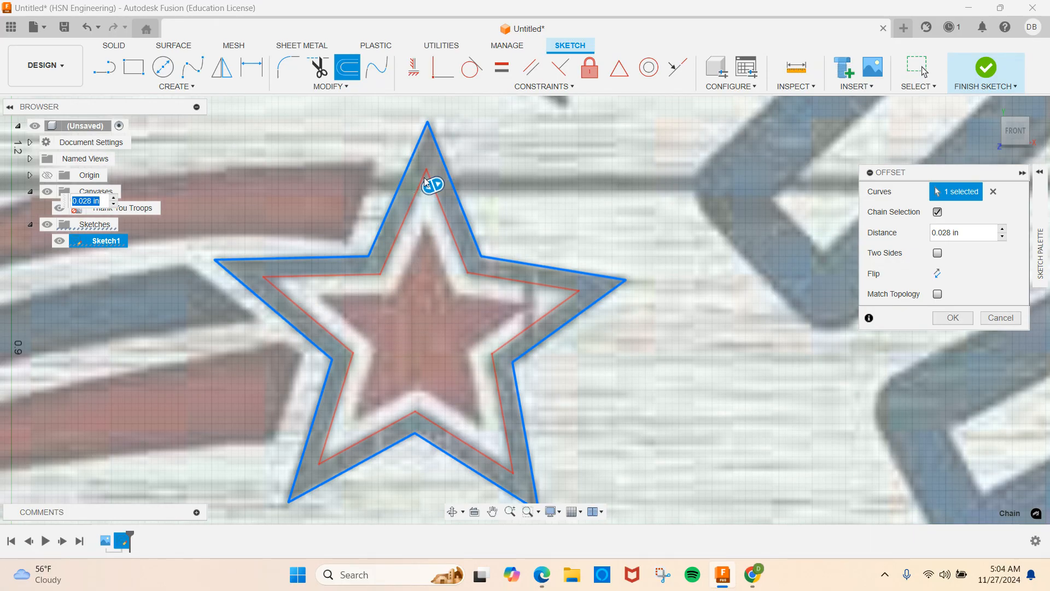
left_click_drag(432, 185, 433, 188)
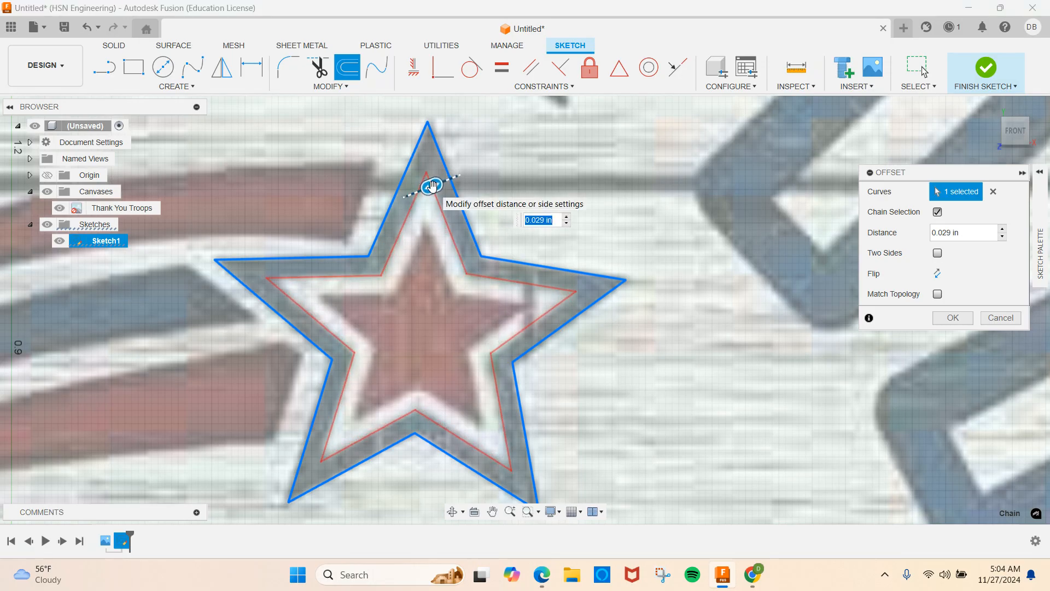
key("Return")
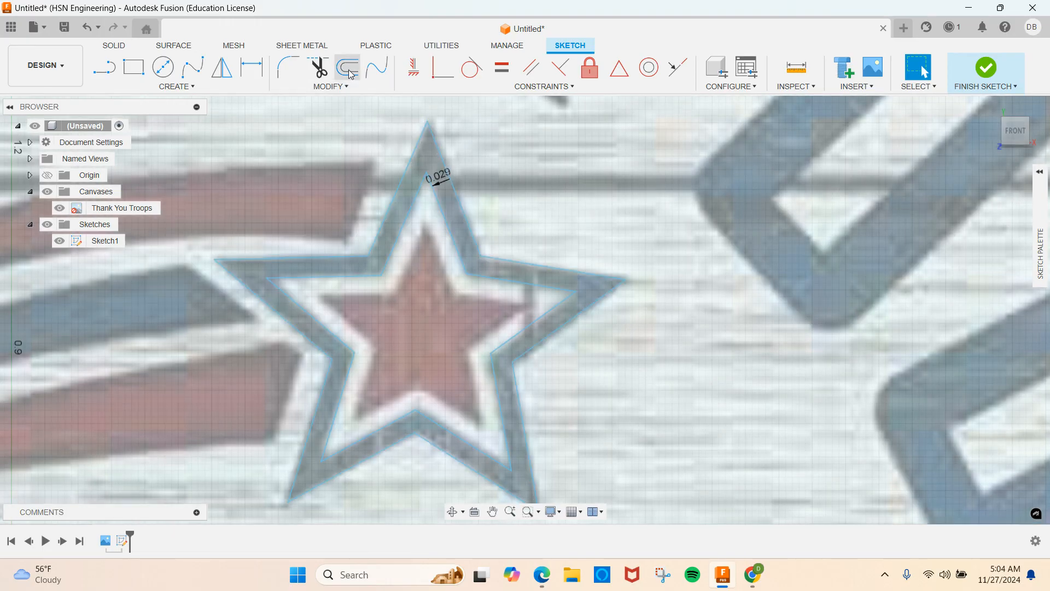
Step: Offset the shooting star's outer outline inward by 0.058 in to match the edge of the red inner star
left_click(348, 68)
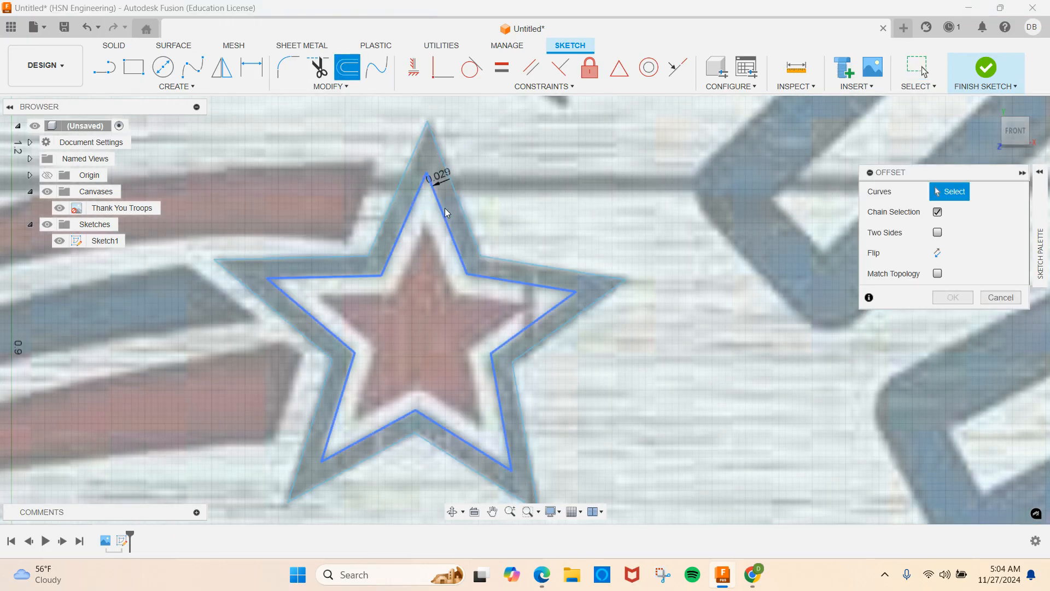
left_click(445, 208)
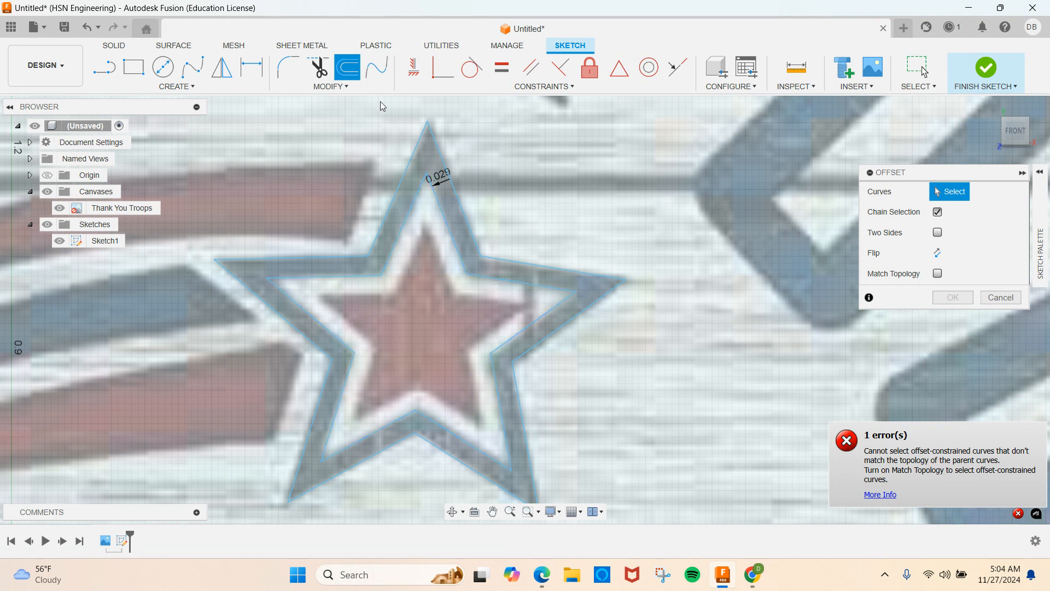
left_click(441, 169)
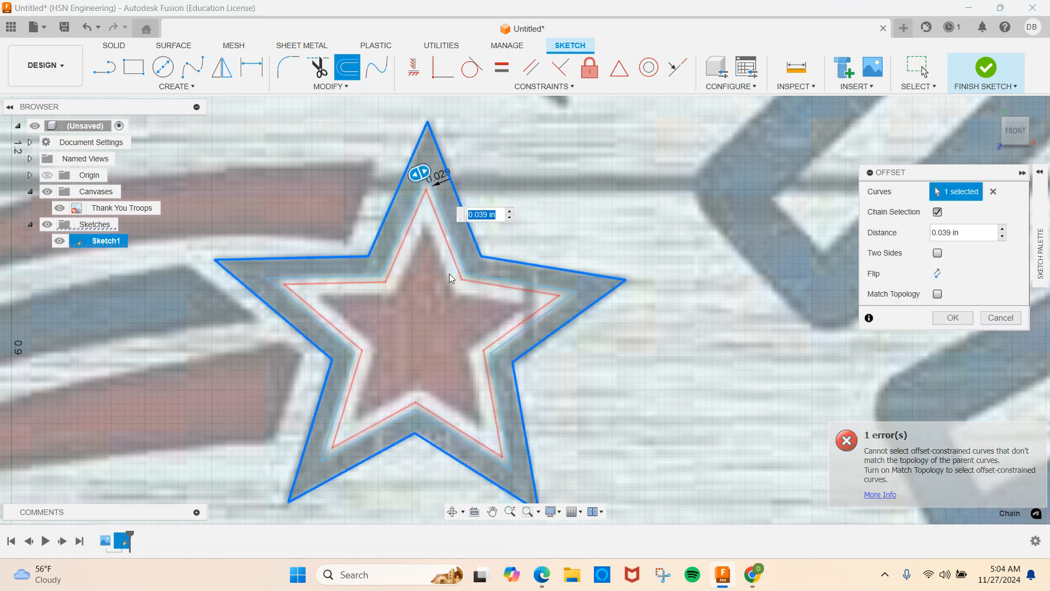
left_click_drag(423, 174, 417, 194)
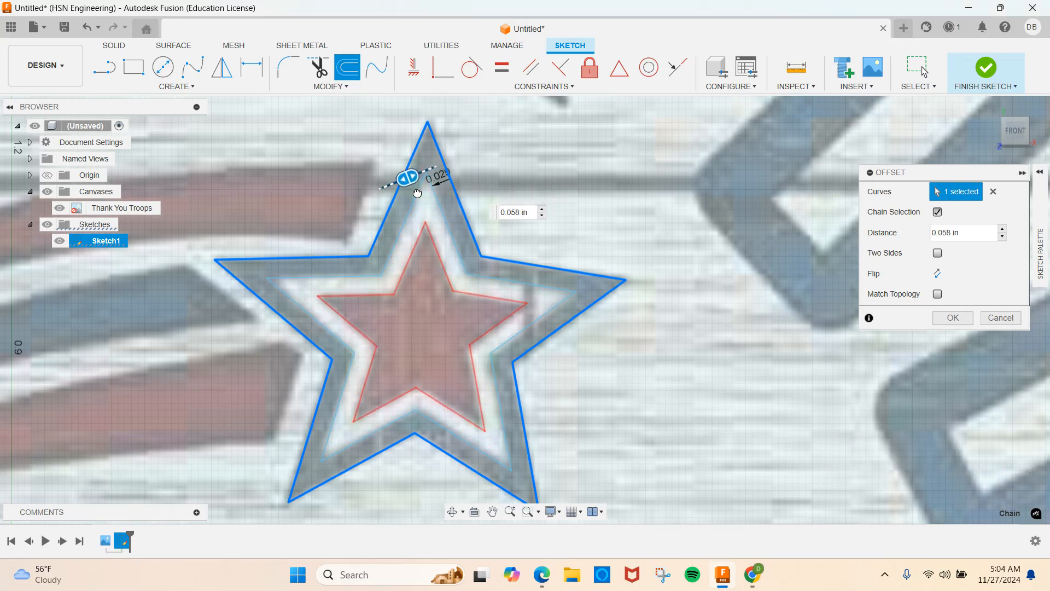
key("Return")
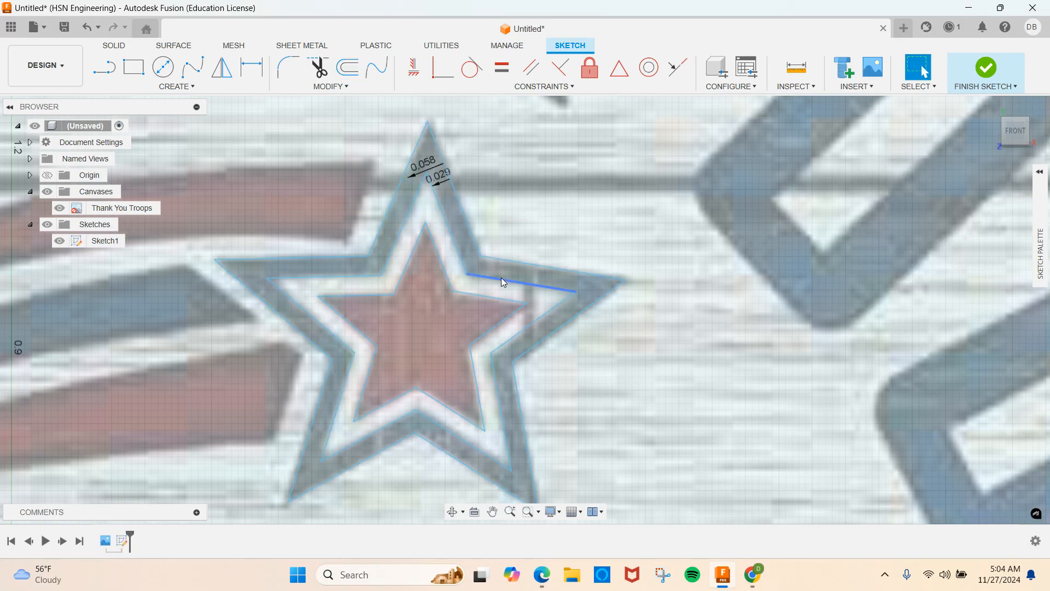
Step: Hide the Thank You Troops canvas to examine the star's nested outlines on their own, and show the canvas again
scroll(501, 277, "down", 5)
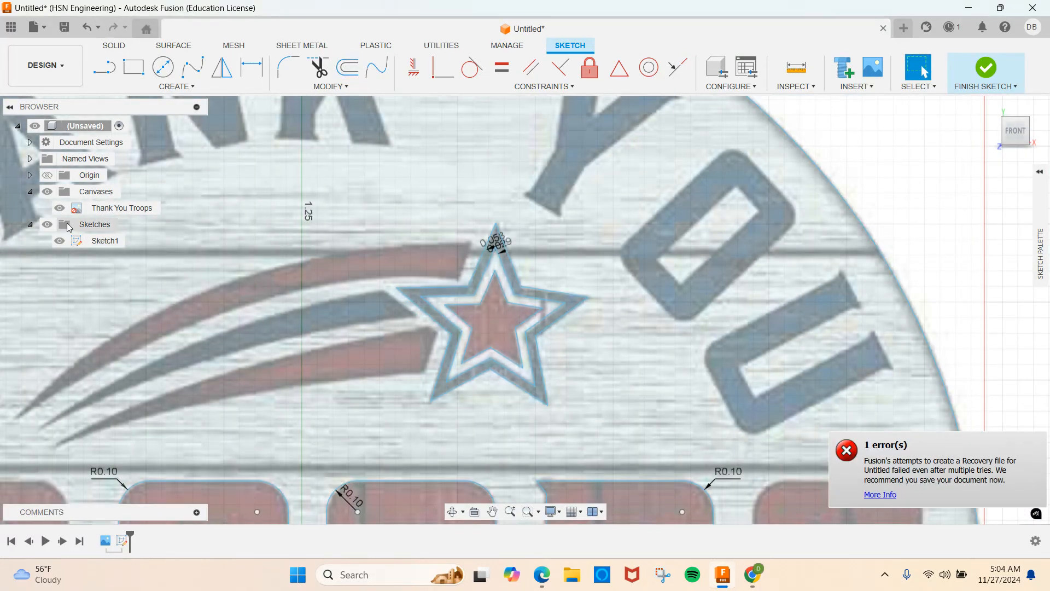
left_click(68, 211)
left_click(61, 210)
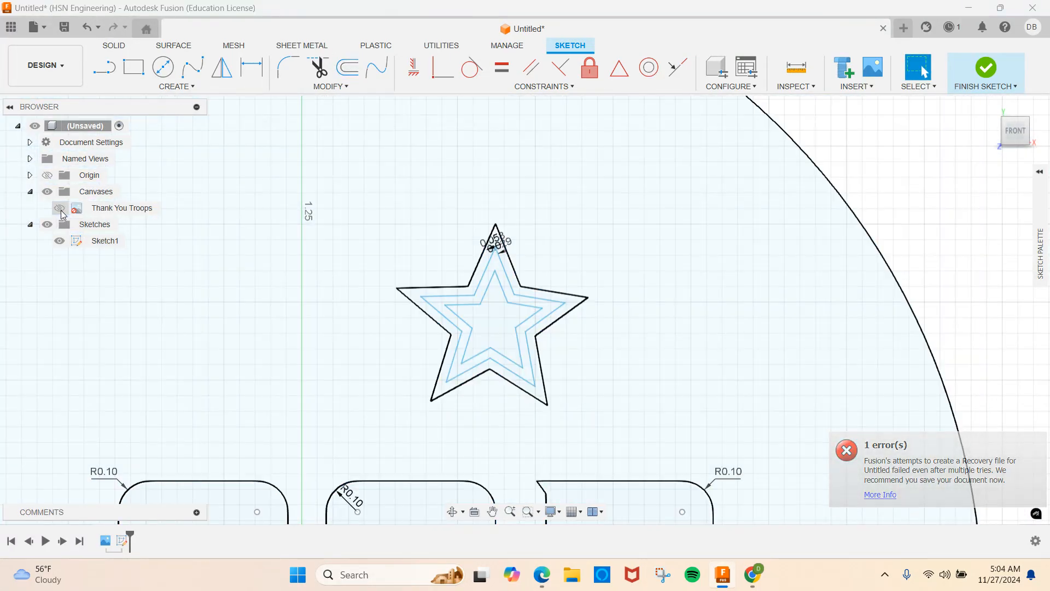
scroll(377, 320, "up", 4)
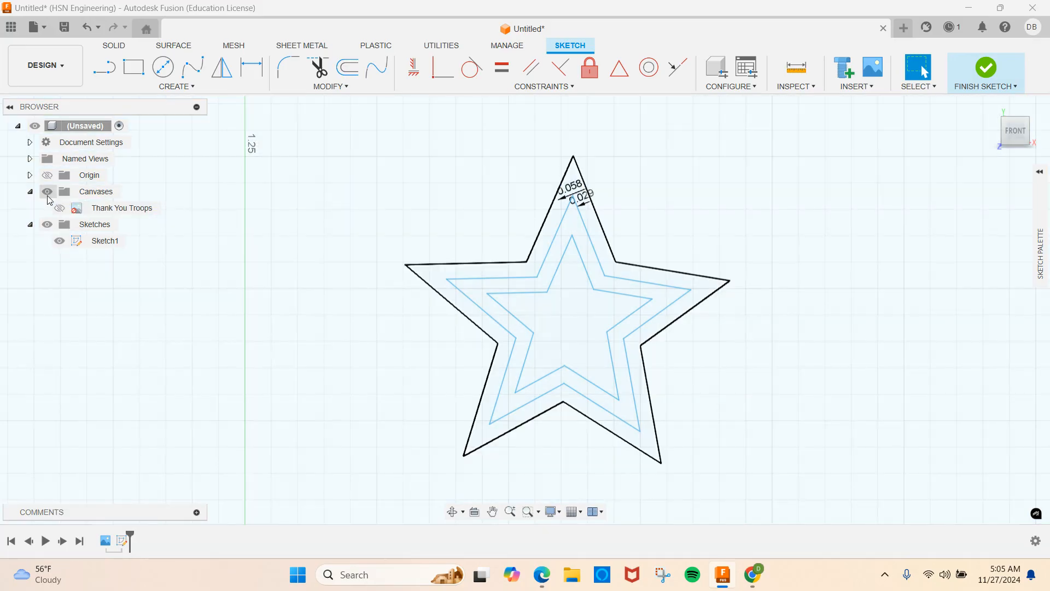
left_click(59, 209)
scroll(382, 320, "down", 4)
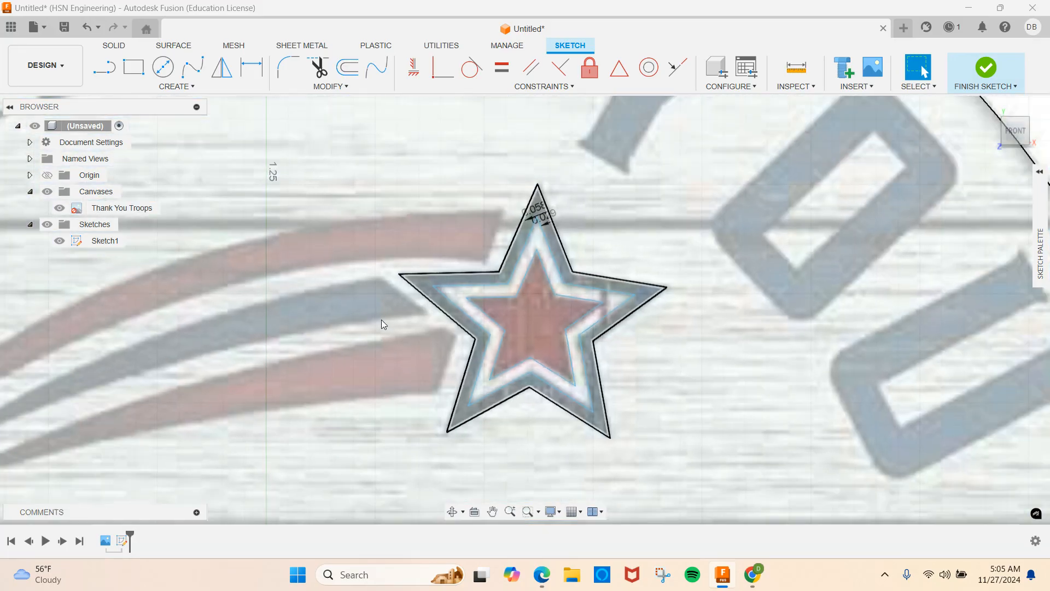
Step: Trace the upper edge of the top red stripe with a 3-point arc from its left tip to its upper corner near the star
middle_click_drag(337, 298, 539, 307)
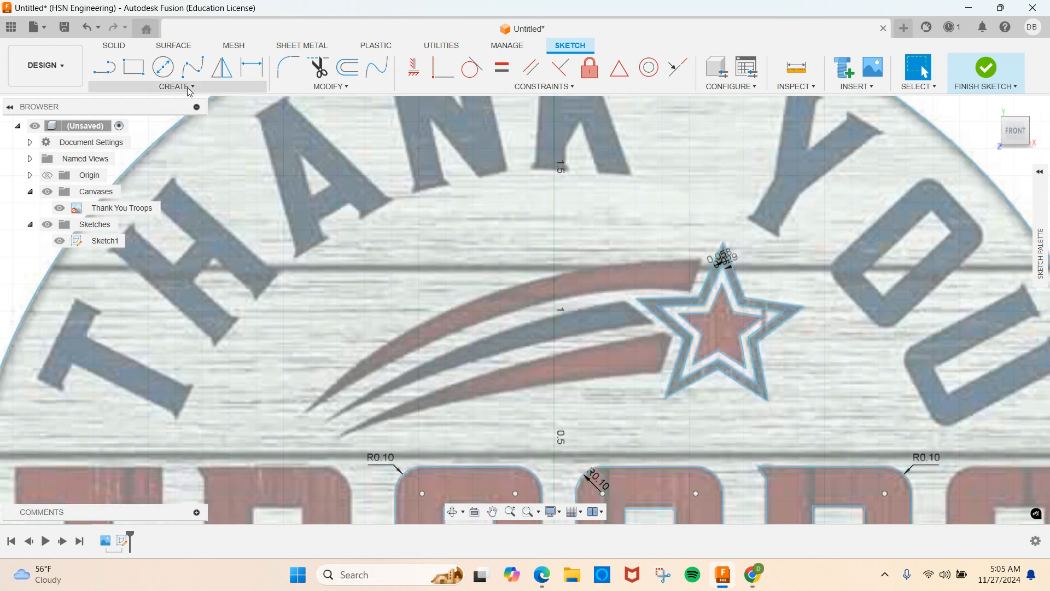
left_click(186, 86)
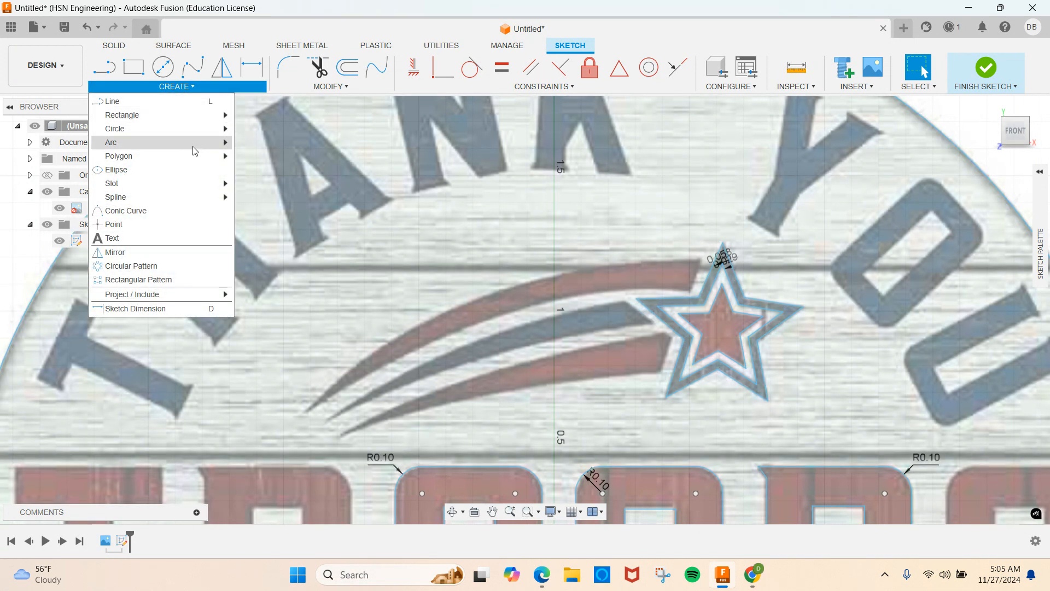
mouse_move(195, 151)
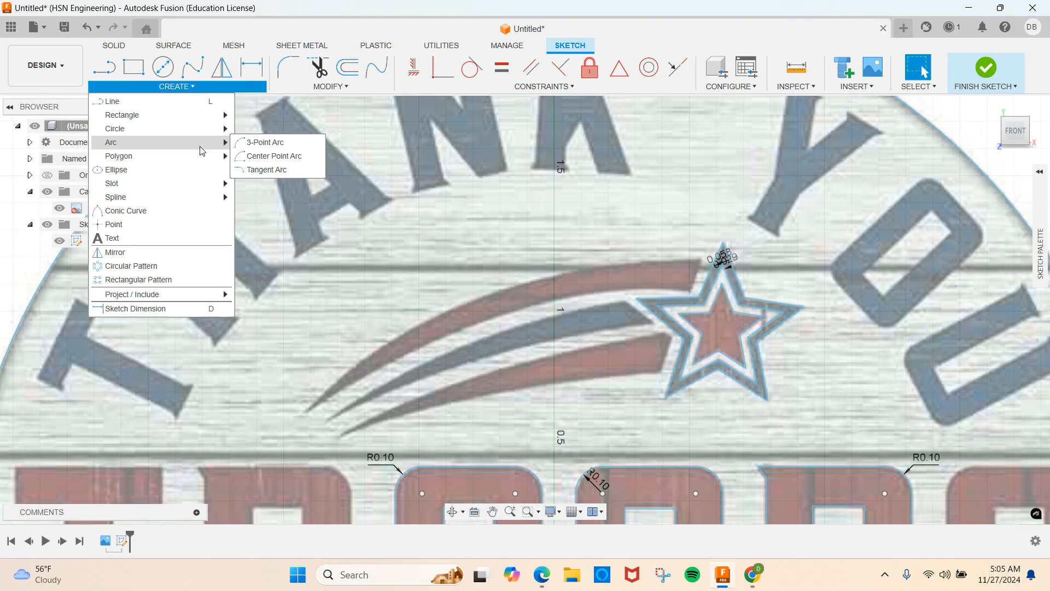
left_click(260, 143)
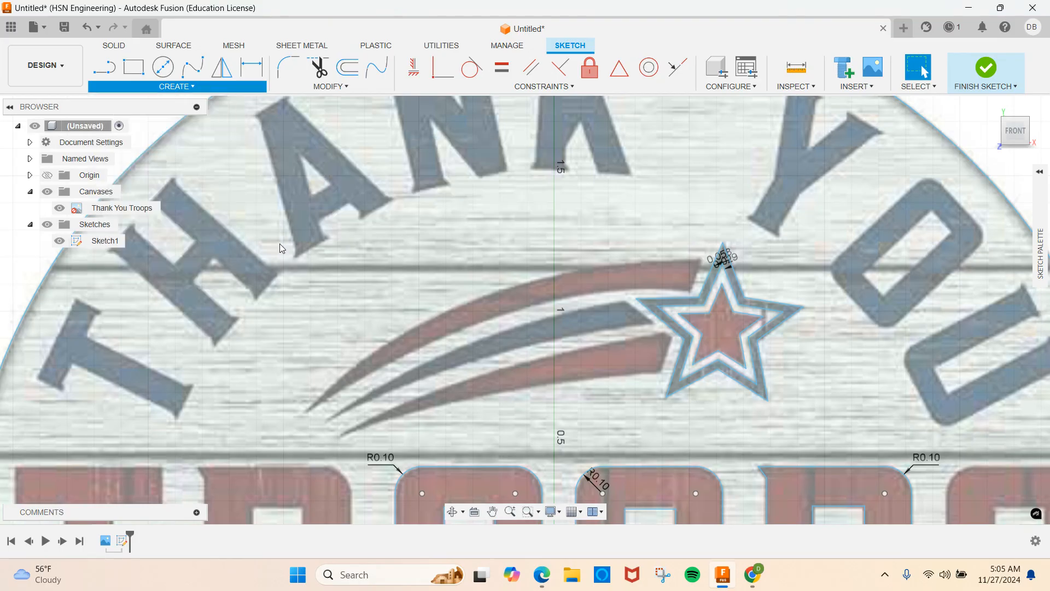
left_click(304, 411)
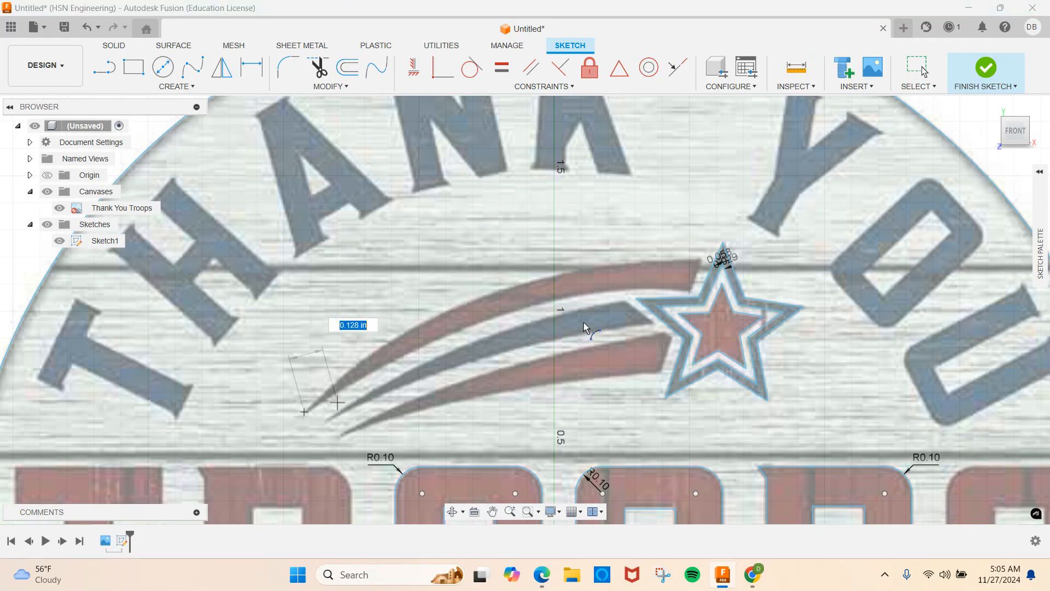
left_click(700, 260)
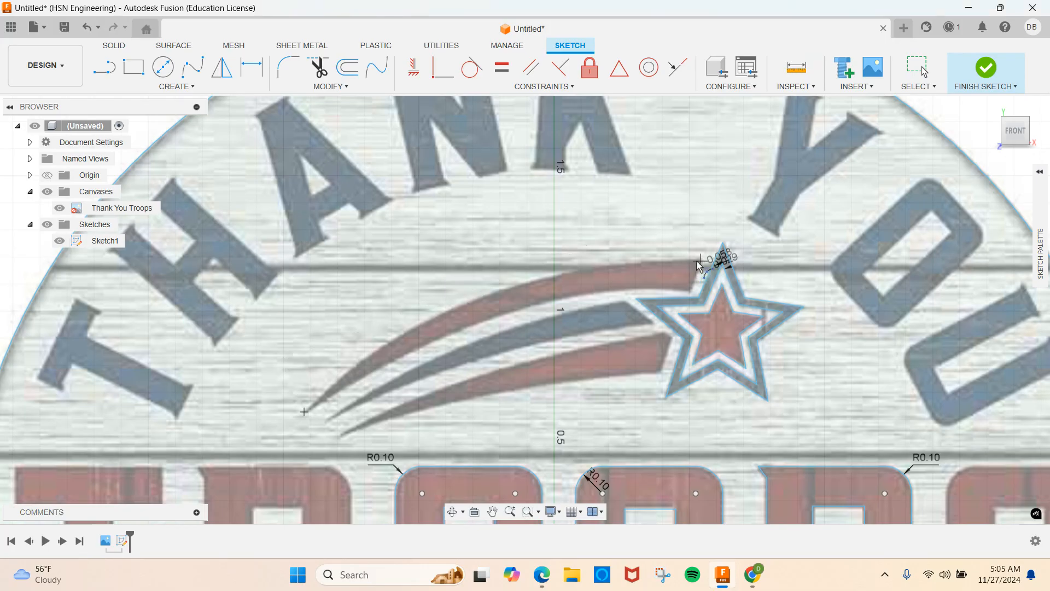
left_click(554, 275)
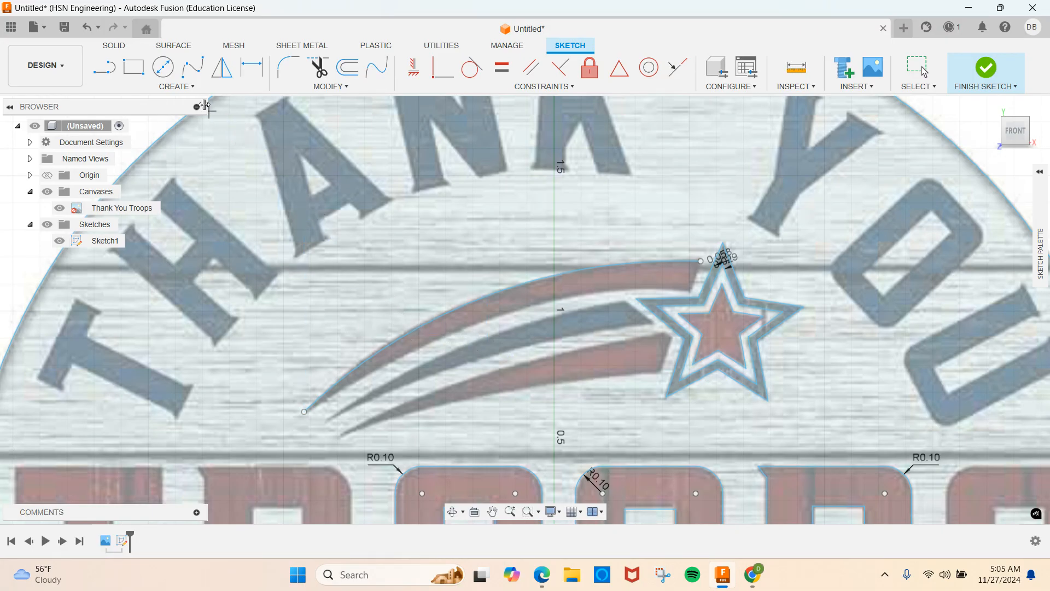
Step: Try to trace the top red stripe's lower edge with a 3-point arc from its left tip to its lower corner near the star
left_click(176, 86)
mouse_move(207, 147)
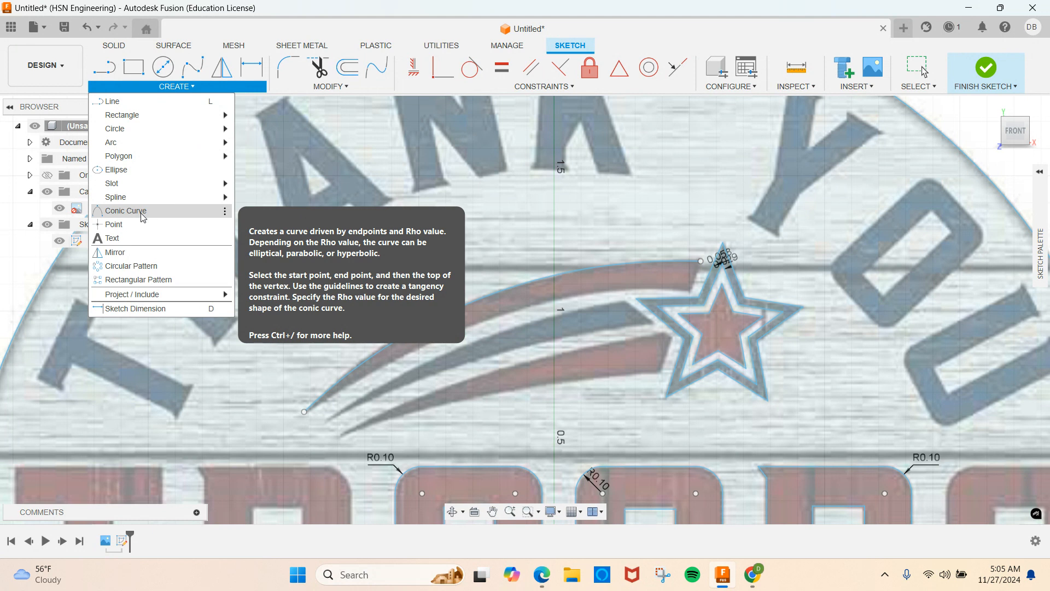
mouse_move(154, 186)
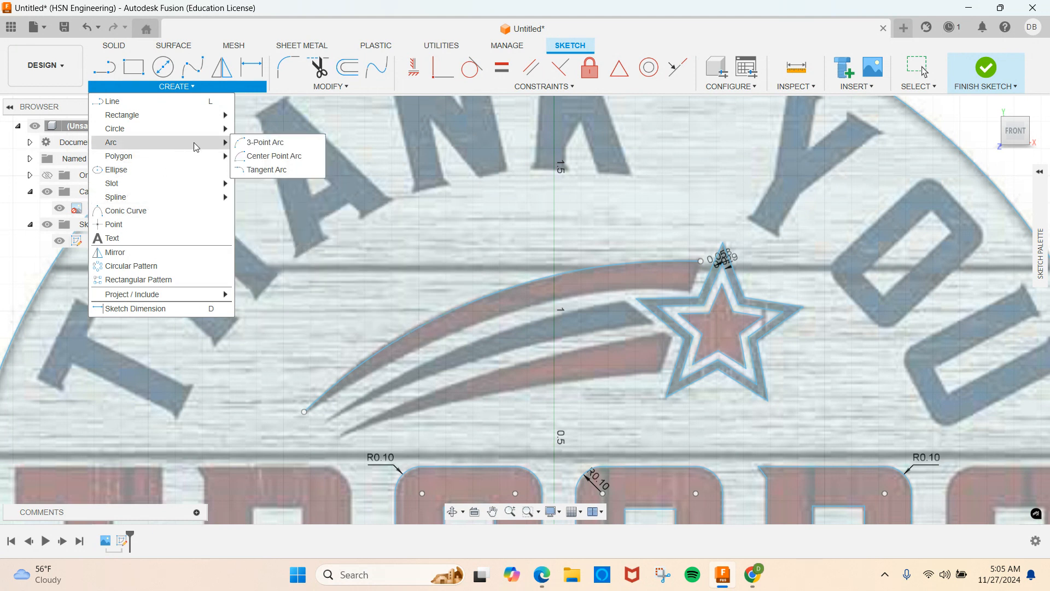
left_click(263, 143)
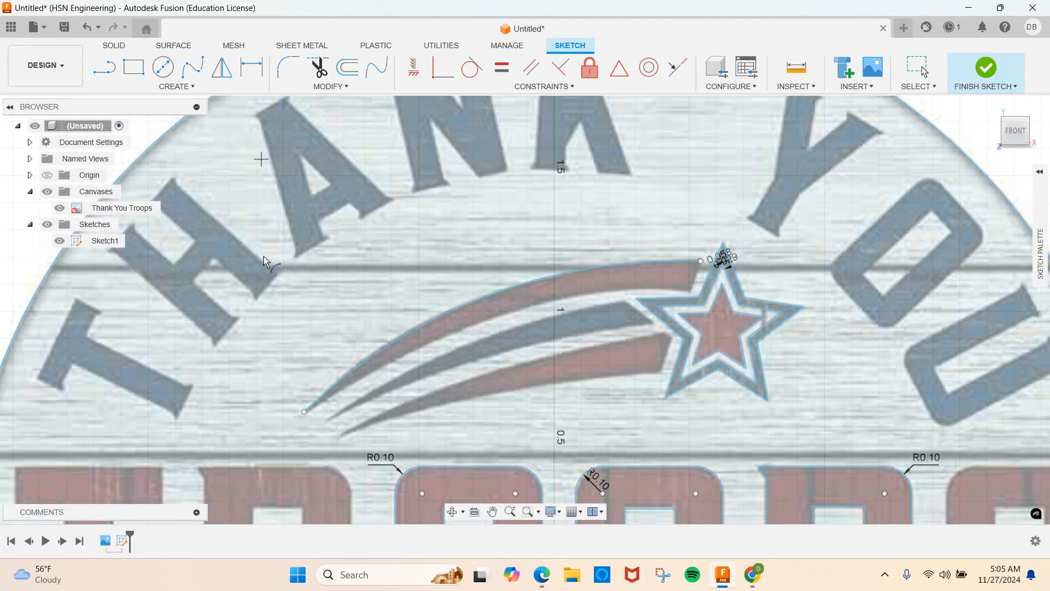
left_click(304, 410)
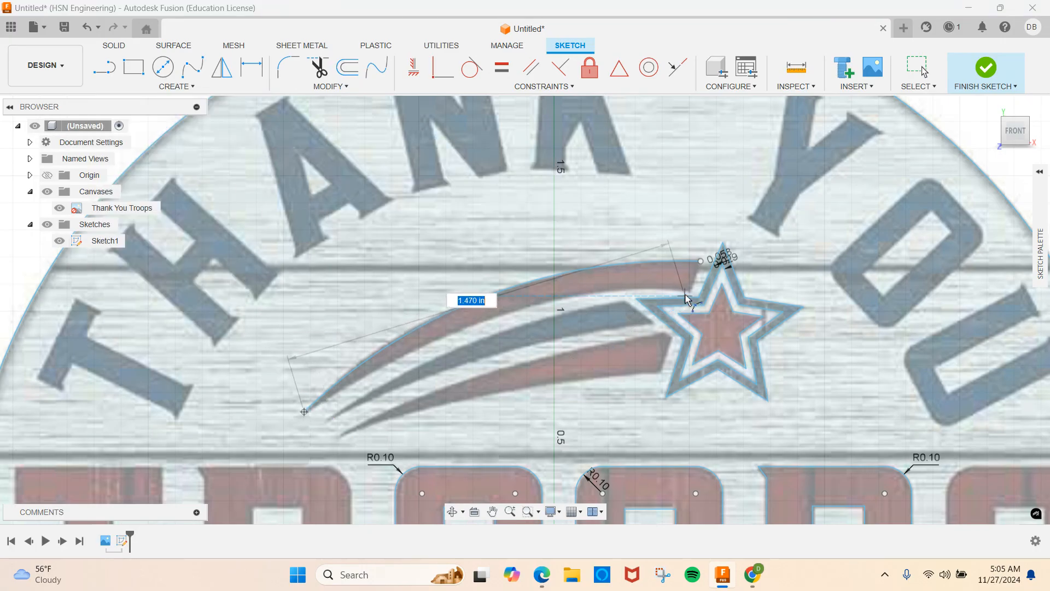
scroll(690, 297, "up", 5)
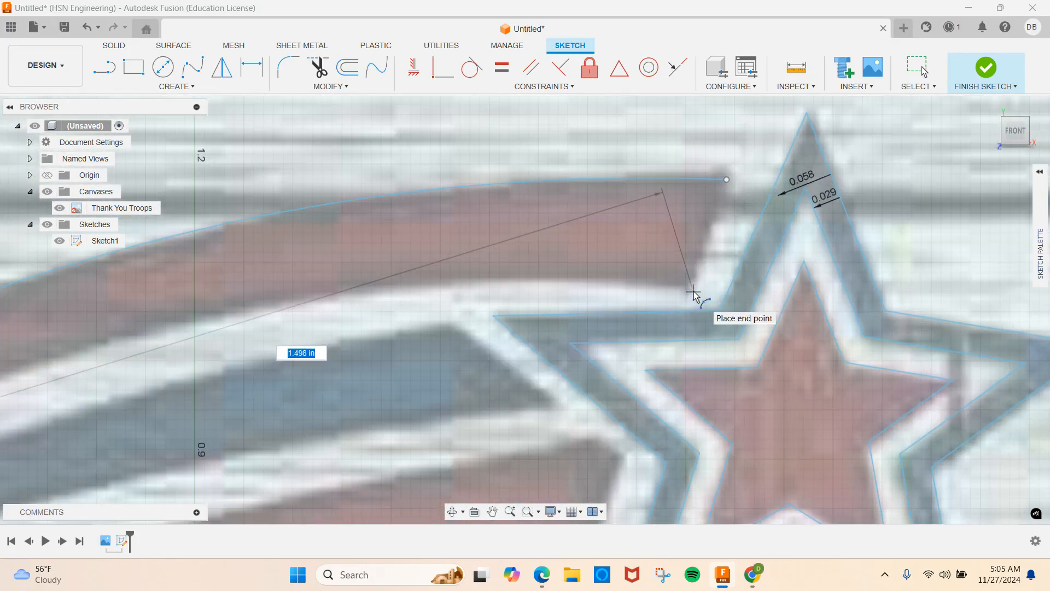
left_click(690, 292)
scroll(485, 297, "down", 4)
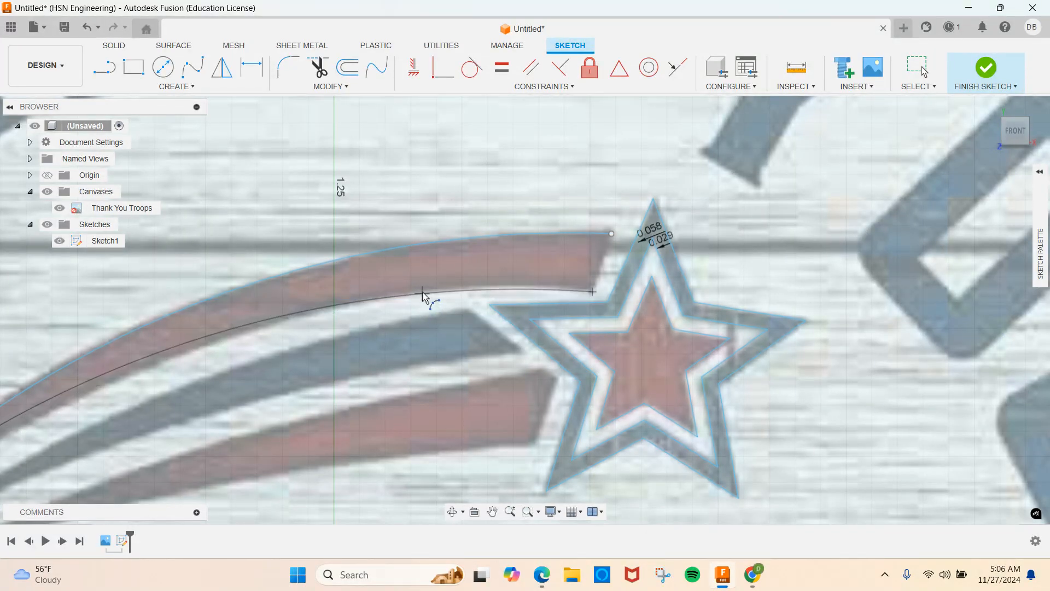
scroll(427, 300, "down", 3)
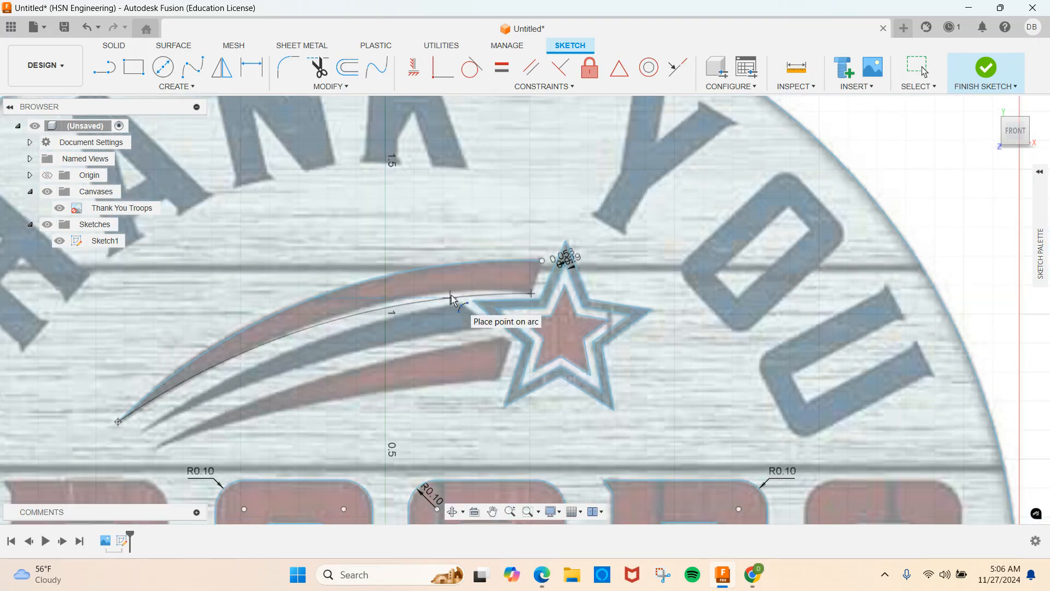
left_click(441, 295)
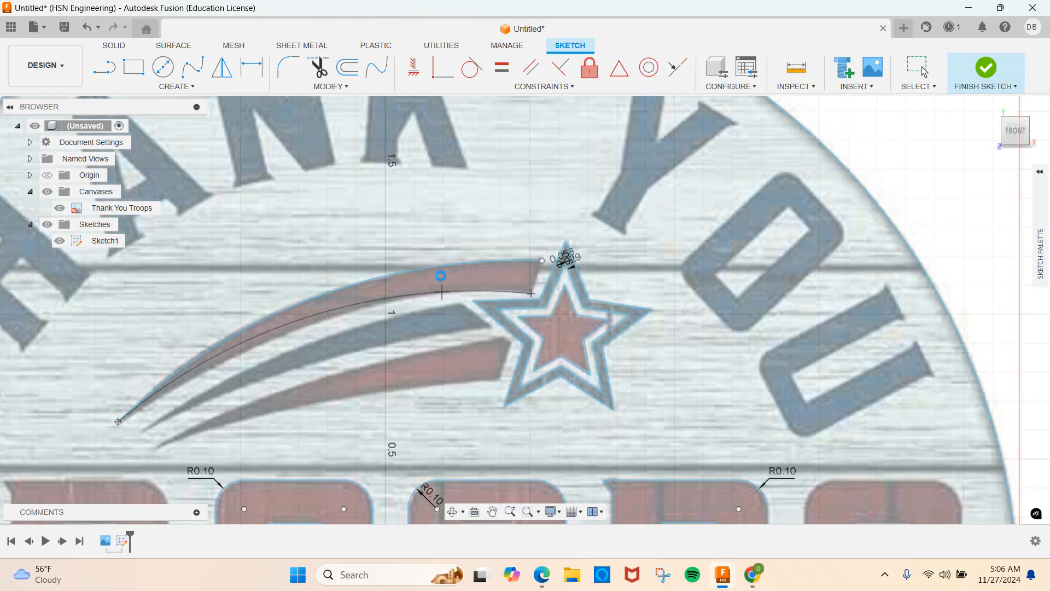
key("Escape")
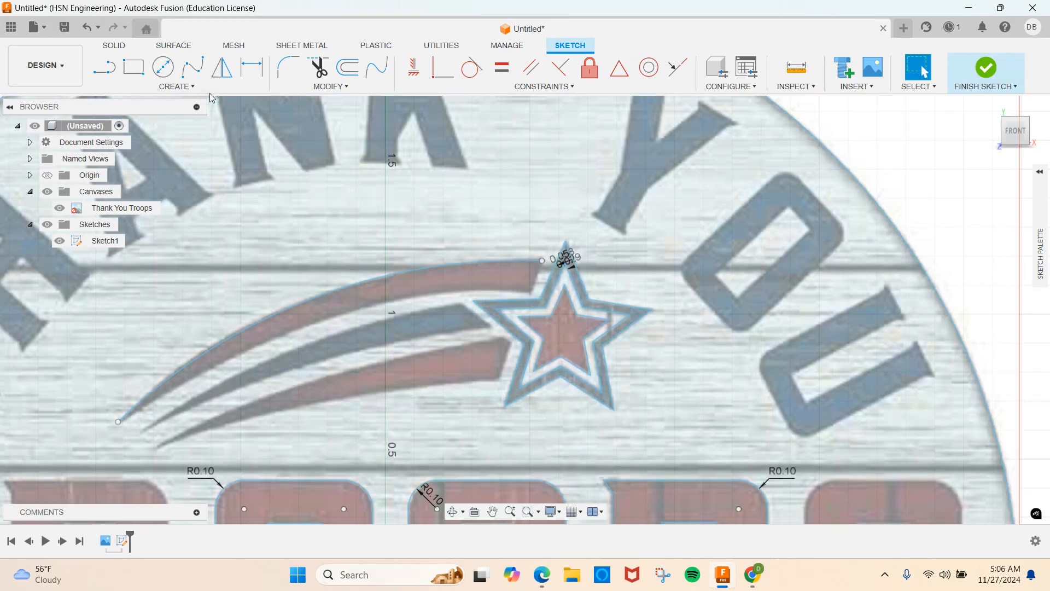
left_click(206, 90)
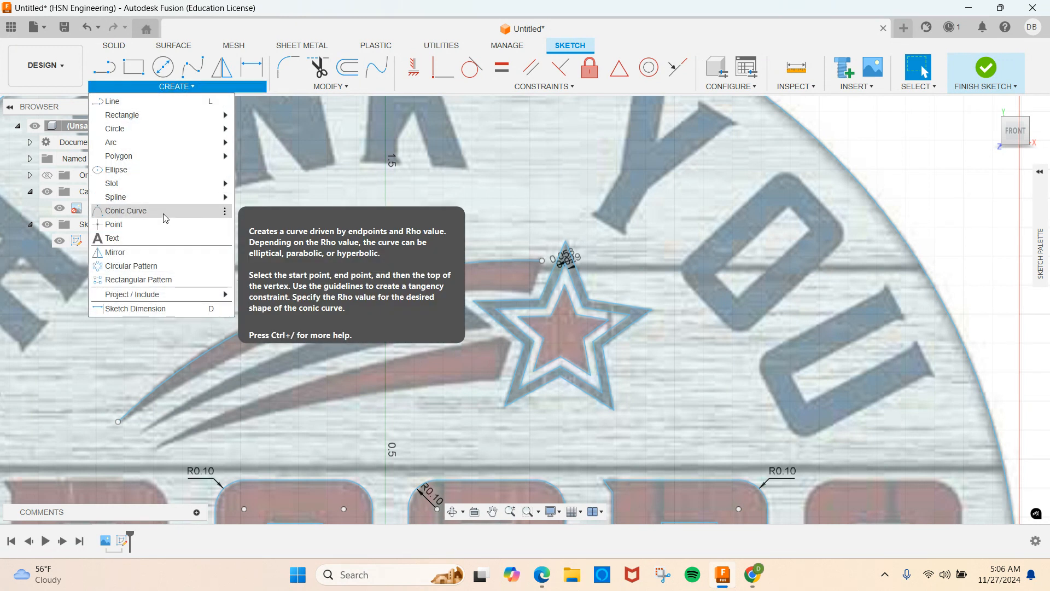
left_click(165, 211)
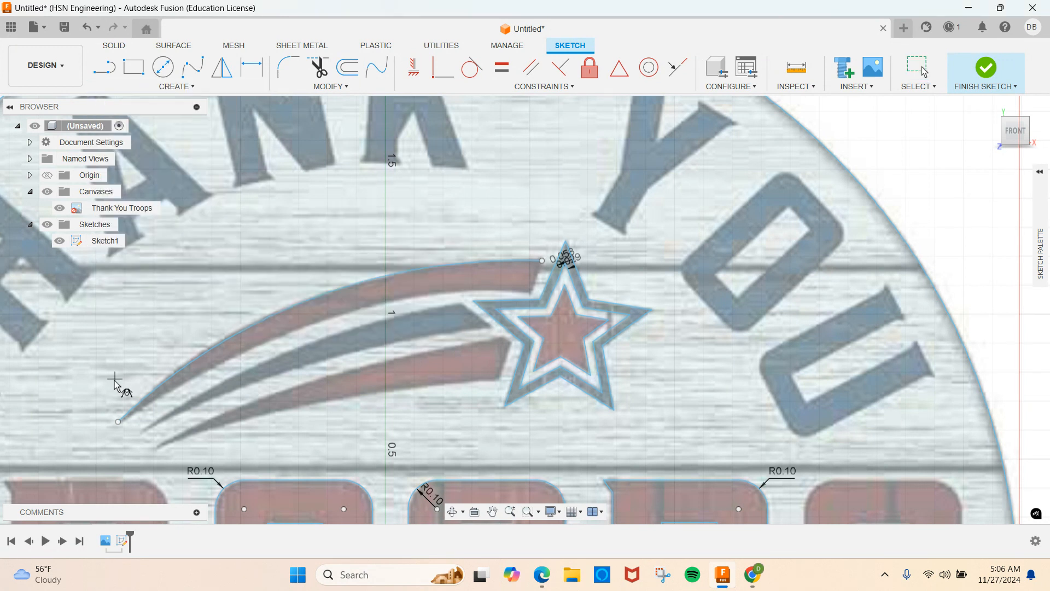
left_click(119, 421)
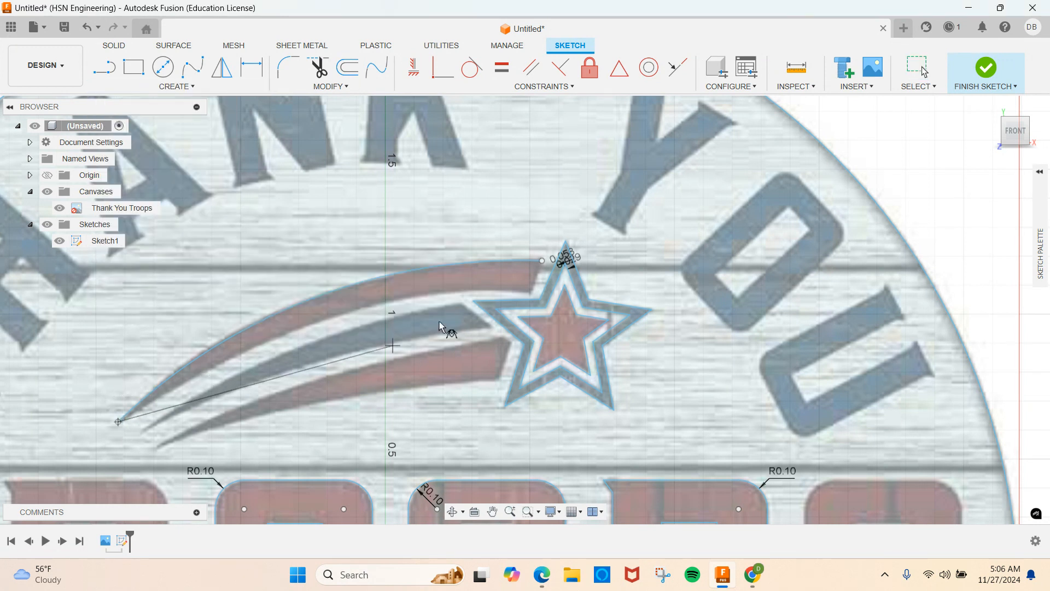
left_click(531, 293)
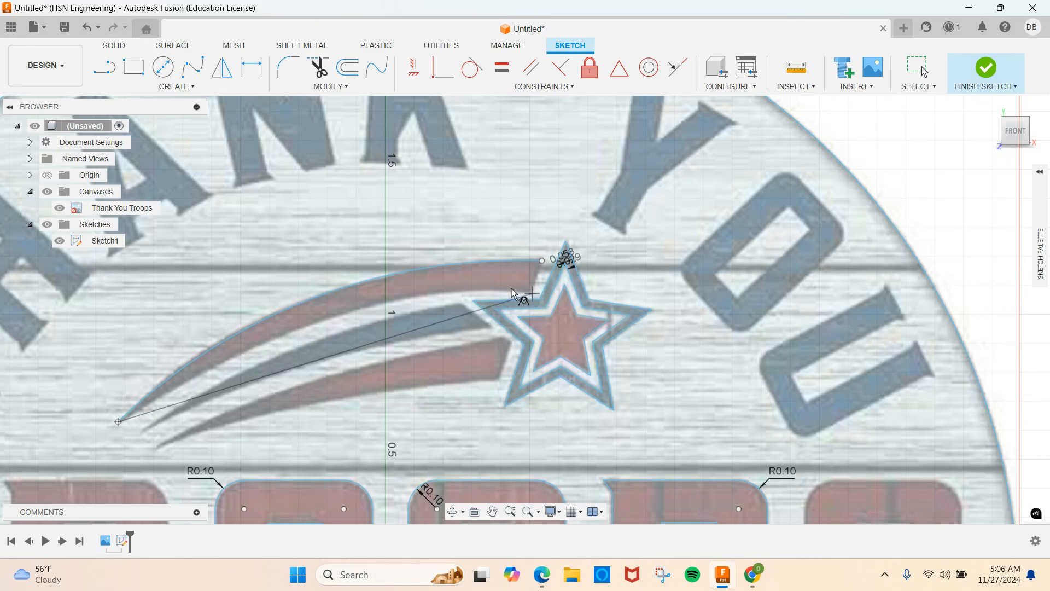
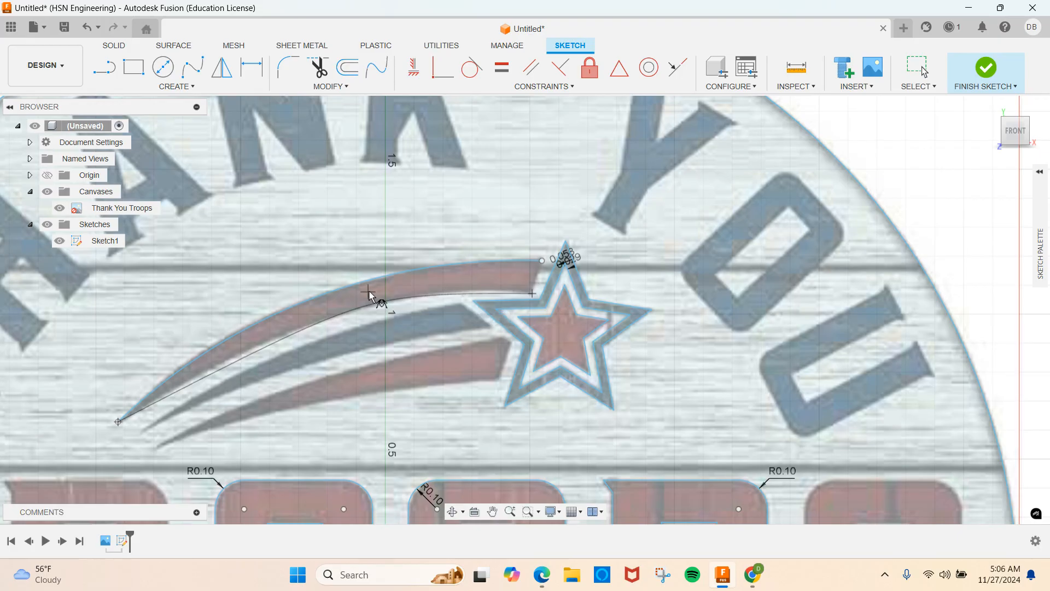
key("Escape")
Step: Draw a 3-point arc along the top red stripe's lower edge, starting at the existing arc's left end and ending beside the star
left_click(182, 87)
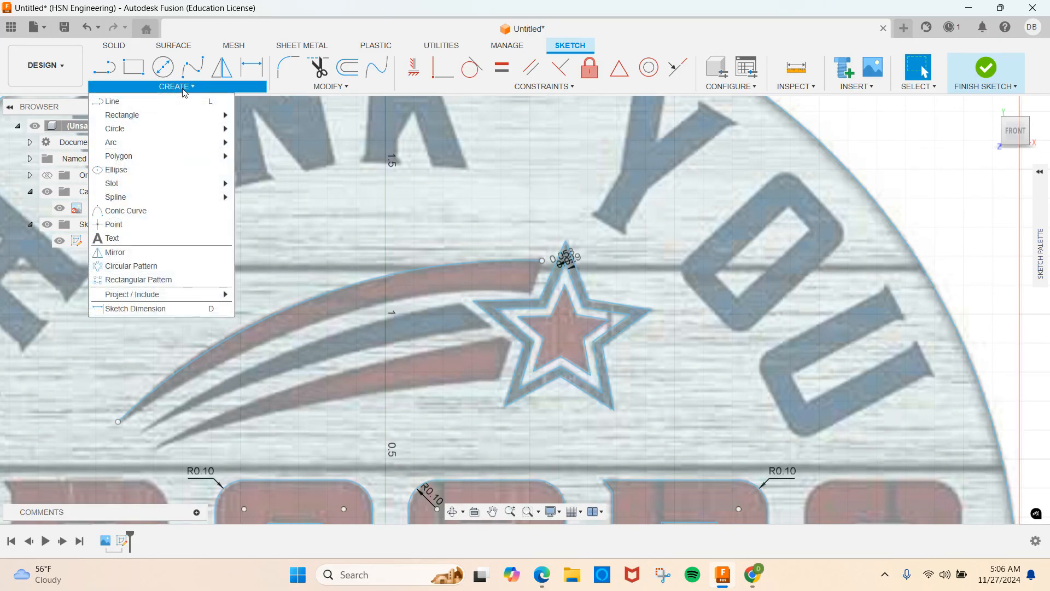
mouse_move(163, 134)
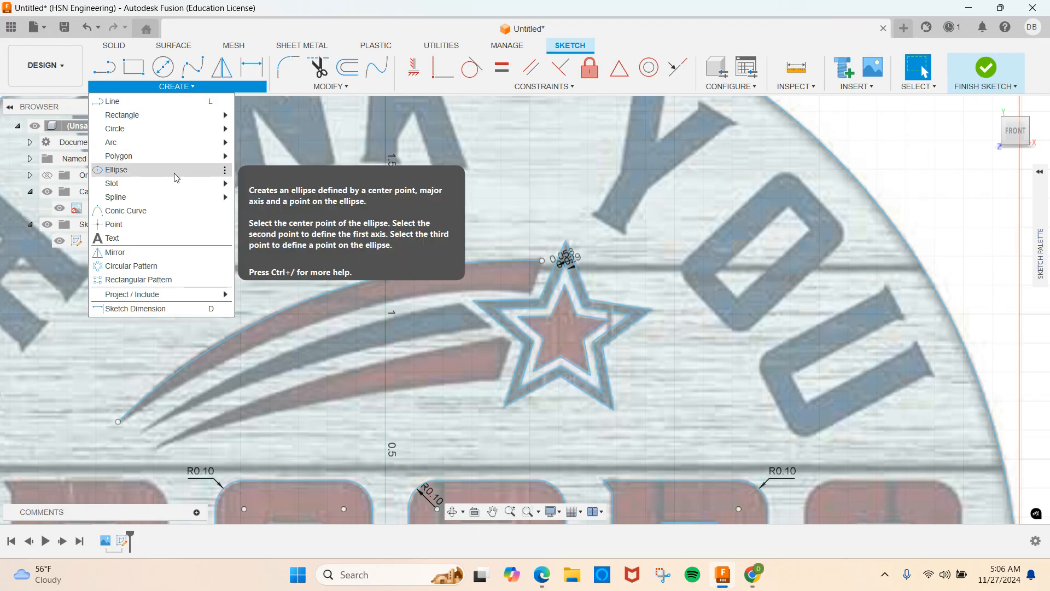
mouse_move(205, 130)
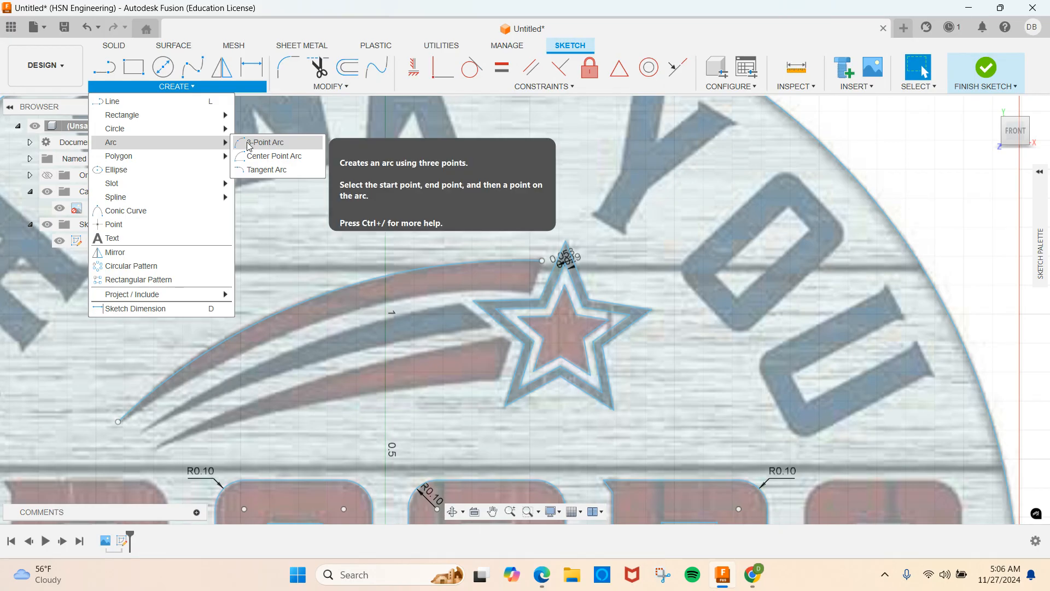
left_click(257, 142)
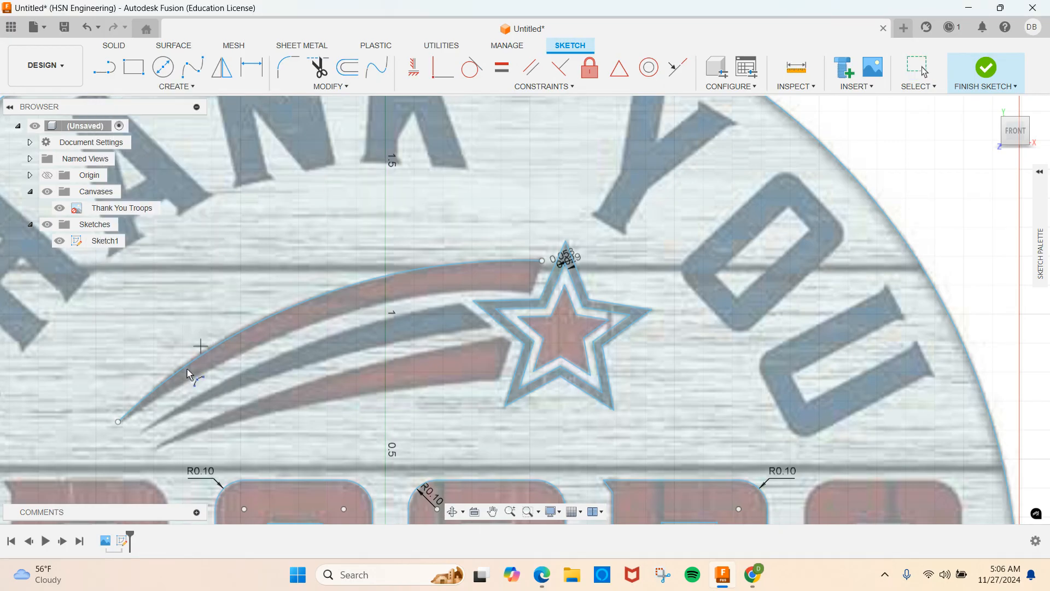
left_click(119, 422)
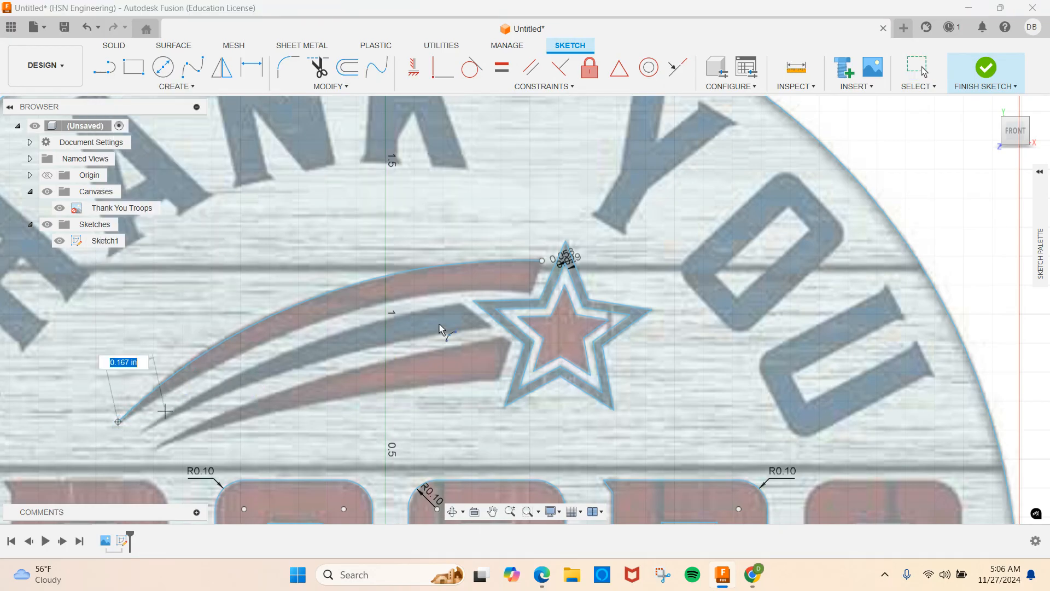
left_click(531, 293)
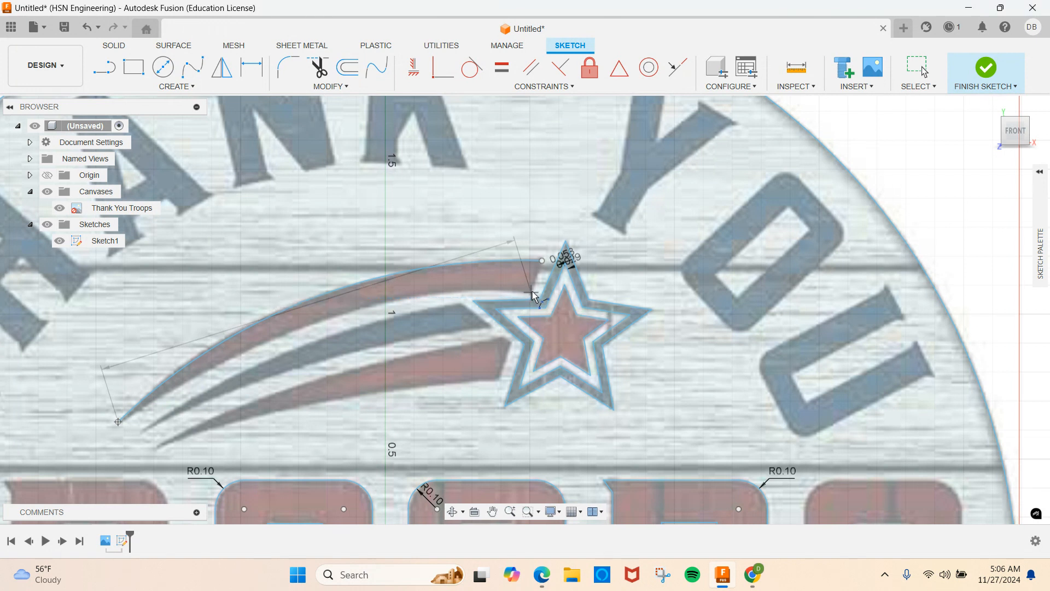
left_click(474, 294)
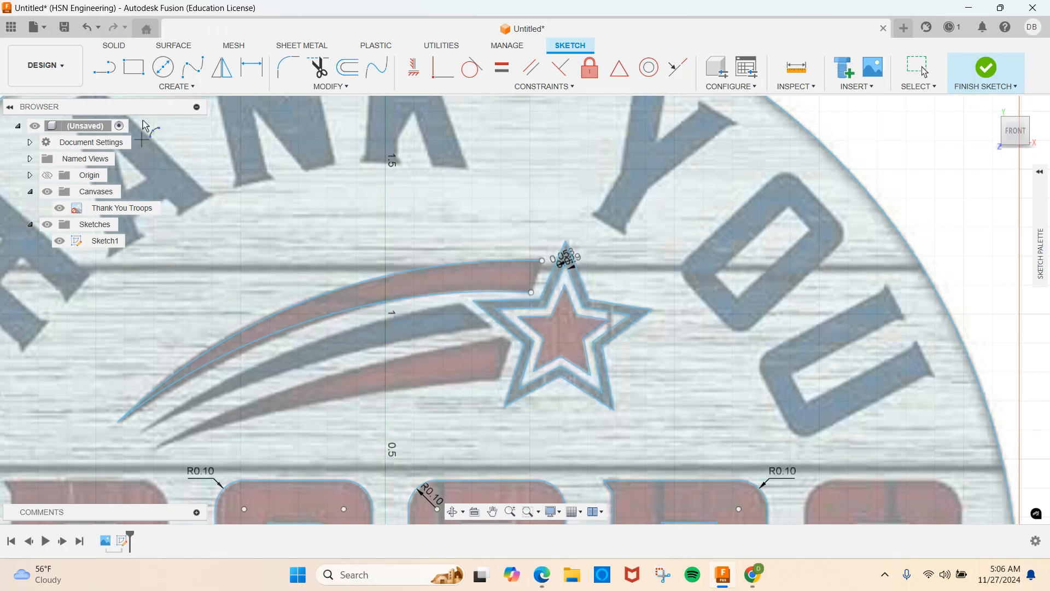
Step: Trace the middle blue stripe's upper and lower edges with 3-point arcs that meet at its left tip
left_click(174, 86)
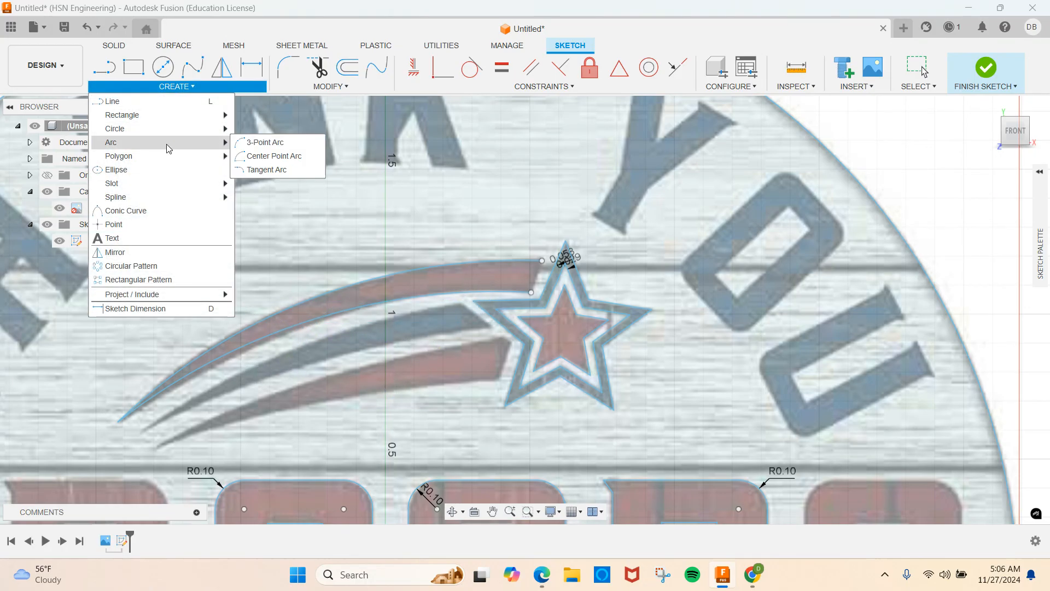
left_click(459, 301)
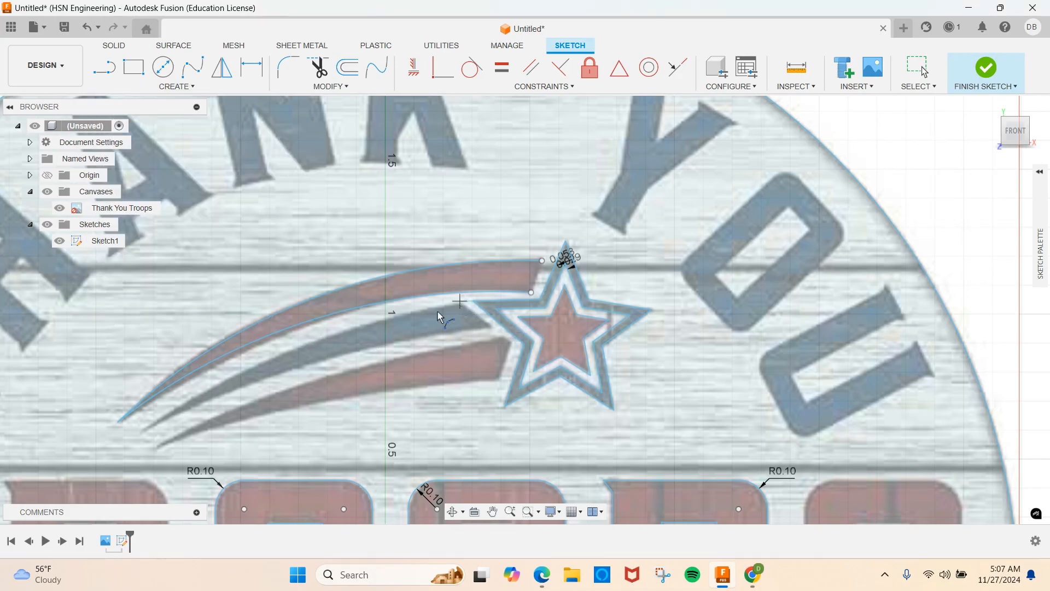
left_click(145, 431)
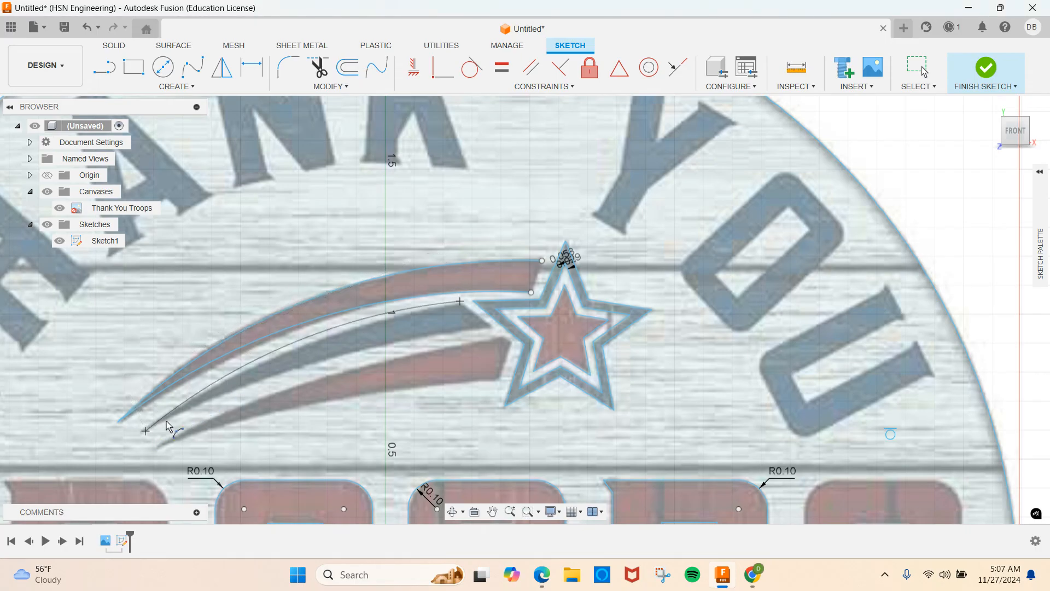
left_click(248, 369)
left_click(490, 327)
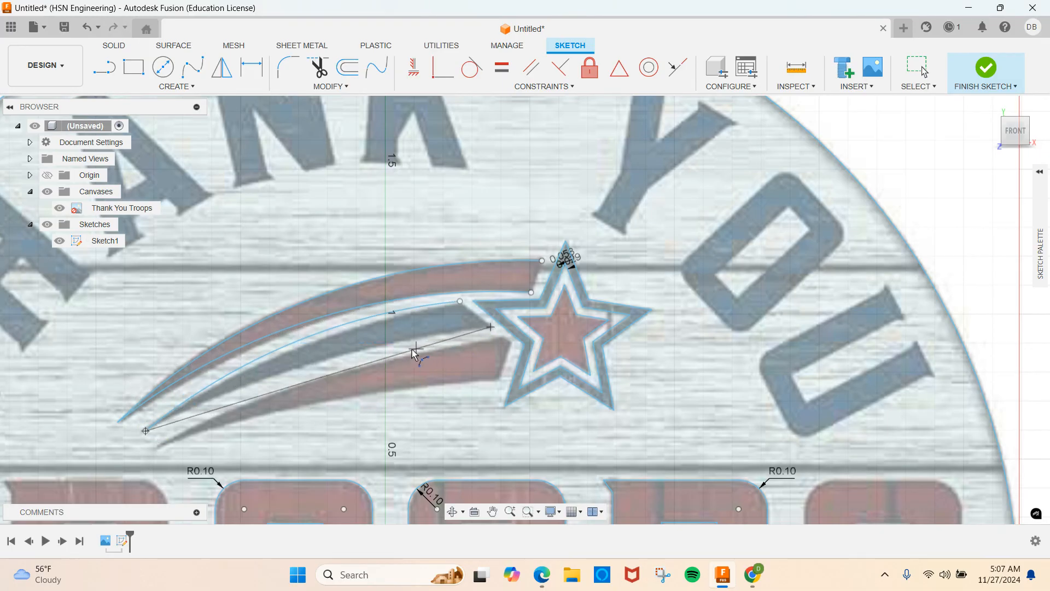
left_click(374, 350)
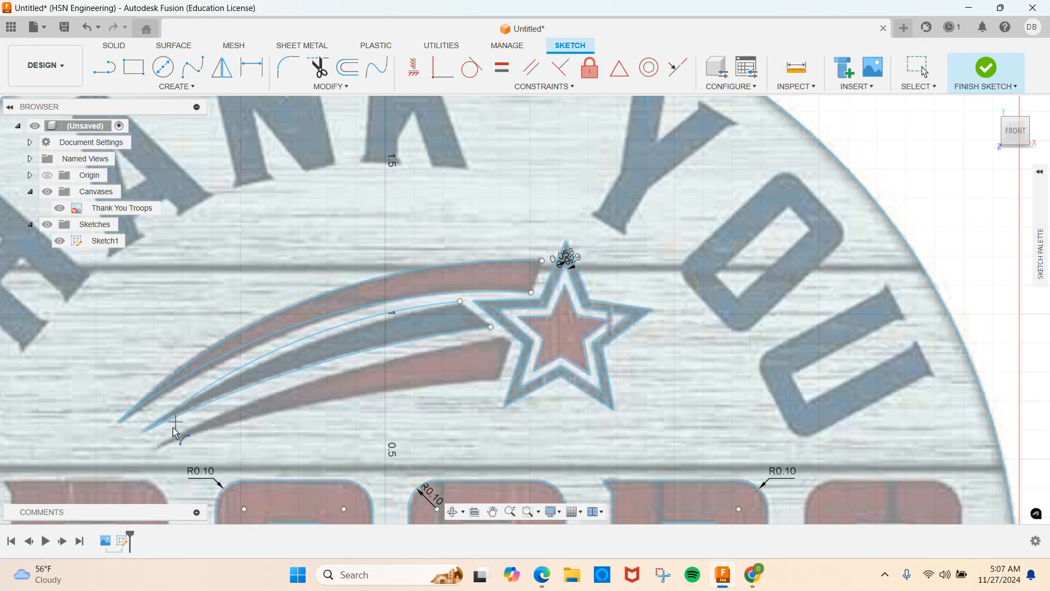
Step: Trace the bottom red stripe's upper and lower edges with 3-point arcs running from its left tip to the corners beside the star
left_click(157, 447)
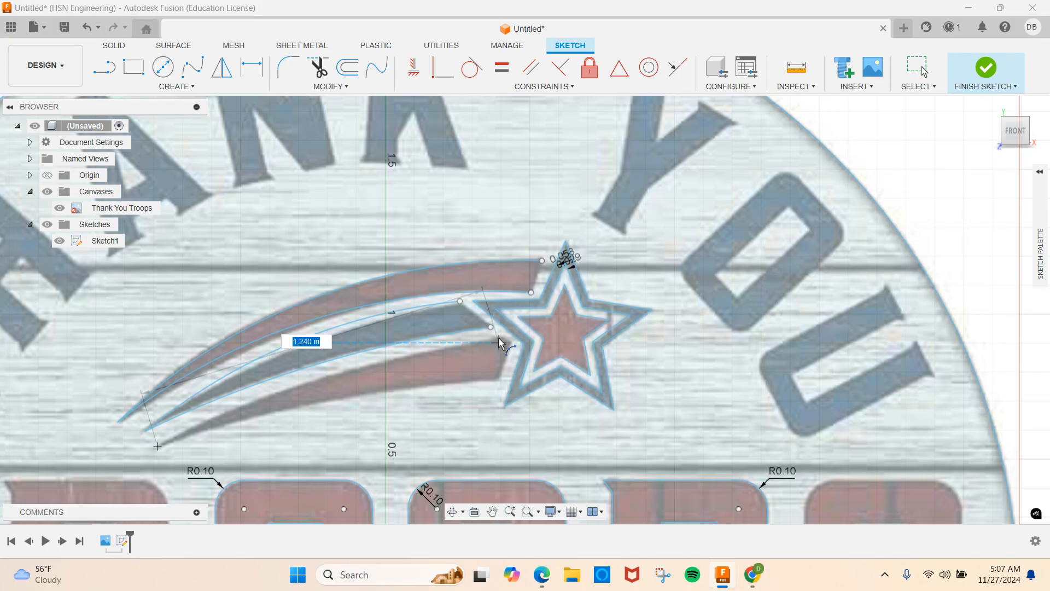
scroll(499, 342, "up", 2)
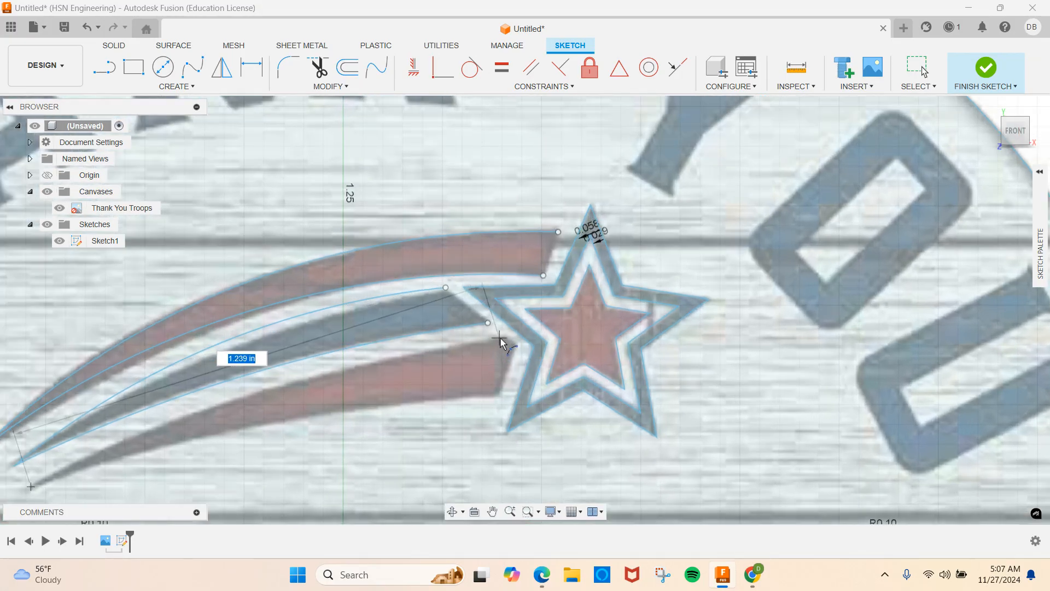
left_click(499, 338)
left_click(419, 355)
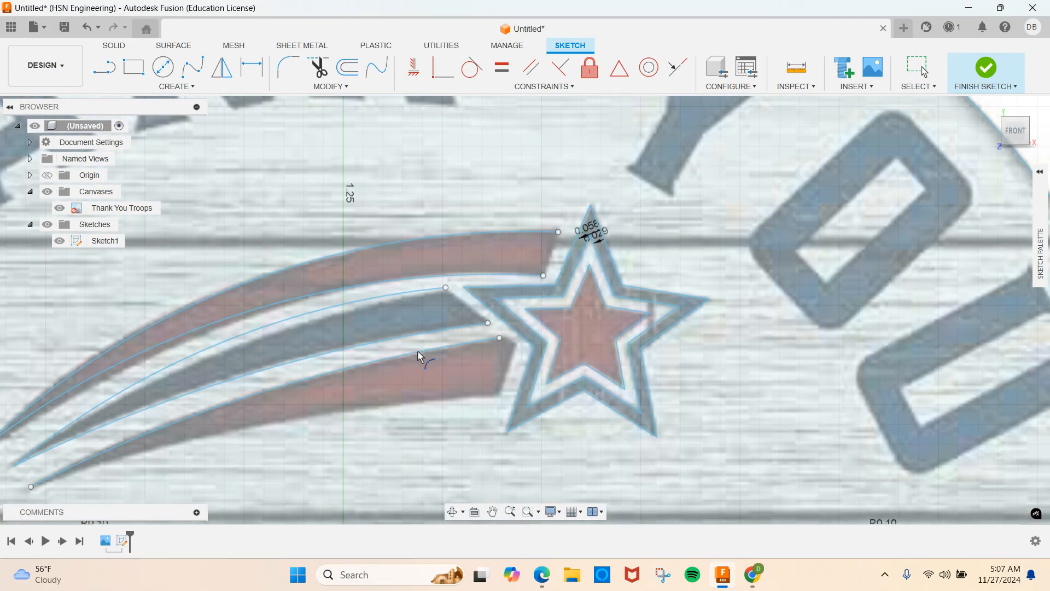
left_click(31, 487)
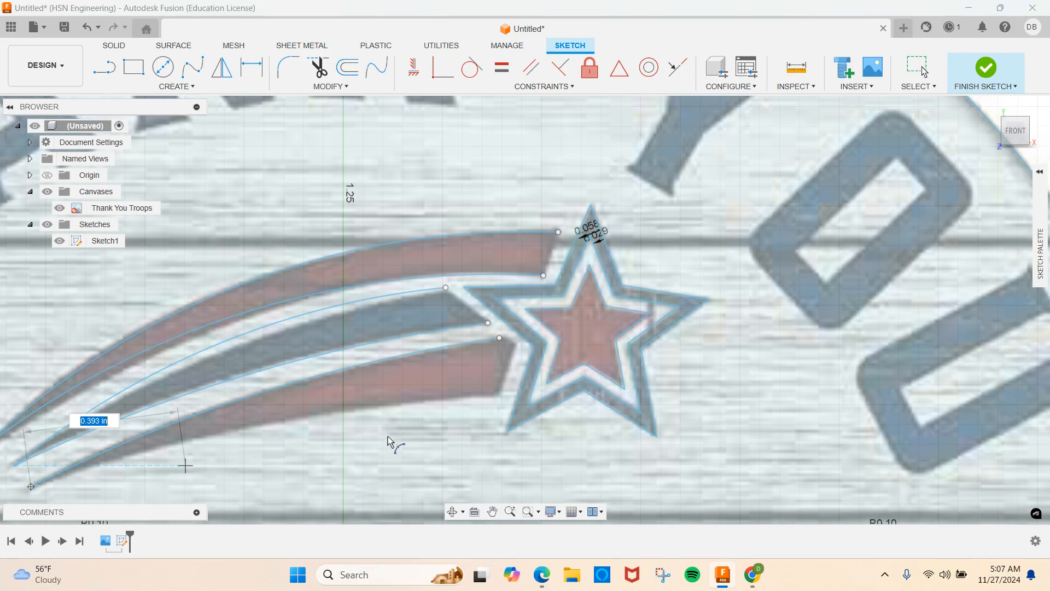
left_click(496, 392)
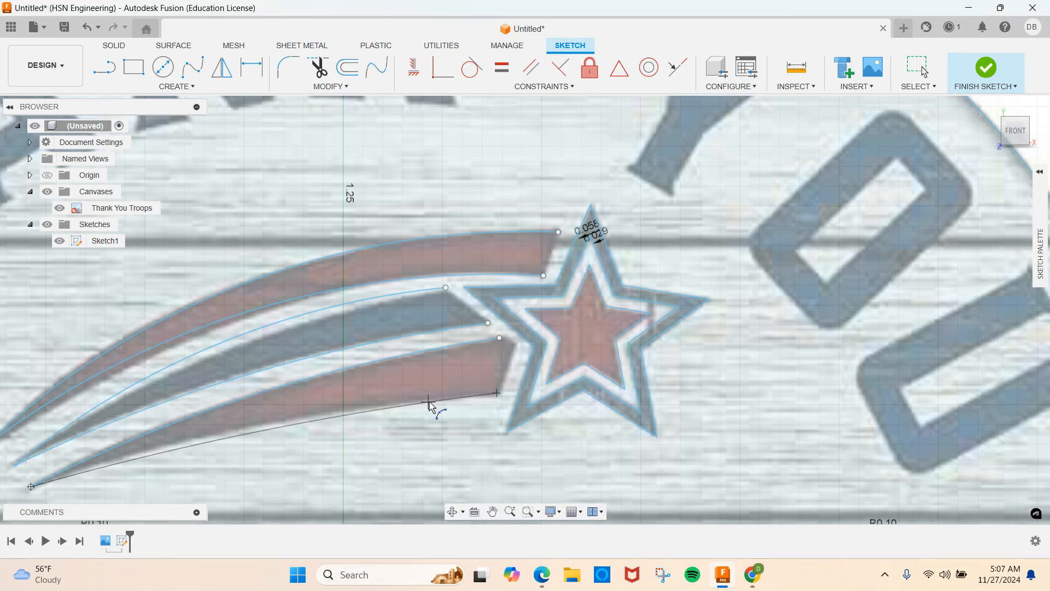
left_click(424, 402)
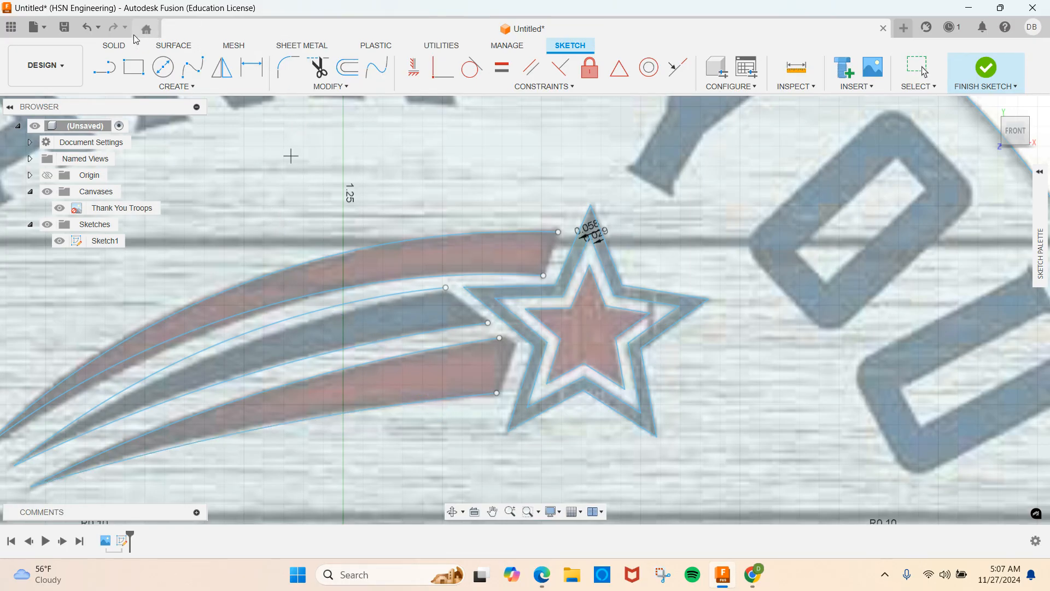
Step: Close the star-side ends of all three stripes with straight lines between their arc endpoints
left_click(104, 67)
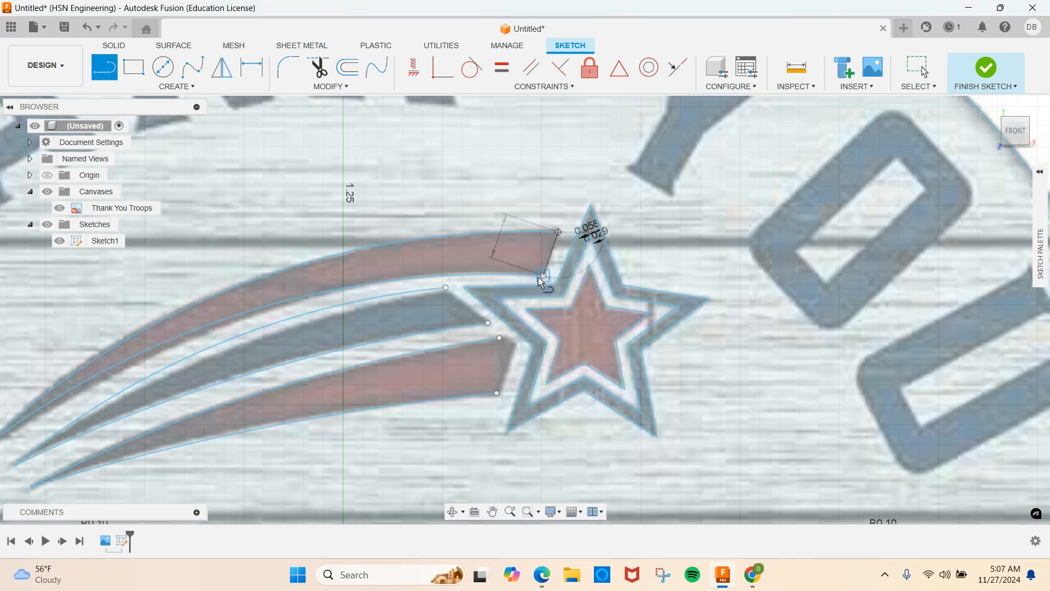
left_click(446, 288)
left_click(488, 323)
left_click(513, 344)
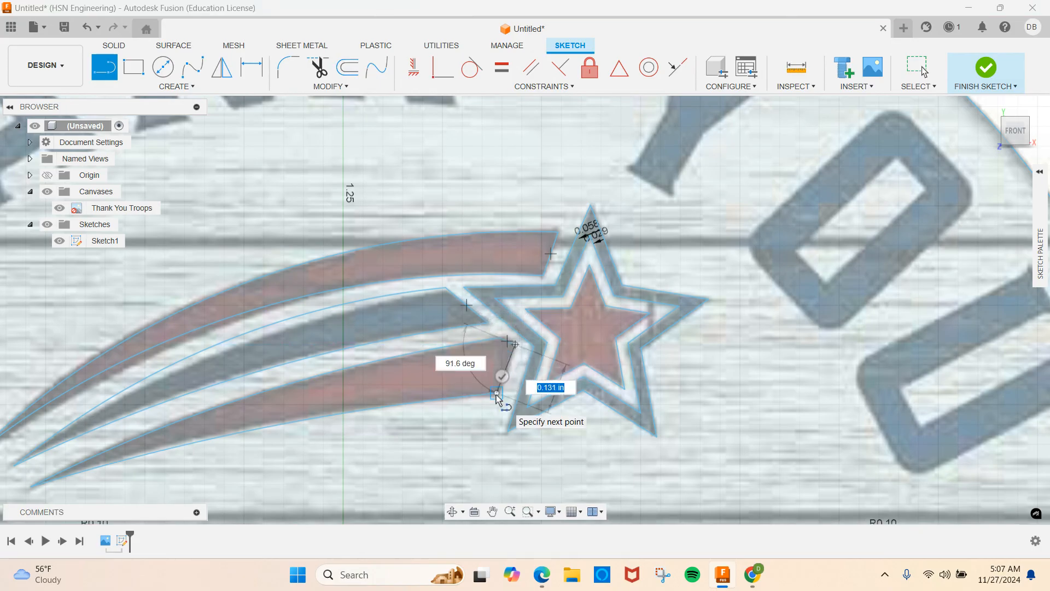
key("Escape")
Step: Hide the Thank You Troops canvas to examine the traced shooting star and letters on their own, and show the canvas again
scroll(461, 407, "down", 2)
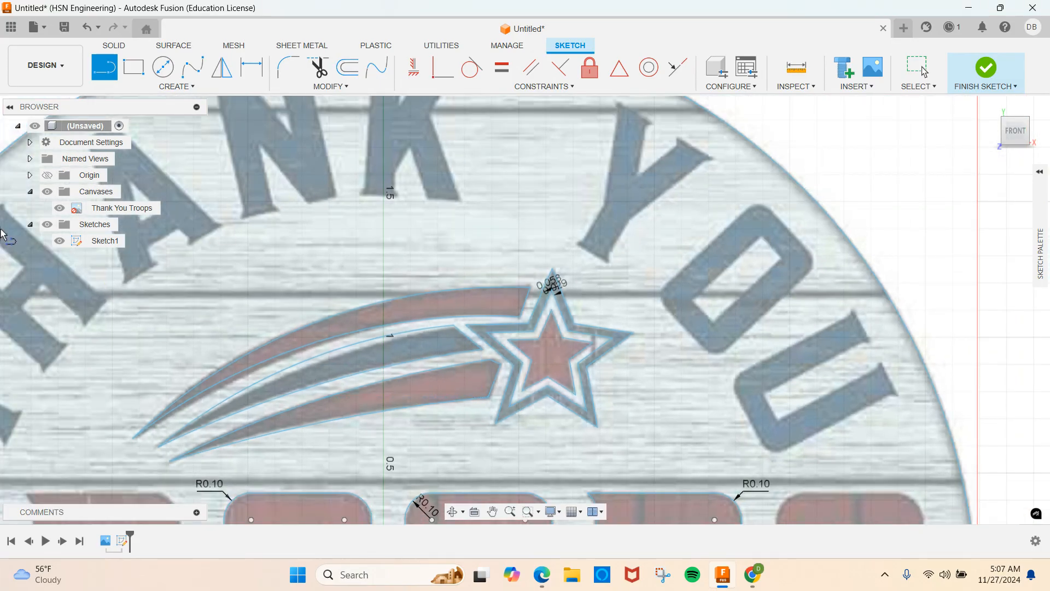
left_click(59, 208)
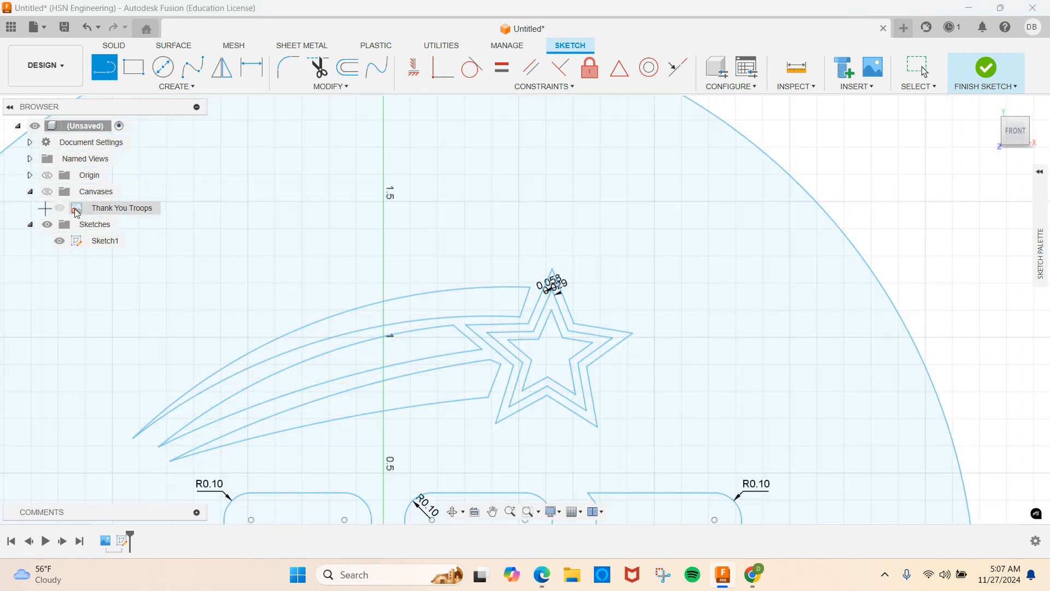
scroll(673, 335, "down", 3)
scroll(774, 307, "down", 3)
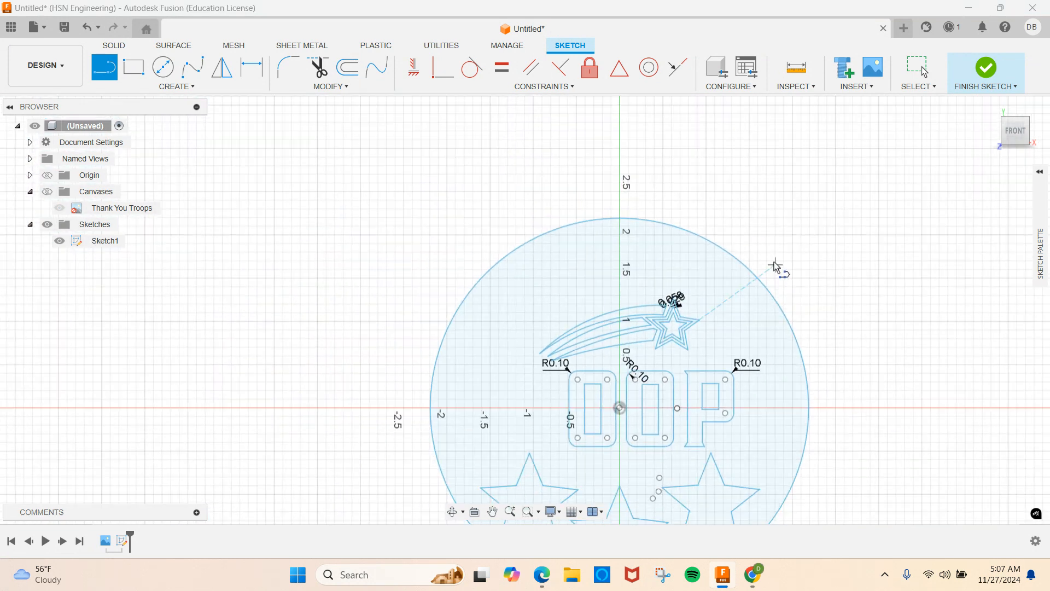
scroll(721, 133, "up", 5)
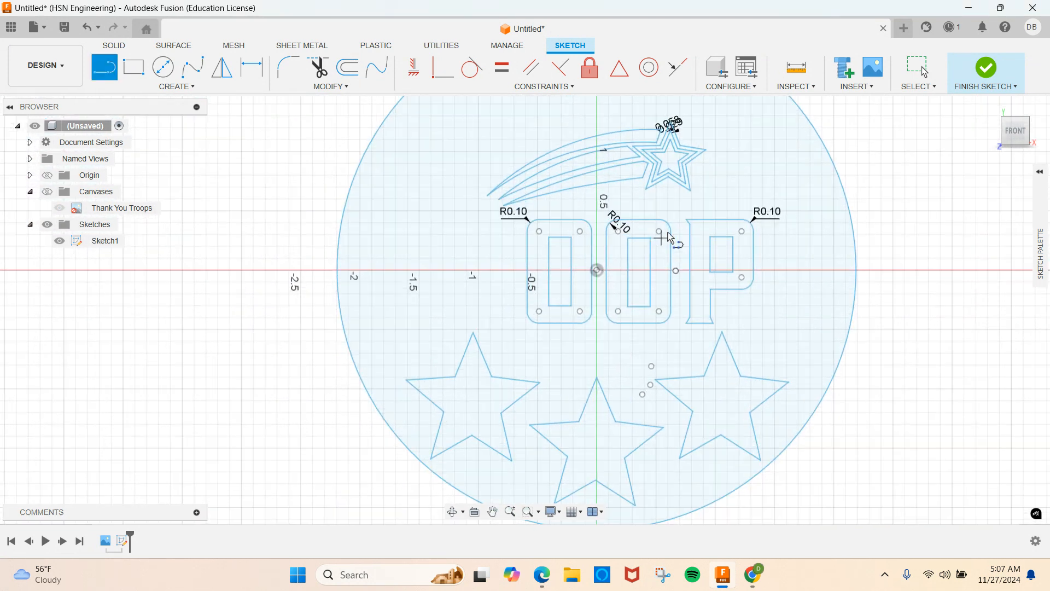
middle_click_drag(629, 175, 522, 315)
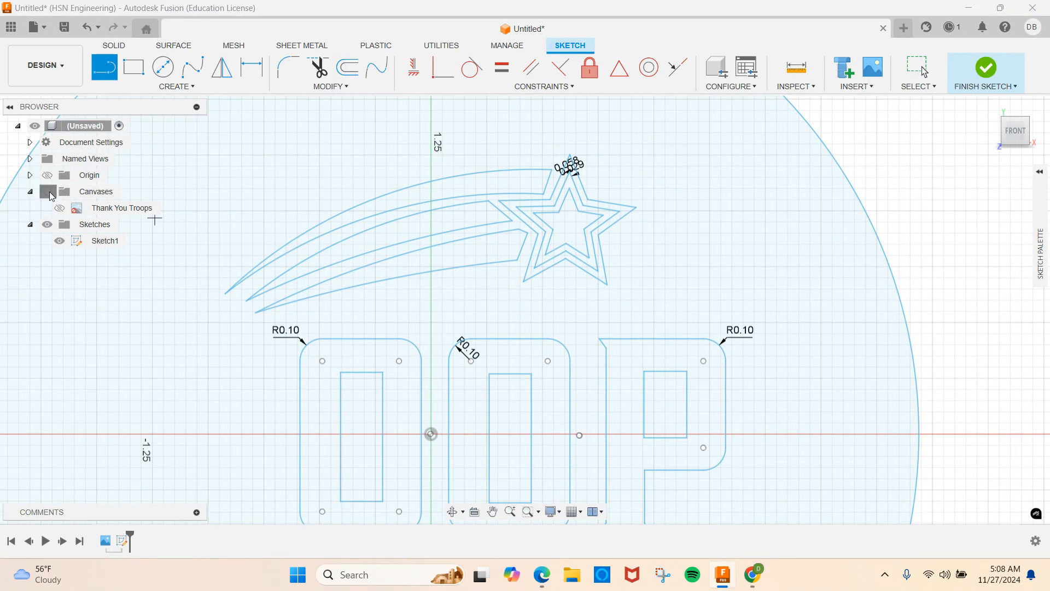
left_click(59, 209)
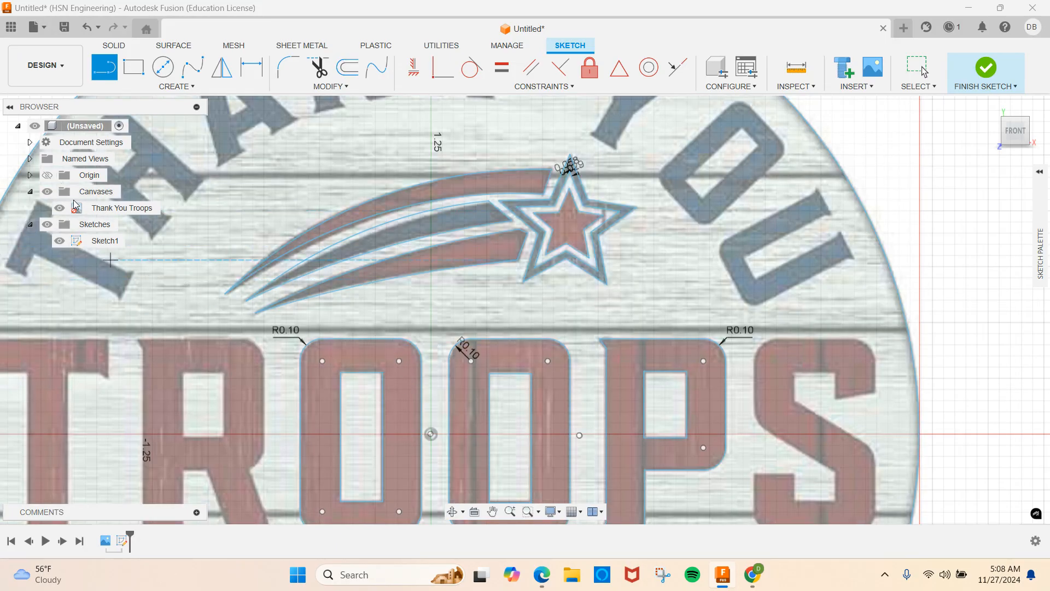
Step: Finish the sketch containing the traced shooting star, letters and stars
scroll(228, 335, "down", 2)
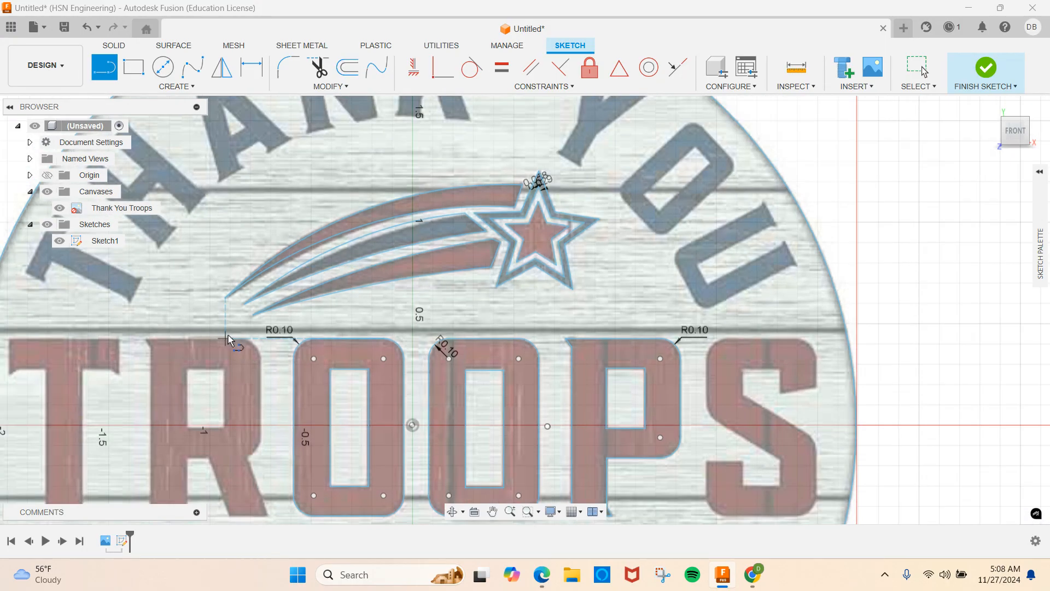
mouse_move(214, 346)
middle_mouse_down("shift")
mouse_move(183, 291)
mouse_move(219, 293)
mouse_move(203, 266)
middle_mouse_up("shift")
key("l")
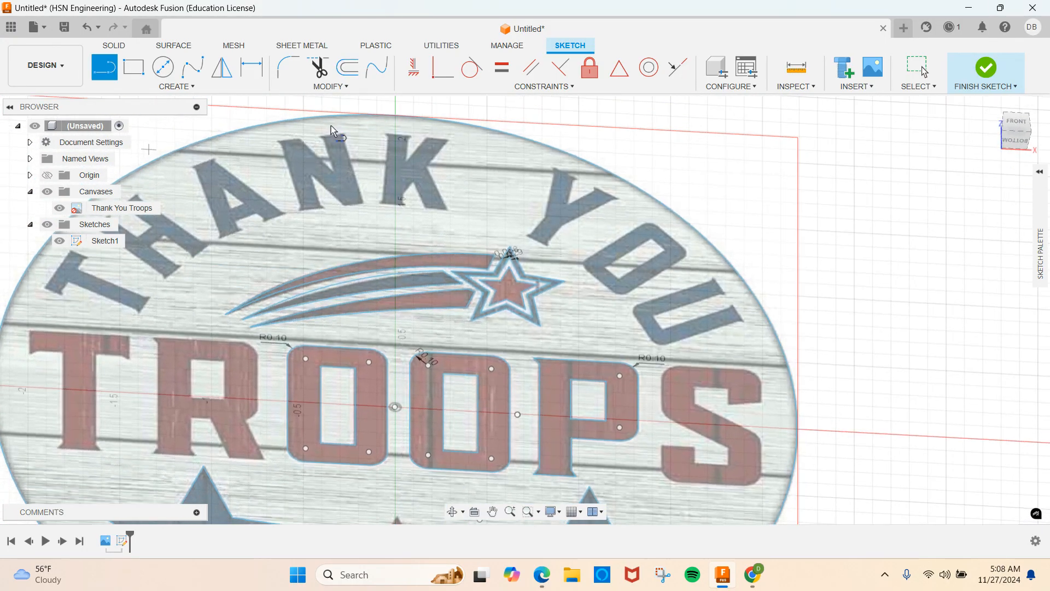
left_click(986, 68)
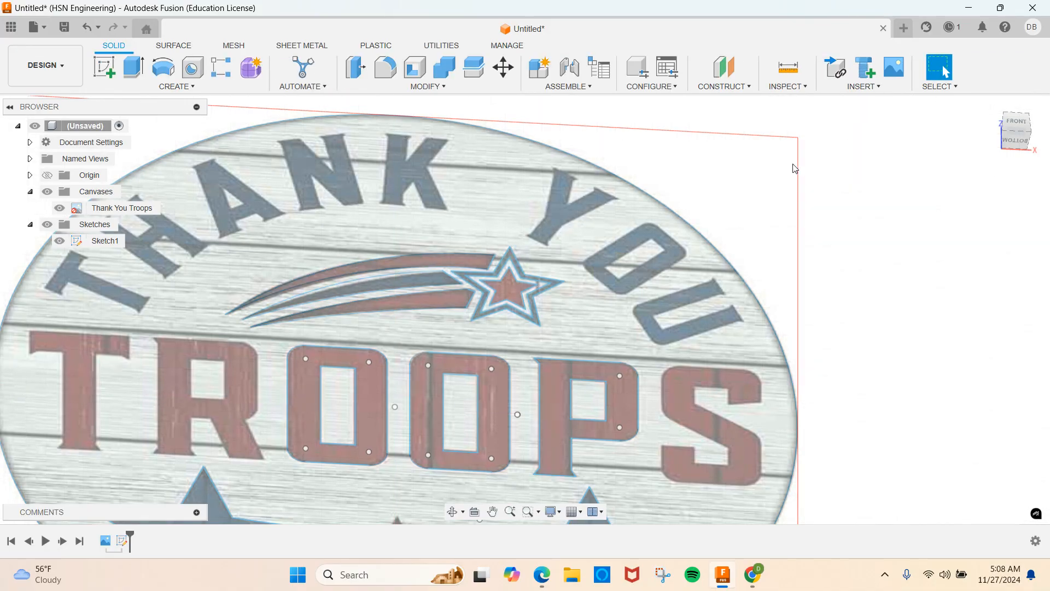
Step: Save the design under the name Troops in the Admin Project location
left_click(35, 27)
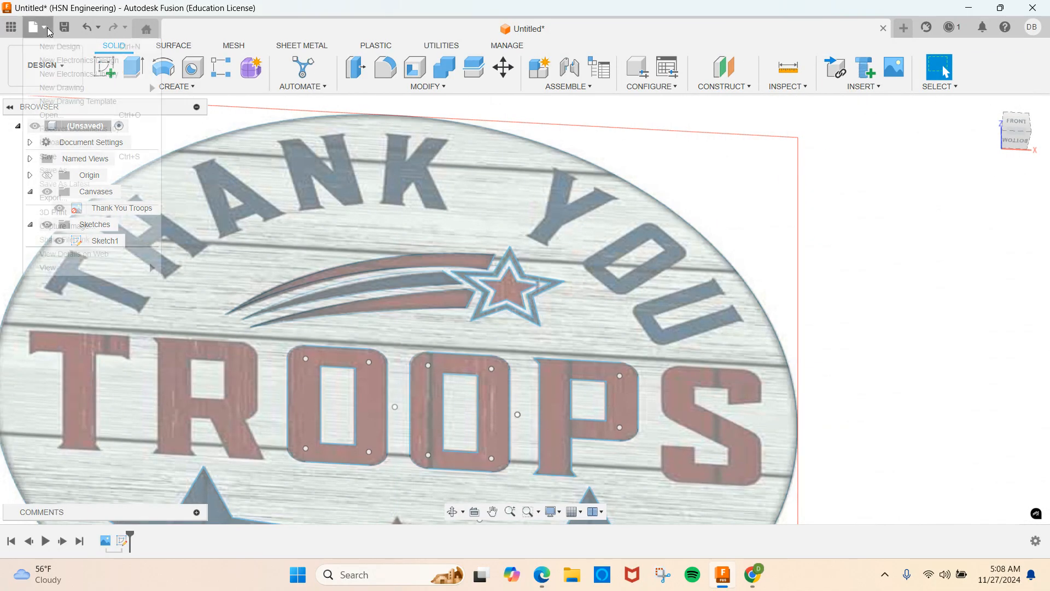
left_click(66, 158)
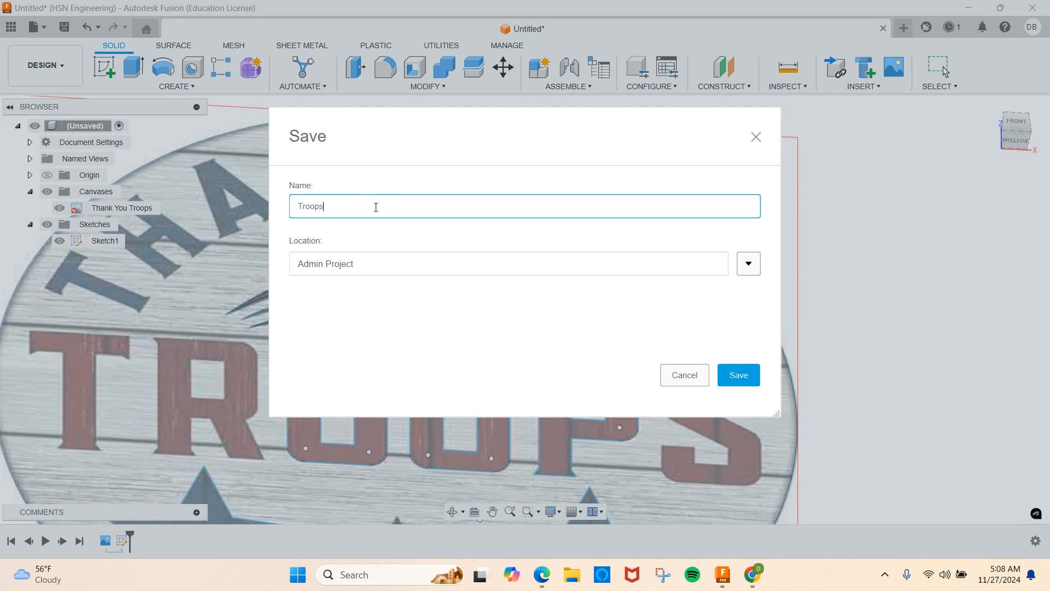
key("Return")
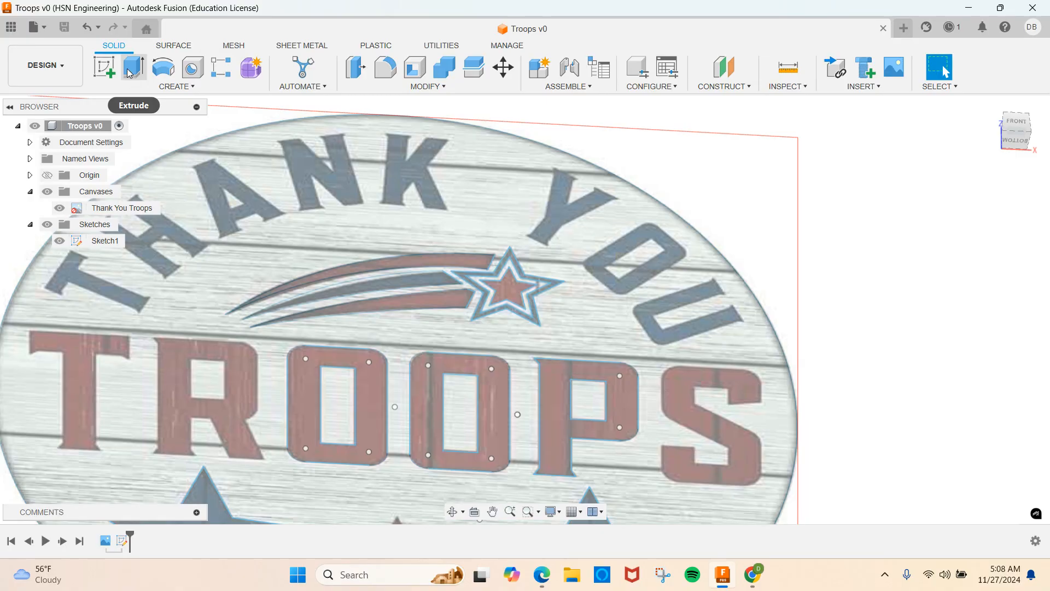
Step: Reopen Sketch1 for editing and close it again without changing any geometry
double_click(94, 242)
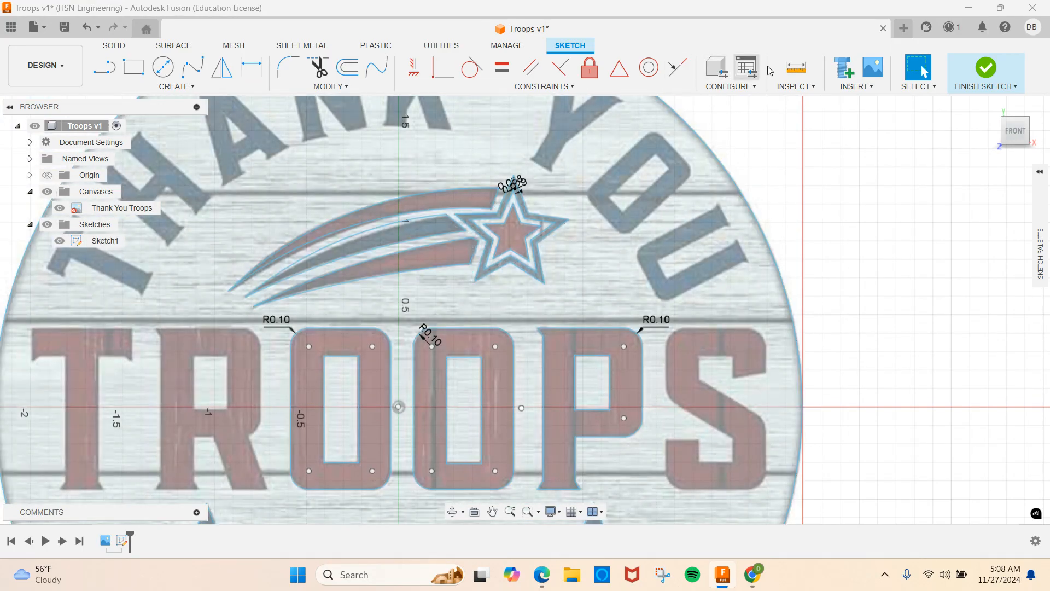
left_click(971, 67)
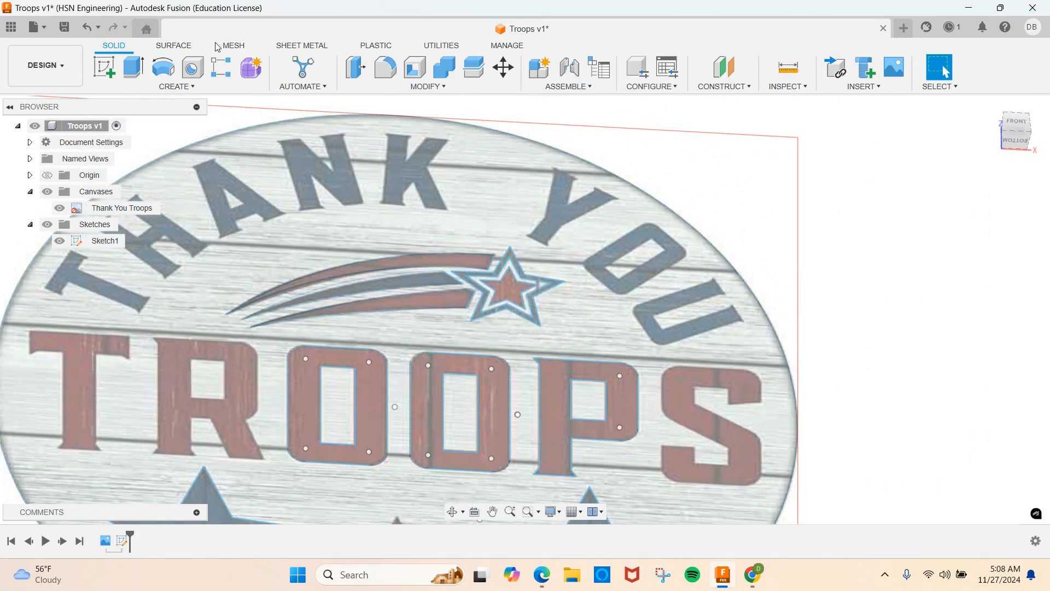
Step: Set up an extrusion of the three shooting-star stripe profiles as new bodies with a distance of 0.20 in
left_click(131, 67)
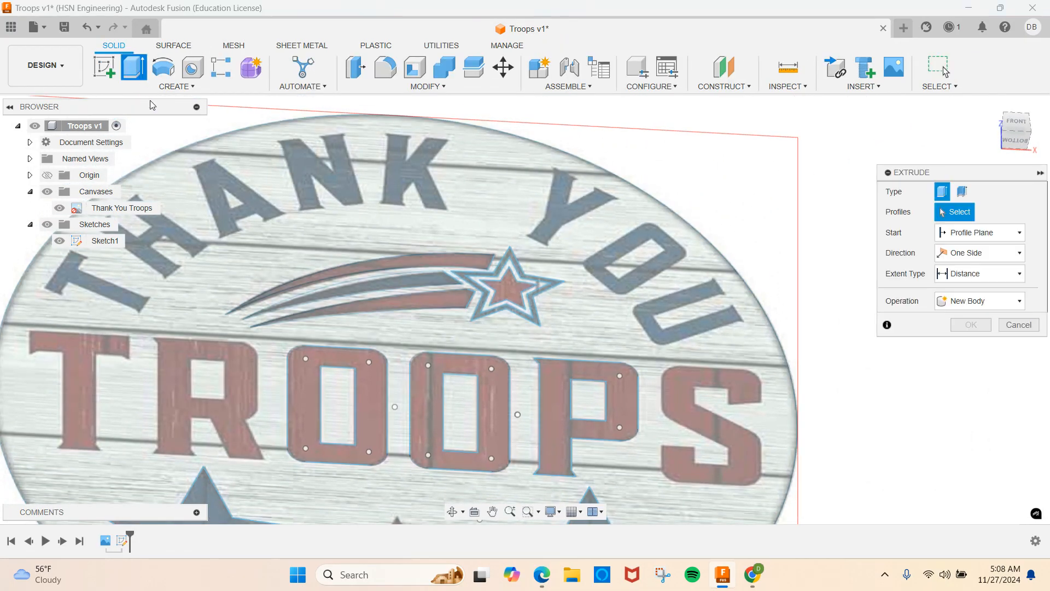
left_click(455, 257)
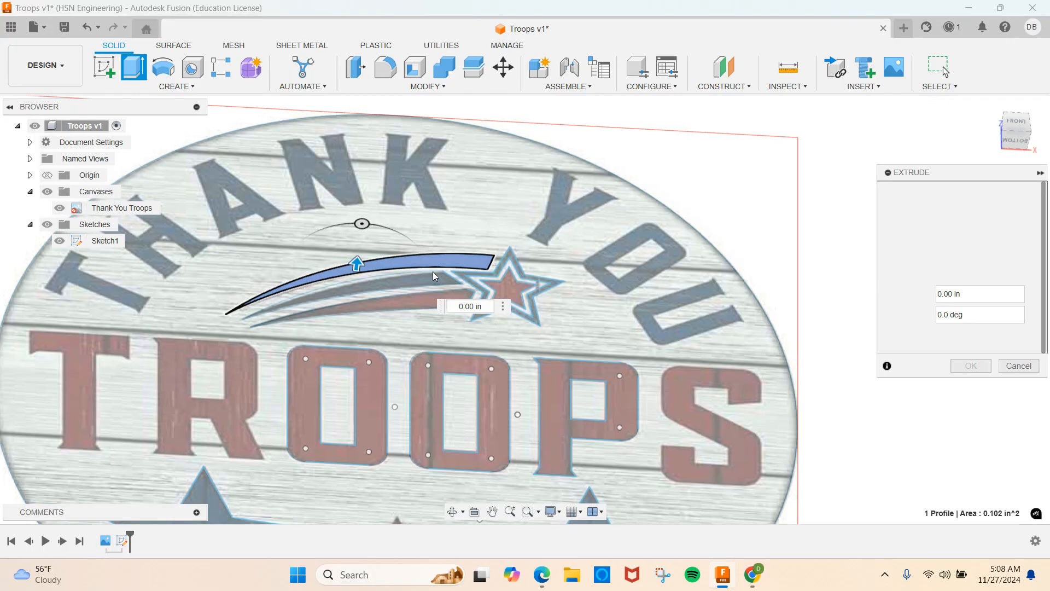
left_click(432, 272)
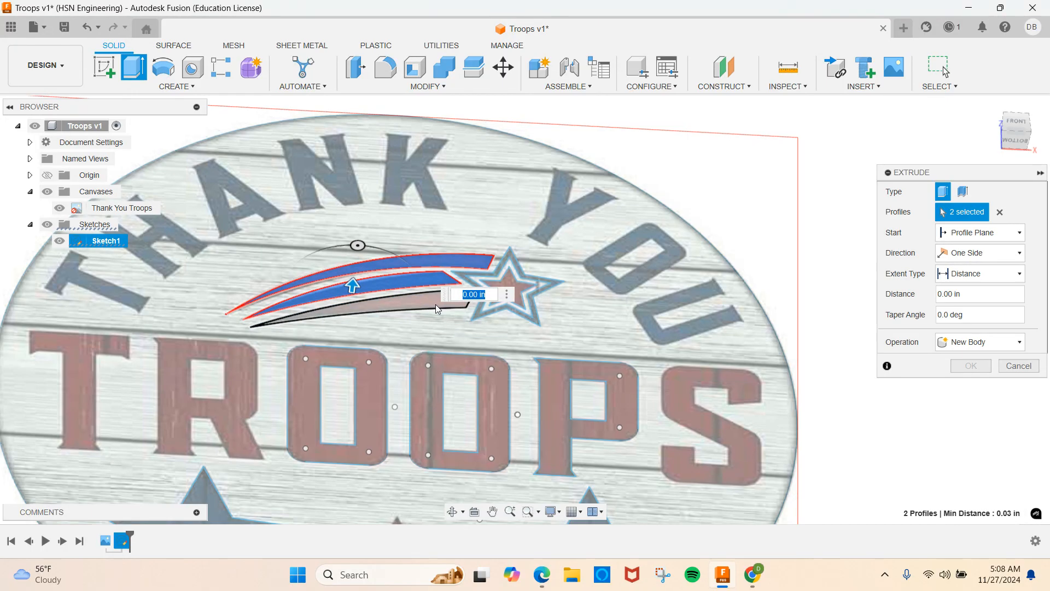
left_click(435, 304)
scroll(525, 280, "up", 2)
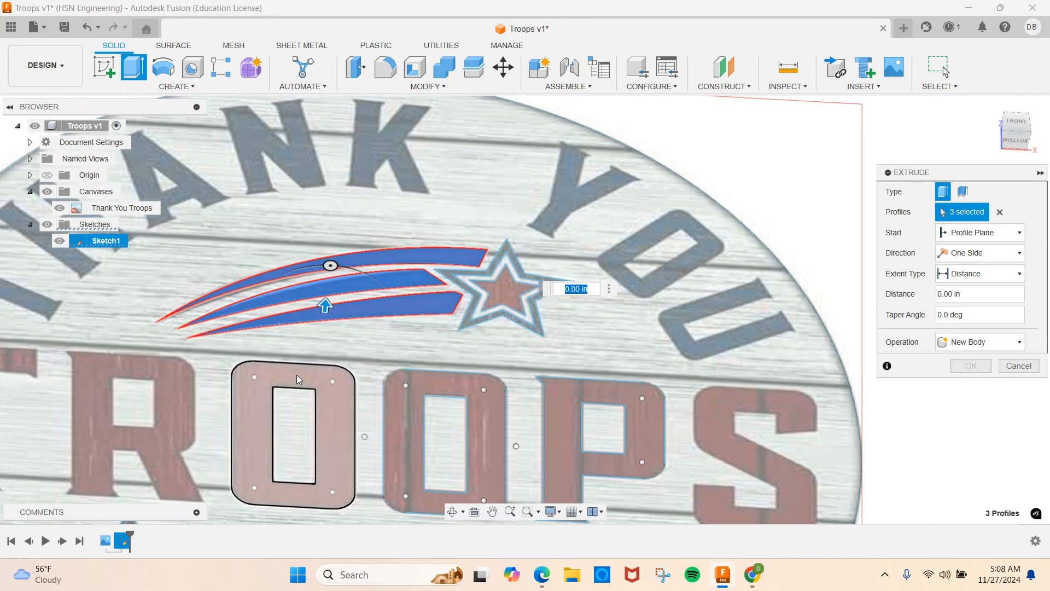
left_click_drag(323, 305, 335, 276)
Step: Add the small inner star and its outer star outline at the end of the stripes to the extrusion profiles
scroll(451, 290, "down", 3)
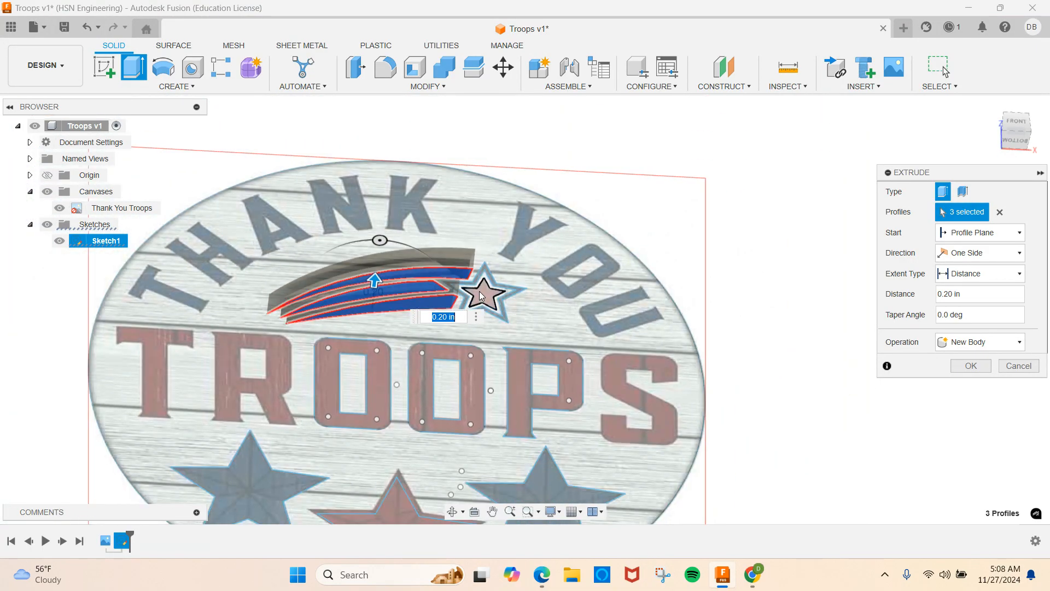
scroll(476, 314, "up", 4)
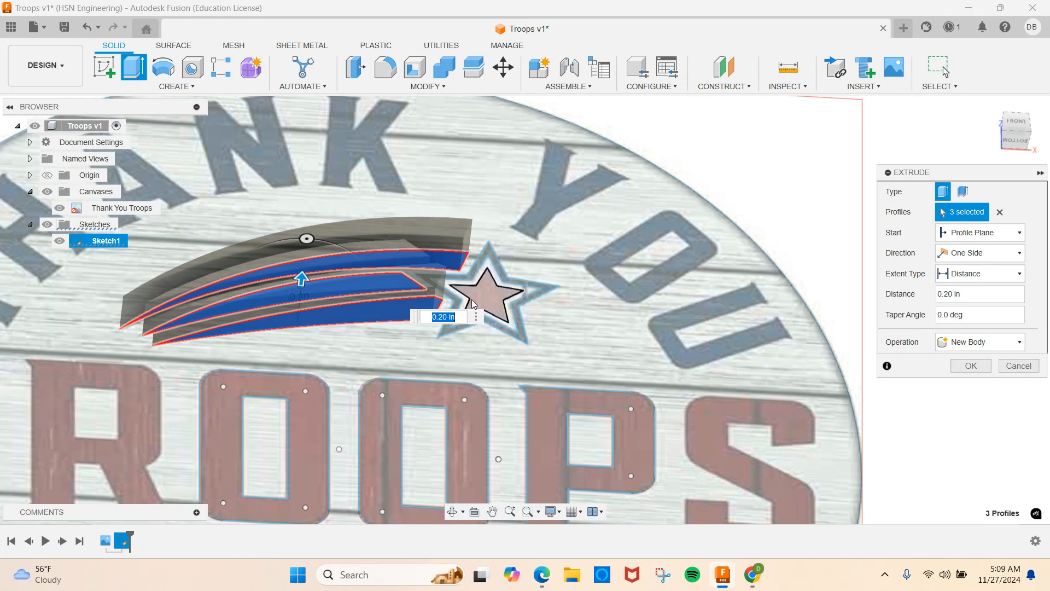
left_click(495, 296)
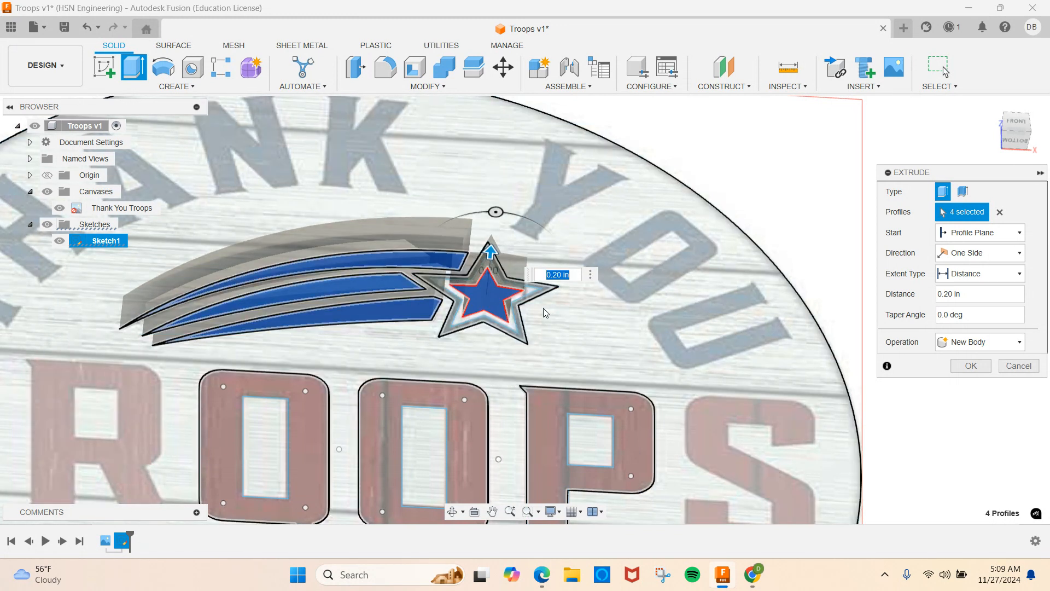
scroll(542, 307, "up", 5)
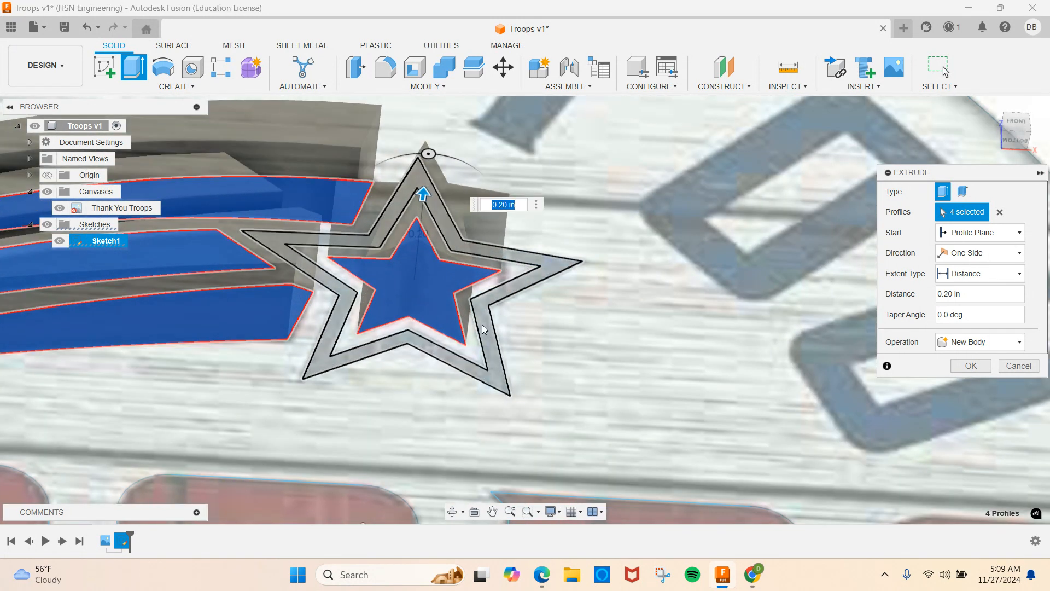
left_click(484, 328)
scroll(504, 341, "down", 3)
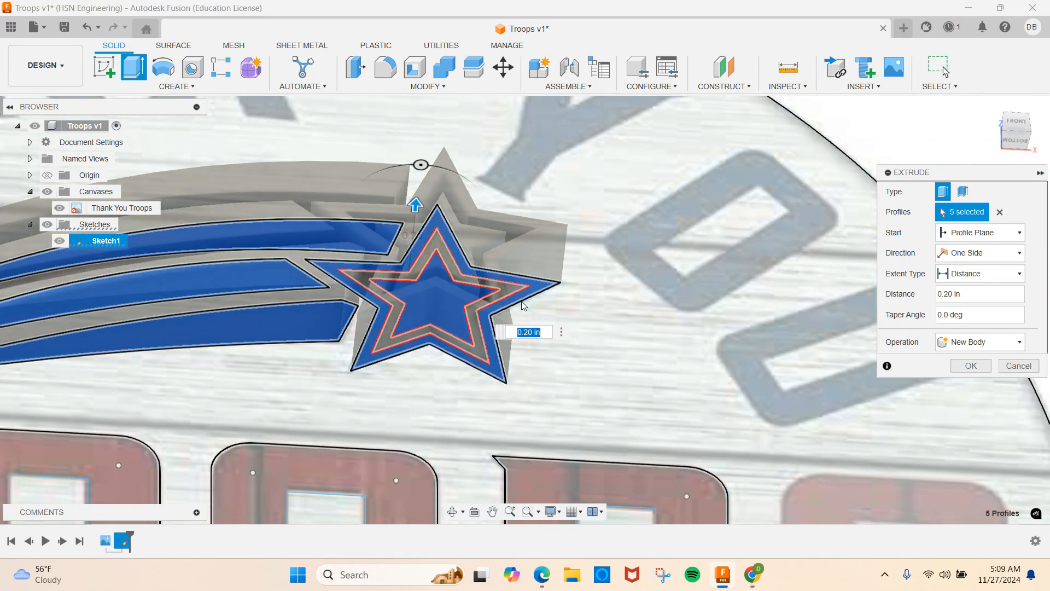
Step: Add the two O letters and the letter P of TROOPS to the extrusion profiles
scroll(481, 345, "down", 3)
scroll(284, 395, "up", 2)
left_click(263, 399)
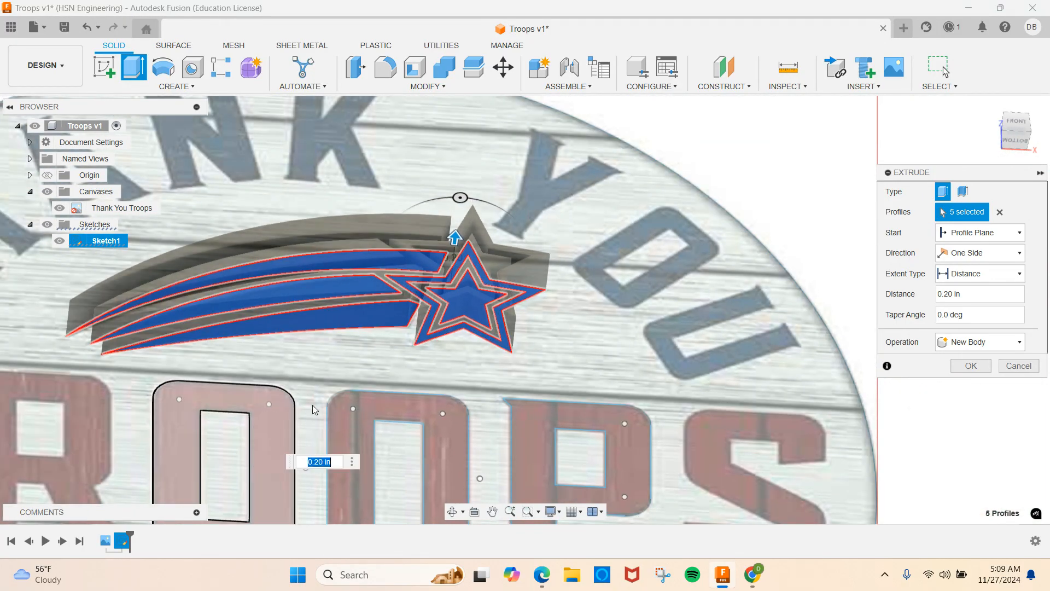
left_click(346, 407)
left_click(529, 411)
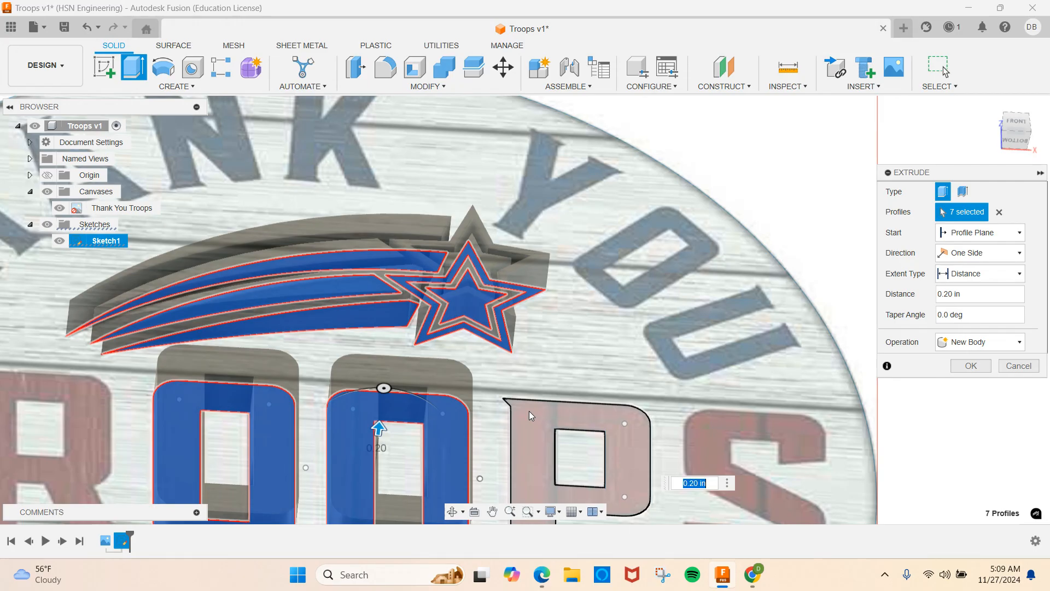
Step: Add the three large stars below the lettering and complete the 0.20 in extrusion as new bodies
scroll(540, 377, "down", 3)
scroll(549, 351, "down", 2)
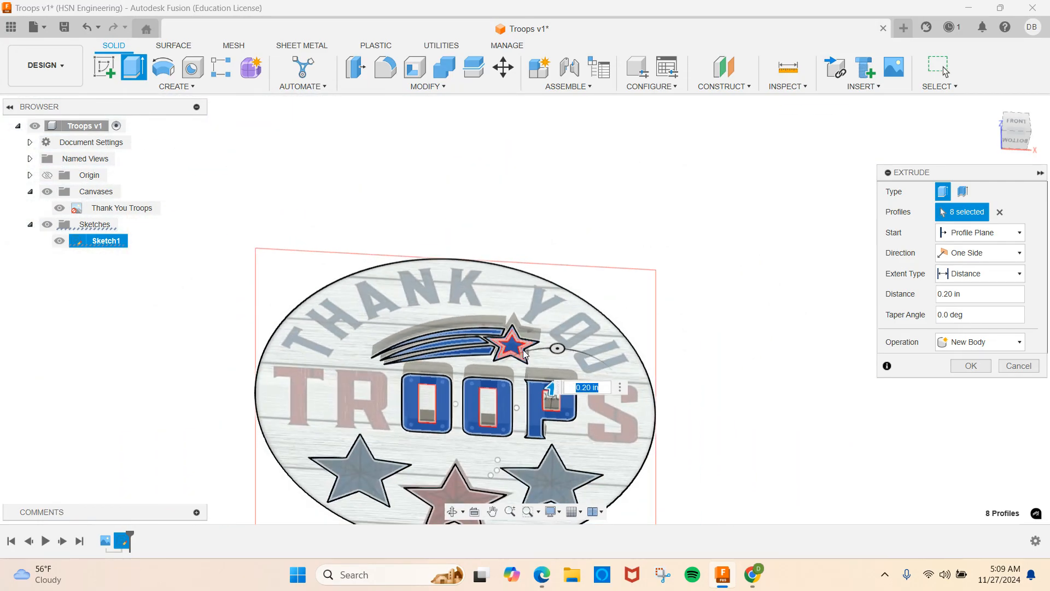
left_click(360, 474)
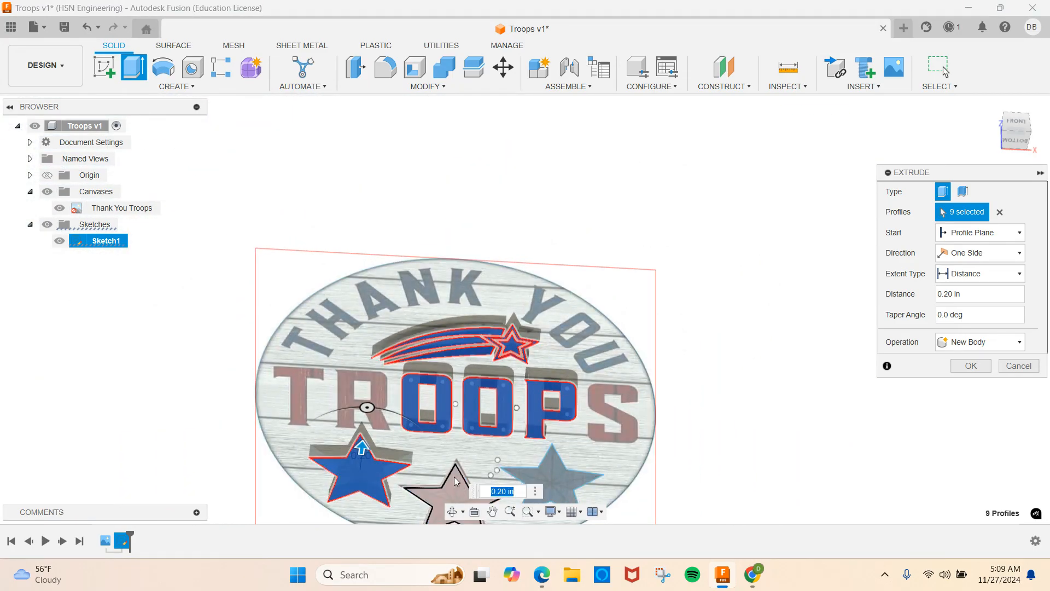
left_click(470, 483)
left_click(505, 473)
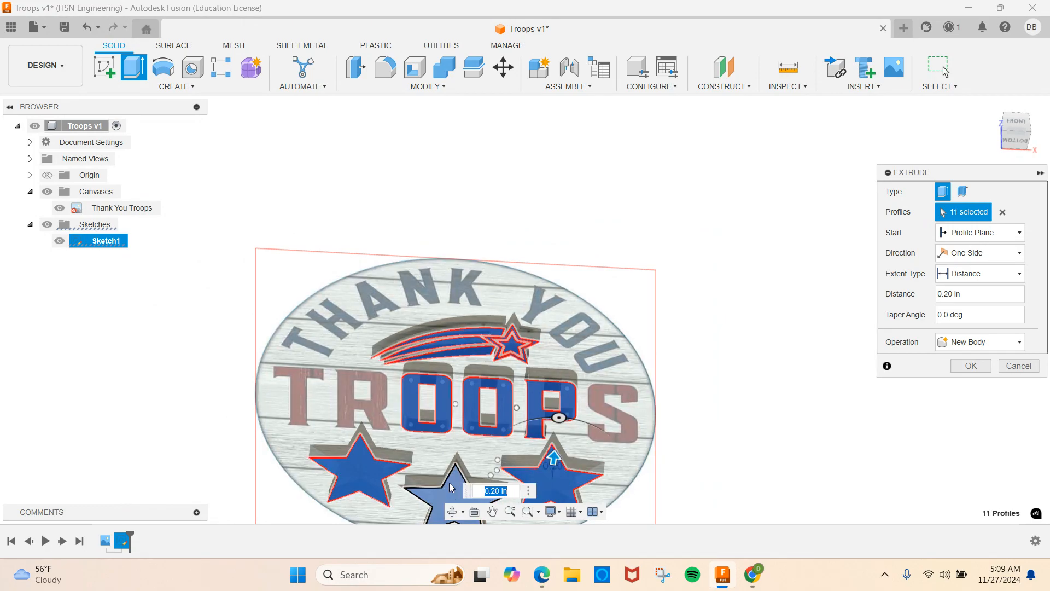
middle_click_drag(721, 384, 689, 393, "shift")
middle_click_drag(671, 324, 782, 154)
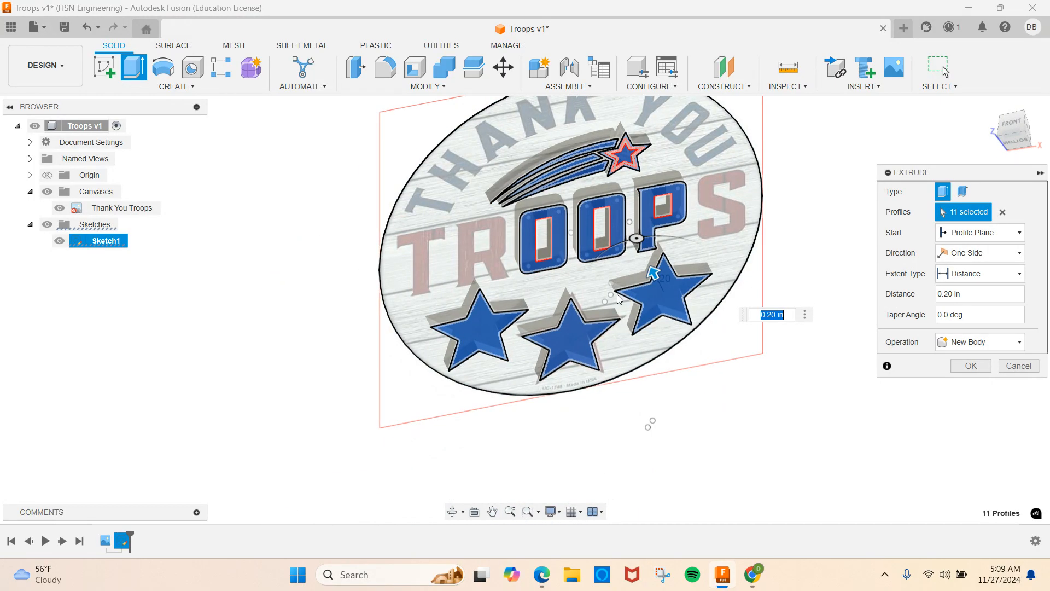
left_click(956, 370)
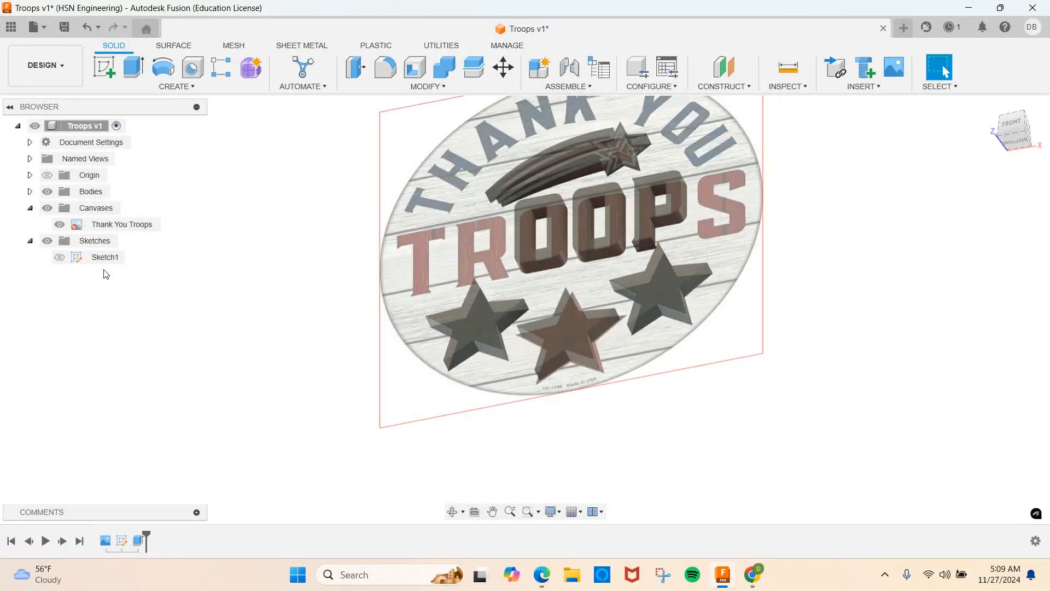
Step: Make Sketch1 visible again
left_click(61, 262)
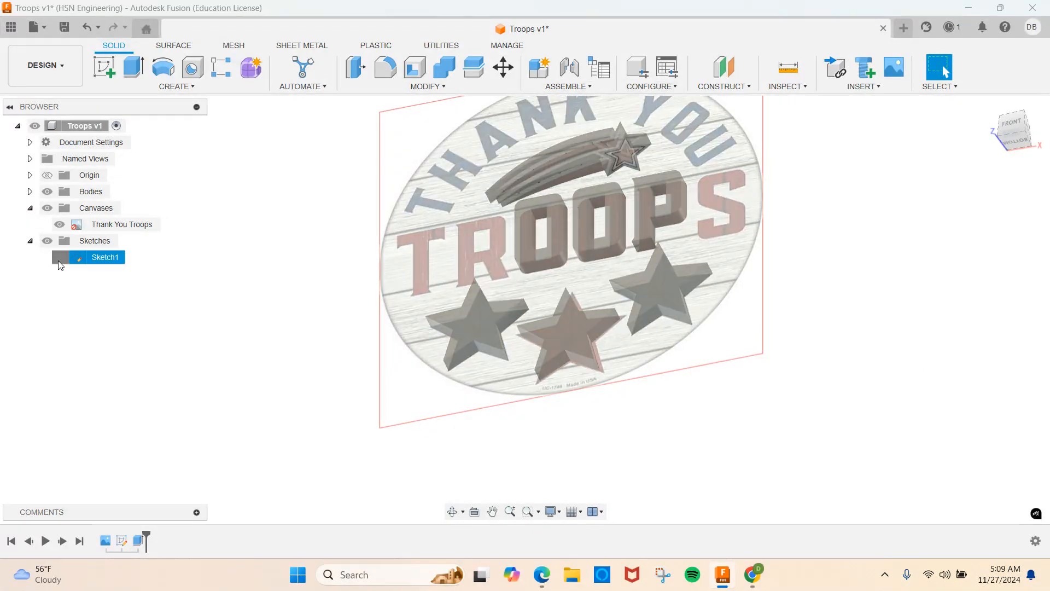
left_click(59, 258)
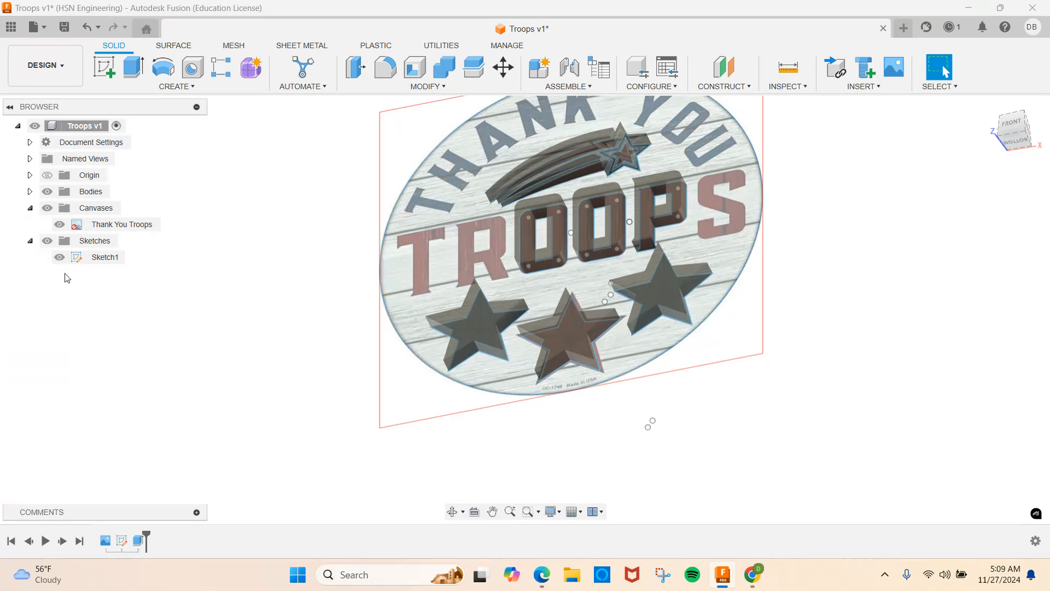
left_click(135, 68)
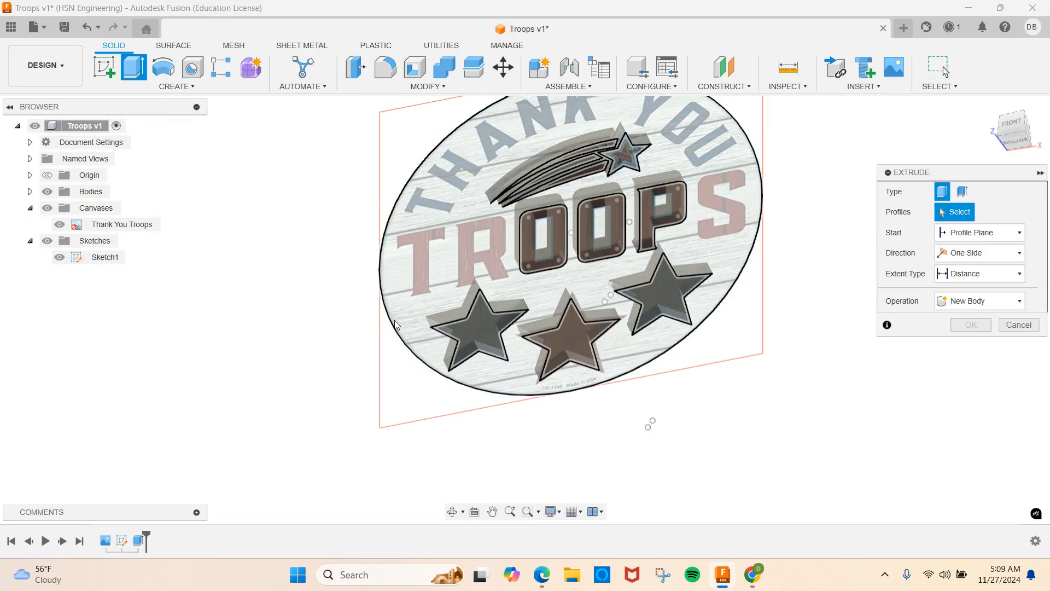
left_click(400, 321)
scroll(656, 438, "down", 3)
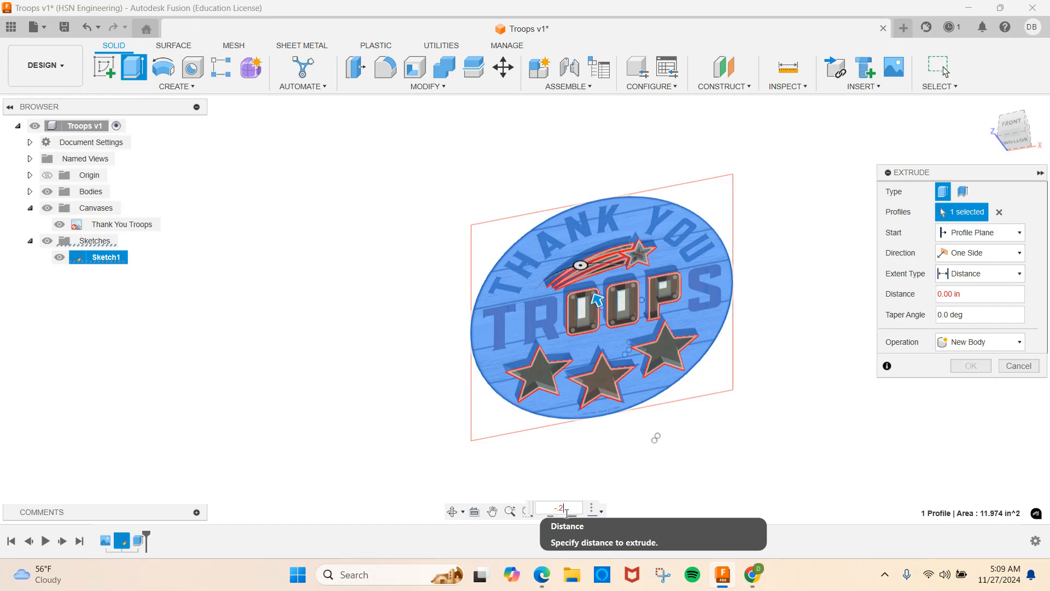
key("Return")
scroll(608, 362, "up", 5)
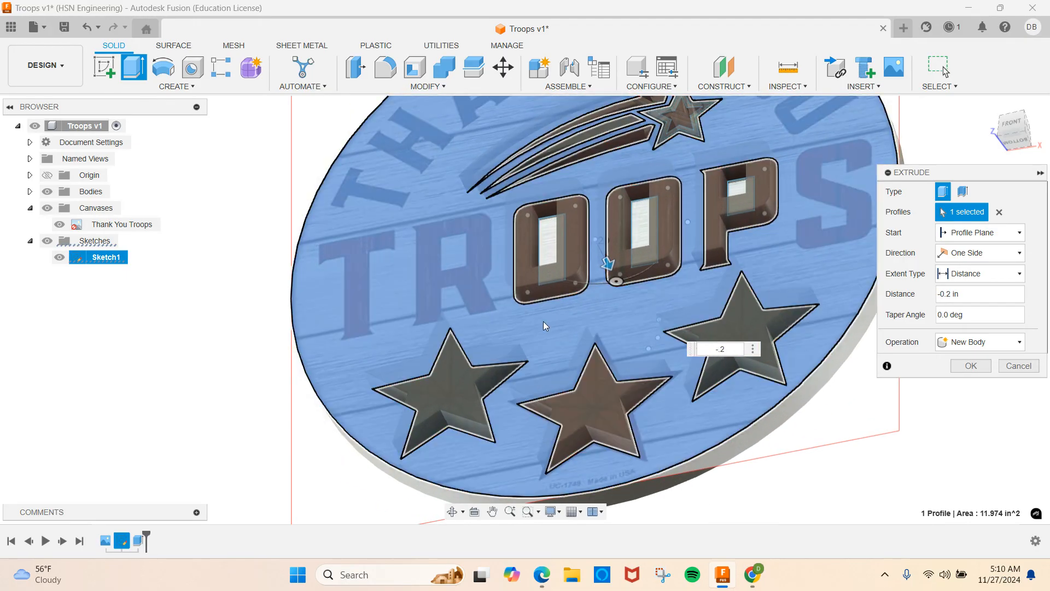
scroll(543, 325, "down", 5)
left_click_drag(372, 162, 810, 447)
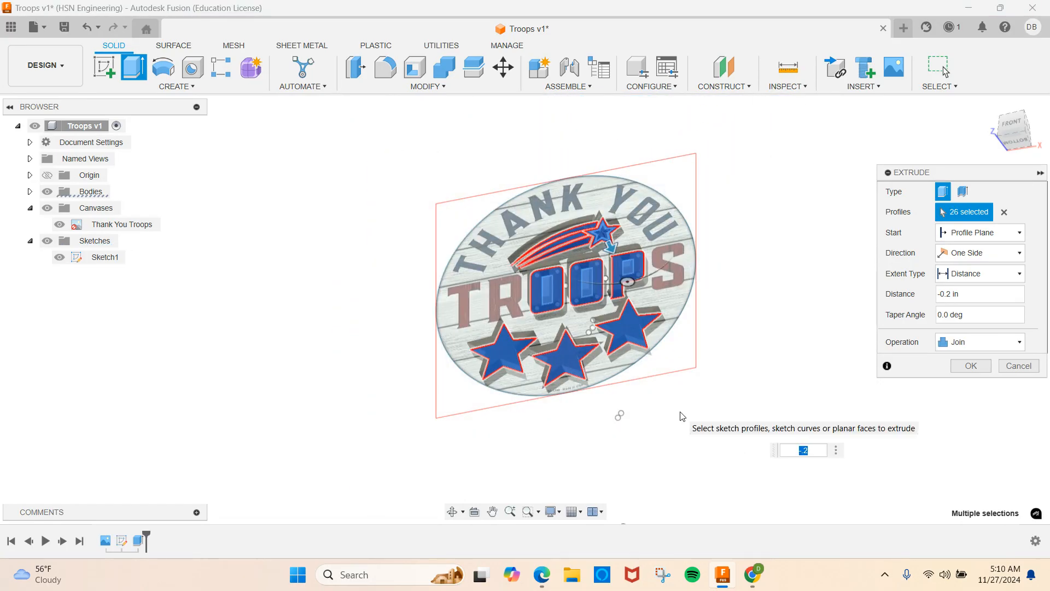
key("Return")
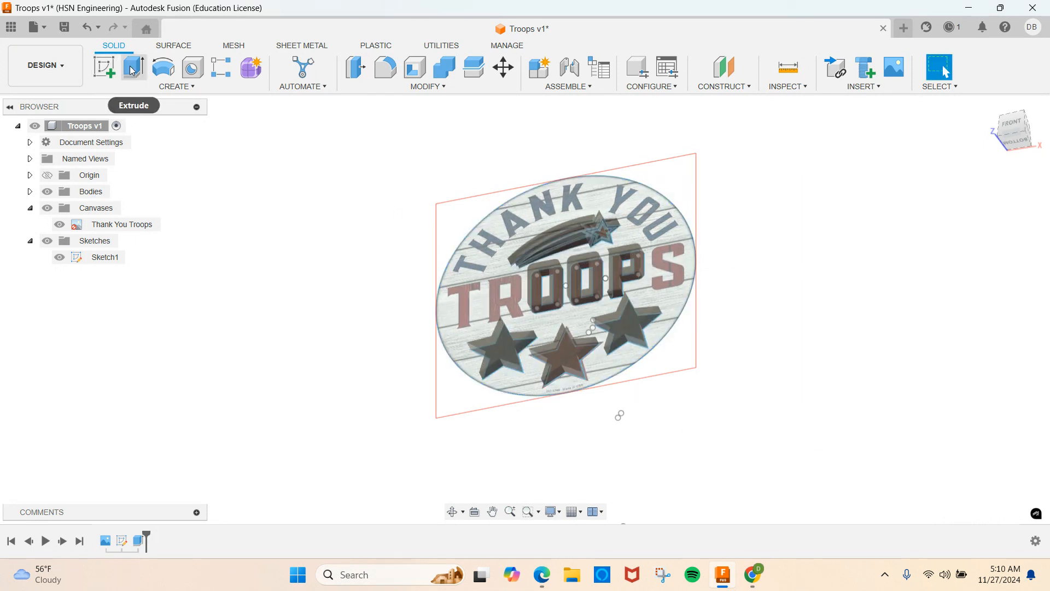
Step: Extrude all sketch profiles within the round plaque together by 0.2 in using the Join operation
key("e")
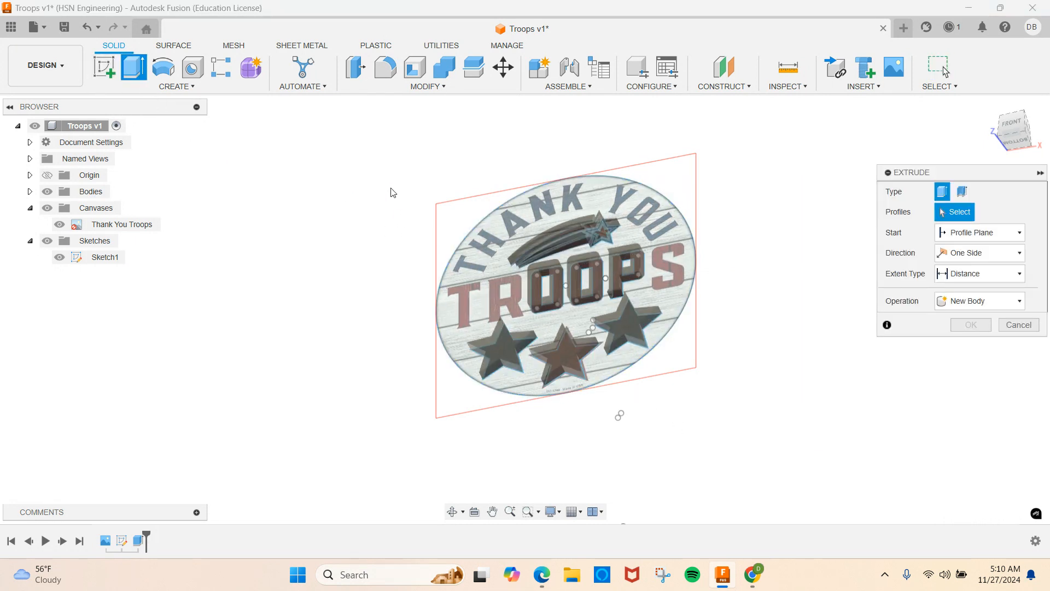
mouse_move(381, 152)
left_mouse_down()
mouse_move(651, 328)
mouse_move(788, 469)
left_mouse_up()
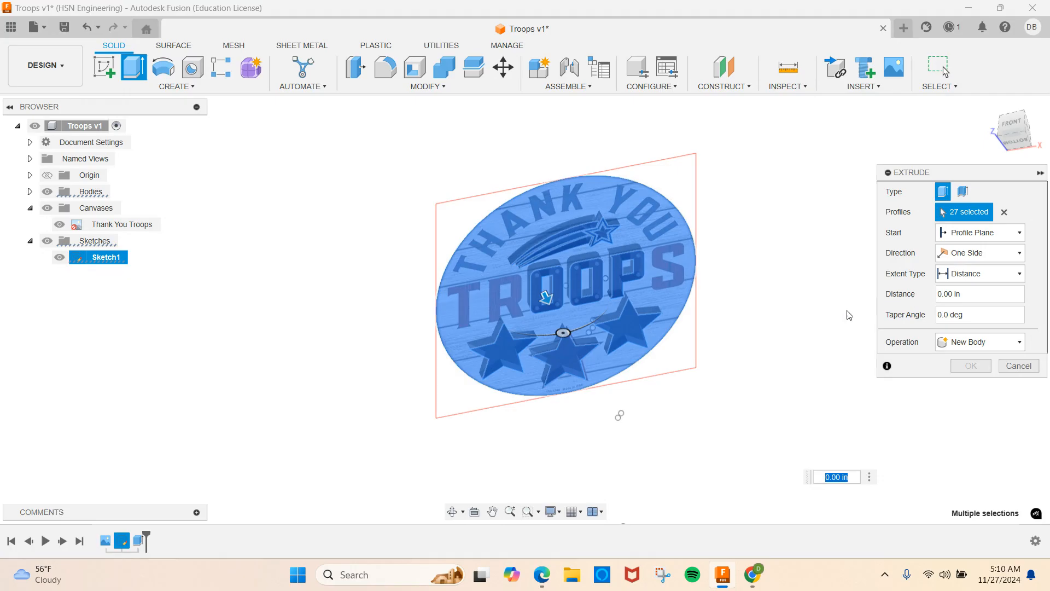
left_click(976, 292)
left_click_drag(967, 291, 884, 304)
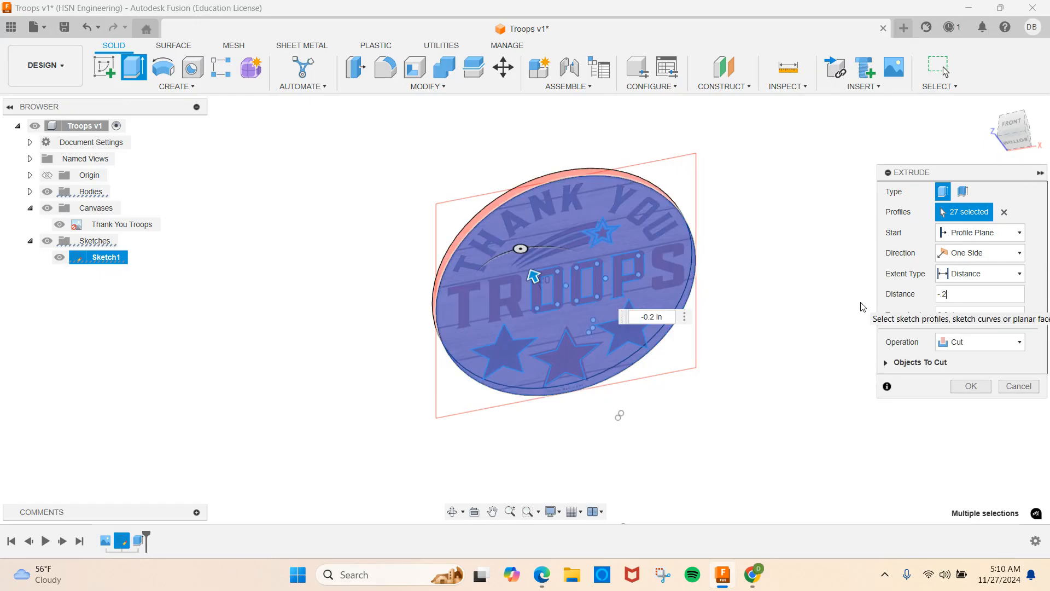
scroll(542, 307, "up", 4)
scroll(536, 265, "up", 1)
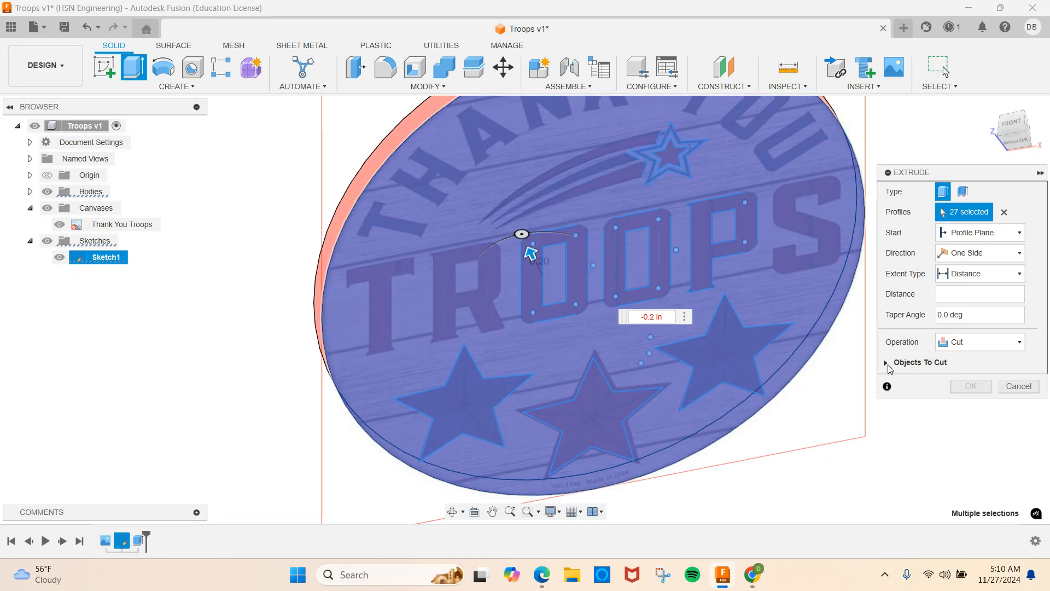
type(".2")
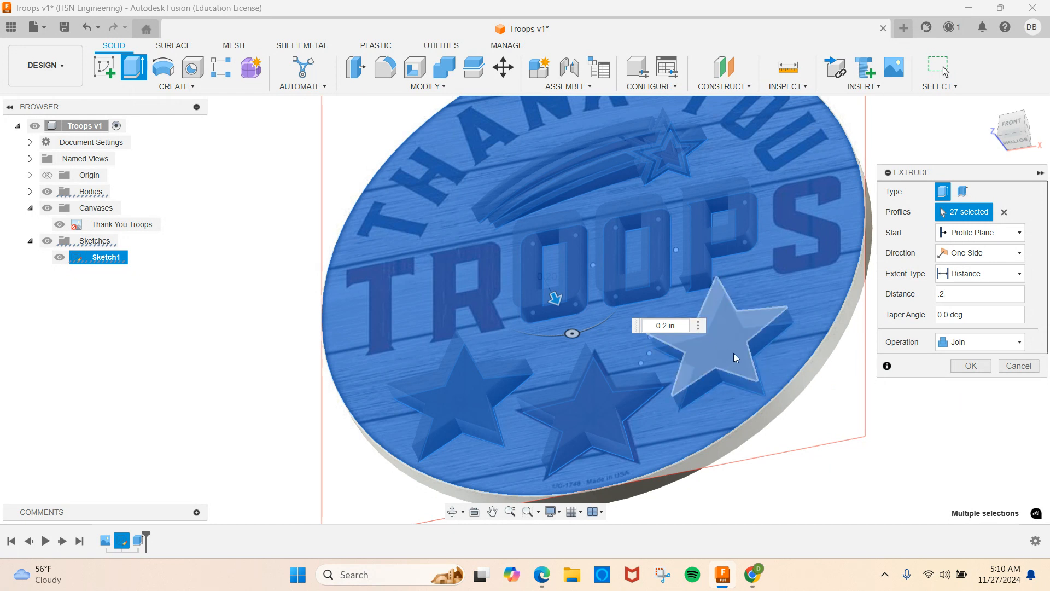
left_click(971, 366)
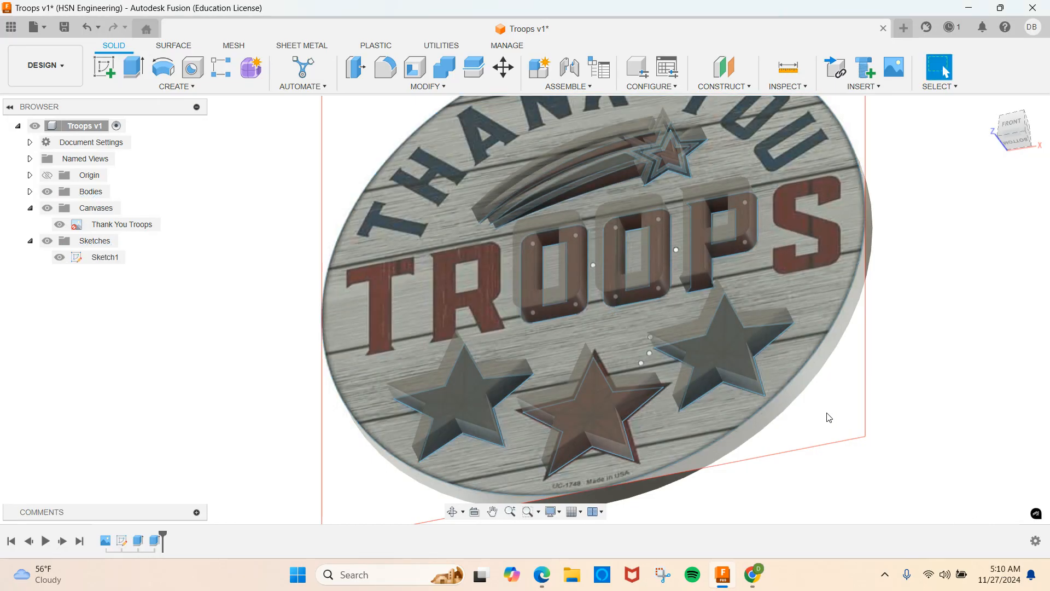
Step: Hide the canvases and Sketch1 and inspect the solid plaque from the front and at a slight angle
scroll(831, 418, "down", 3)
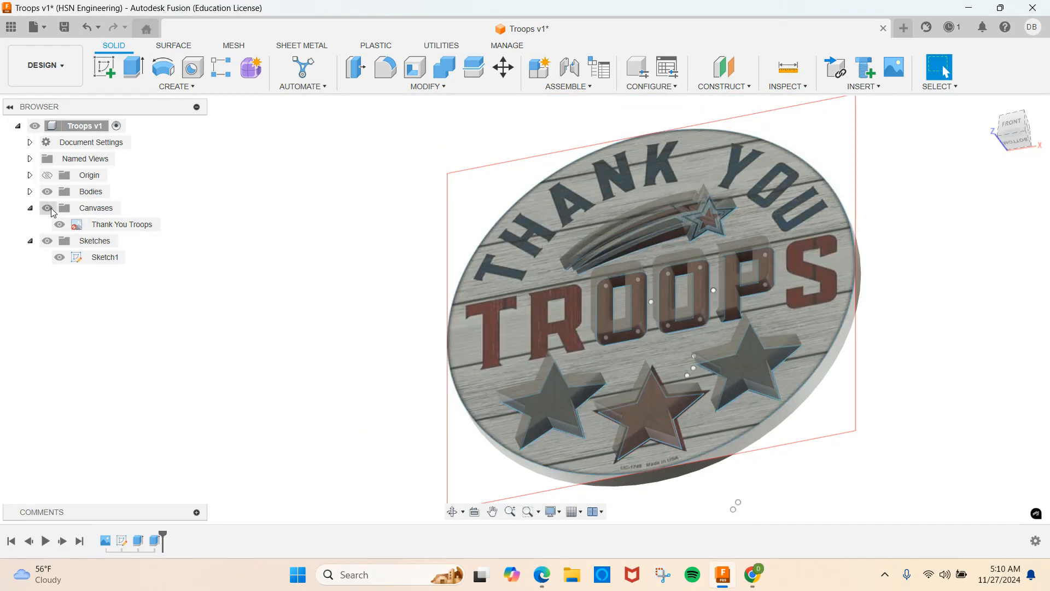
left_click(47, 208)
scroll(309, 287, "up", 4)
middle_click_drag(340, 286, 135, 213)
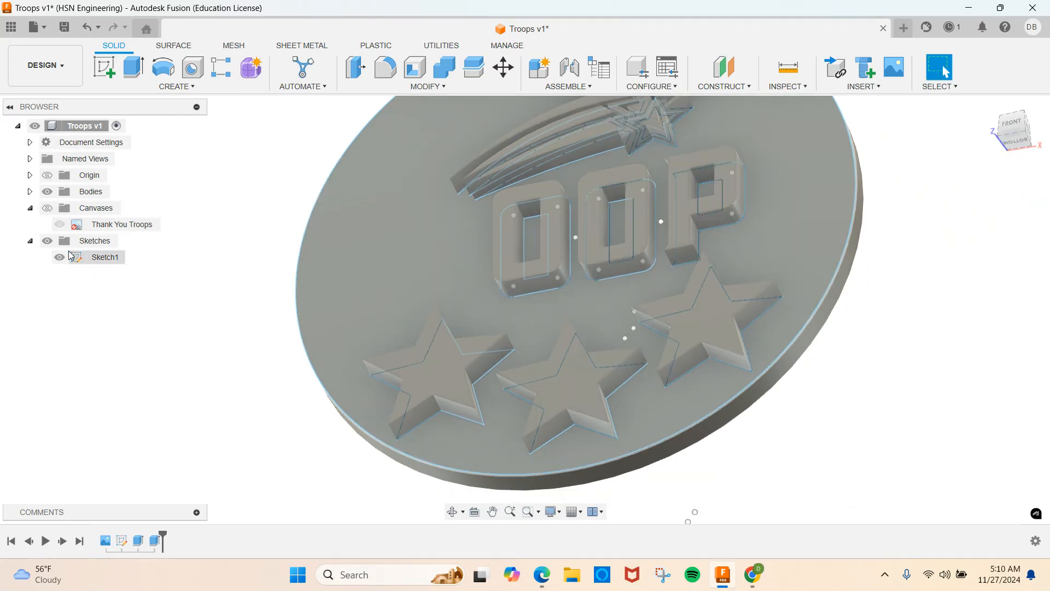
left_click(59, 257)
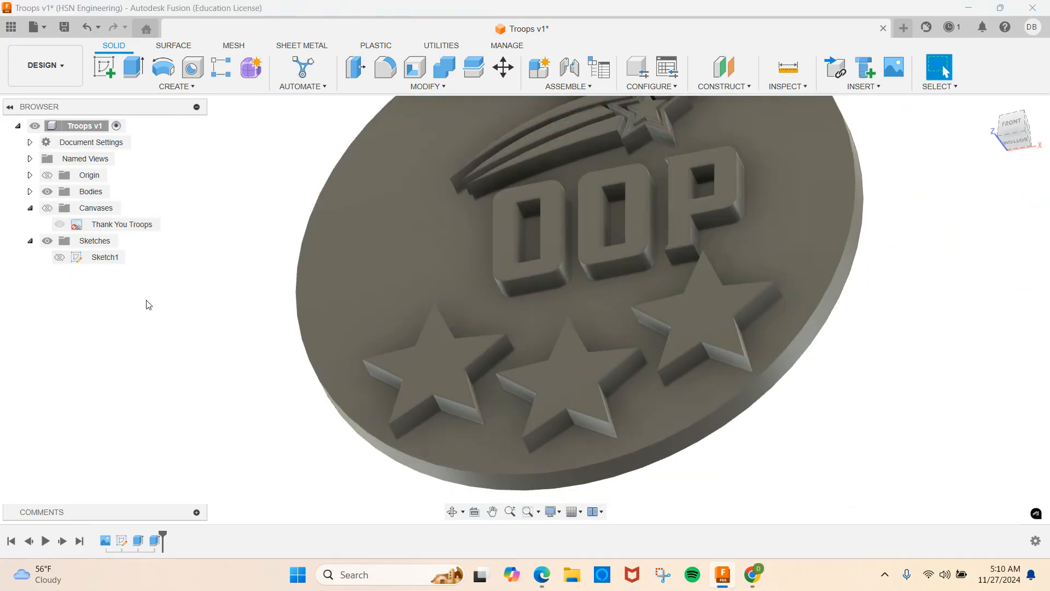
scroll(148, 303, "down", 2)
middle_click_drag(201, 243, 257, 289)
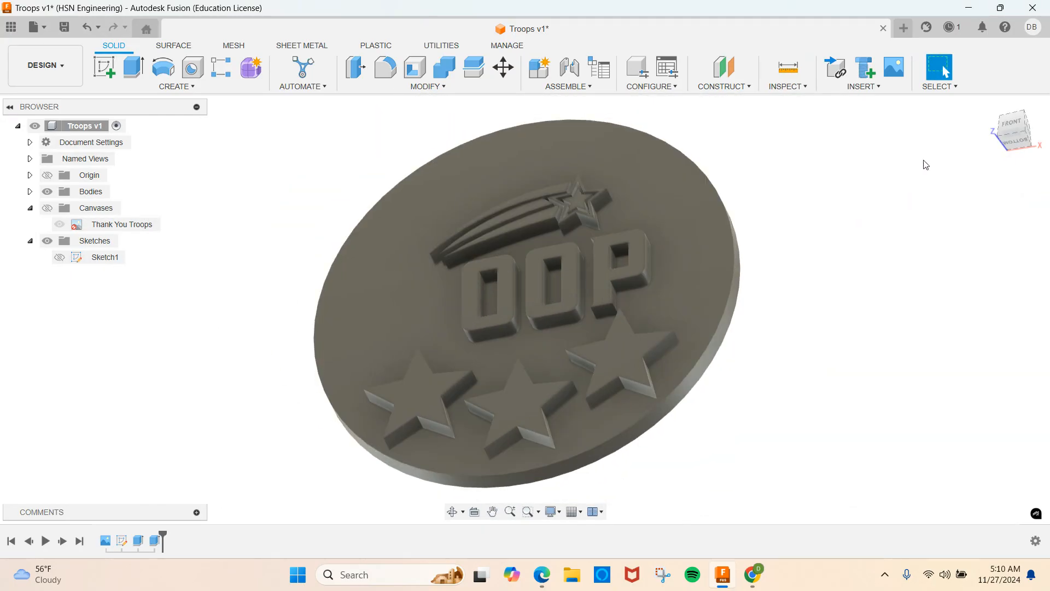
left_click(1012, 125)
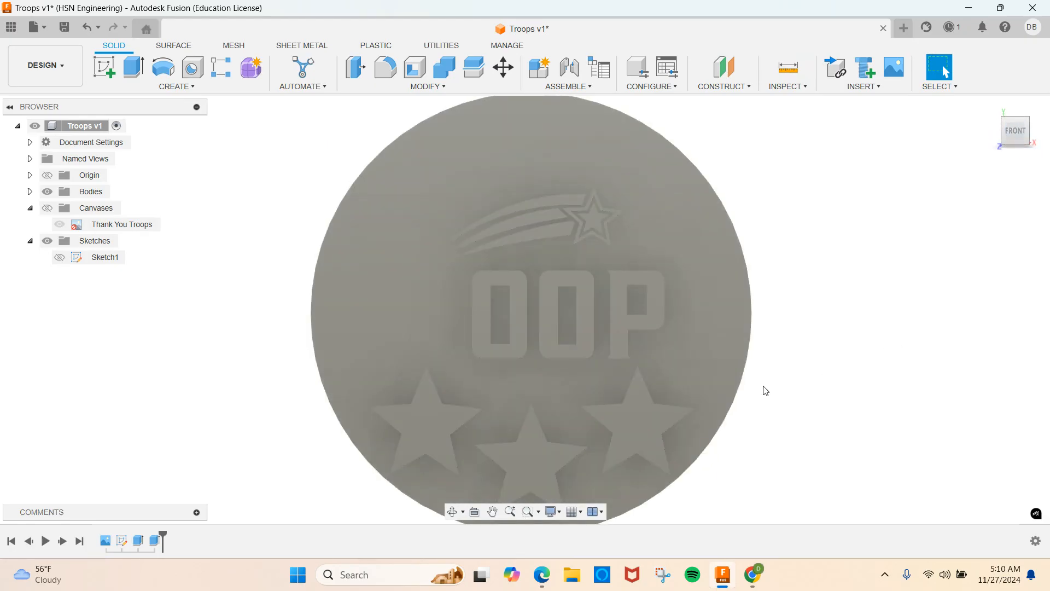
middle_click_drag(765, 391, 752, 368, "shift")
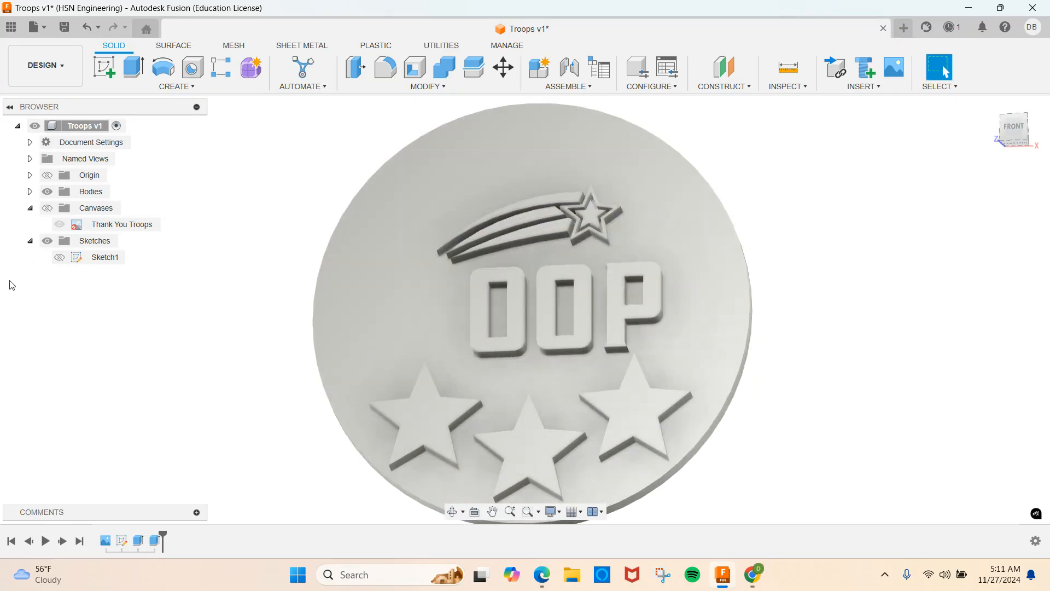
Step: Show Sketch1 and the Thank You Troops canvas again and collapse the Canvases folder
left_click(59, 257)
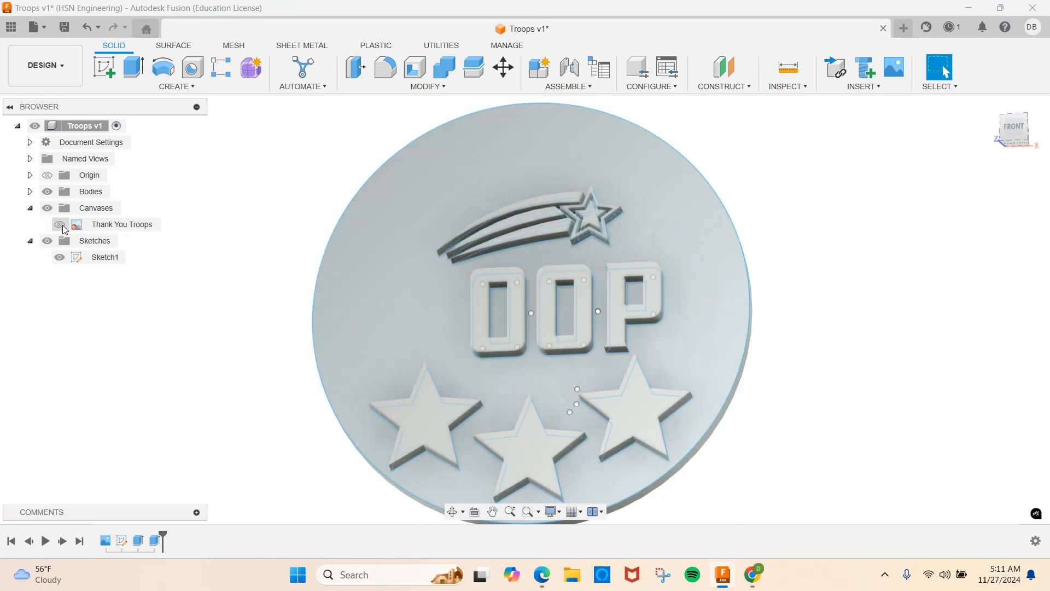
left_click(60, 225)
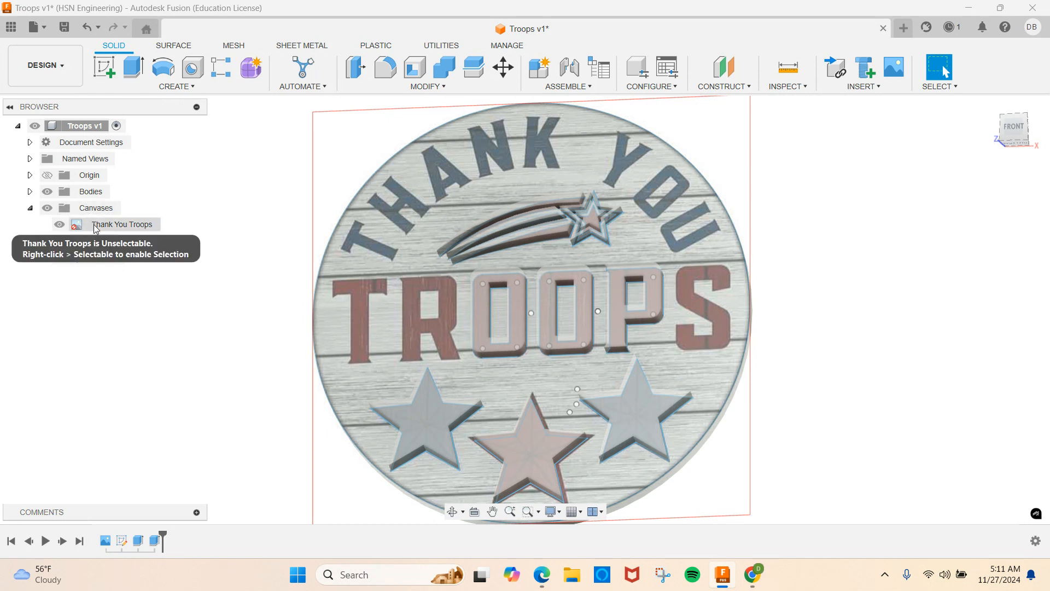
left_click(30, 207)
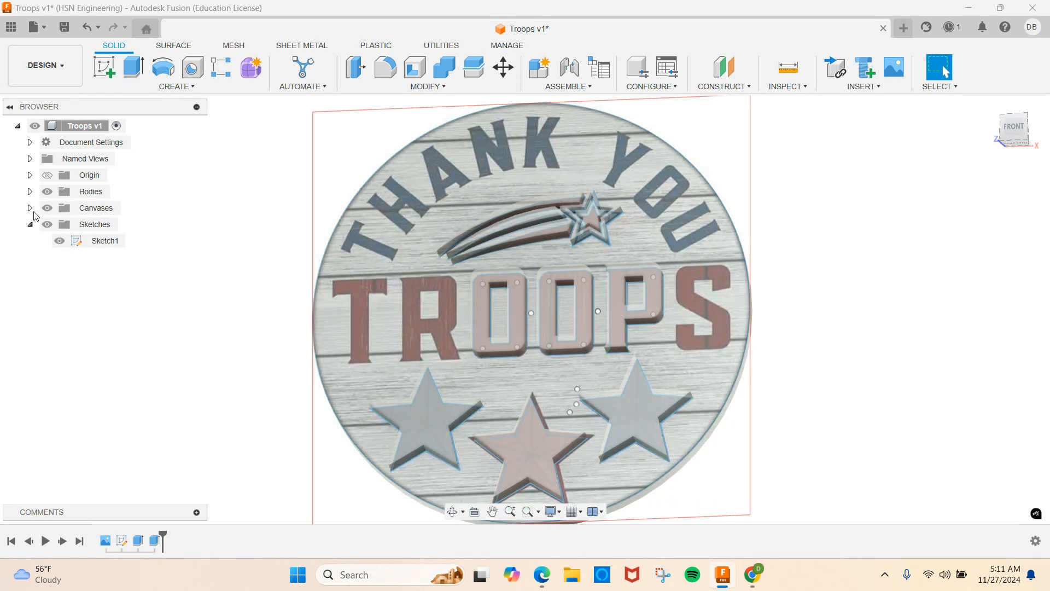
left_click(48, 208)
left_click(48, 208)
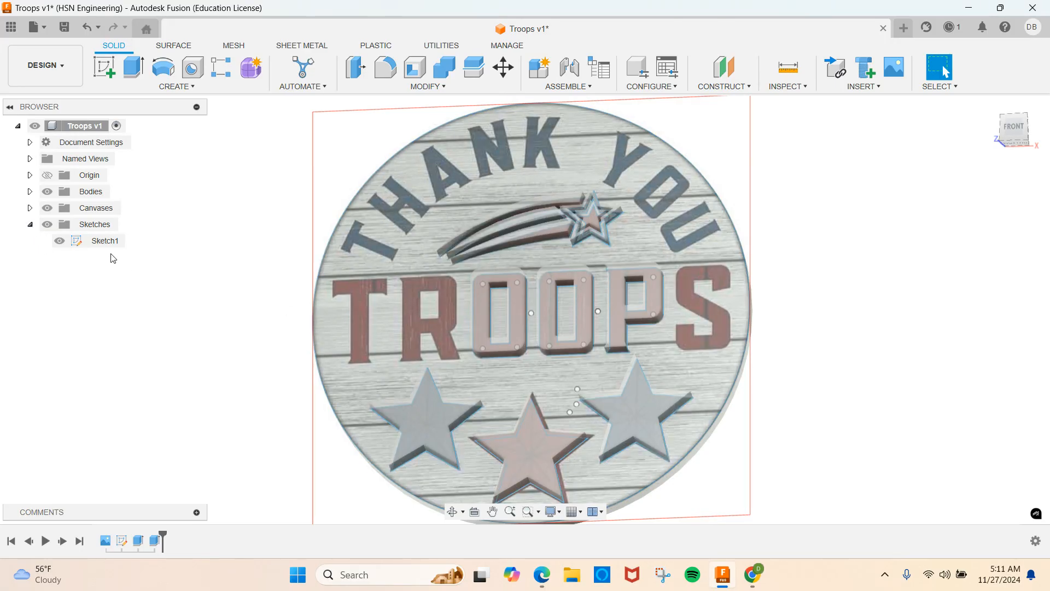
Step: Open Sketch1 for editing and toggle the sketch and canvas visibility to compare the traced outlines with the image
double_click(104, 241)
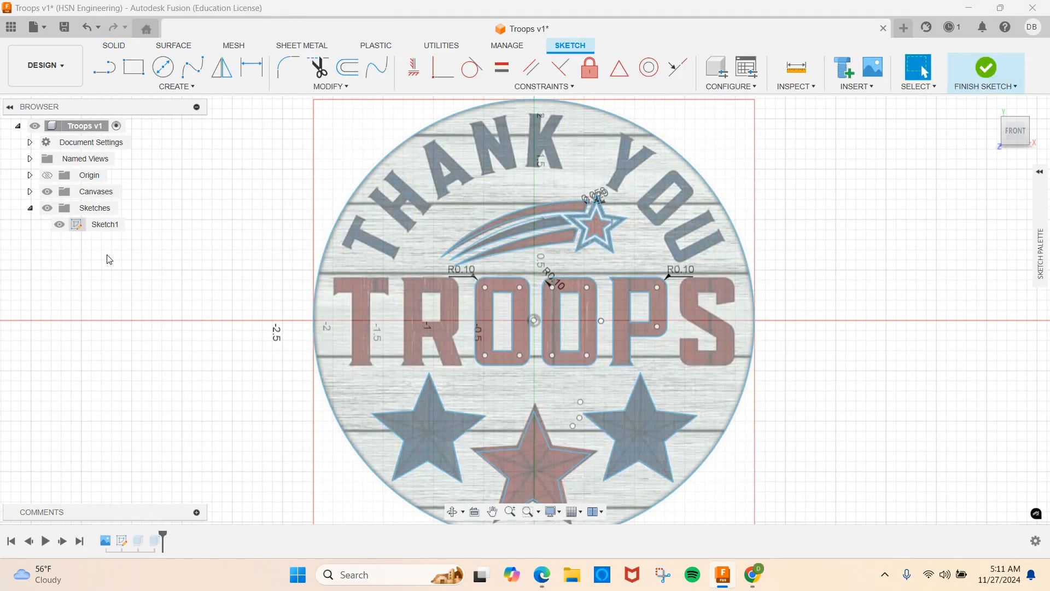
left_click(48, 209)
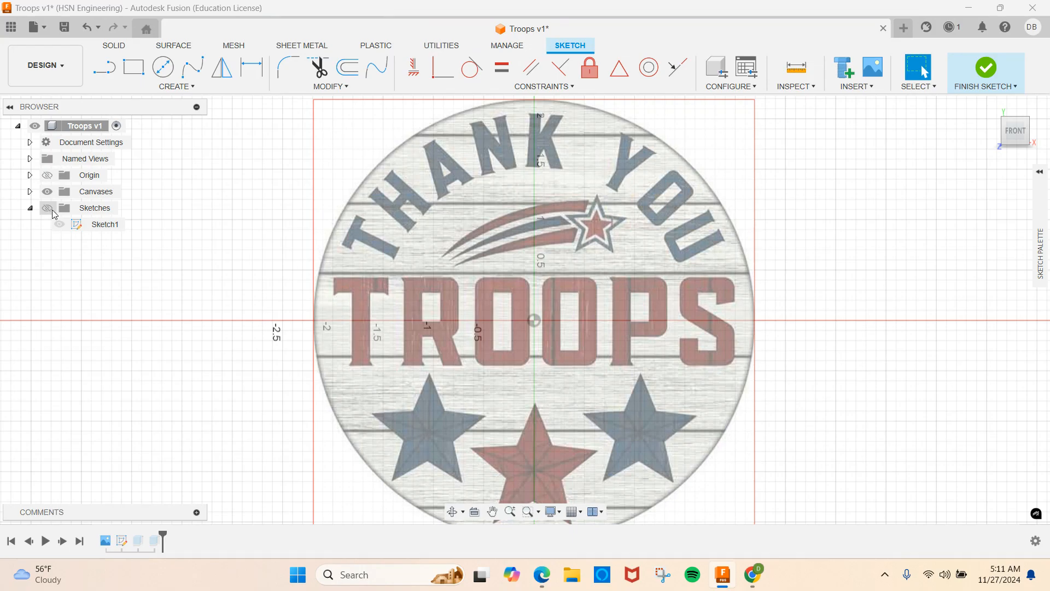
left_click(48, 208)
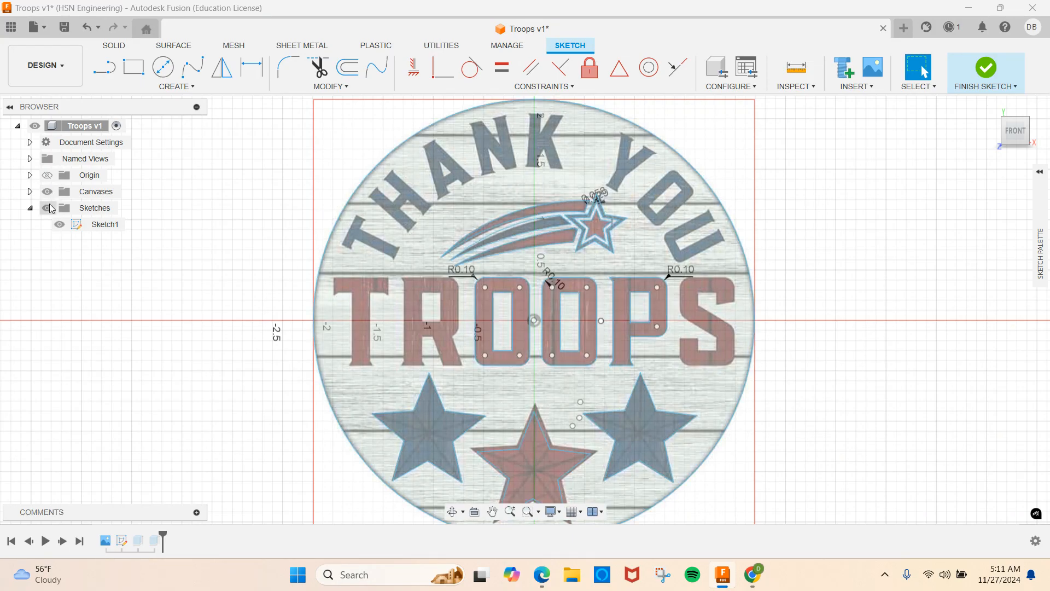
left_click(47, 191)
left_click(49, 209)
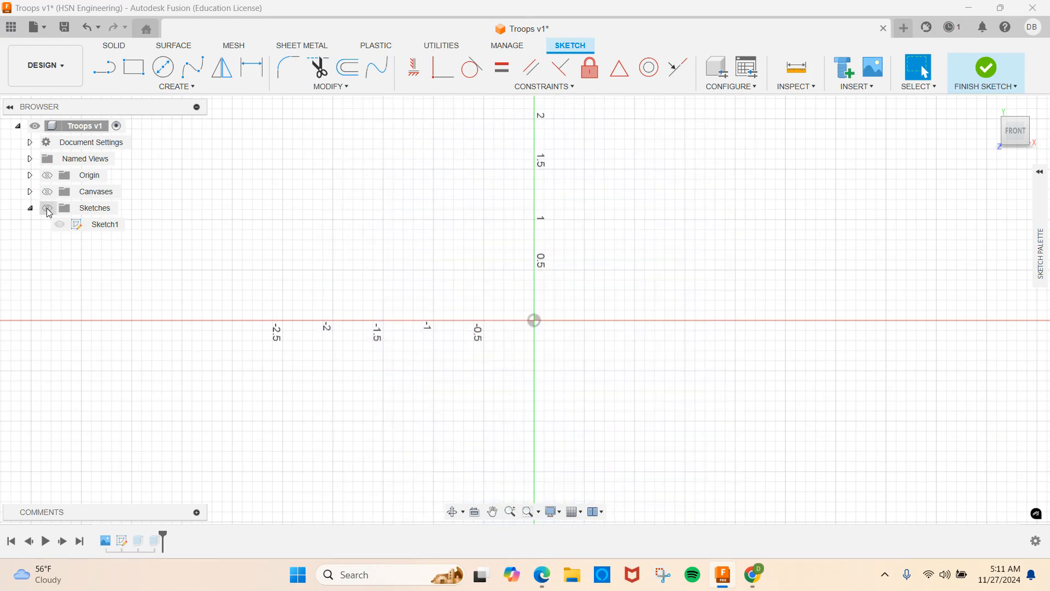
left_click(47, 207)
left_click(47, 192)
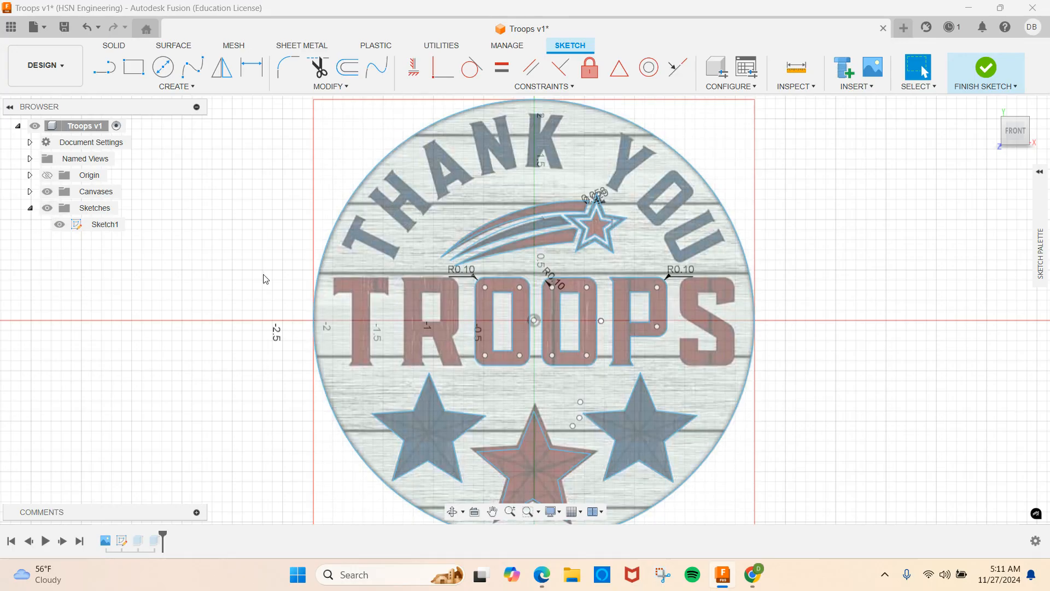
Step: Examine which TROOPS and THANK YOU letters in Sketch1 still need tracing, view the whole design at an angle, and finish the sketch
scroll(448, 316, "up", 4)
scroll(447, 316, "up", 2)
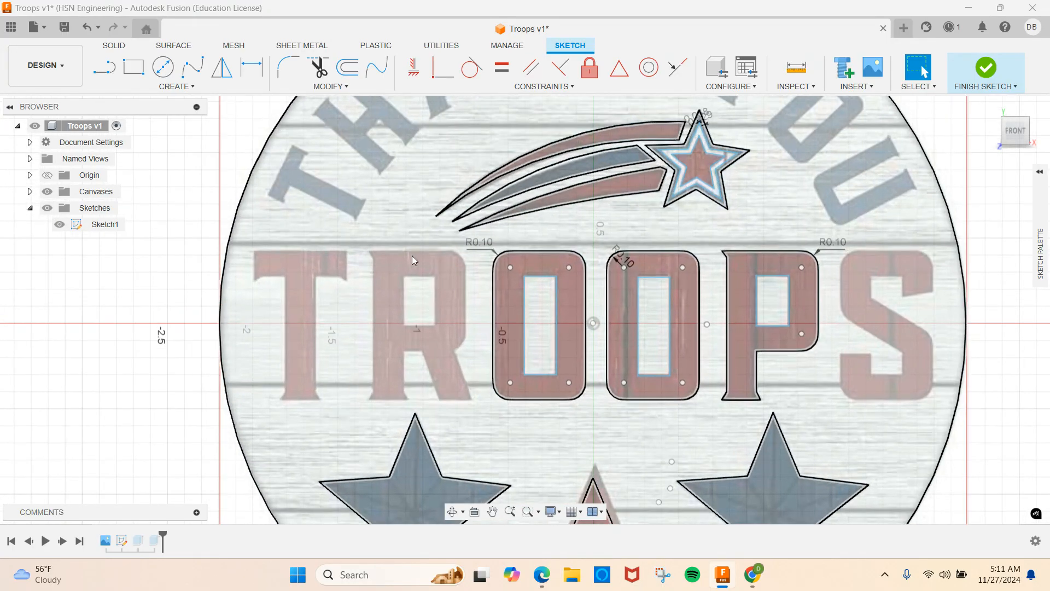
mouse_move(411, 255)
middle_mouse_down()
mouse_move(529, 326)
mouse_move(534, 359)
mouse_move(170, 280)
mouse_move(157, 239)
mouse_move(365, 140)
mouse_move(417, 132)
middle_mouse_up()
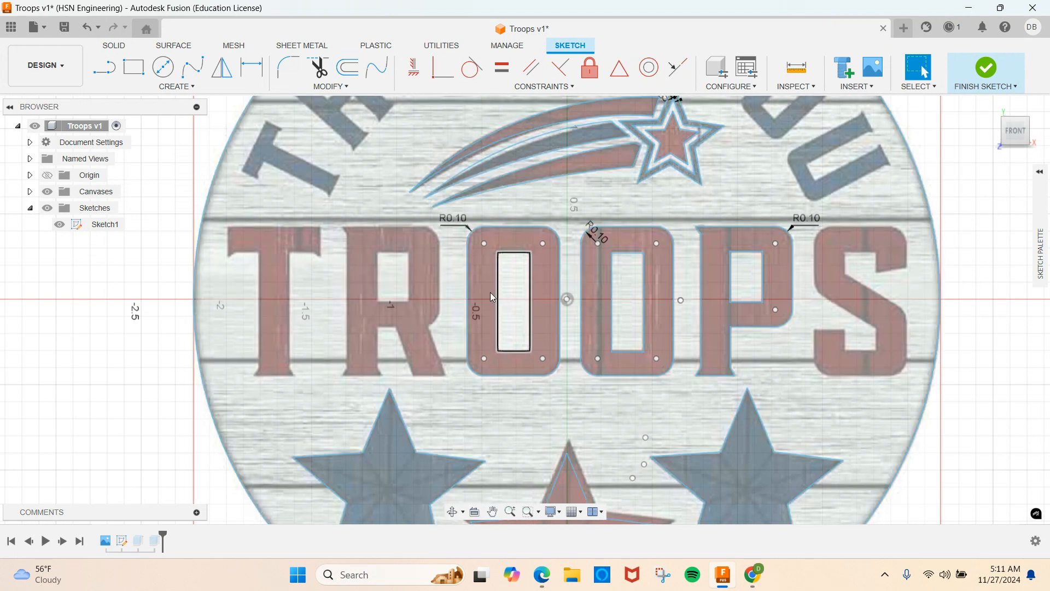
left_click(143, 79)
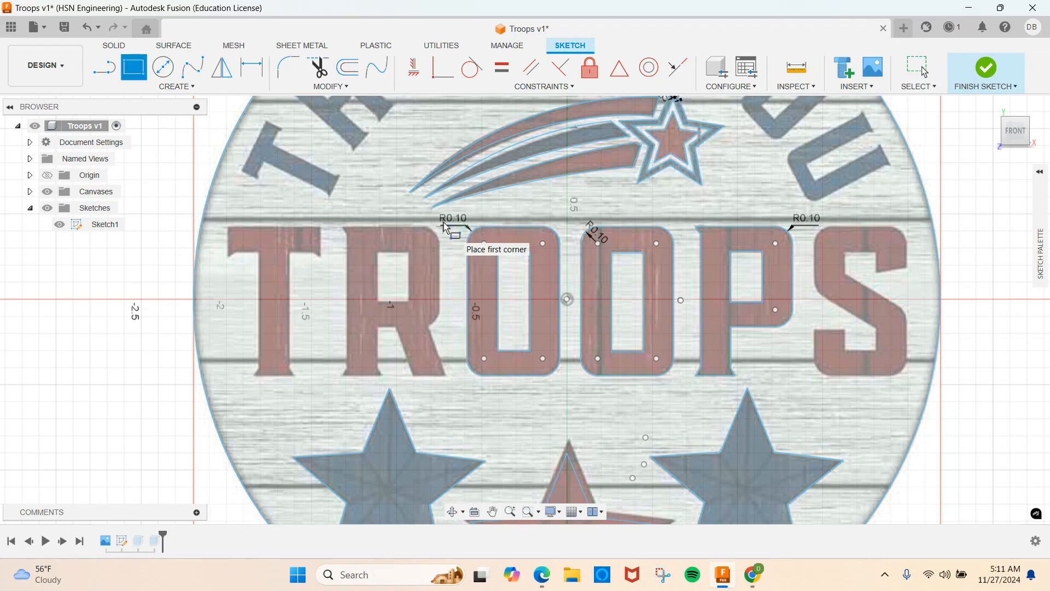
left_click(105, 68)
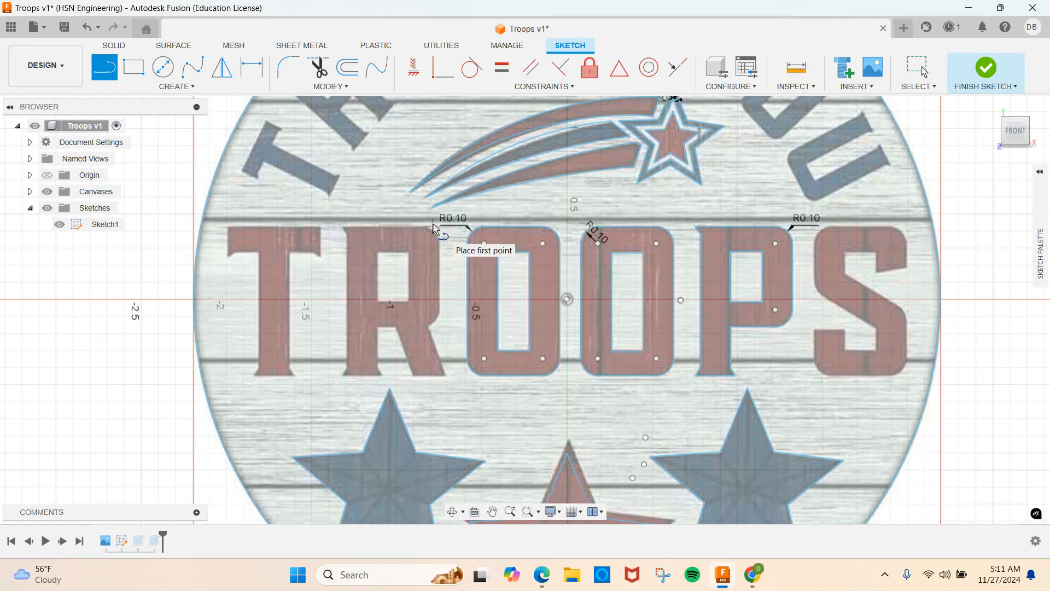
scroll(439, 229, "up", 3)
scroll(439, 229, "up", 1)
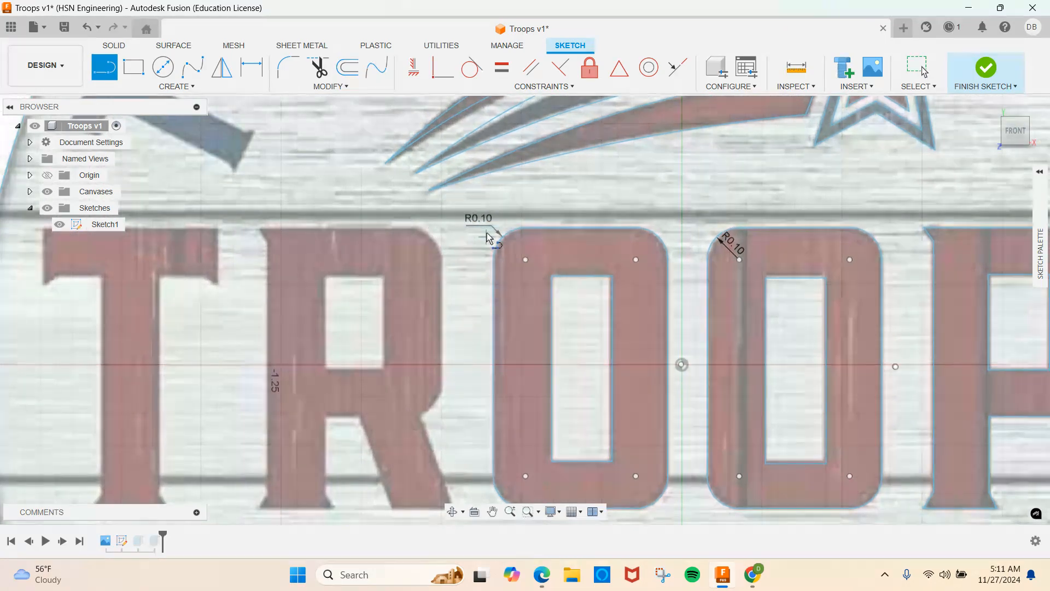
scroll(438, 233, "down", 3)
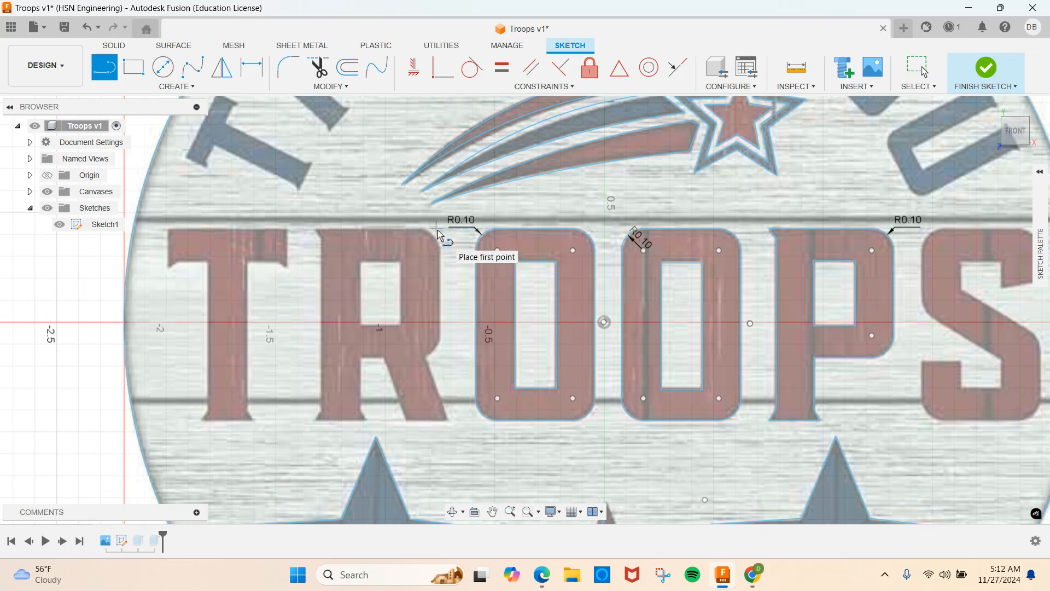
scroll(457, 250, "down", 3)
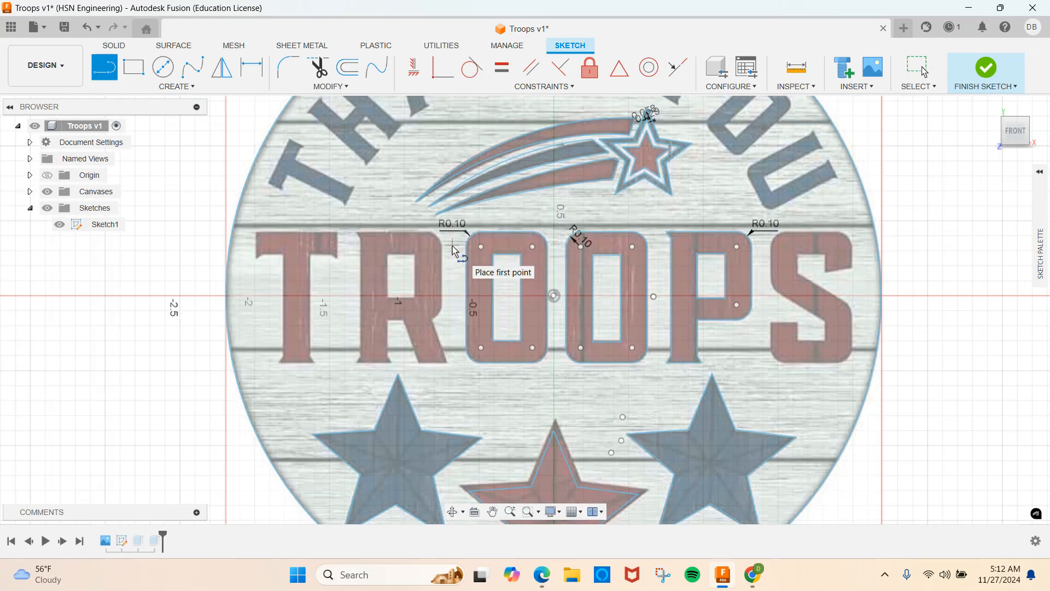
mouse_move(503, 149)
middle_mouse_down()
mouse_move(505, 268)
mouse_move(504, 227)
middle_mouse_up()
key("l")
scroll(471, 206, "down", 1)
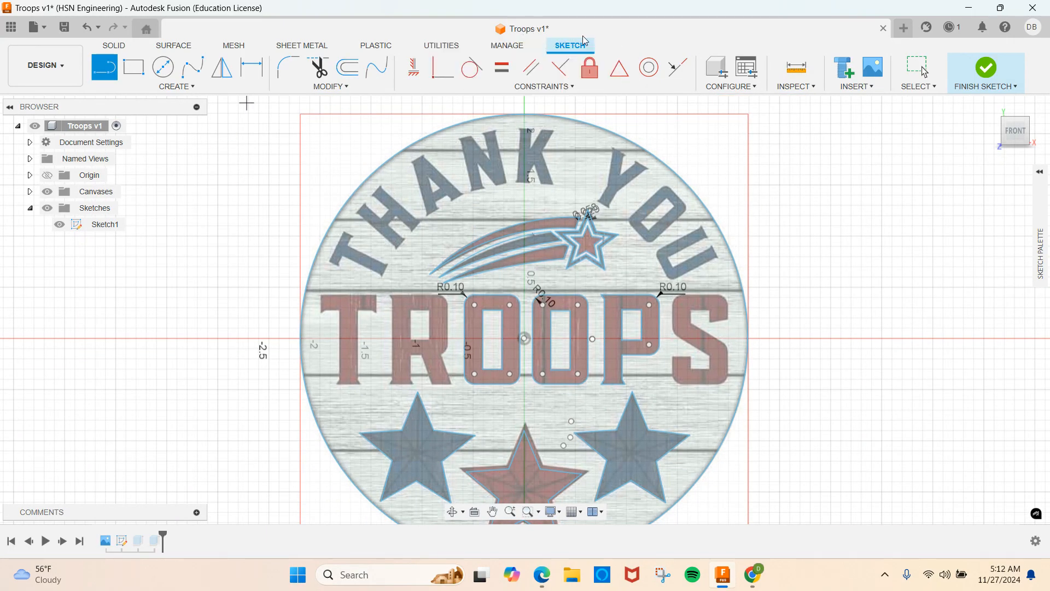
scroll(200, 227, "down", 3)
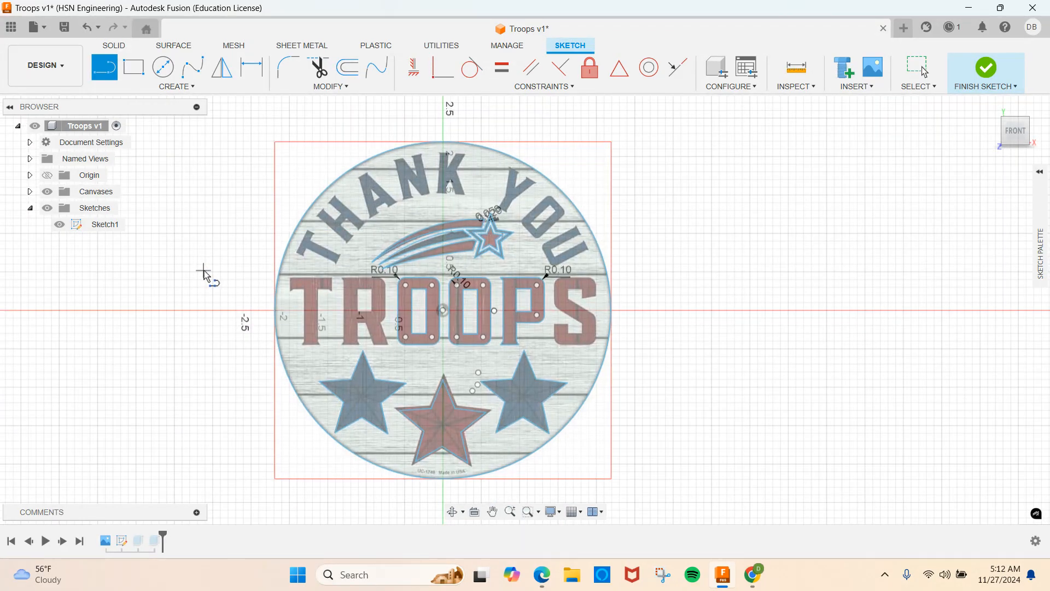
middle_click_drag(204, 270, 206, 211, "shift")
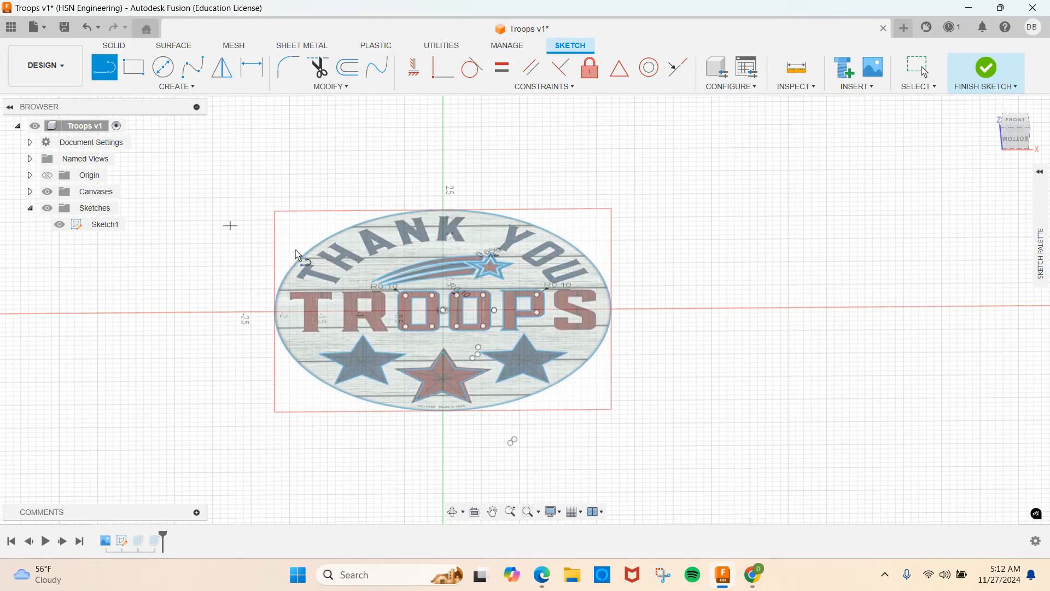
scroll(303, 295, "up", 1)
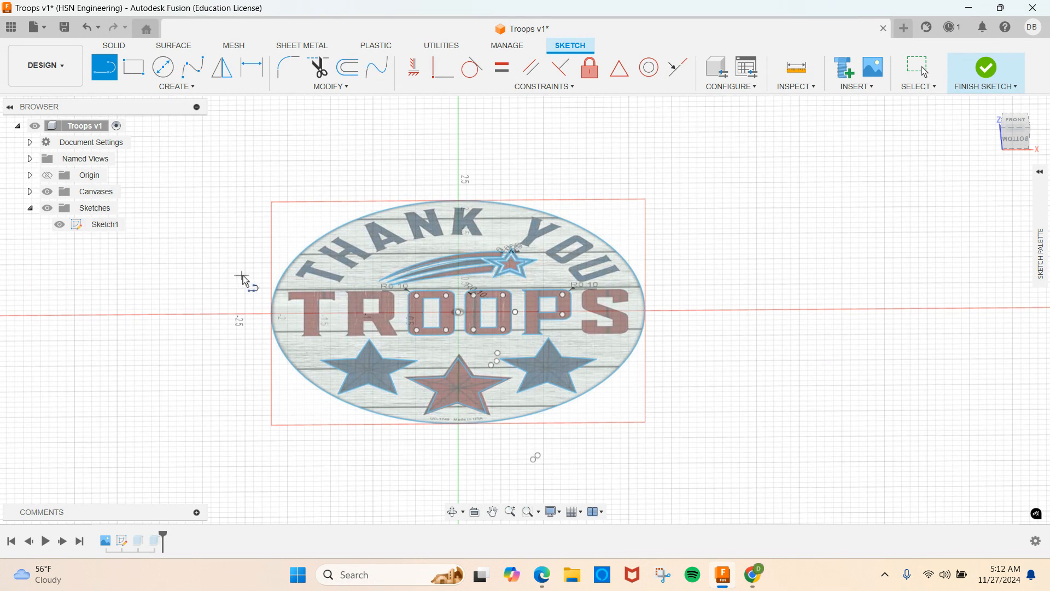
scroll(244, 279, "up", 1)
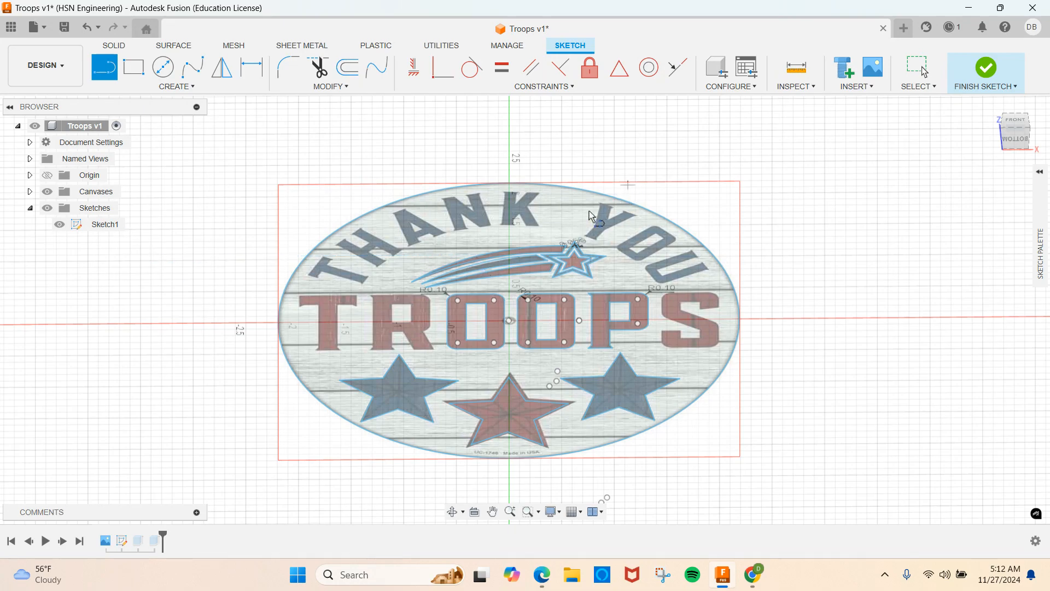
left_click(984, 71)
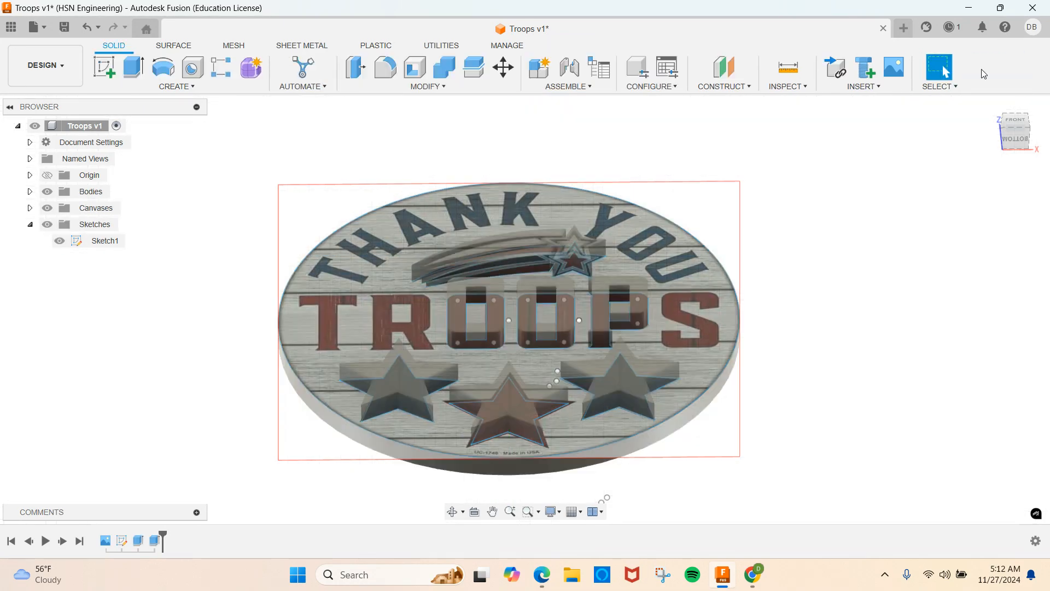